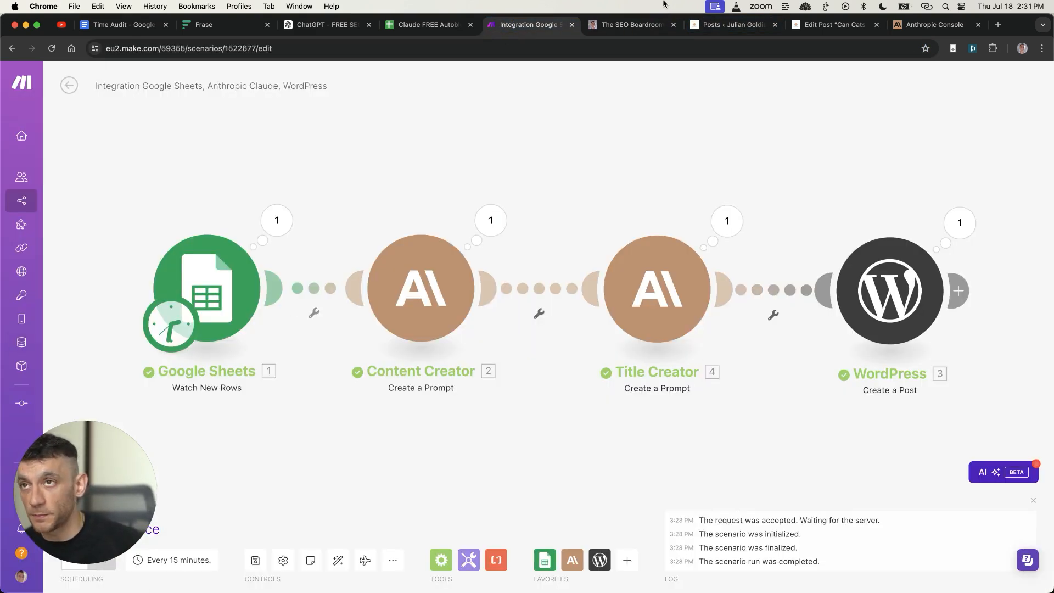
# - Switch to The SEO Boardroom's Whop page and read through its customer reviews
pyautogui.click(633, 25)
pyautogui.scroll(-4, 520, 187)
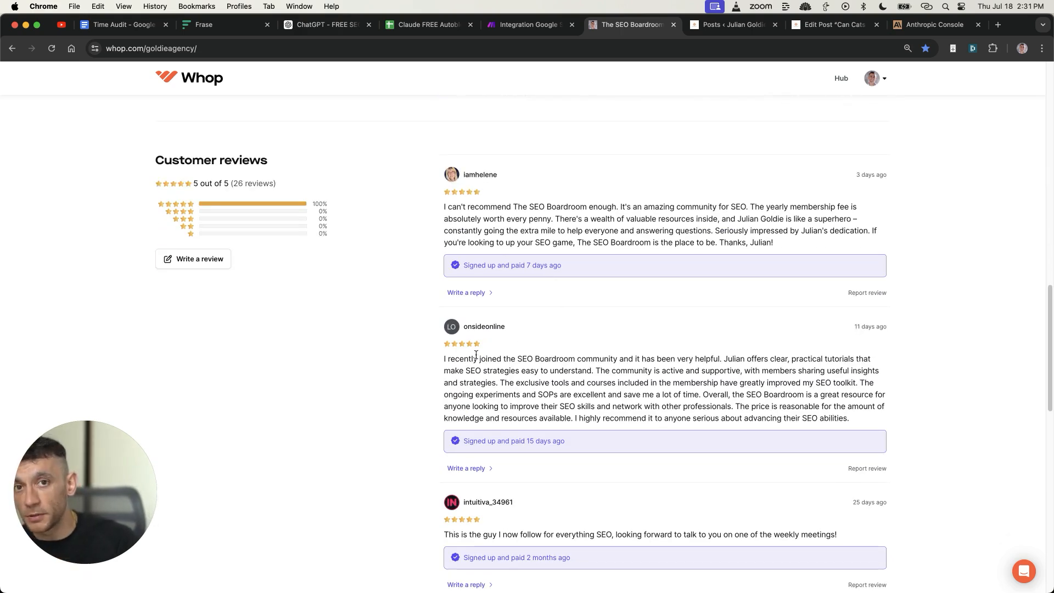
pyautogui.scroll(-1, 582, 215)
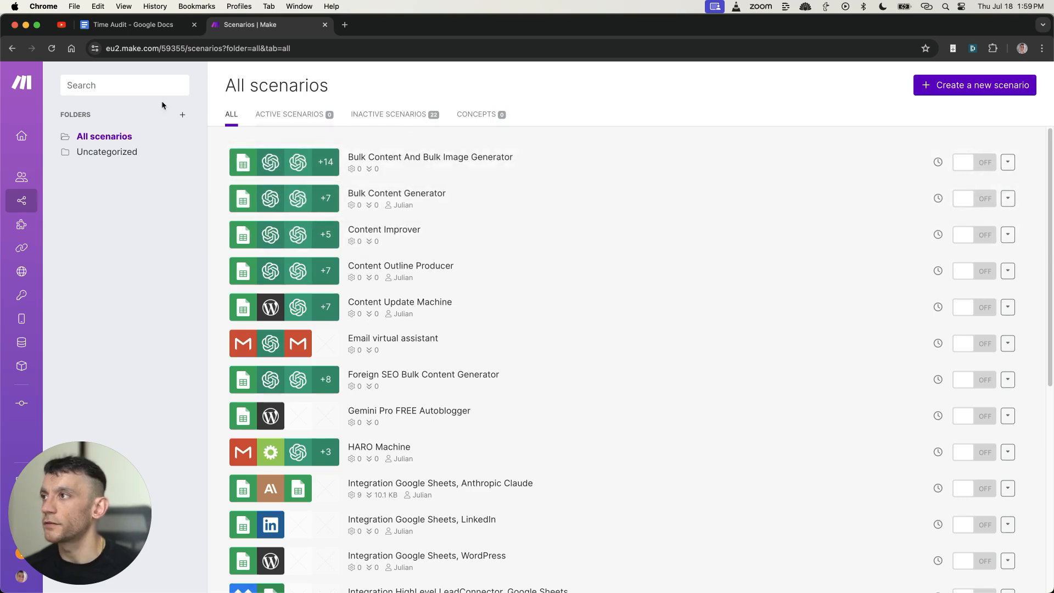
# - Check the organization's current plan in Make and review the Free plan's price and monthly operations among the subscription options
pyautogui.moveTo(20, 175)
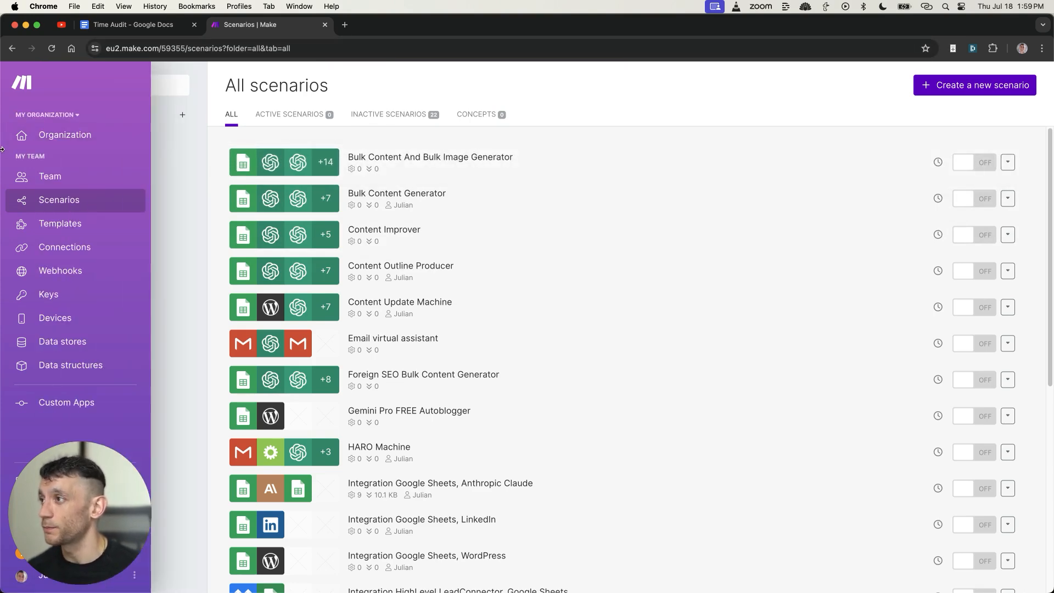
pyautogui.click(65, 135)
pyautogui.moveTo(188, 190); pyautogui.dragTo(269, 206)
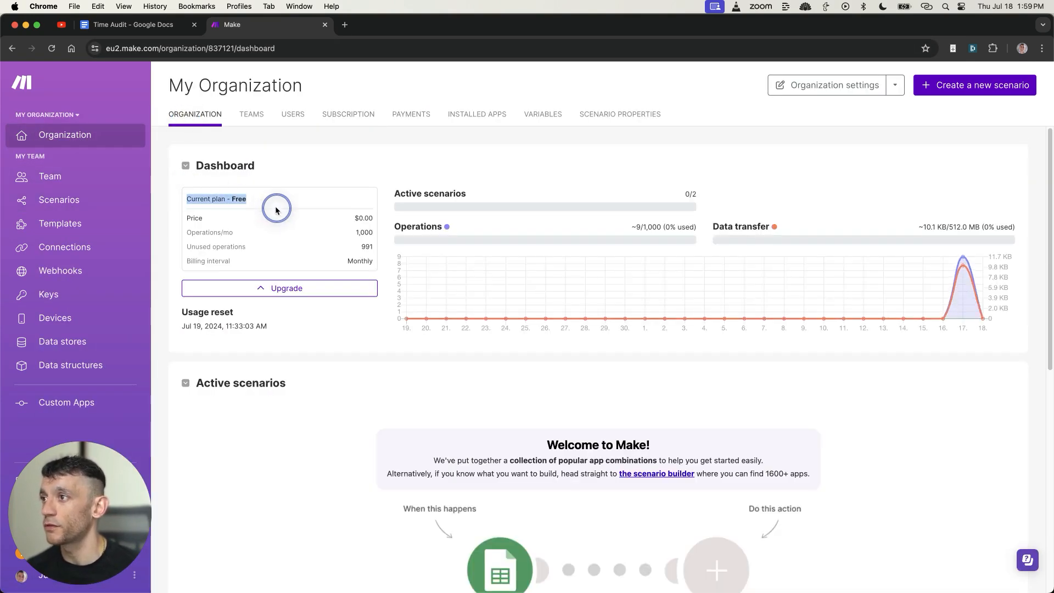
pyautogui.click(342, 112)
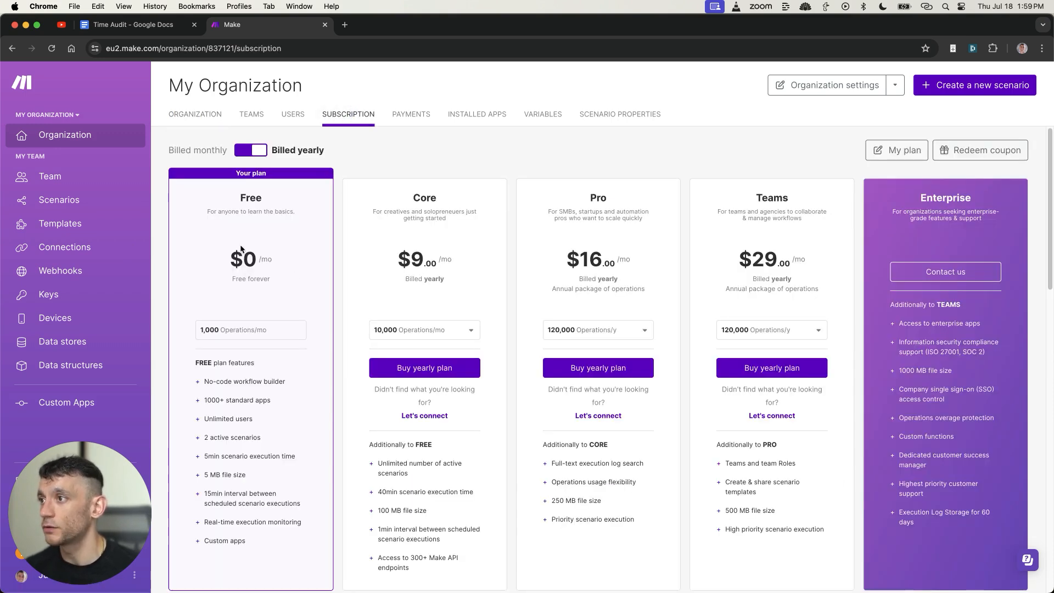
pyautogui.moveTo(279, 330); pyautogui.dragTo(198, 329)
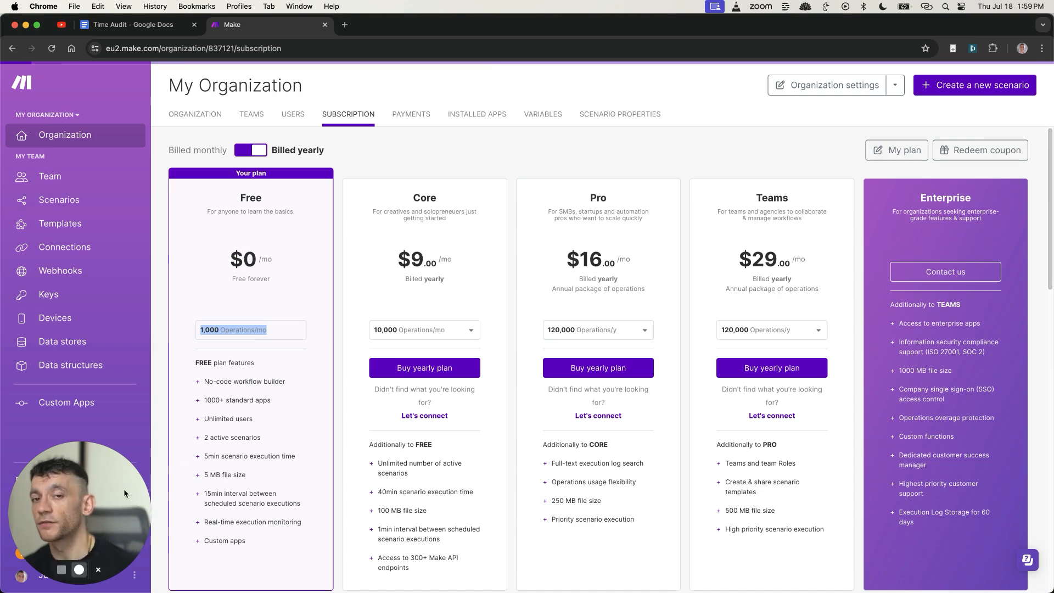
pyautogui.click(269, 372)
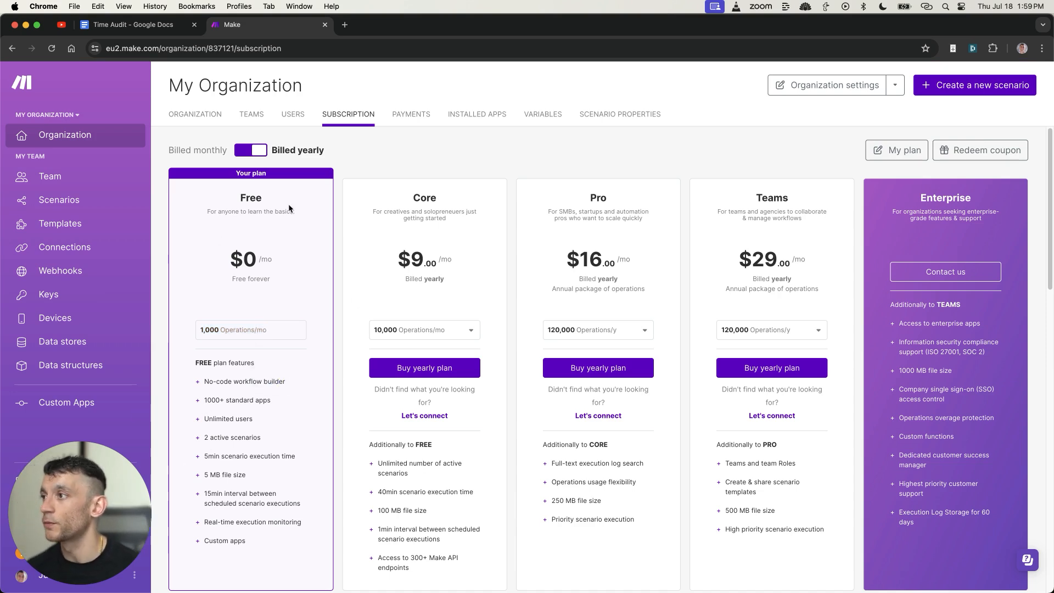
# - Return to the list of all scenarios and create a new scenario
pyautogui.click(68, 206)
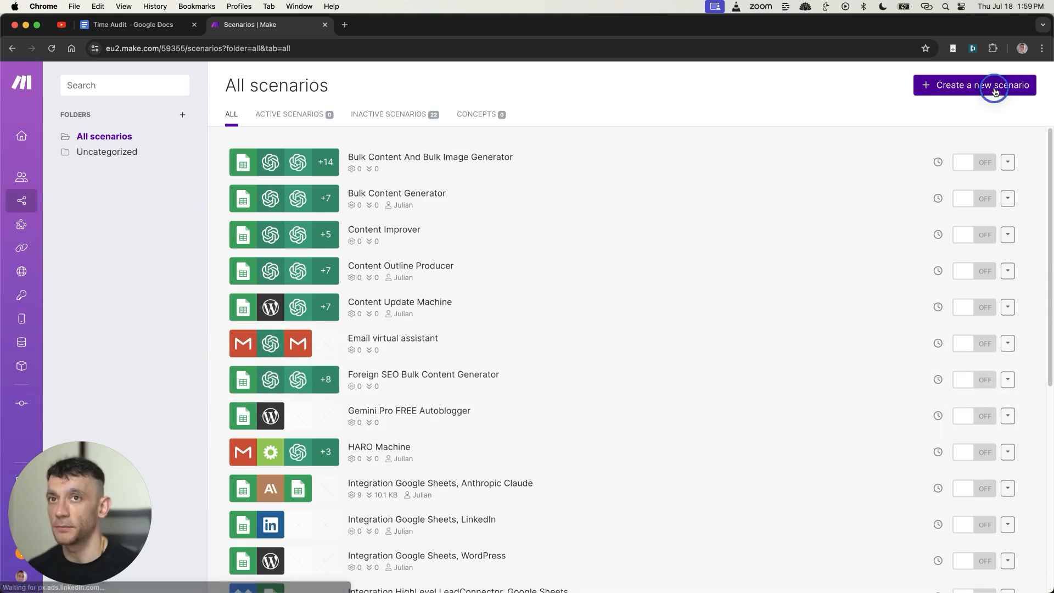
pyautogui.click(993, 87)
pyautogui.moveTo(33, 138)
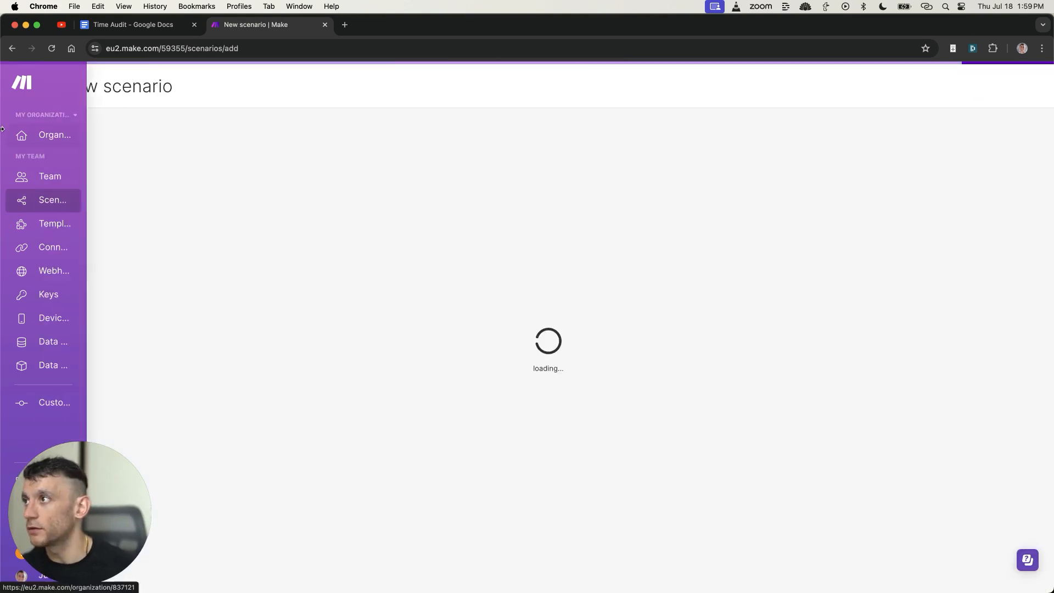
pyautogui.click(49, 198)
pyautogui.click(25, 198)
pyautogui.click(371, 202)
pyautogui.click(22, 199)
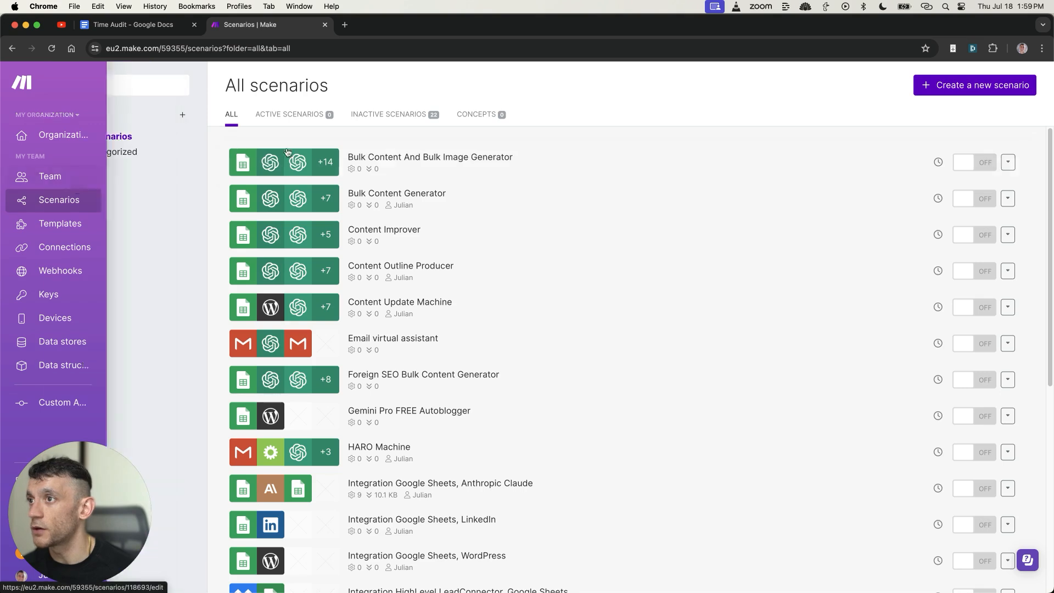
pyautogui.click(930, 83)
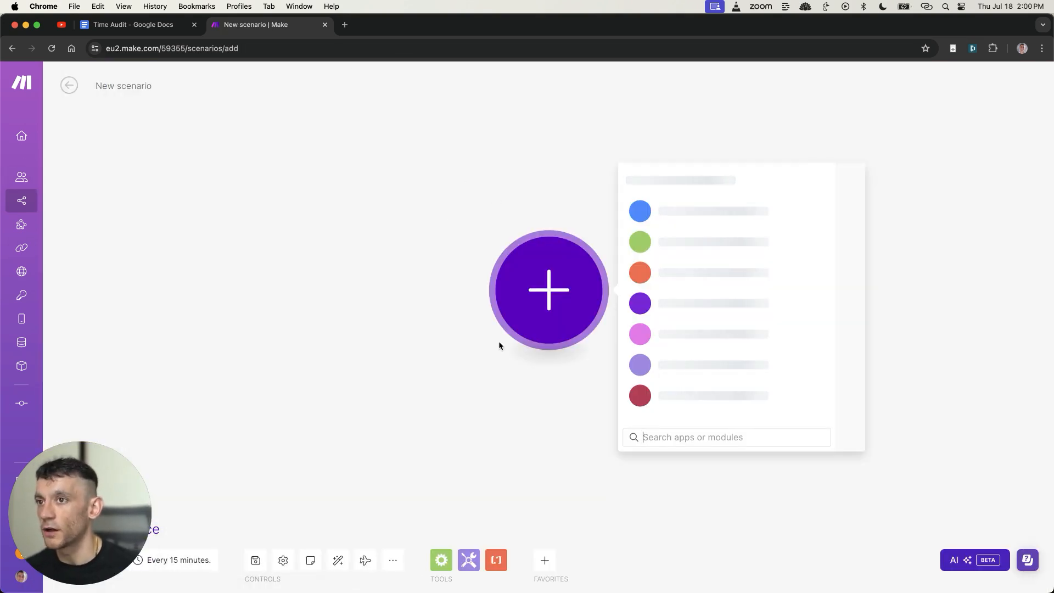
# - Move the empty module to the canvas's left side and set it up as a Google Sheets Watch New Rows trigger
pyautogui.moveTo(574, 301); pyautogui.dragTo(151, 304)
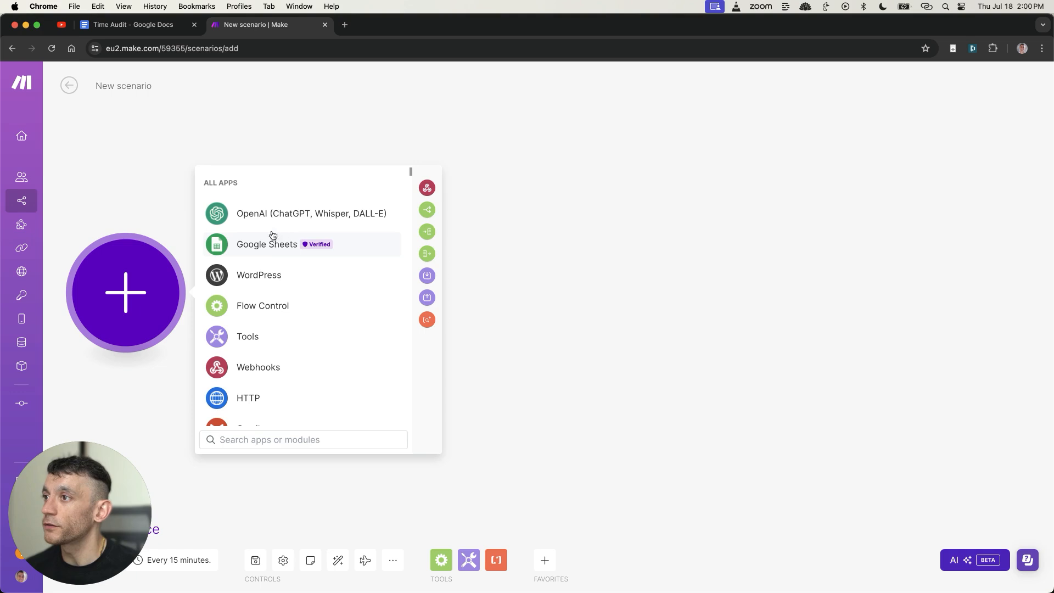
pyautogui.click(293, 250)
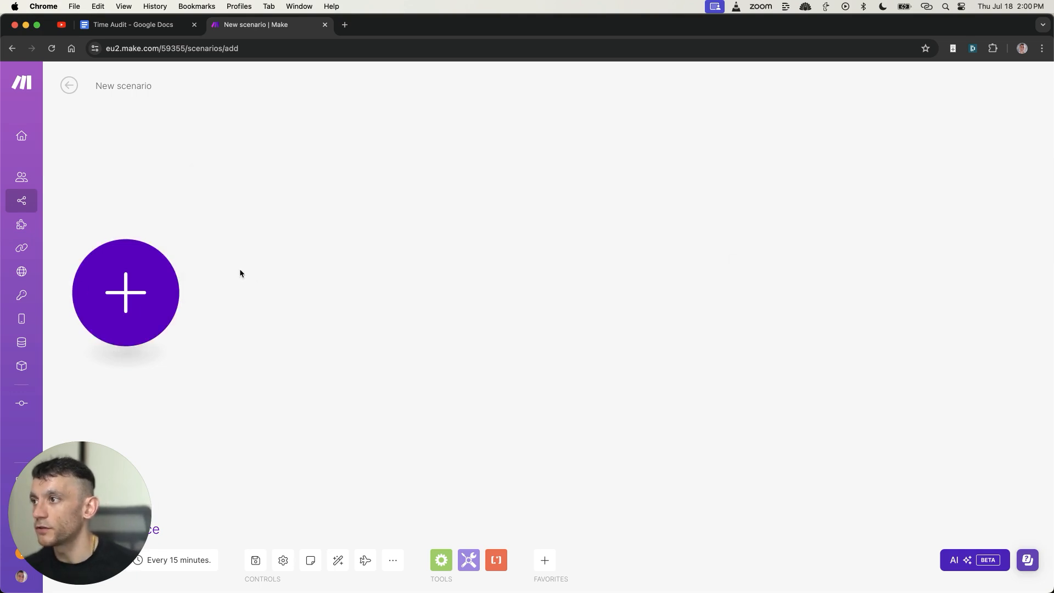
pyautogui.moveTo(1, 369)
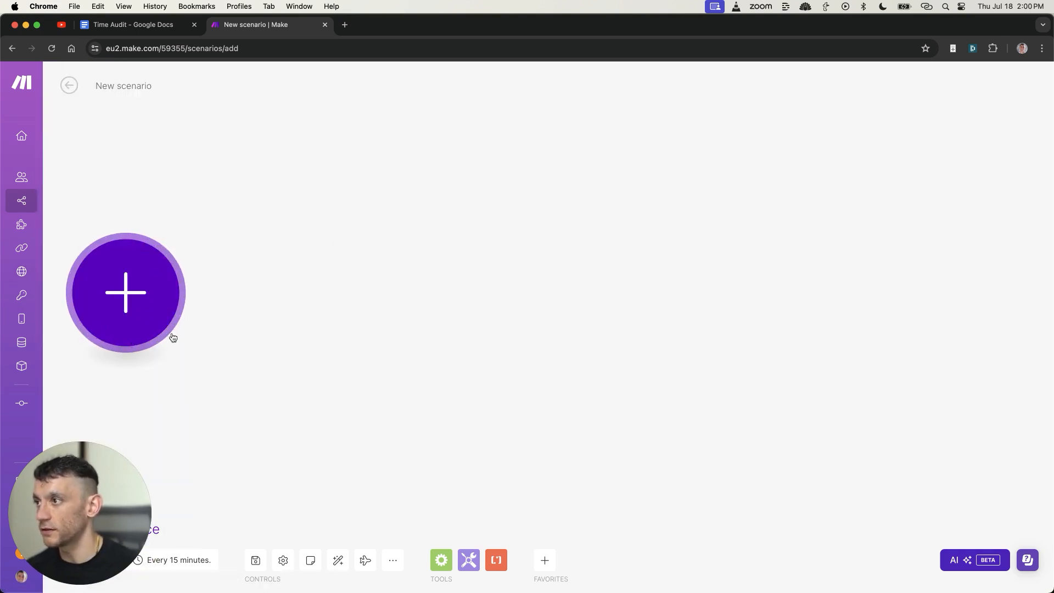
pyautogui.click(155, 296)
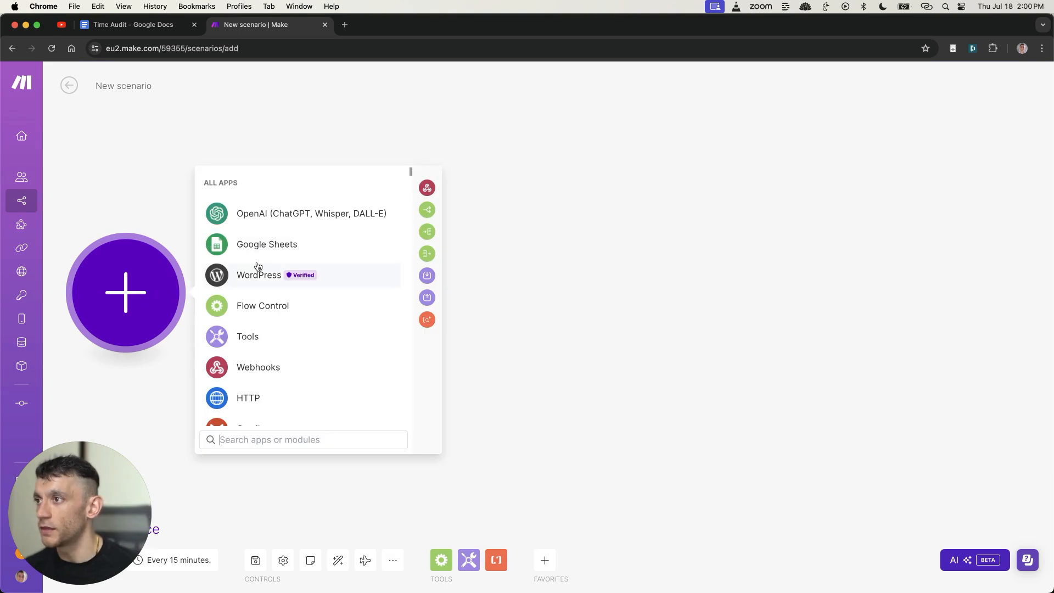
pyautogui.click(337, 250)
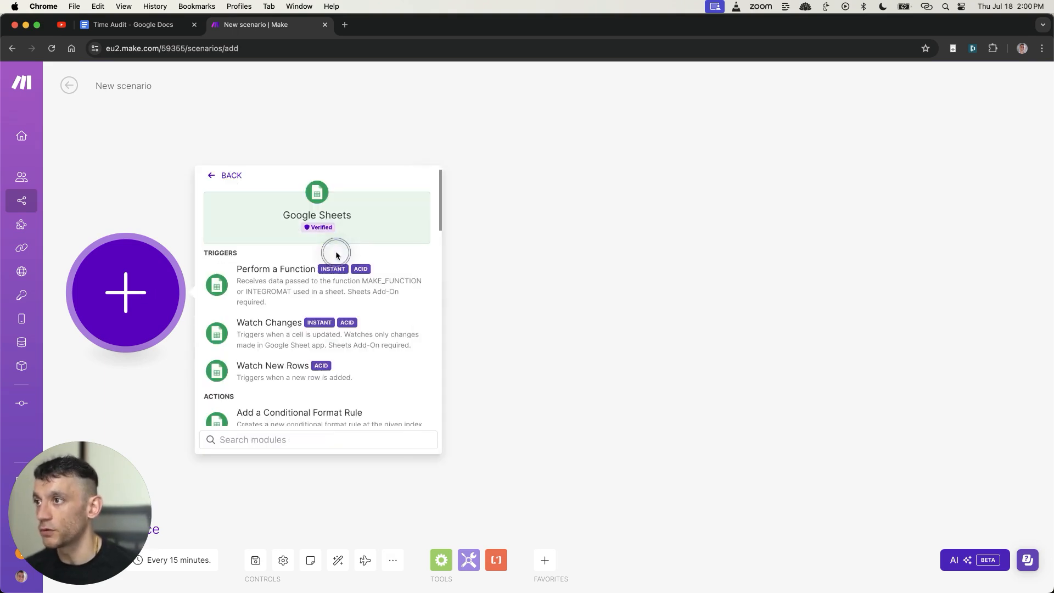
pyautogui.scroll(-3, 357, 342)
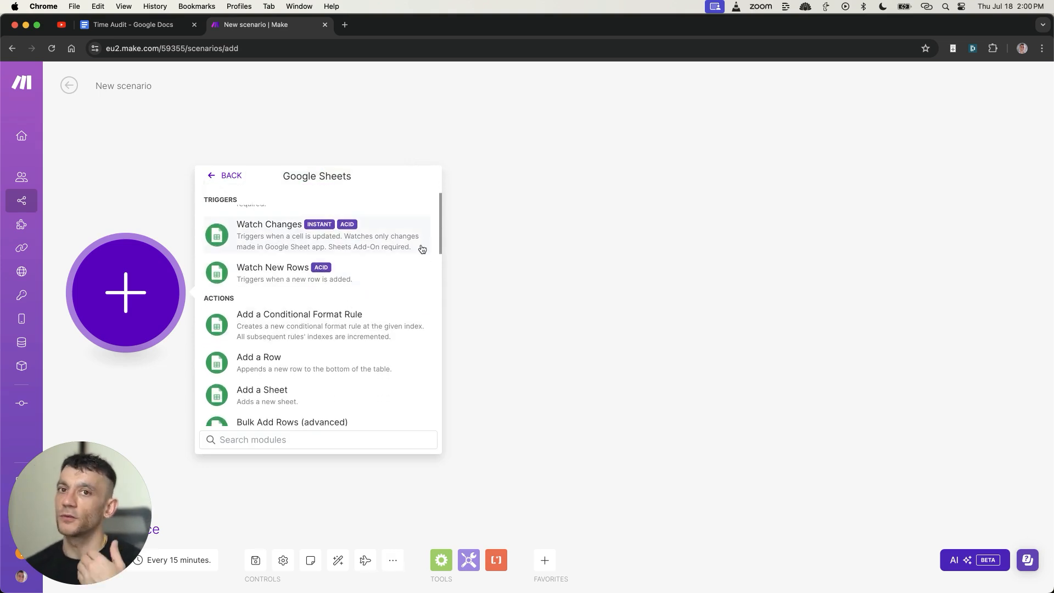
pyautogui.scroll(-1, 330, 349)
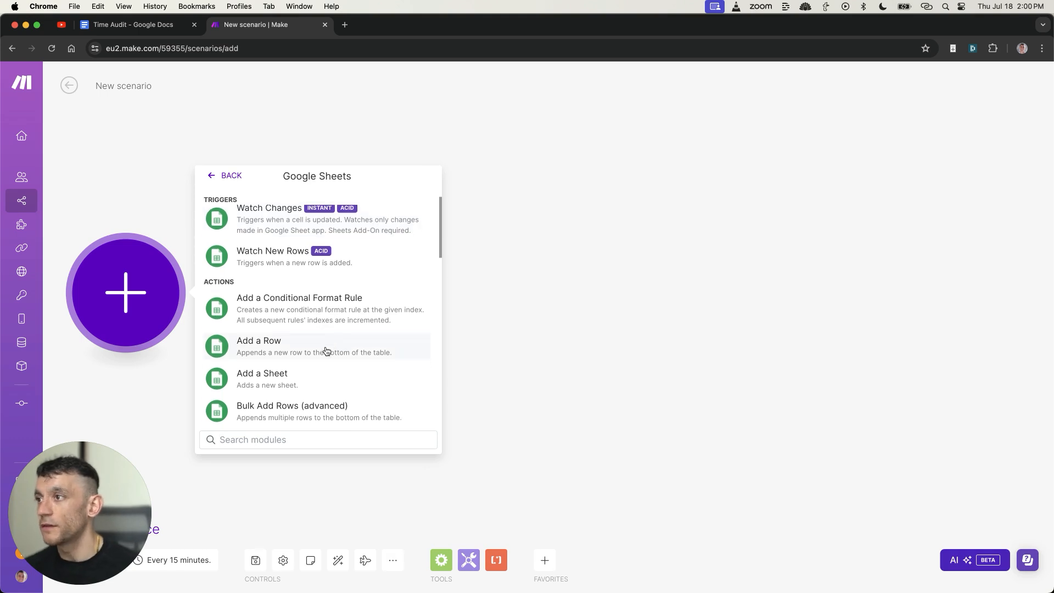
pyautogui.scroll(5, 296, 288)
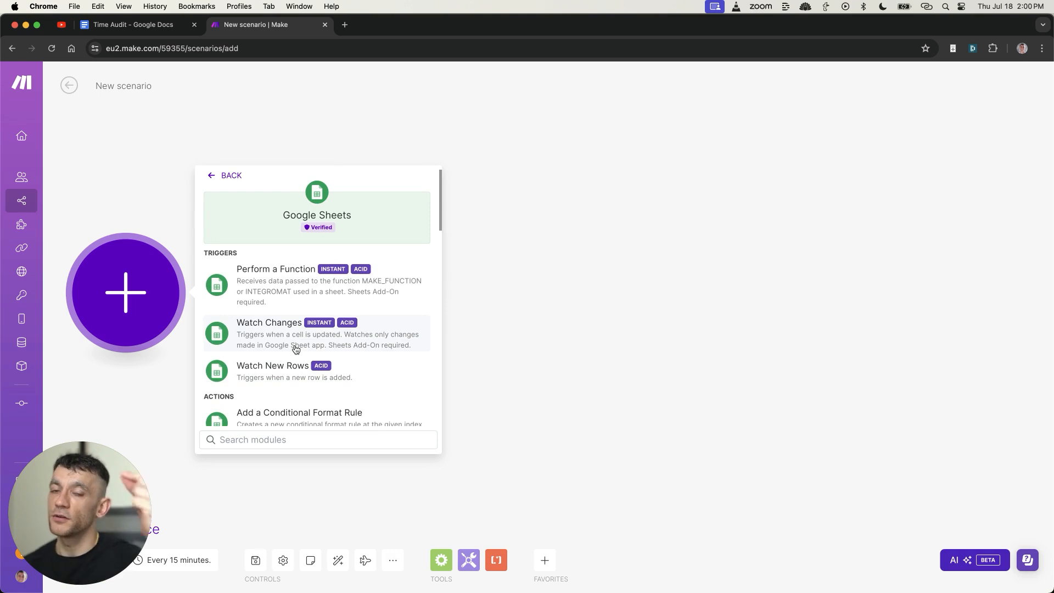
pyautogui.click(365, 364)
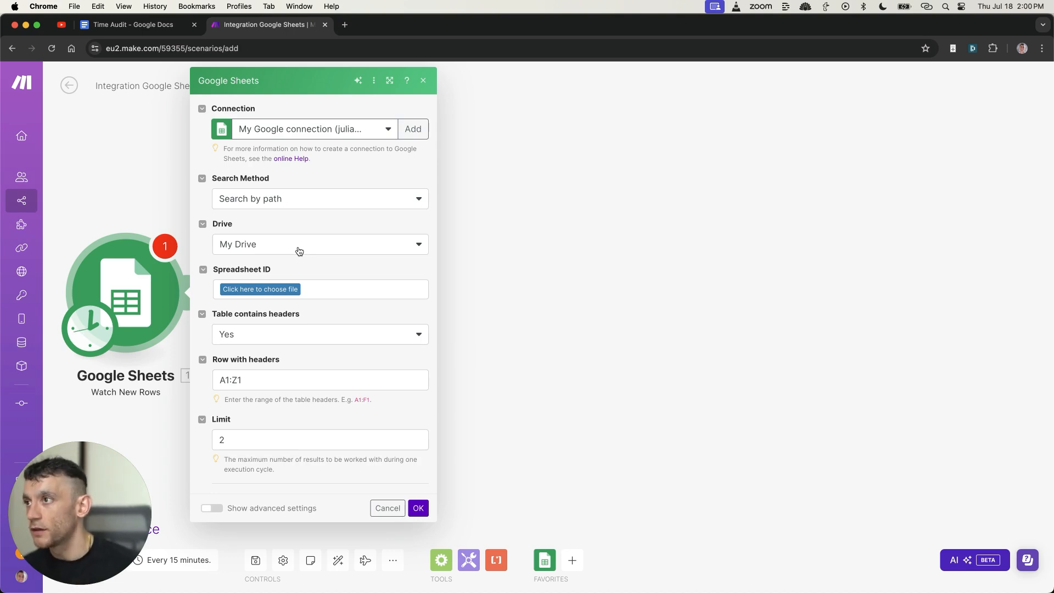
# - Switch to Google Sheets in a separate browser tab and create a blank spreadsheet through sheets.new
pyautogui.press('super+t')
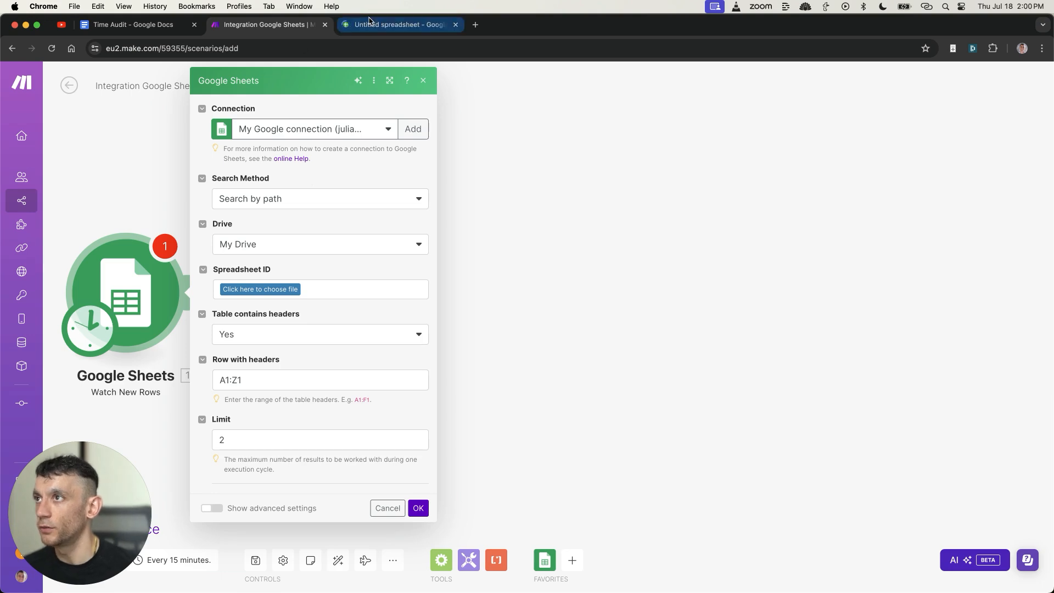
pyautogui.click(369, 23)
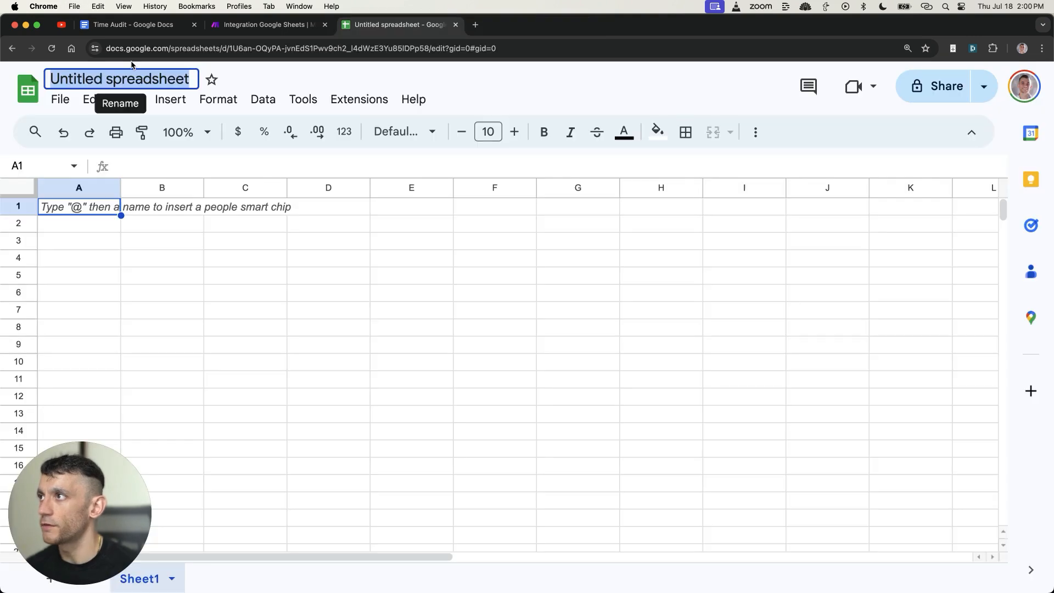
pyautogui.press('super+l')
pyautogui.write('sheets')
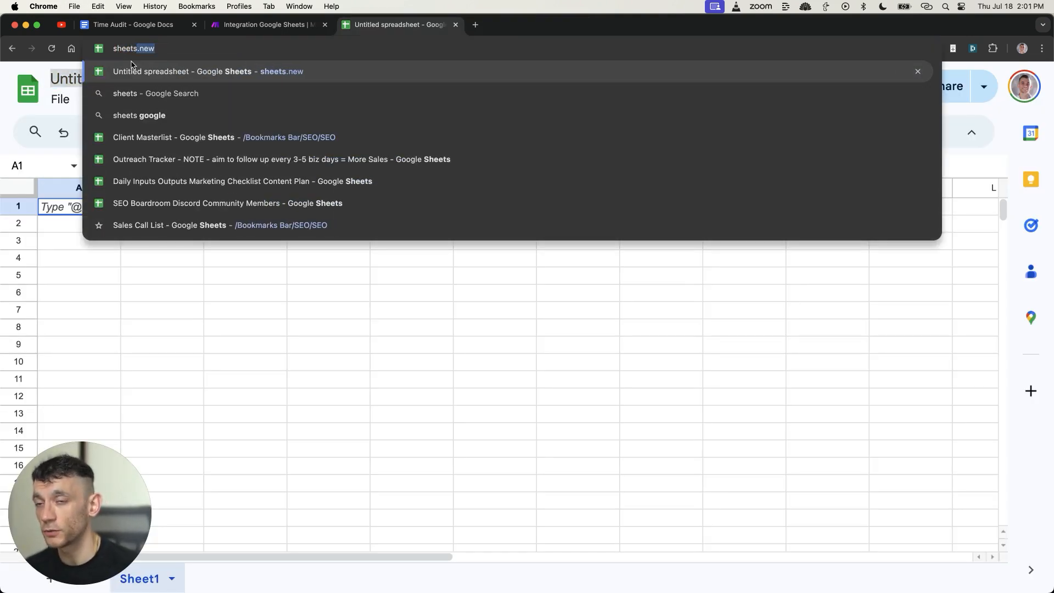
pyautogui.press('Return')
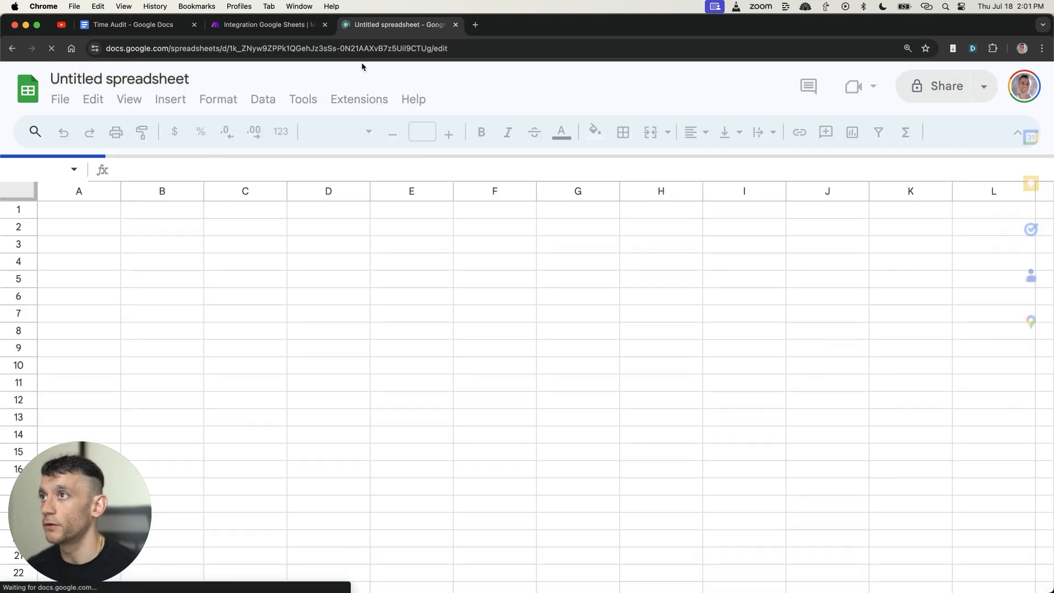
# - Rename the spreadsheet as "Claude FREE Autoblogger Template"
pyautogui.click(97, 73)
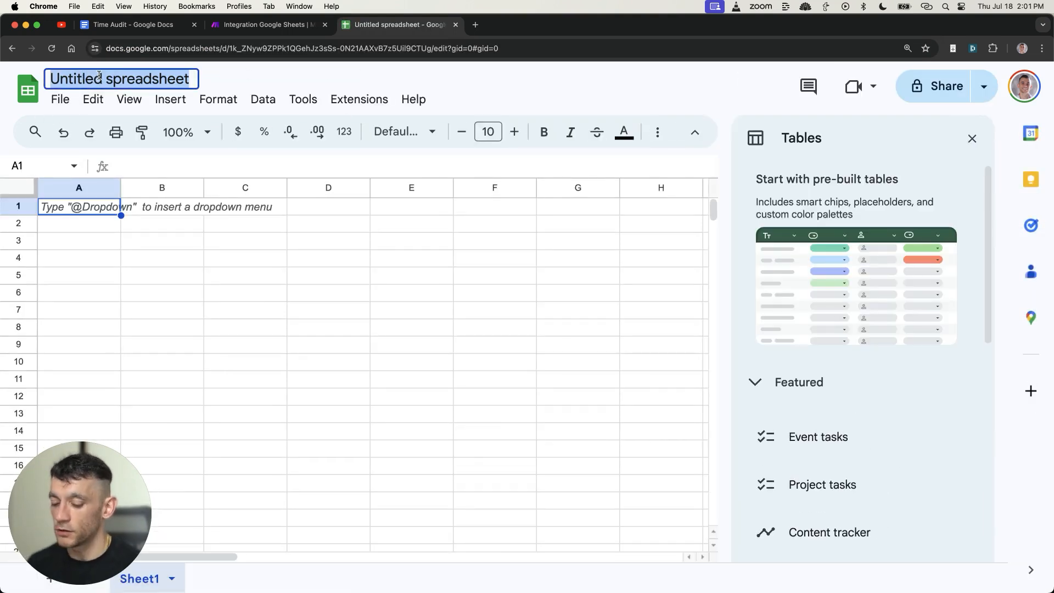
pyautogui.write('Claude FREE Autoblogger Templa')
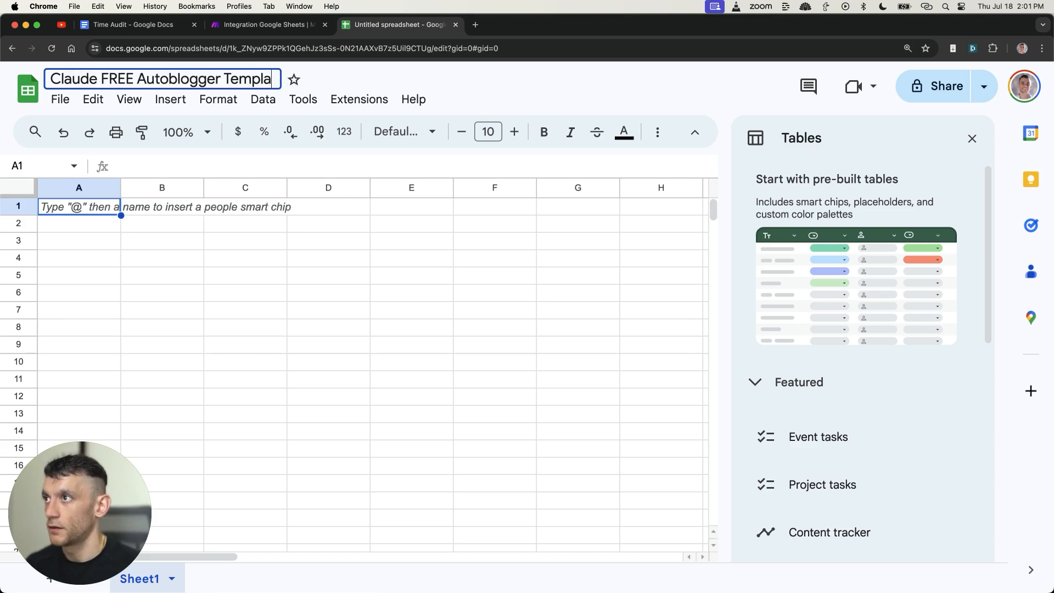
pyautogui.write('te')
pyautogui.press('Return')
# - Enter a bold OUTLINE header in cell A1 and widen column A to more than twice its width
pyautogui.write('OUTLINE')
pyautogui.press('Return')
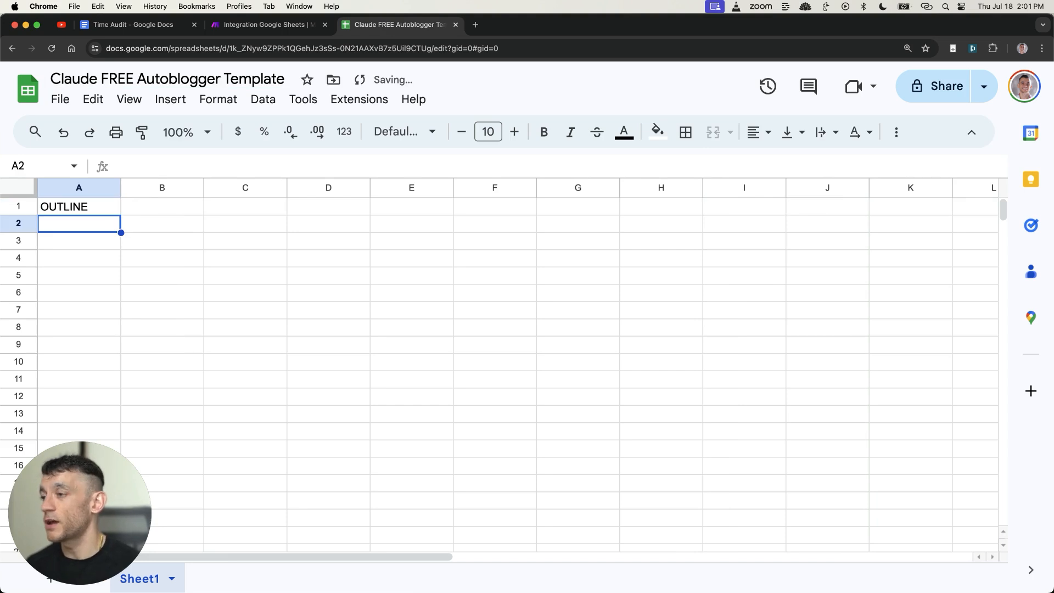
pyautogui.press('Up')
pyautogui.press('super+b')
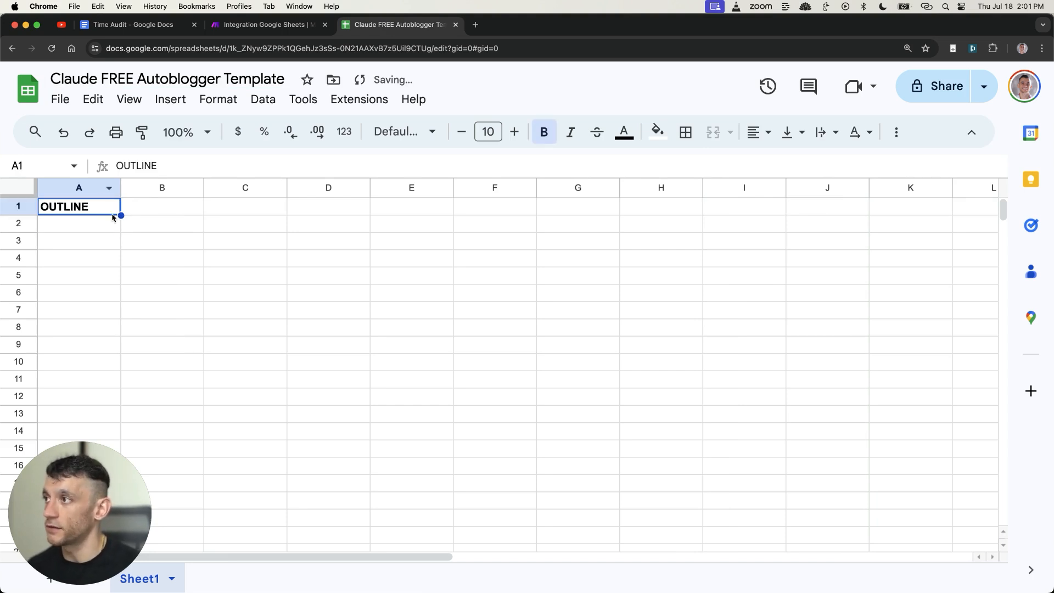
pyautogui.moveTo(121, 188); pyautogui.dragTo(252, 190)
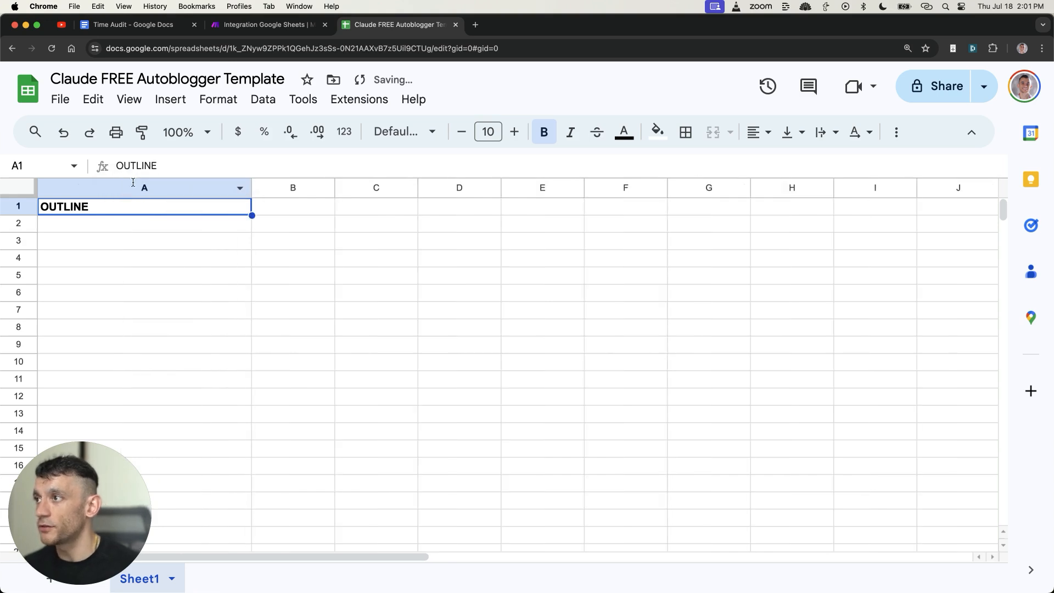
pyautogui.click(149, 188)
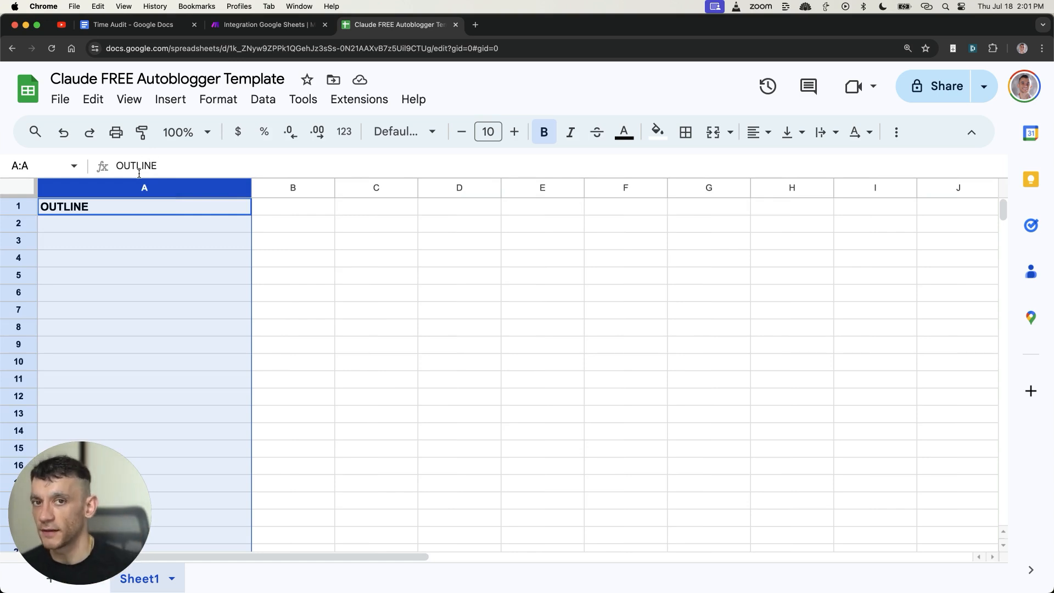
pyautogui.click(168, 276)
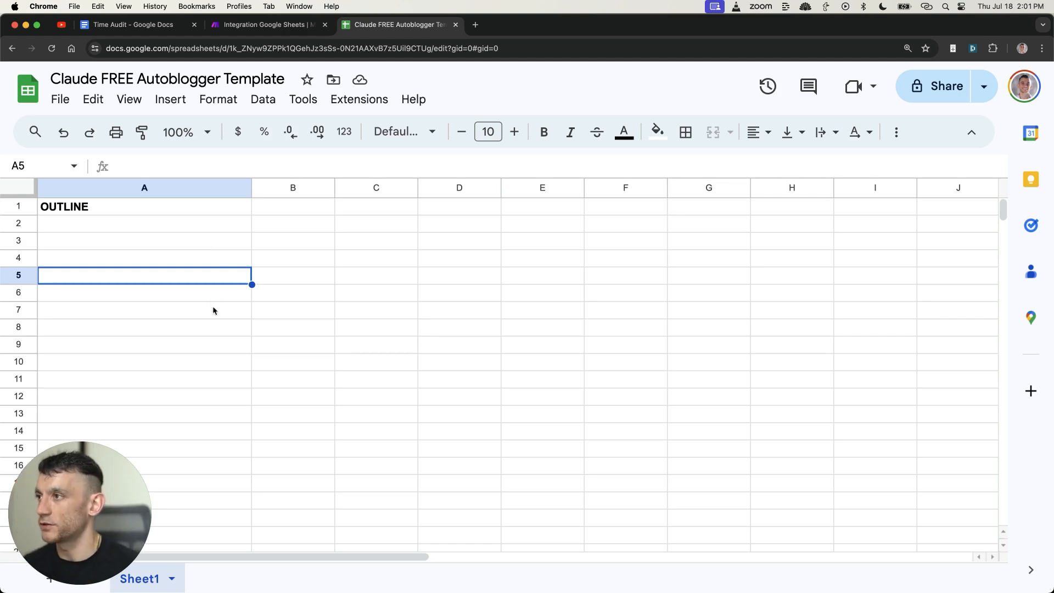
pyautogui.click(139, 187)
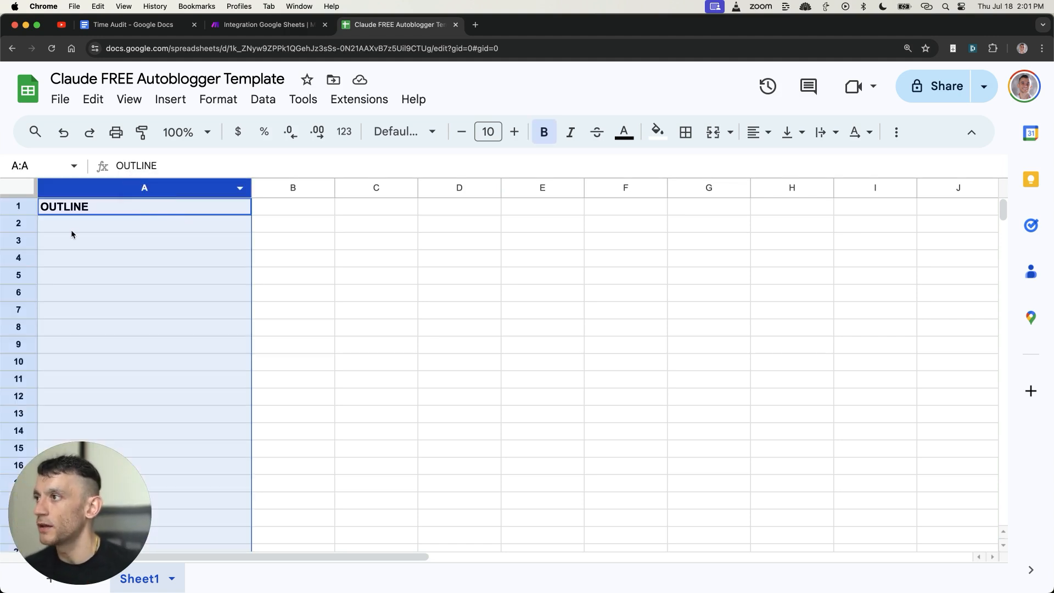
pyautogui.click(116, 226)
# - Enter CONTENT as a header in cell B1 and make it bold
pyautogui.click(269, 208)
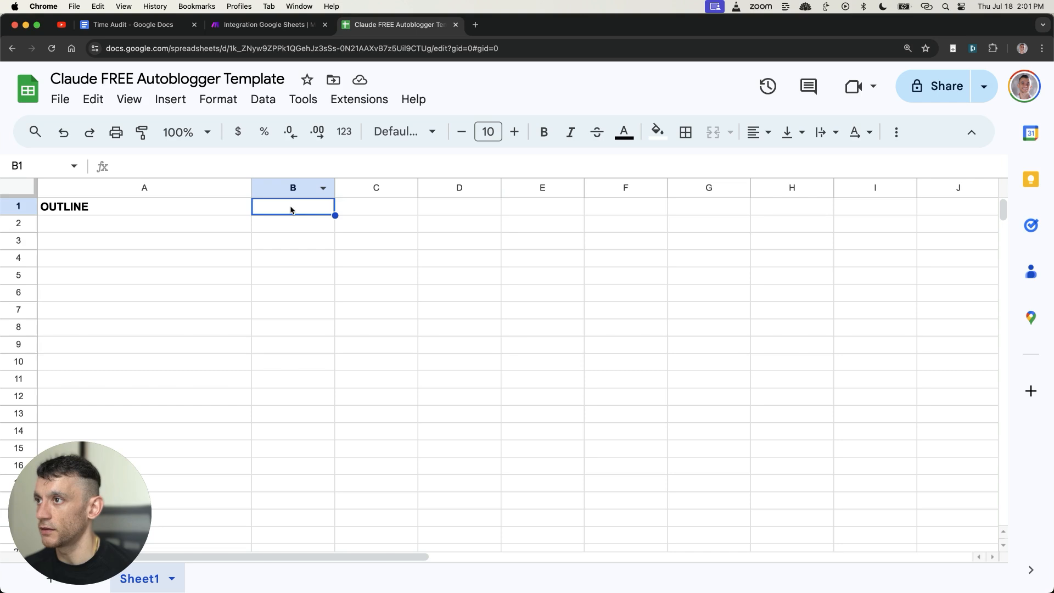
pyautogui.write('CON')
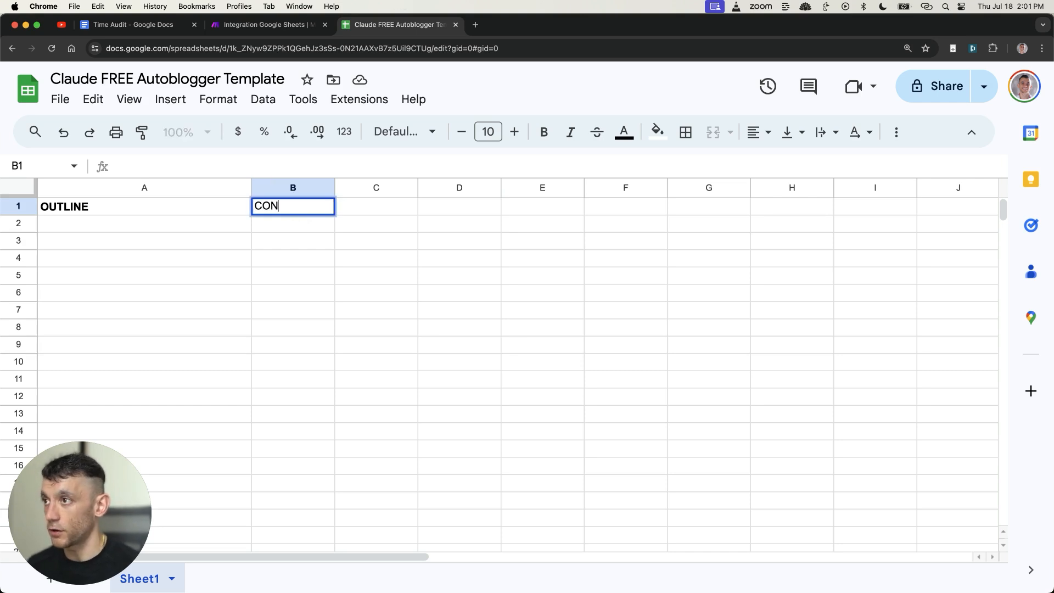
pyautogui.write('TNET')
pyautogui.press('BackSpace')
pyautogui.press('BackSpace')
pyautogui.write('ENT')
pyautogui.press('Return')
pyautogui.press('Up')
pyautogui.press('Return')
pyautogui.press('super+a')
pyautogui.press('super+b')
pyautogui.press('Return')
pyautogui.click(144, 206)
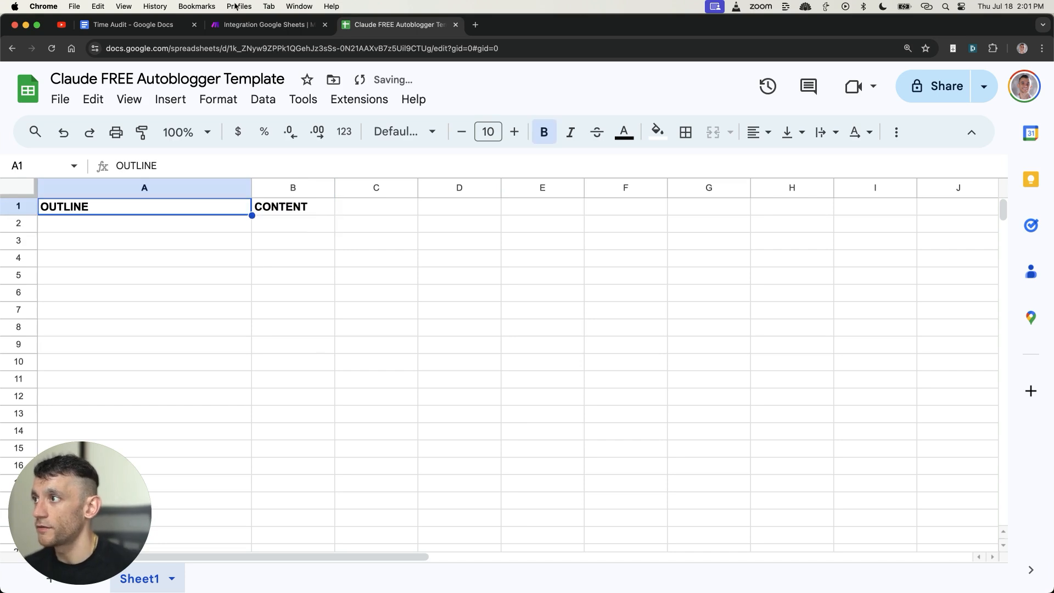
# - Return to the Make scenario and point the Google Sheets trigger at Sheet1 of the Claude FREE Autoblogger Template spreadsheet
pyautogui.click(266, 26)
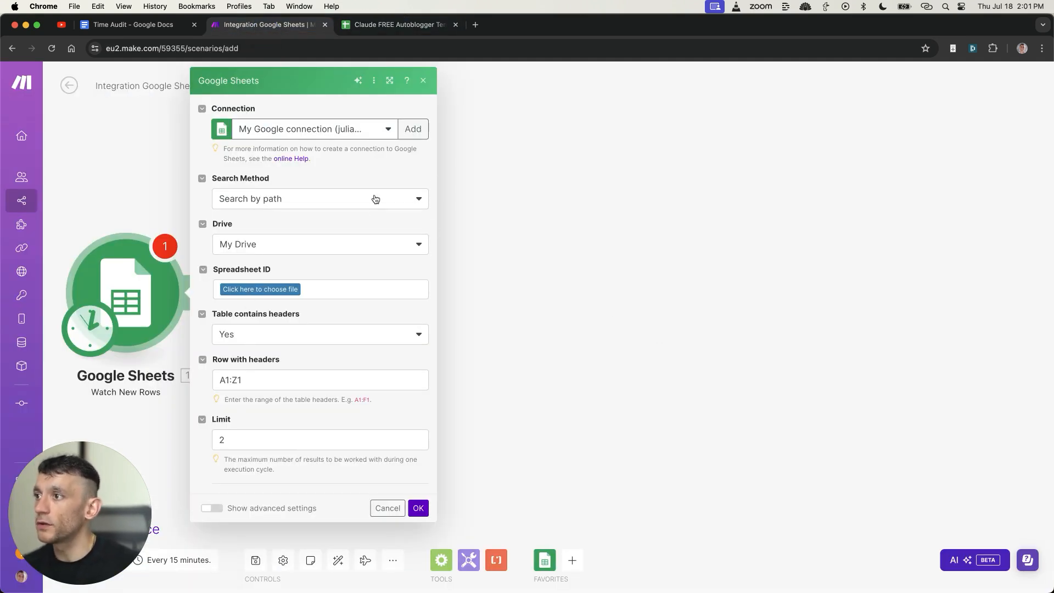
pyautogui.click(393, 25)
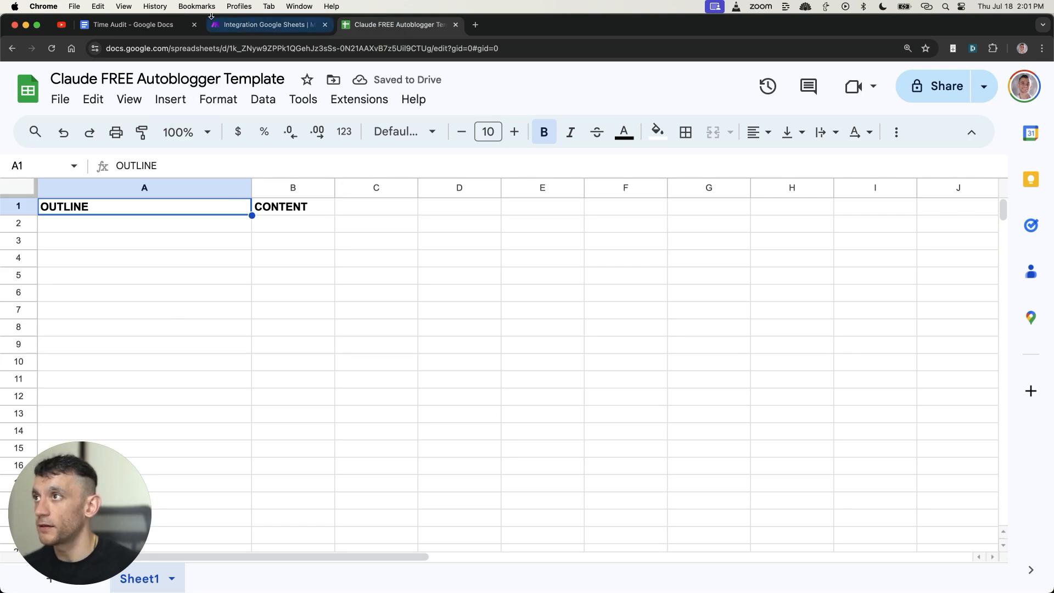
pyautogui.click(258, 24)
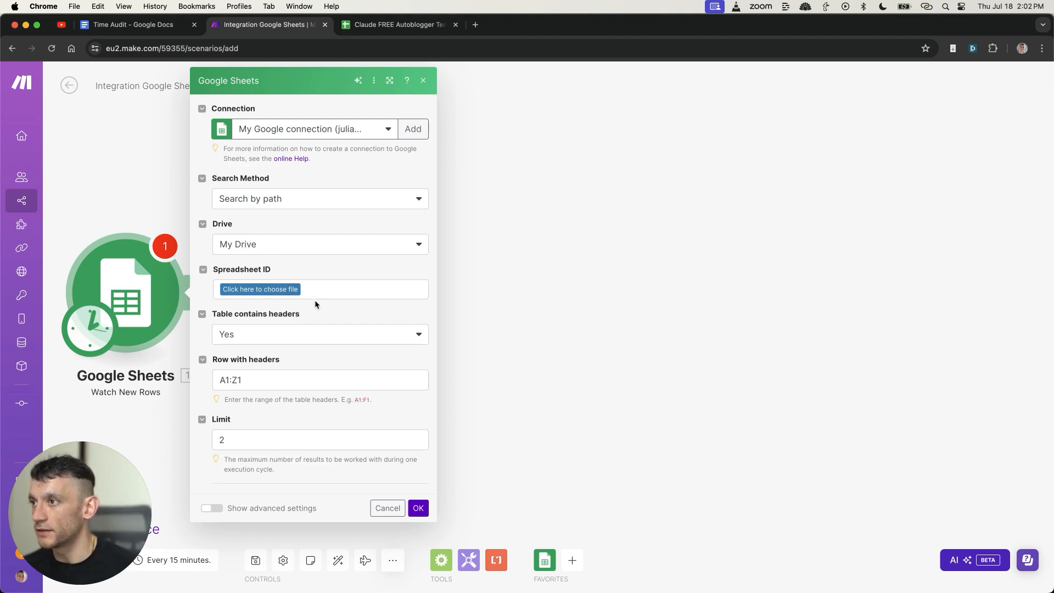
pyautogui.click(250, 287)
pyautogui.write('claude free')
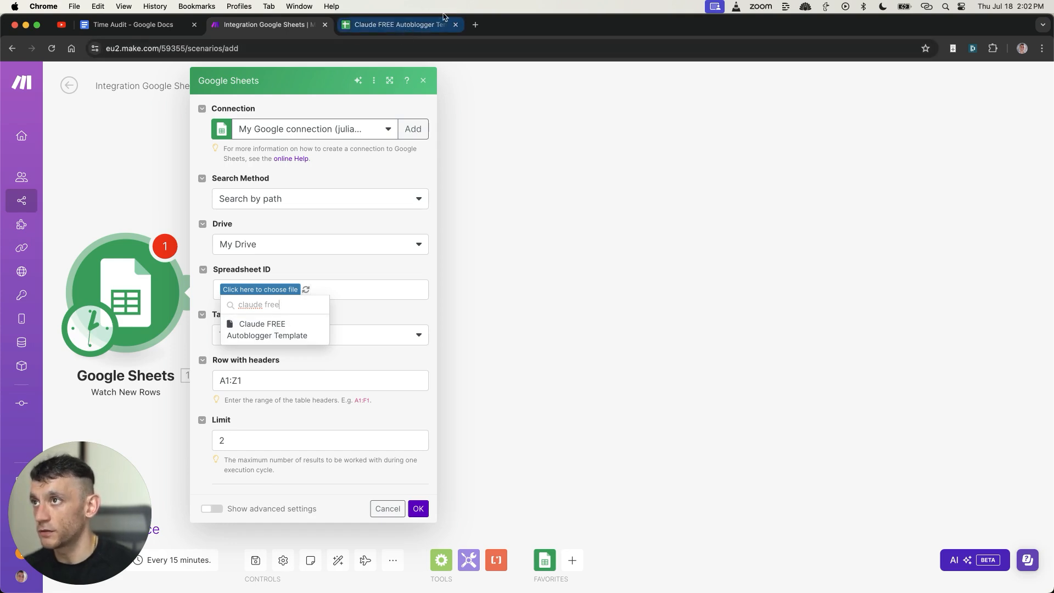
pyautogui.click(291, 332)
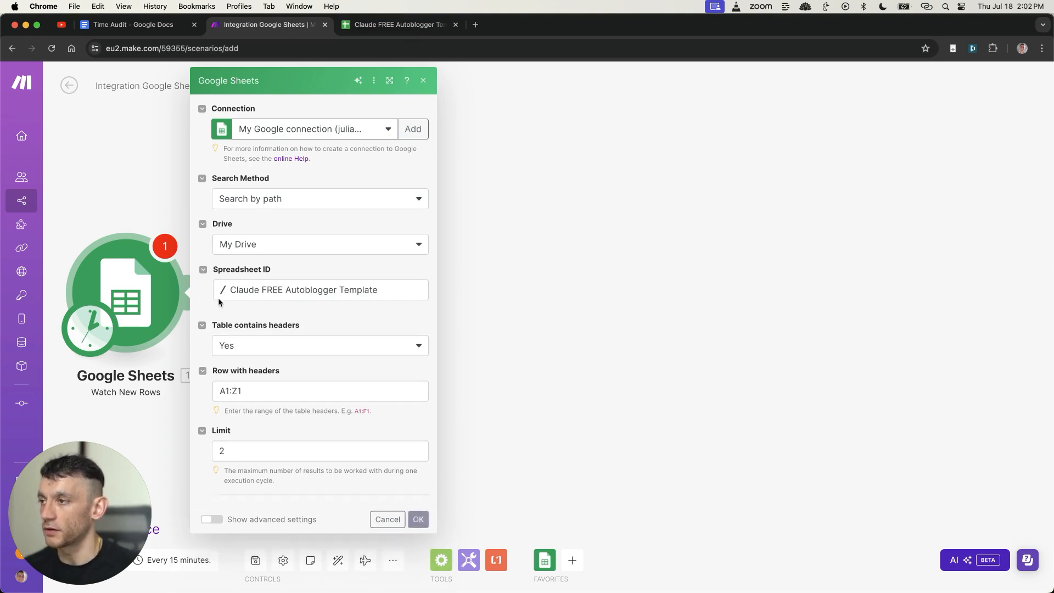
pyautogui.click(289, 338)
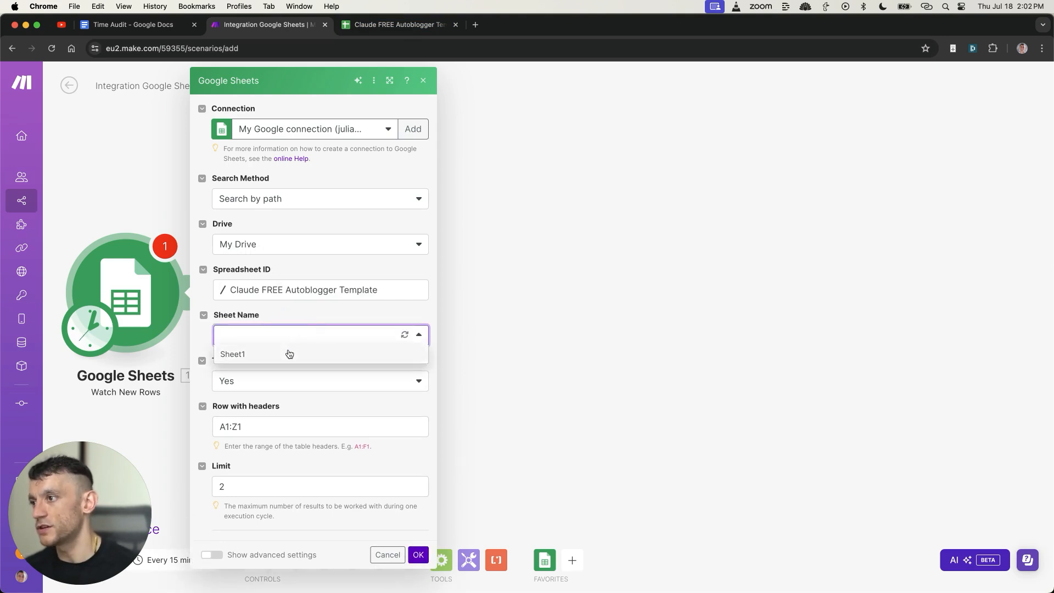
pyautogui.click(289, 353)
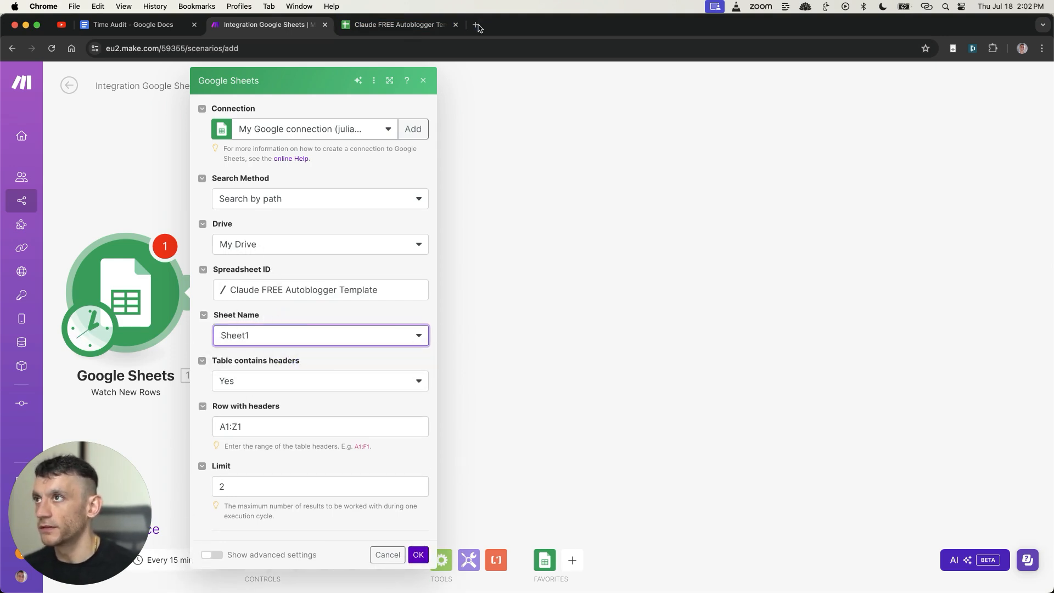
# - Switch to the template spreadsheet, add a second sheet and rename the first sheet as Inputs
pyautogui.click(391, 25)
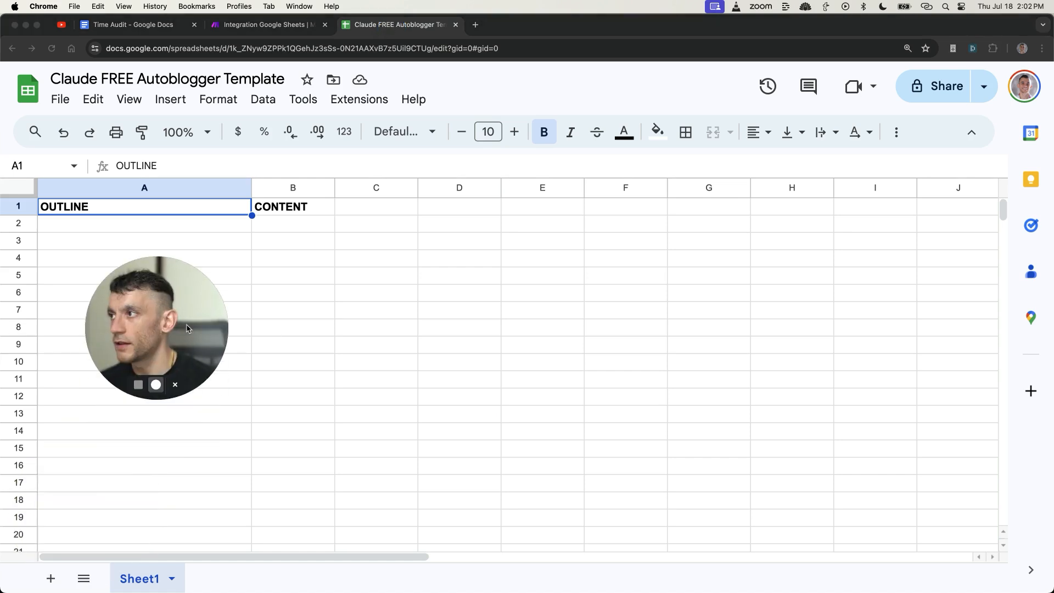
pyautogui.click(51, 578)
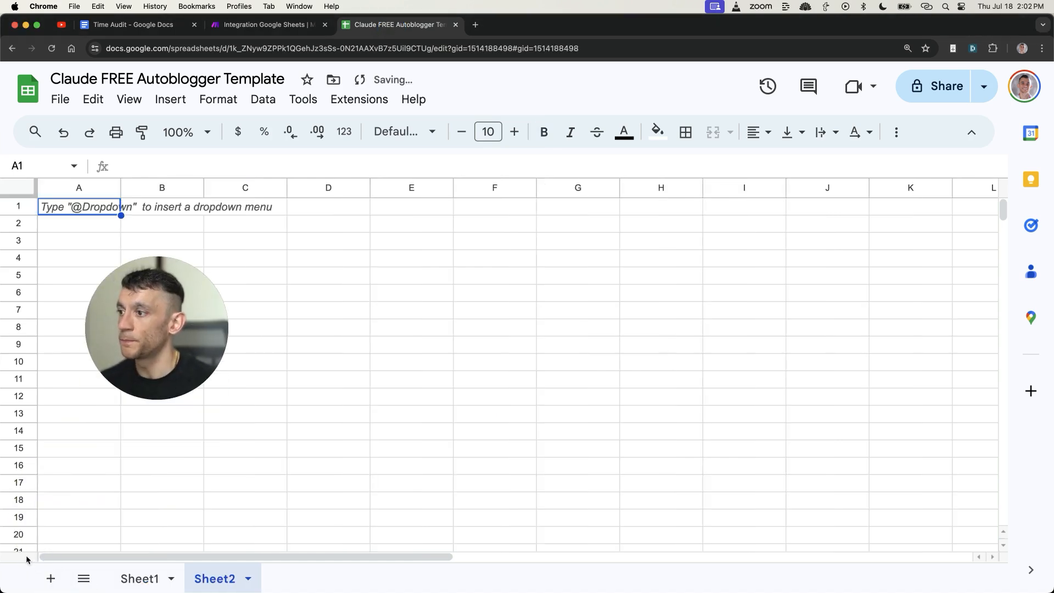
pyautogui.doubleClick(157, 583)
pyautogui.write('Inputs')
pyautogui.press('Return')
# - Rename the newly added second sheet as Outputs
pyautogui.click(219, 571)
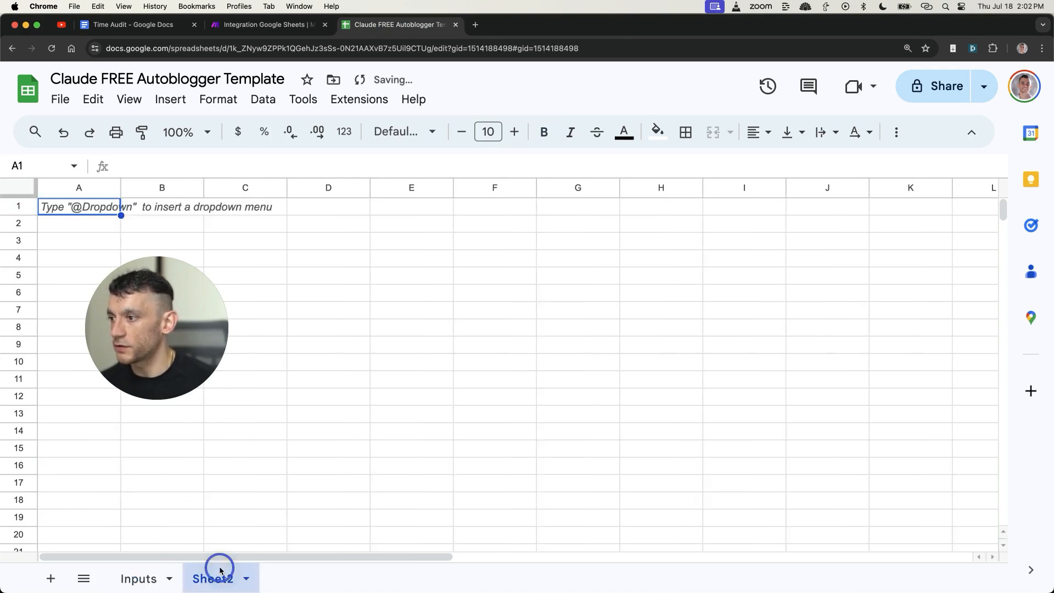
pyautogui.click(210, 589)
pyautogui.doubleClick(210, 589)
pyautogui.write('Outputs')
pyautogui.press('Return')
# - Delete the CONTENT column from the Inputs sheet and select cell A2
pyautogui.click(138, 579)
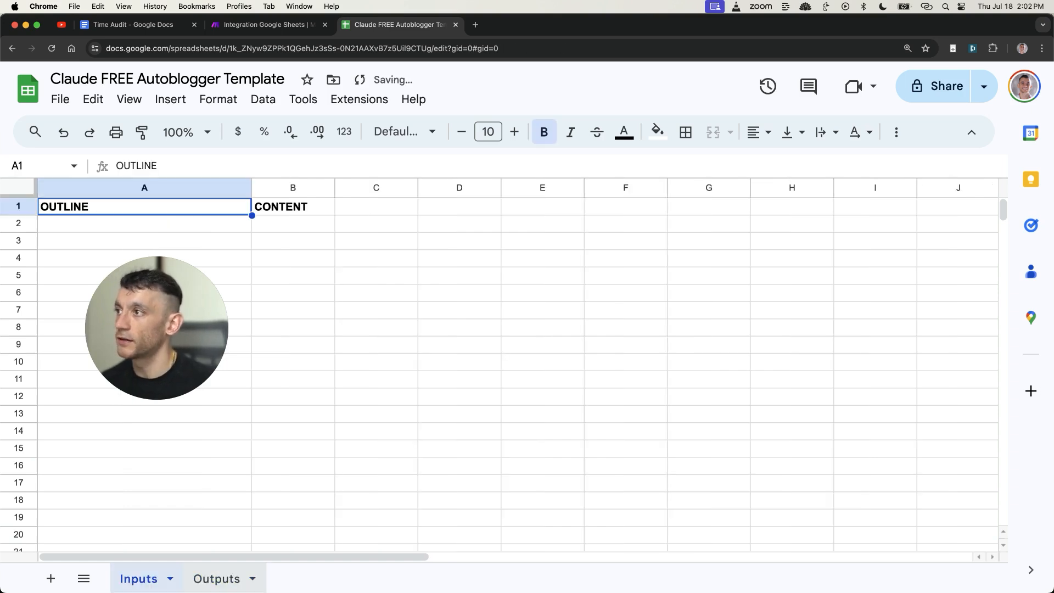
pyautogui.rightClick(291, 189)
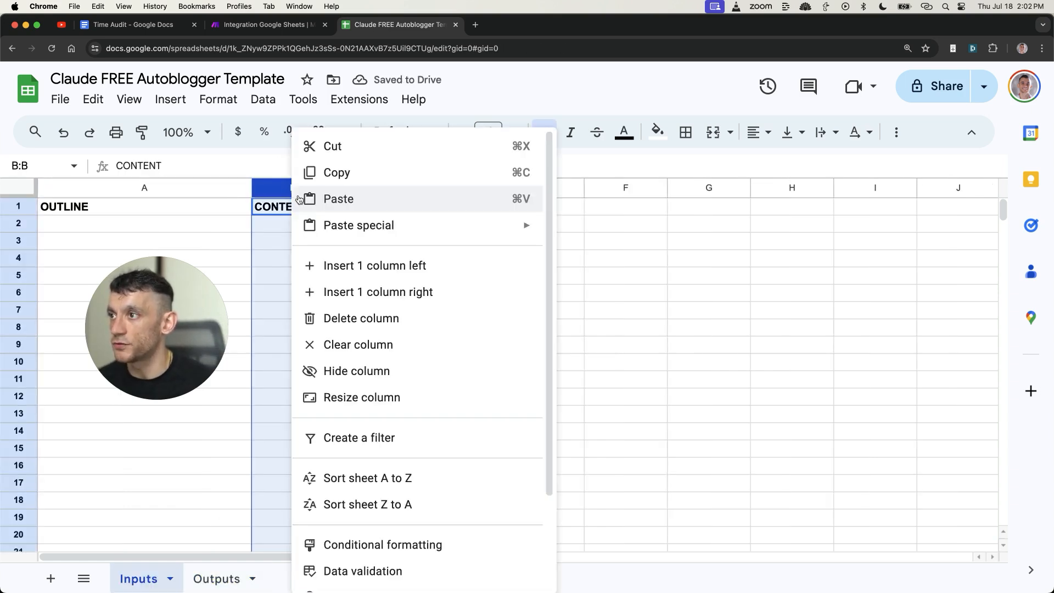
pyautogui.click(349, 314)
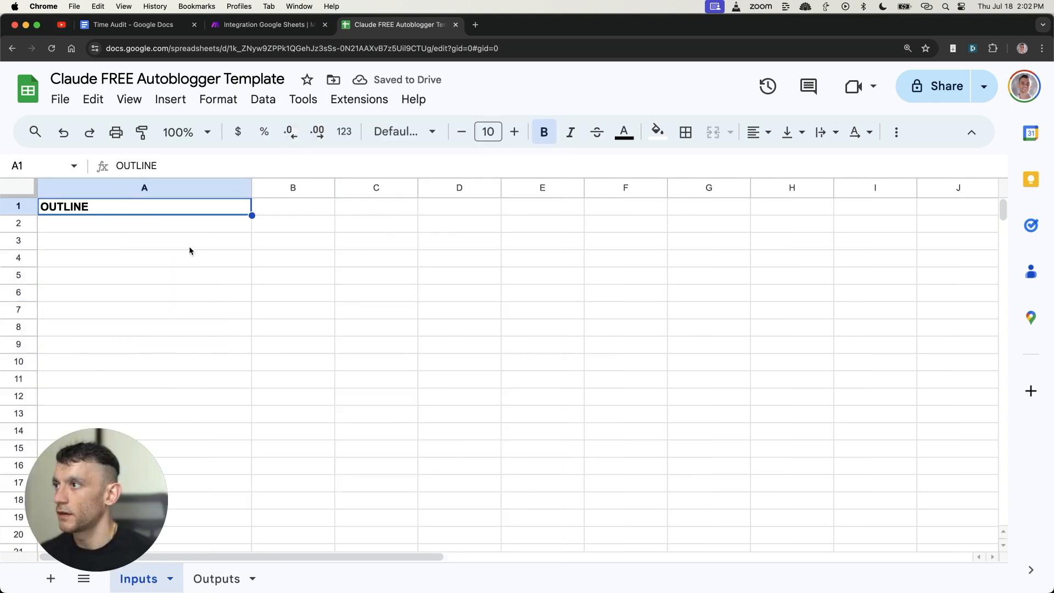
pyautogui.click(167, 226)
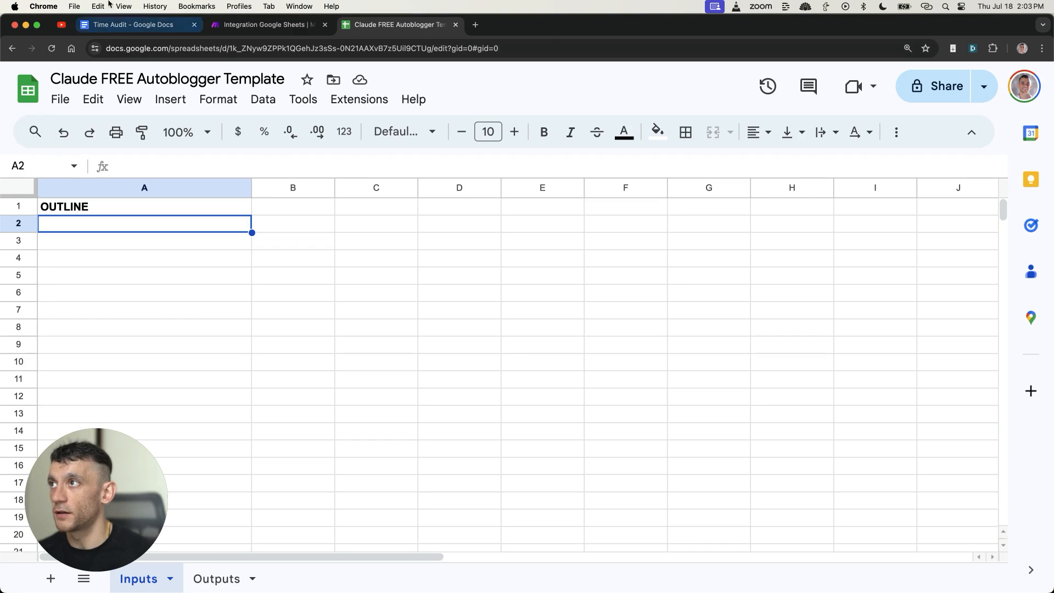
# - Switch back to the Make scenario and save the Google Sheets Watch New Rows module with a limit of 2
pyautogui.click(237, 24)
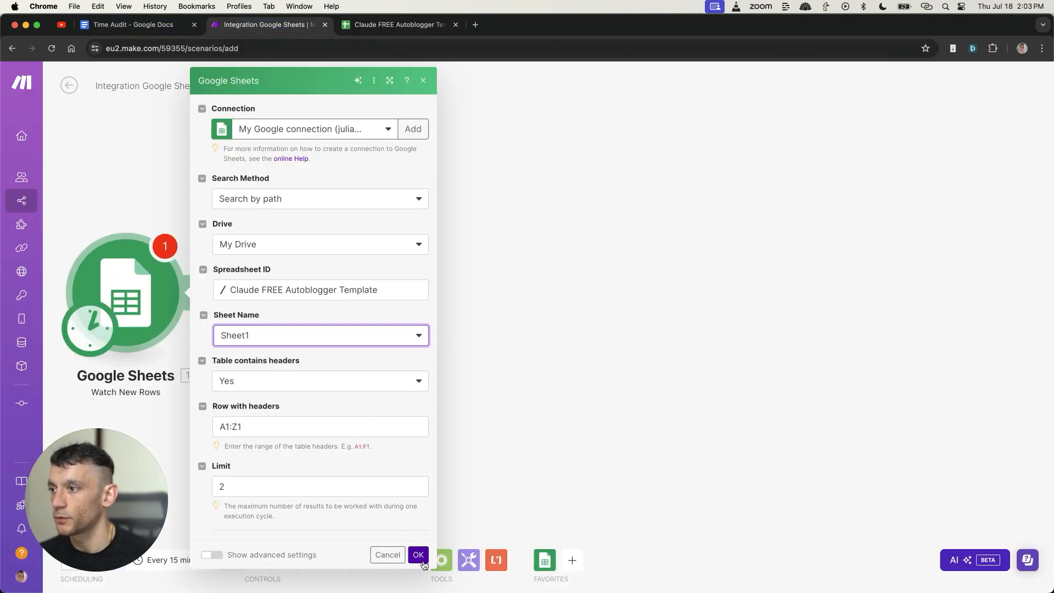
pyautogui.click(243, 495)
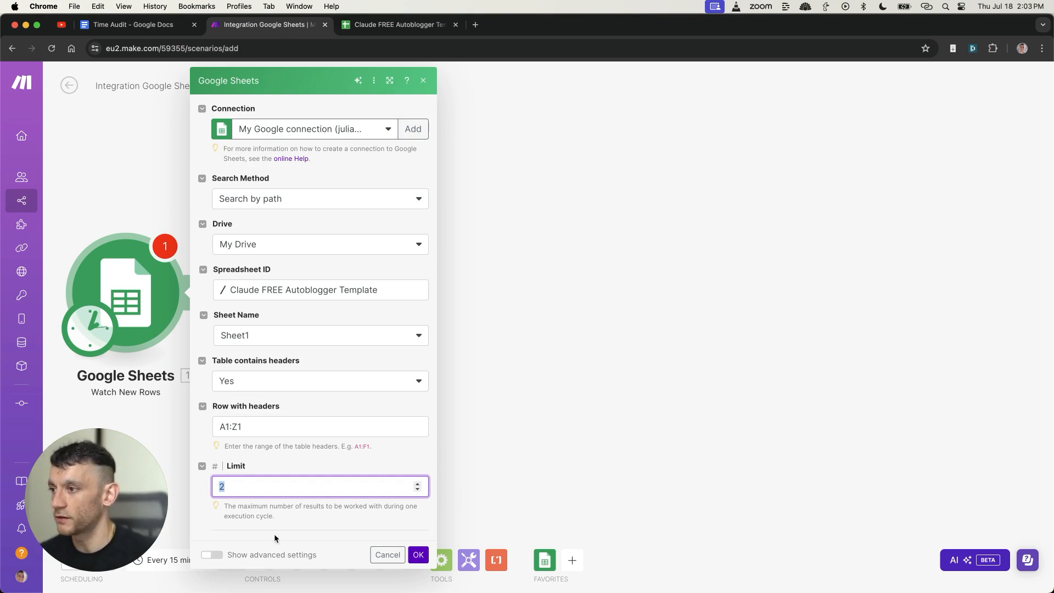
pyautogui.click(418, 557)
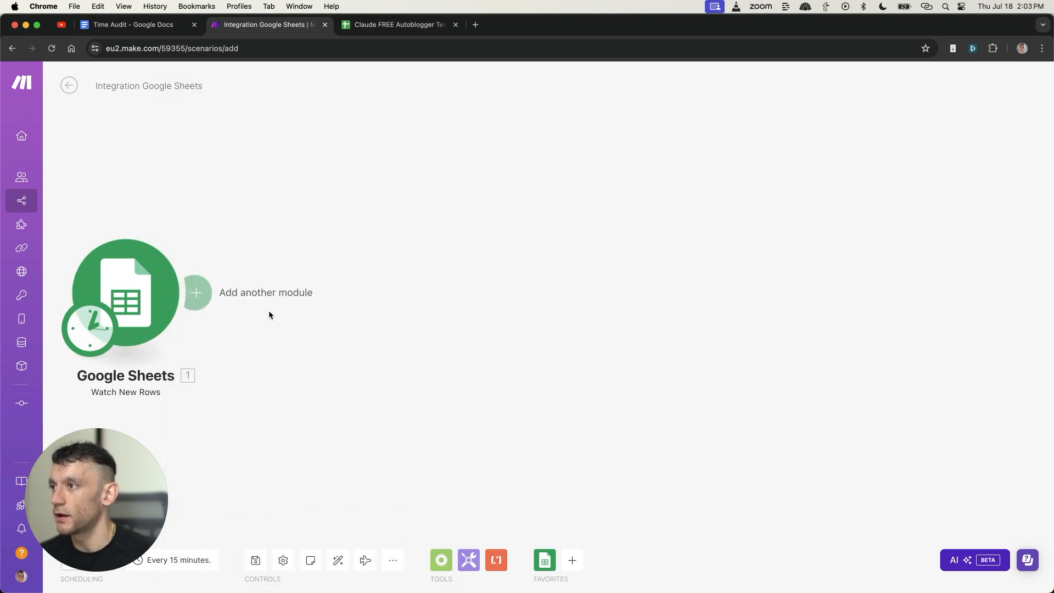
# - Add an Anthropic Claude Create a Prompt module after the Google Sheets trigger
pyautogui.click(201, 289)
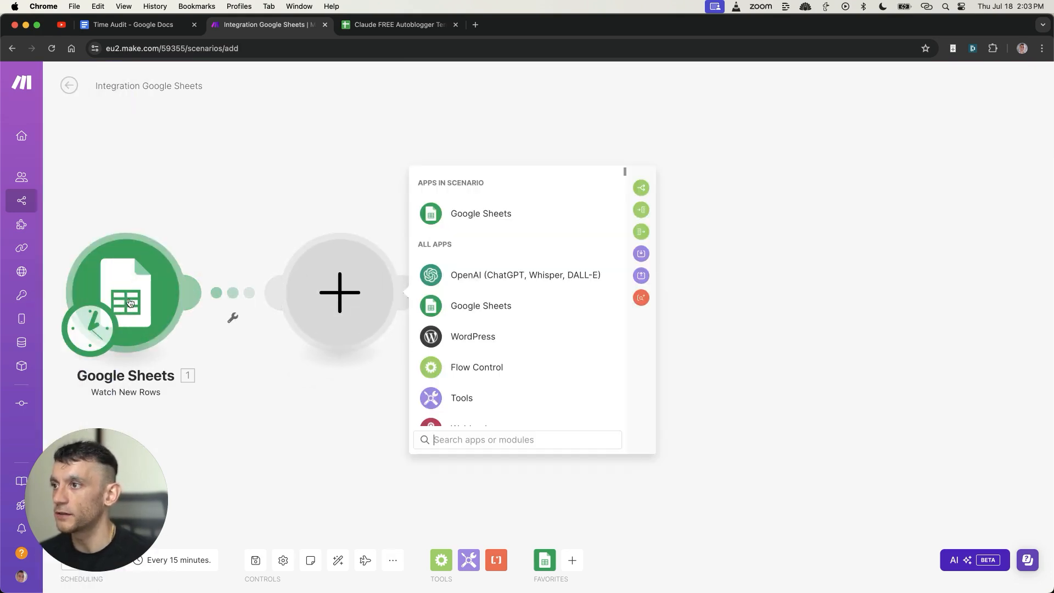
pyautogui.write('claude')
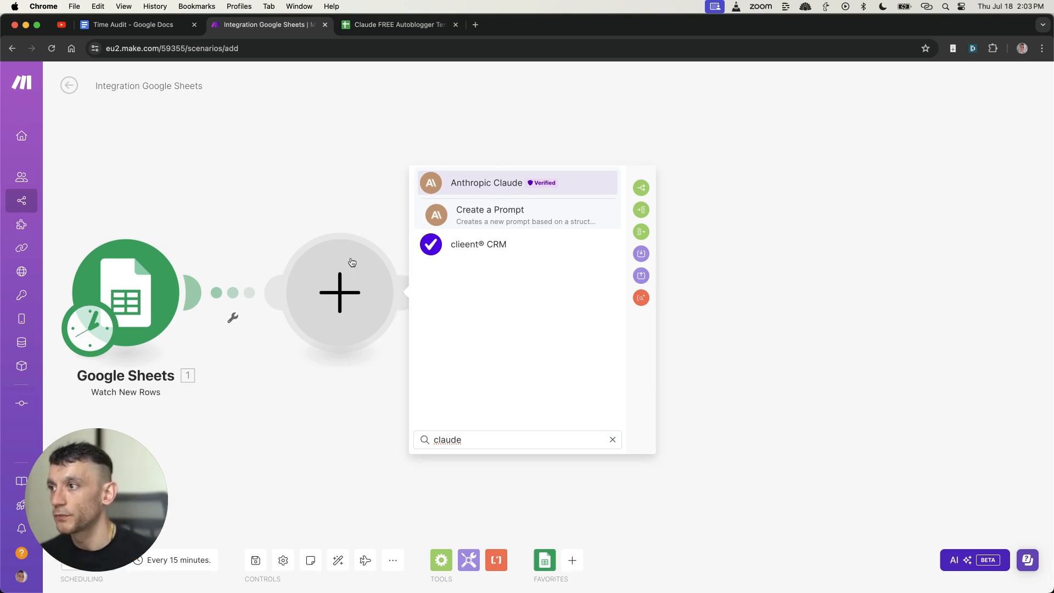
pyautogui.click(494, 225)
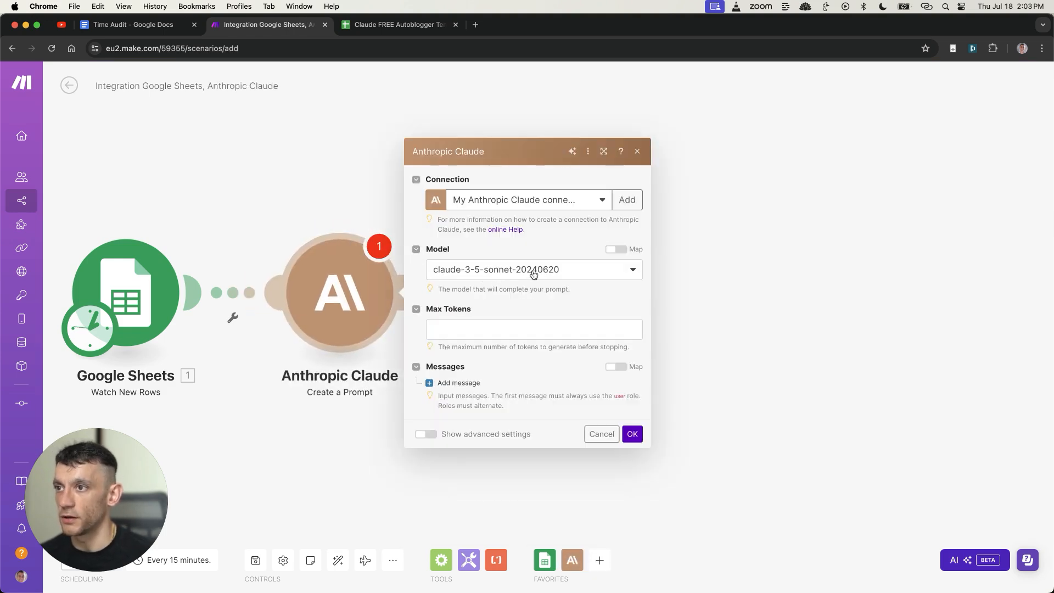
# - Choose the claude-3-5-sonnet-20240620 model for the Claude module and set Max Tokens to 100000
pyautogui.click(534, 274)
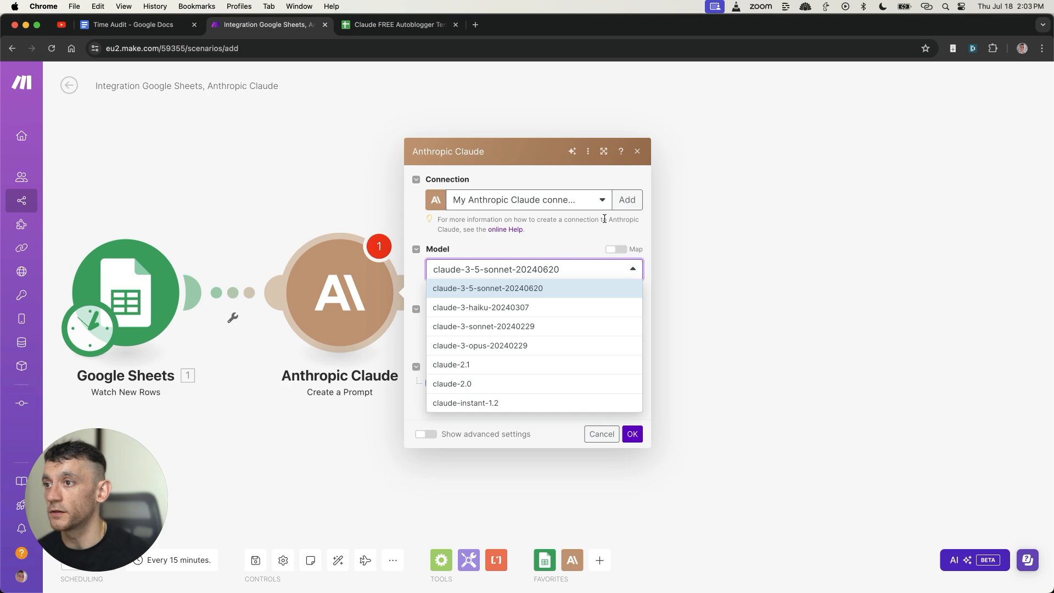
pyautogui.click(504, 295)
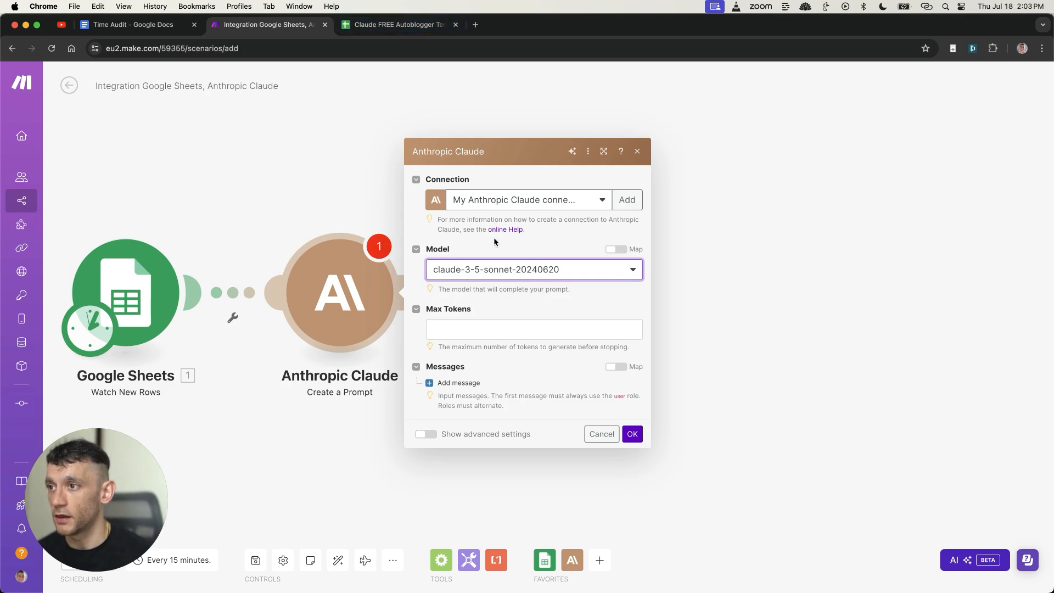
pyautogui.click(518, 329)
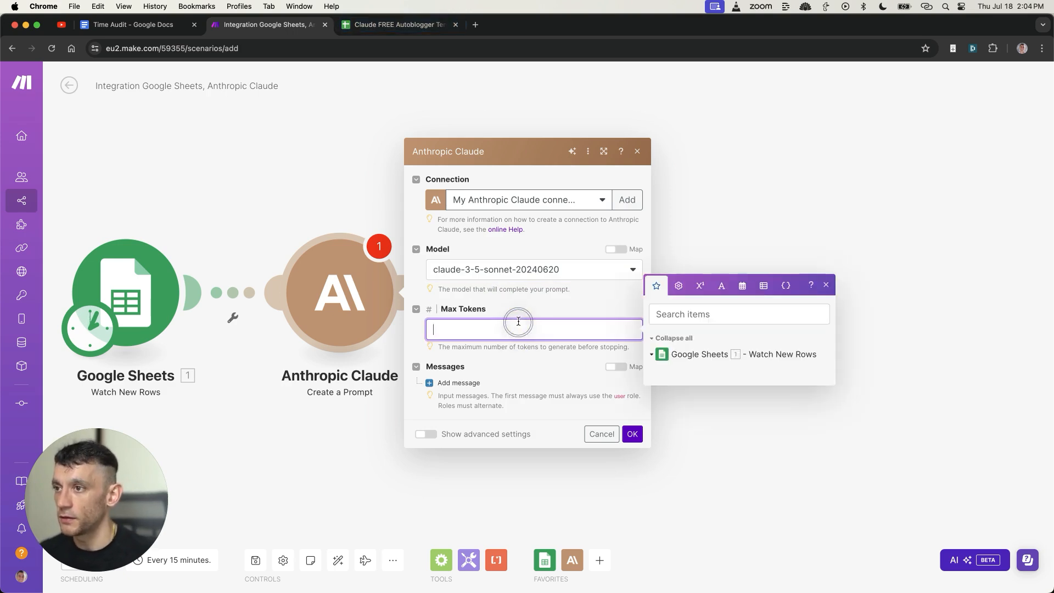
pyautogui.click(555, 334)
pyautogui.click(511, 330)
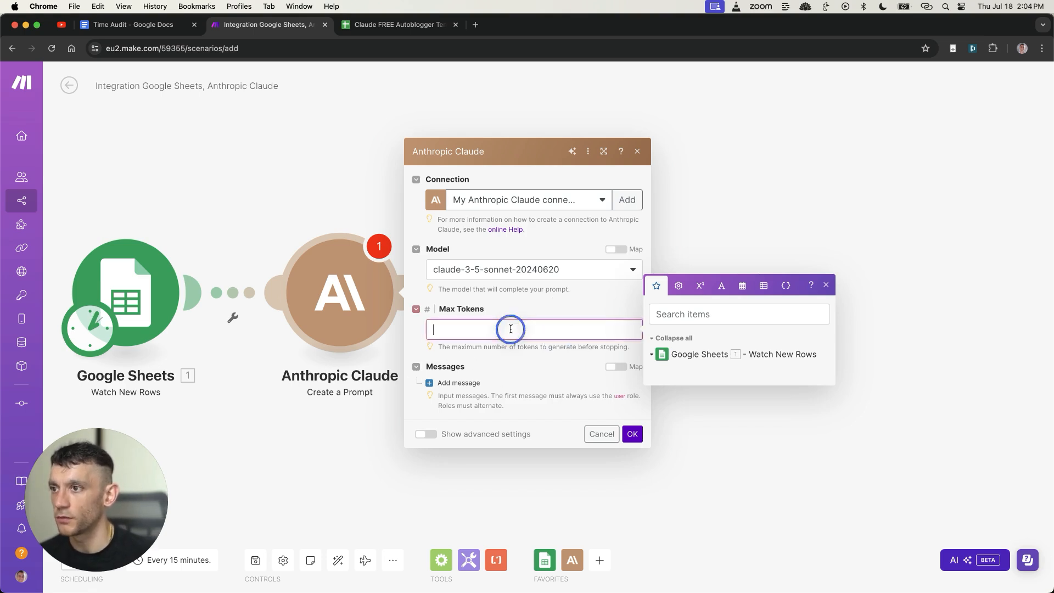
pyautogui.write('100000')
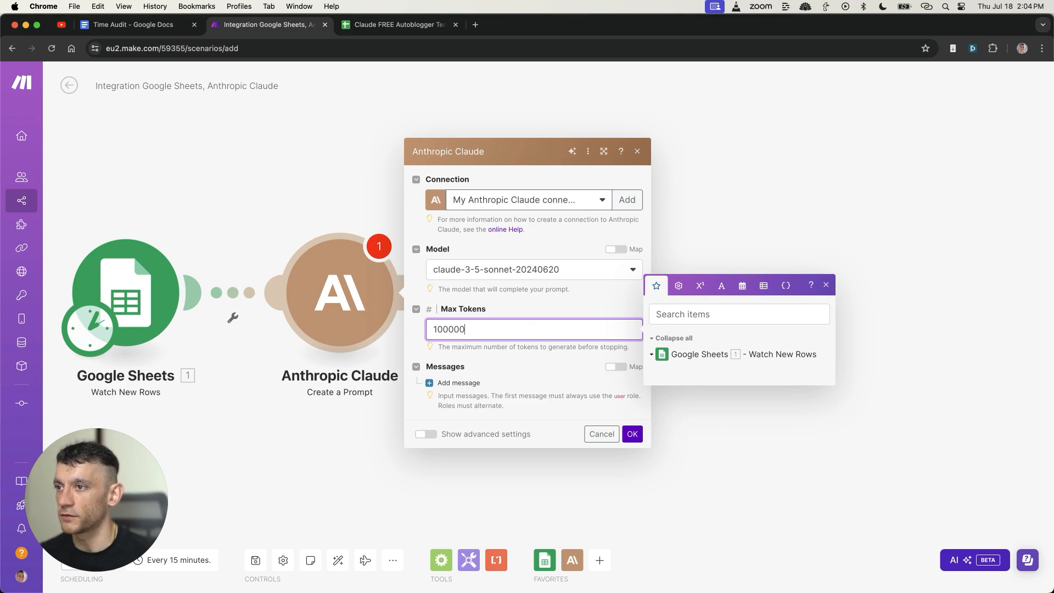
pyautogui.click(529, 302)
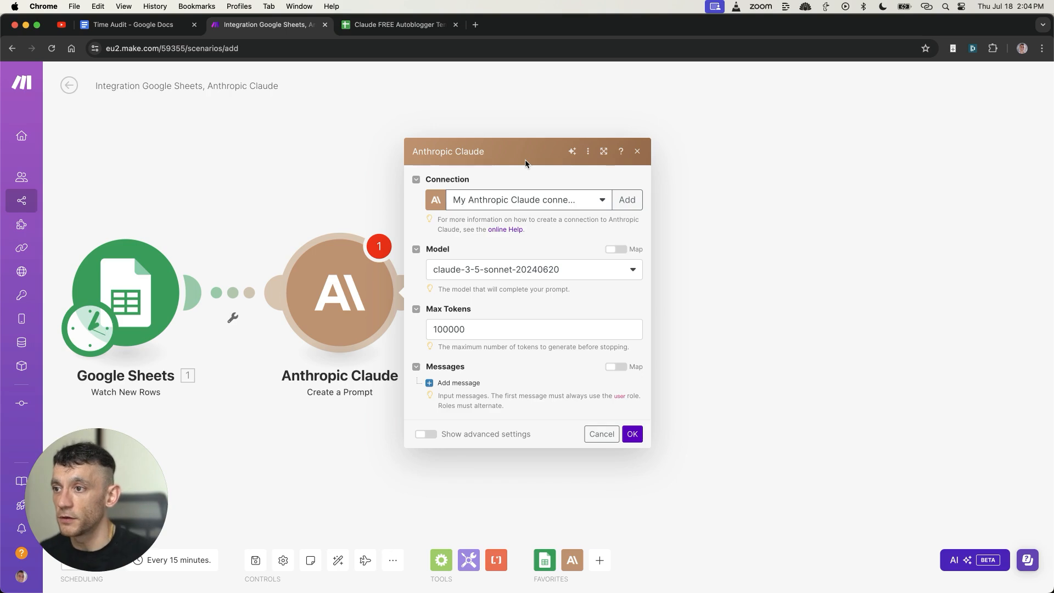
# - Sign in to the Anthropic Console with Google in a new browser tab and view its API keys and billing pages
pyautogui.press('super+t')
pyautogui.write('console')
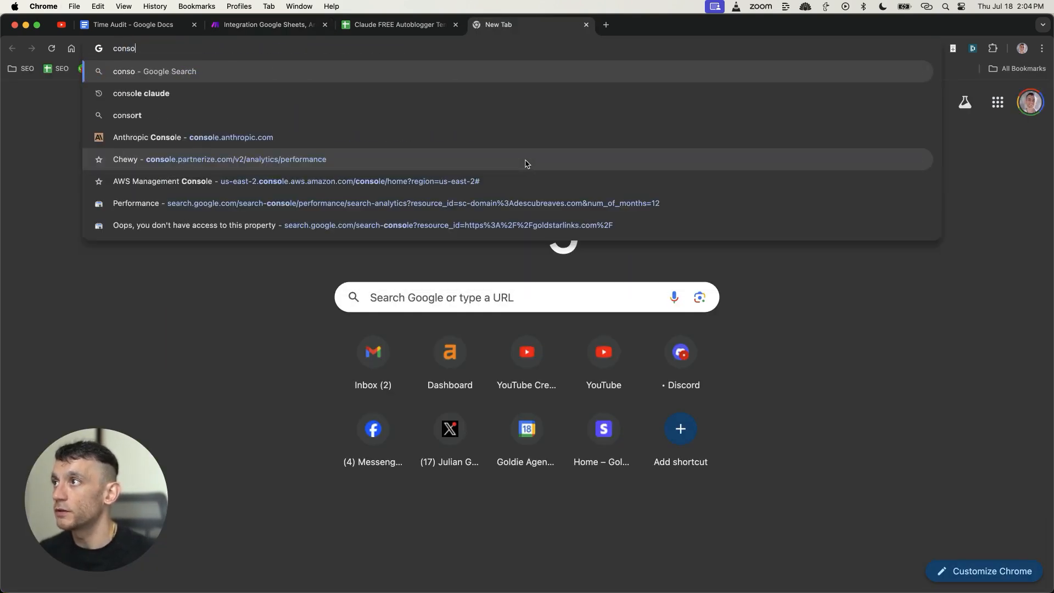
pyautogui.press('Return')
pyautogui.hotkey('ctrl', 'shift', 'Tab')
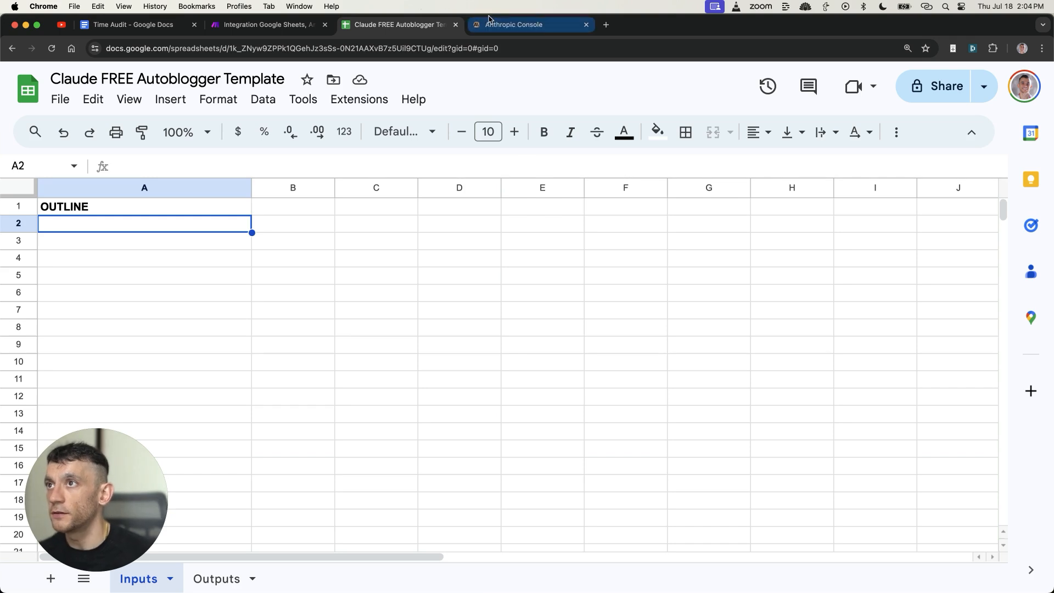
pyautogui.click(505, 30)
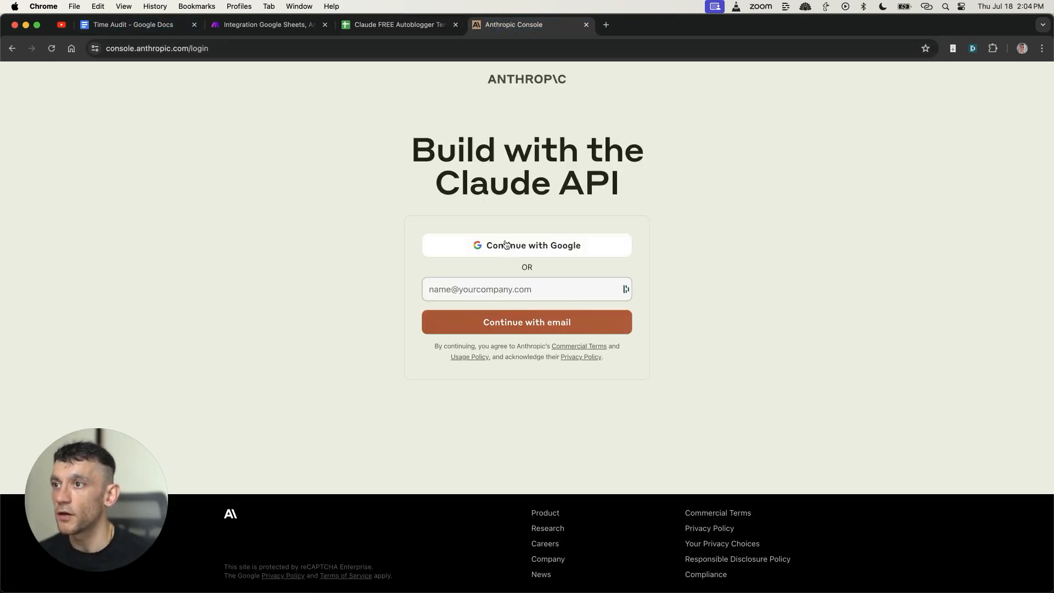
pyautogui.click(505, 245)
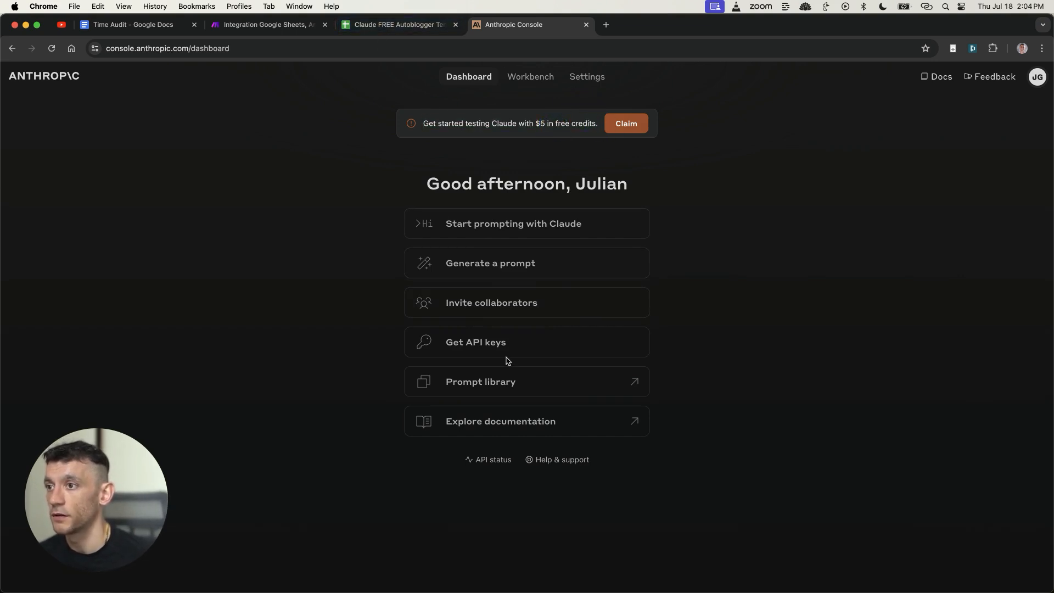
pyautogui.click(431, 344)
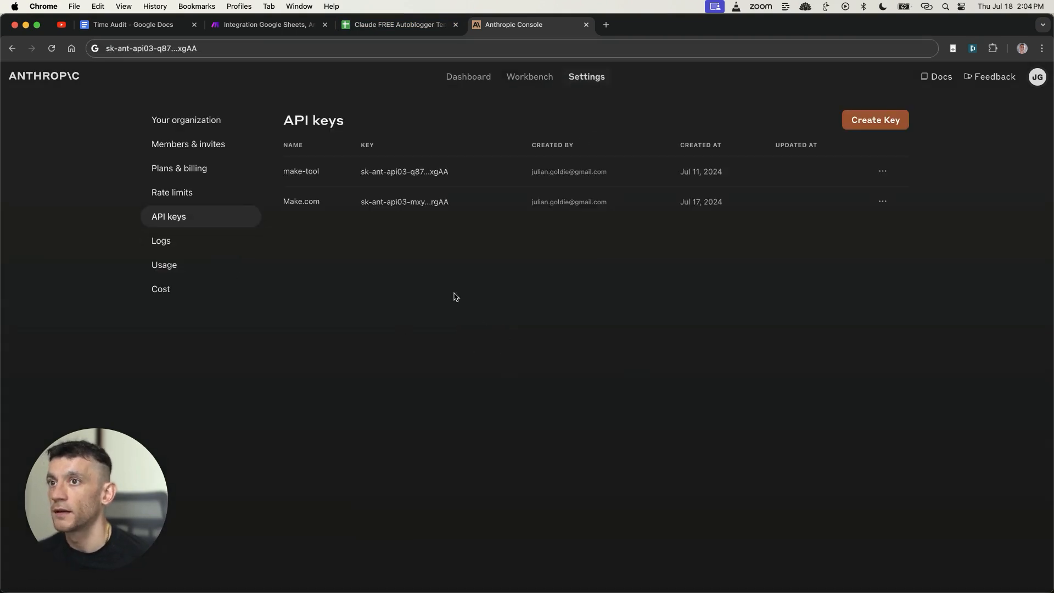
pyautogui.click(172, 167)
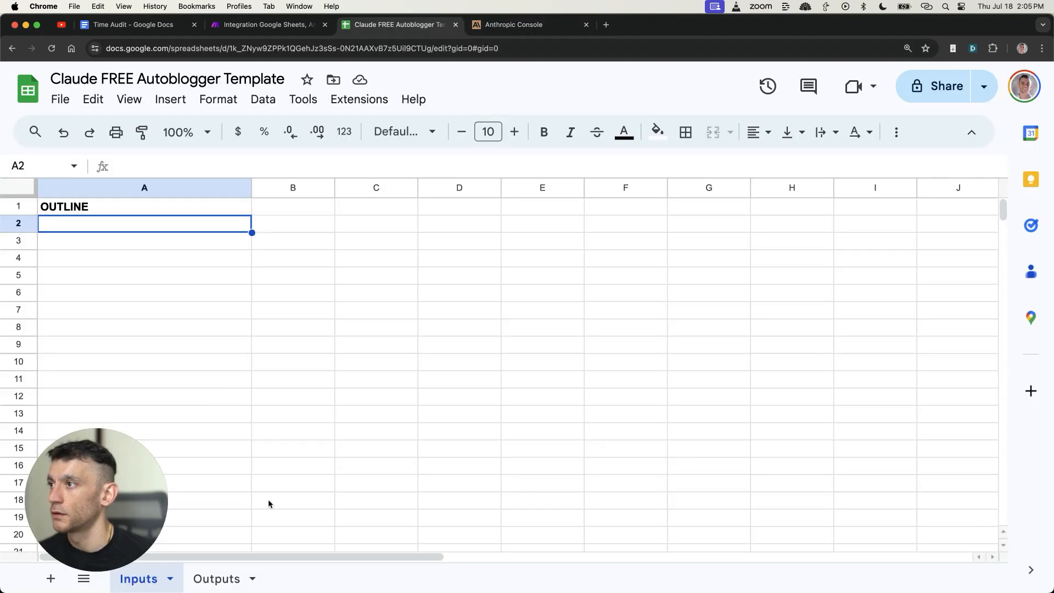
# - Switch back to the Make scenario and add a message with the User role to the Claude module
pyautogui.click(194, 403)
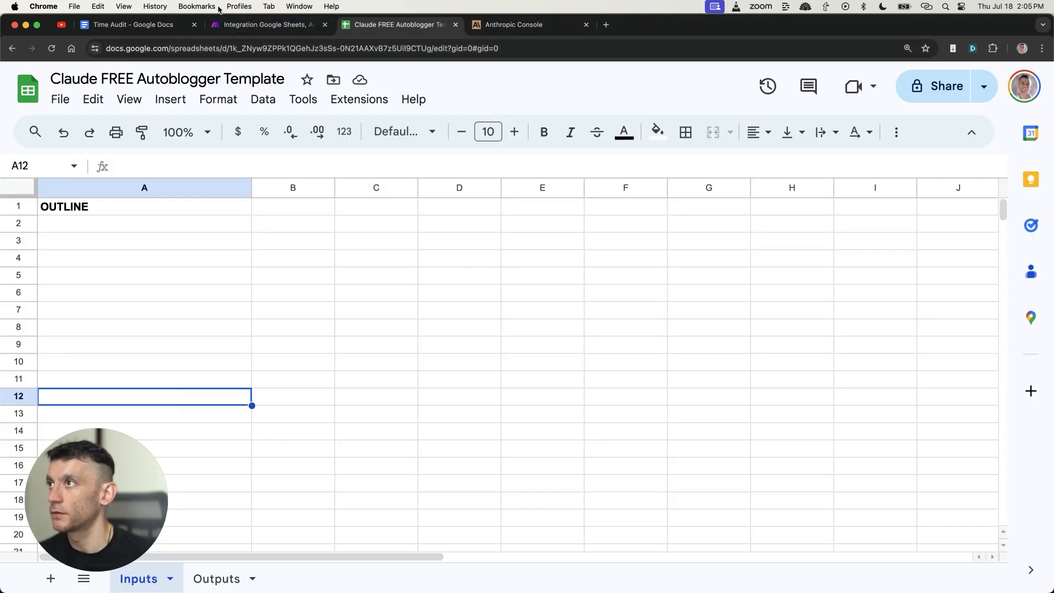
pyautogui.click(258, 25)
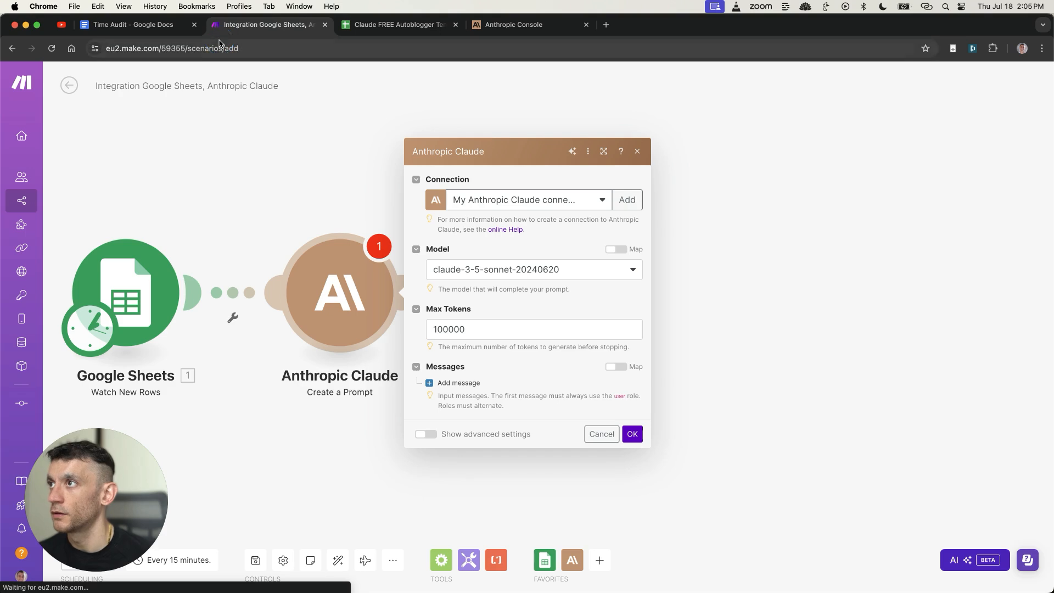
pyautogui.click(466, 384)
pyautogui.click(491, 384)
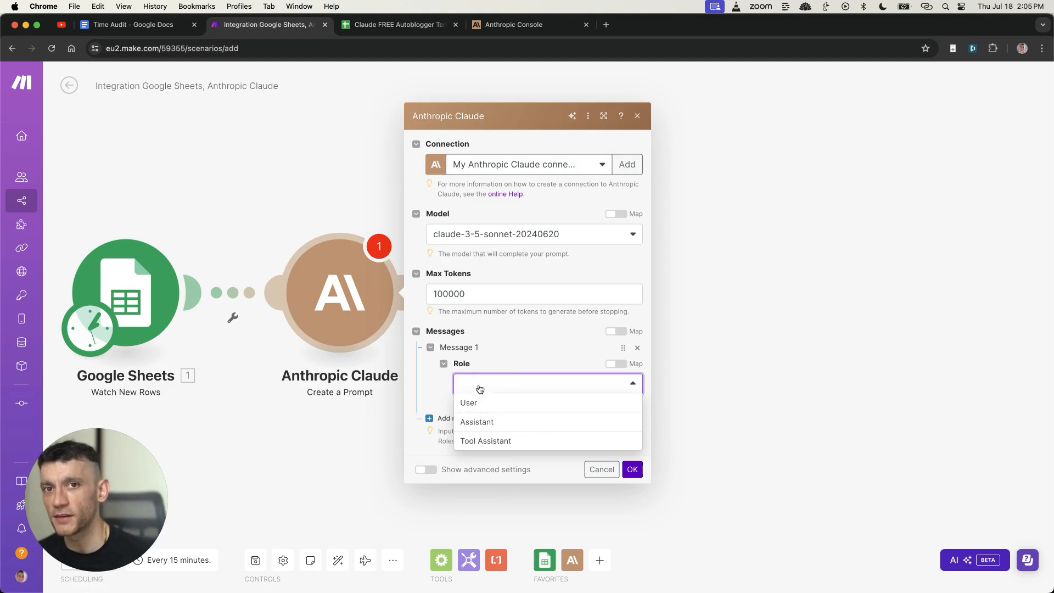
pyautogui.rightClick(489, 483)
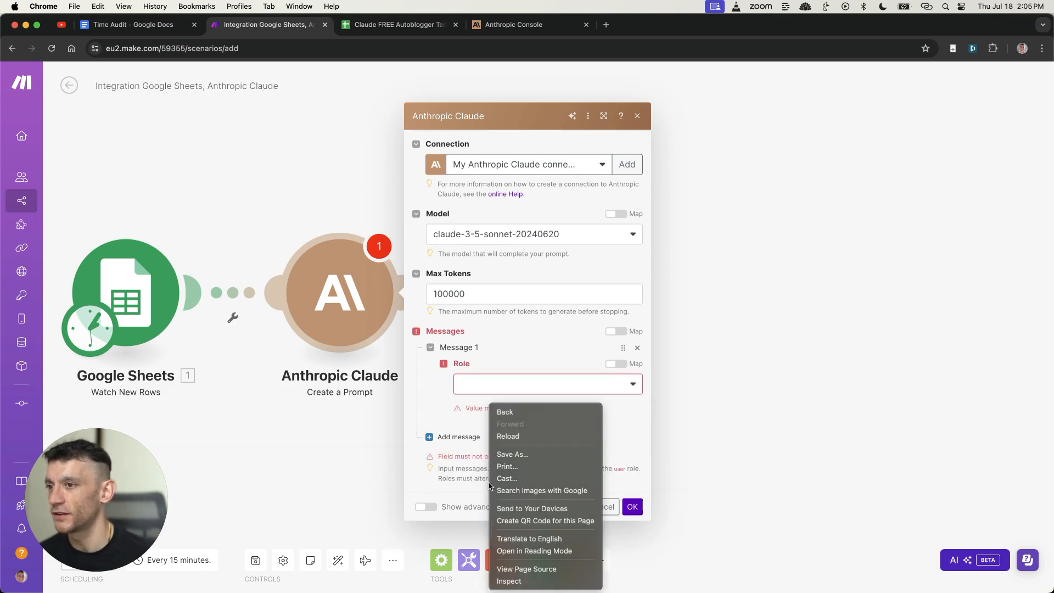
pyautogui.click(483, 383)
pyautogui.click(485, 384)
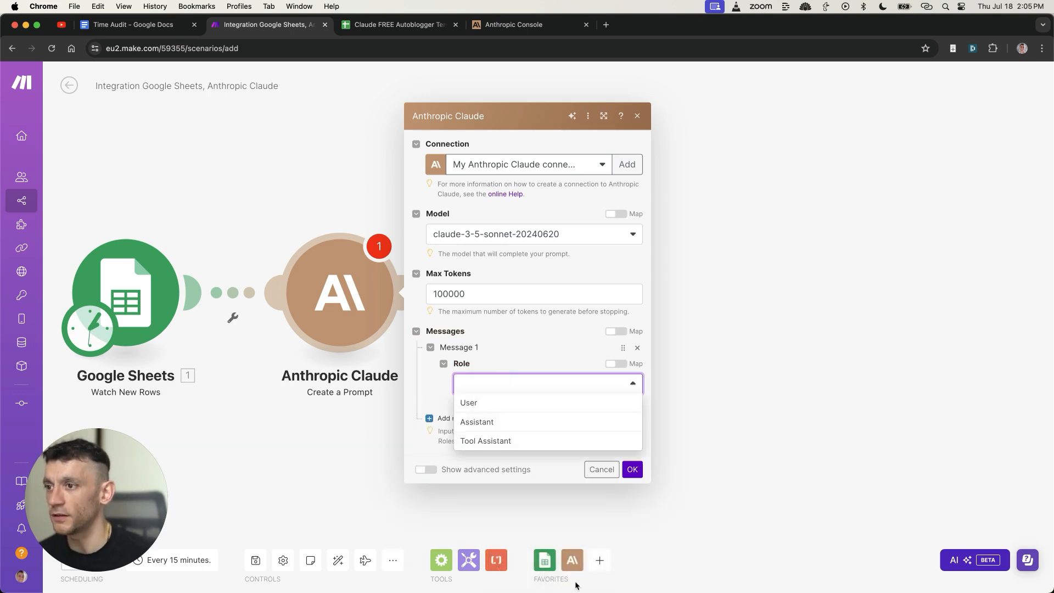
pyautogui.click(501, 402)
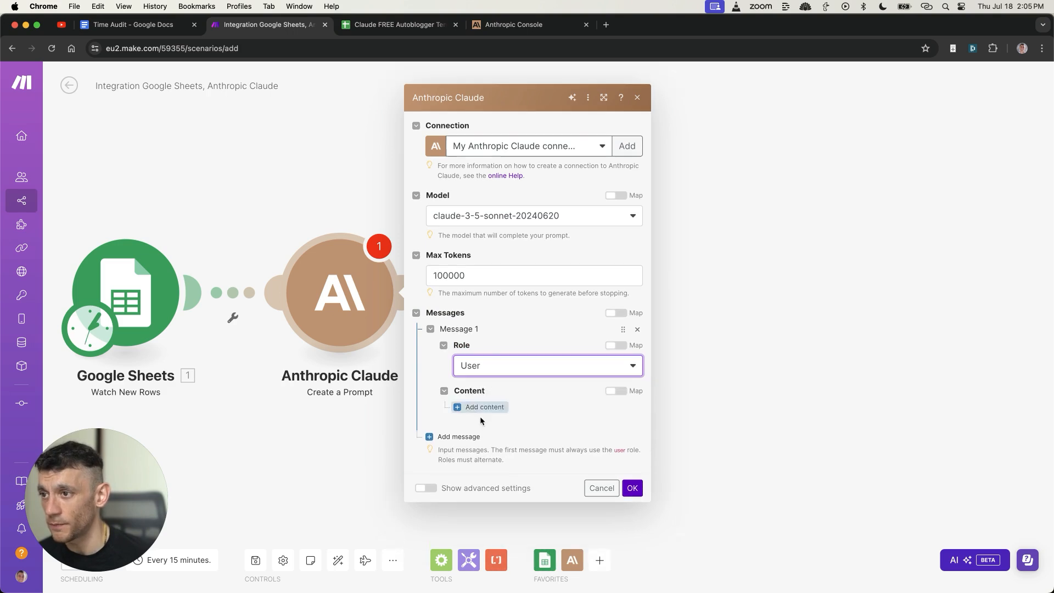
# - Add a content item of type Text to the Claude module's first message
pyautogui.click(478, 406)
pyautogui.click(547, 426)
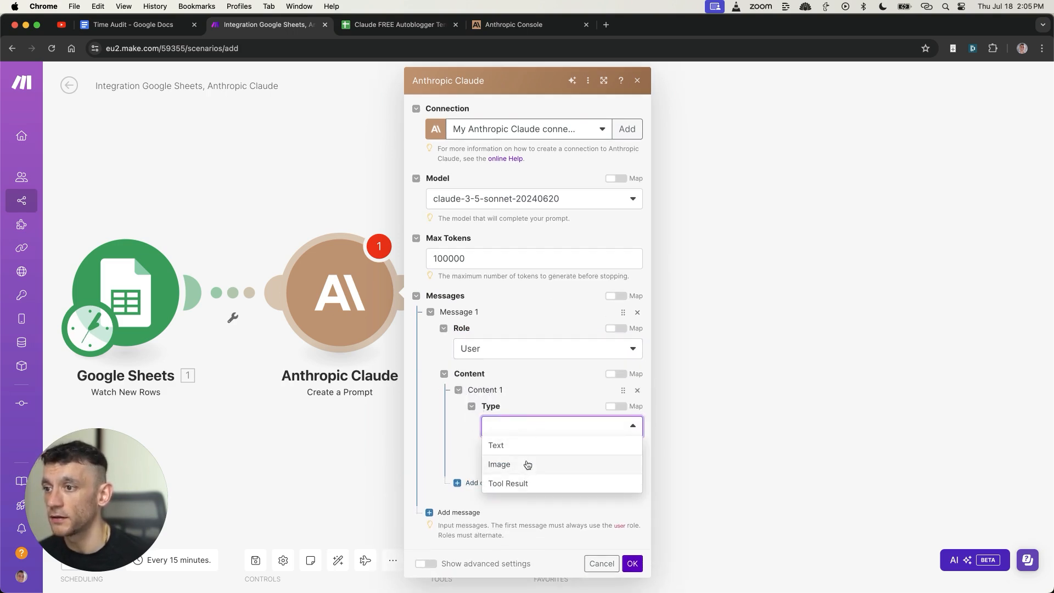
pyautogui.click(521, 439)
pyautogui.click(538, 494)
pyautogui.scroll(-1, 538, 483)
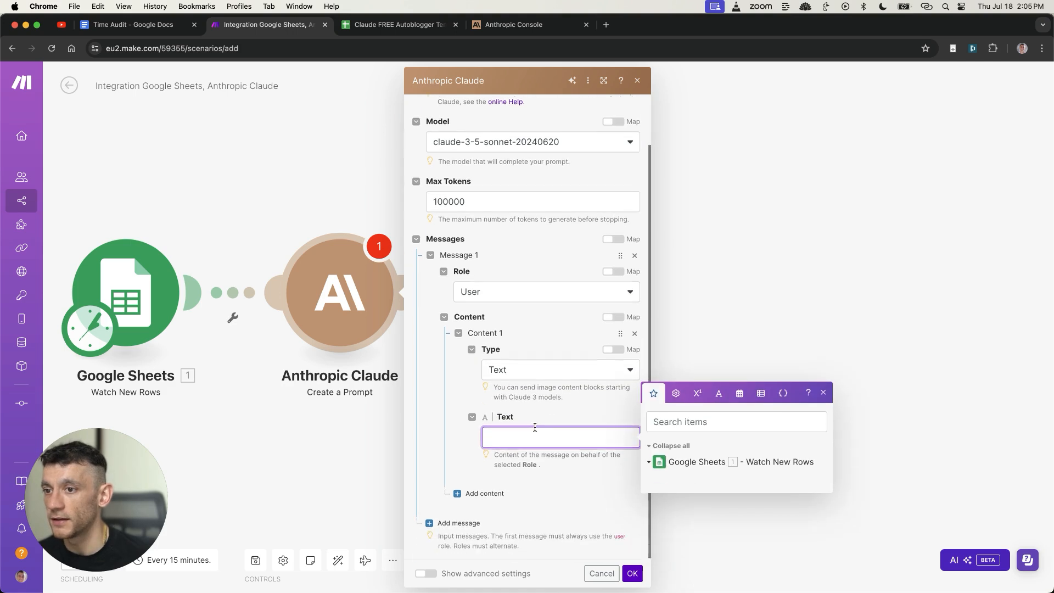
pyautogui.click(452, 382)
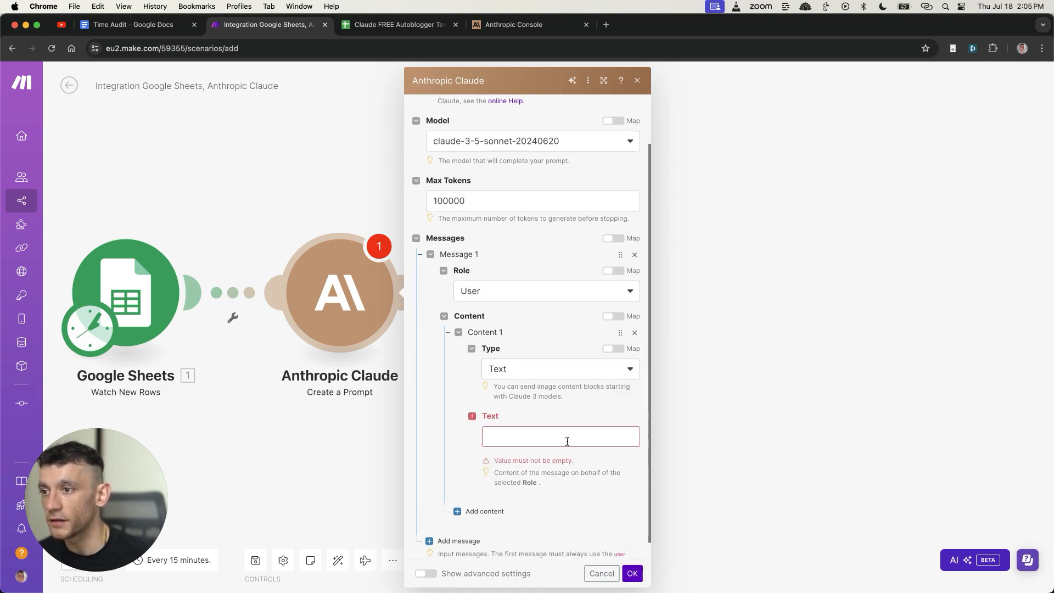
pyautogui.click(533, 431)
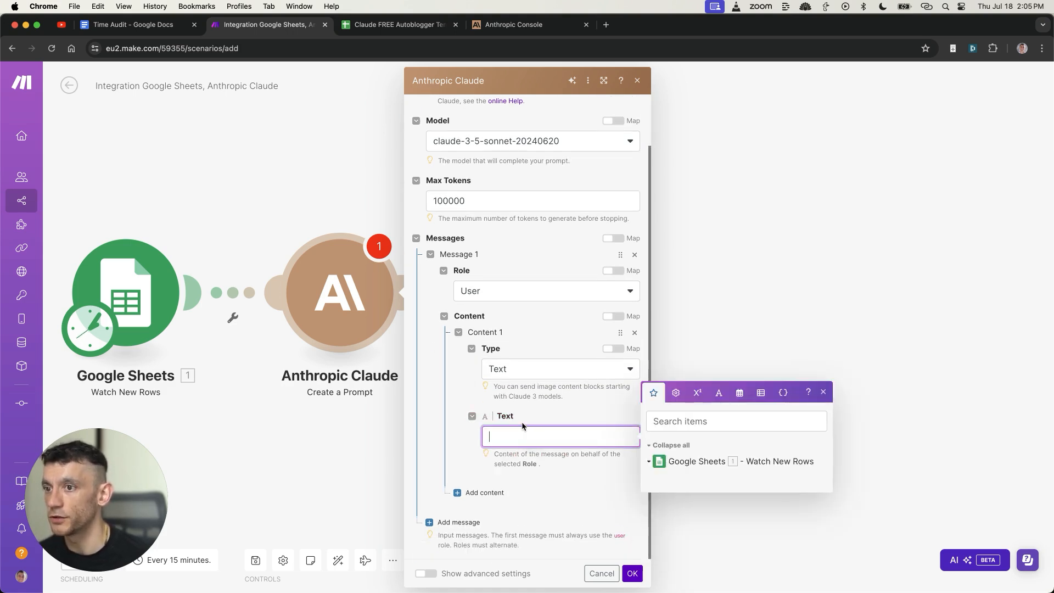
pyautogui.click(457, 378)
pyautogui.scroll(-1, 510, 329)
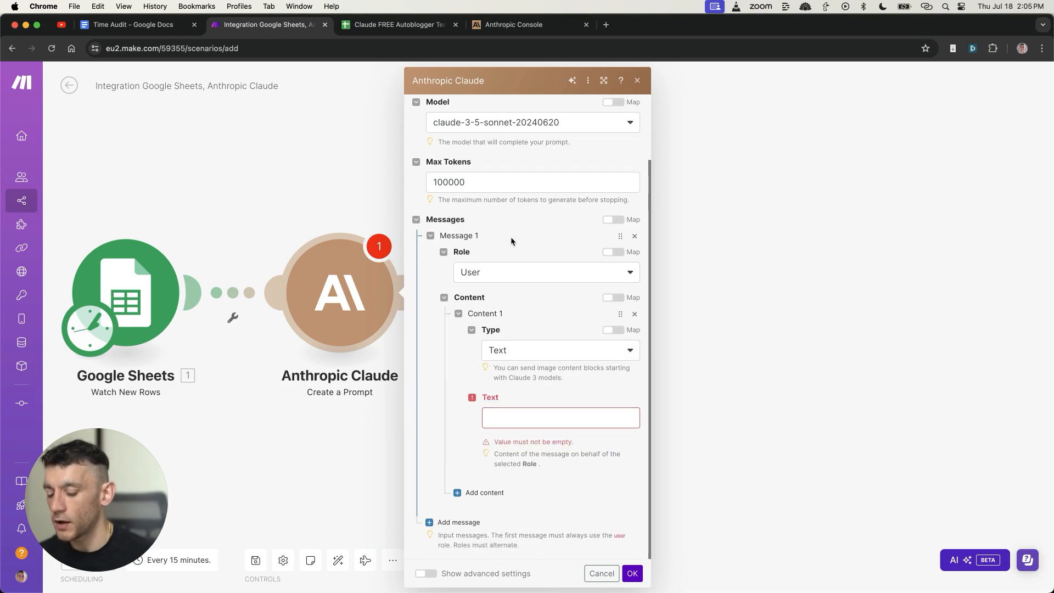
# - Open the Google Doc "How to Rank #1 in 24 Hours with Claude 3.5 Sonnet" and copy its content creation prompt
pyautogui.press('super+t')
pyautogui.write('claud')
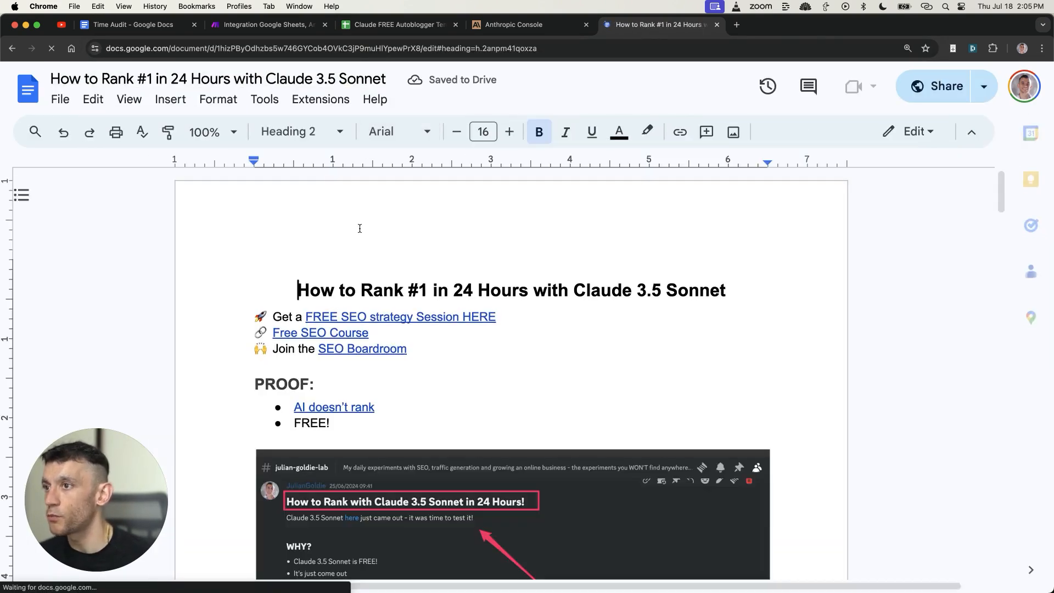
pyautogui.scroll(-5, 464, 411)
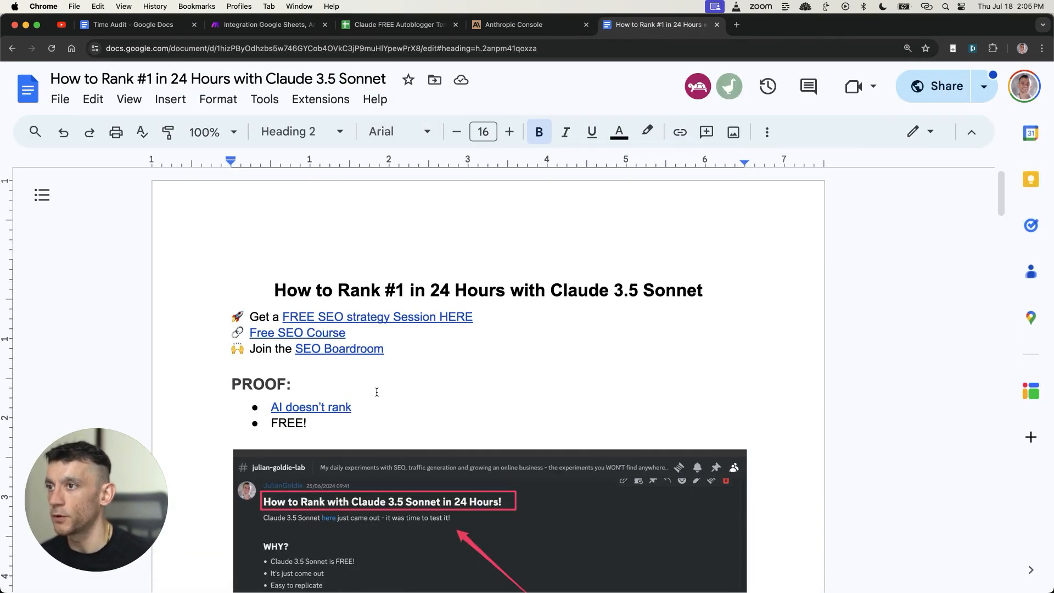
pyautogui.scroll(-4, 374, 393)
pyautogui.scroll(-6, 399, 248)
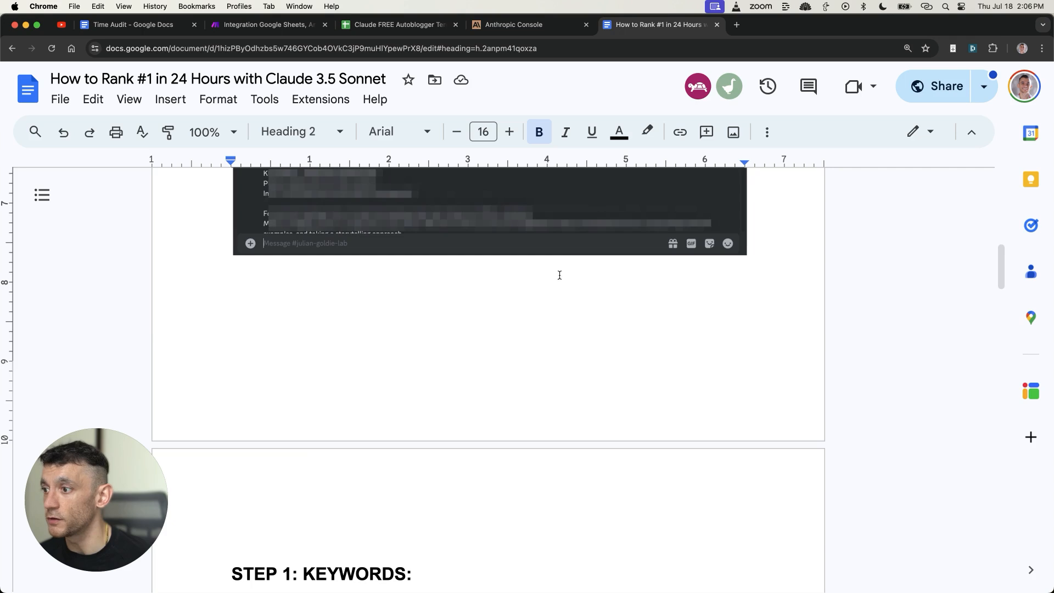
pyautogui.scroll(-15, 544, 351)
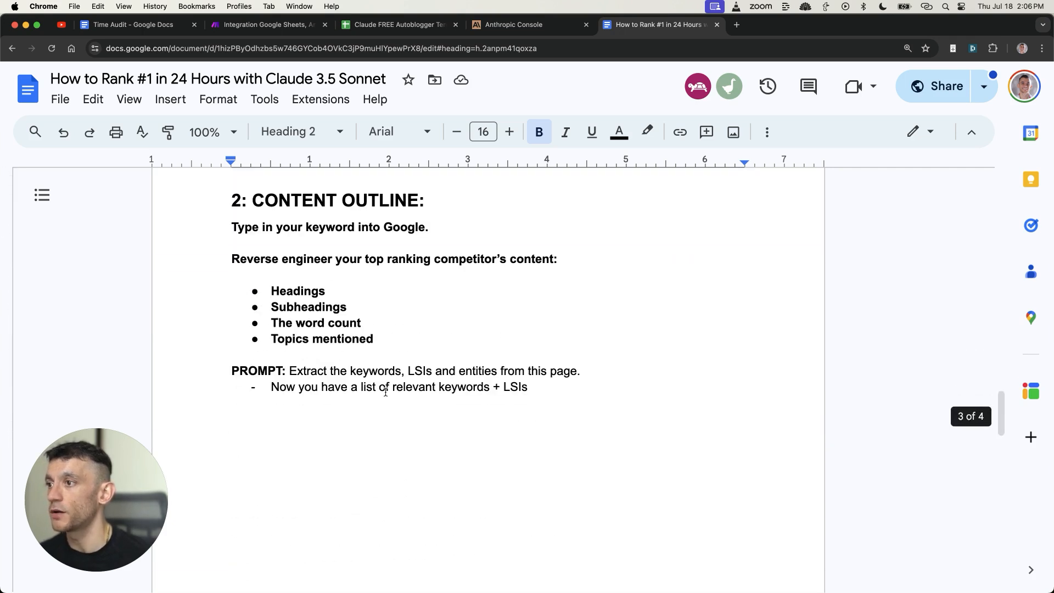
pyautogui.scroll(-5, 220, 216)
pyautogui.click(232, 333)
pyautogui.scroll(-3, 425, 467)
pyautogui.moveTo(447, 498); pyautogui.dragTo(231, 187)
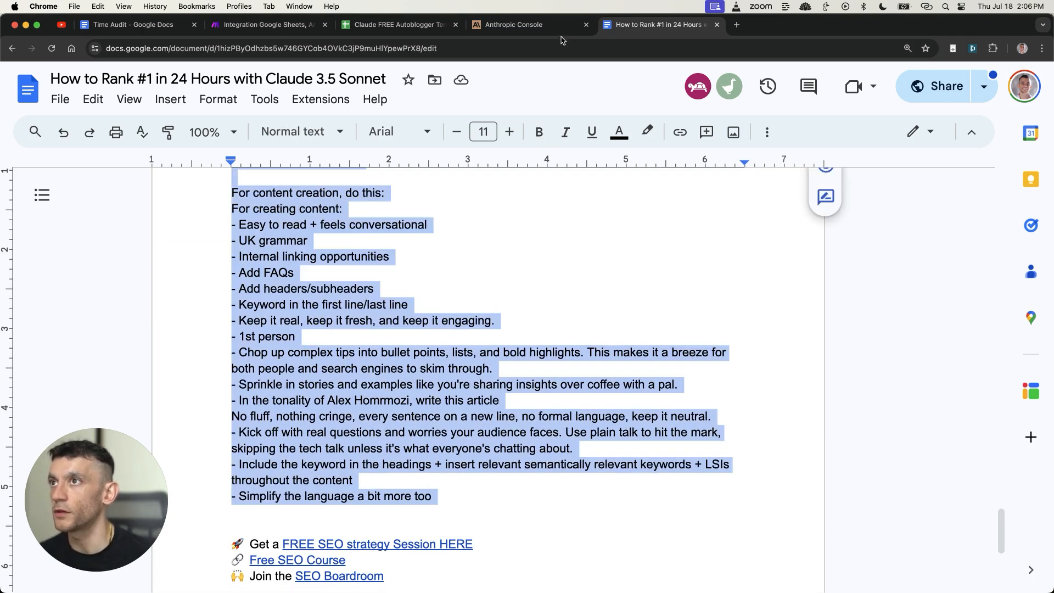
# - Return to the Make scenario and paste the copied prompt into the message's Text field
pyautogui.click(516, 25)
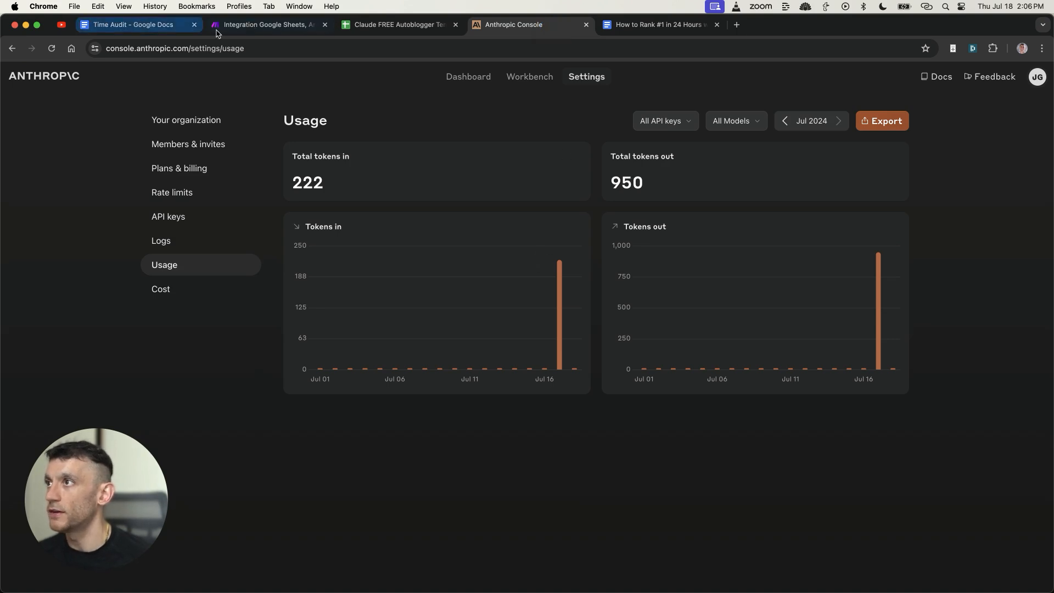
pyautogui.click(263, 24)
pyautogui.click(552, 426)
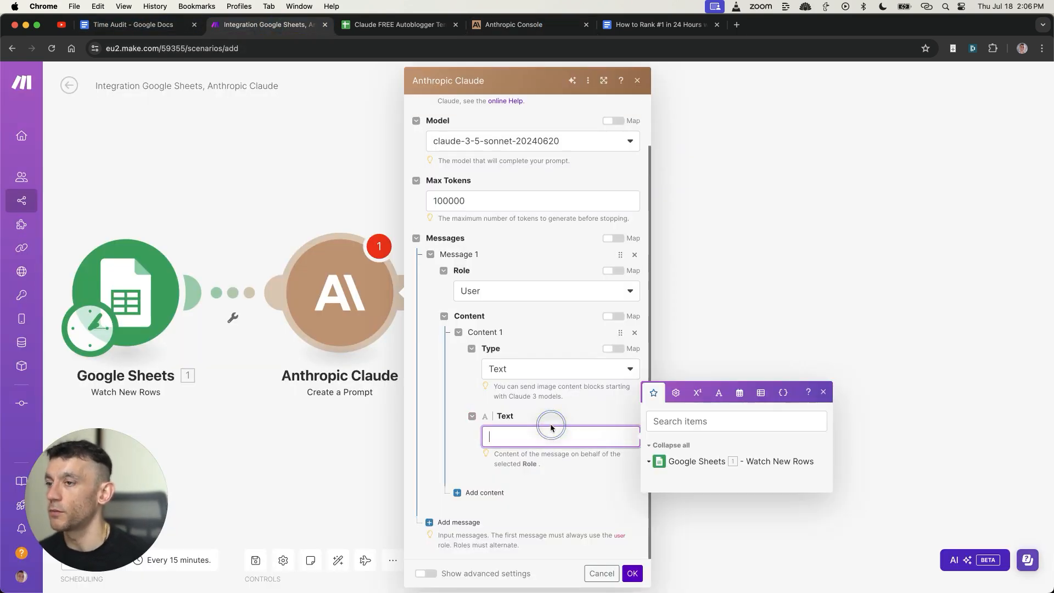
pyautogui.press('super+v')
pyautogui.scroll(-1, 554, 411)
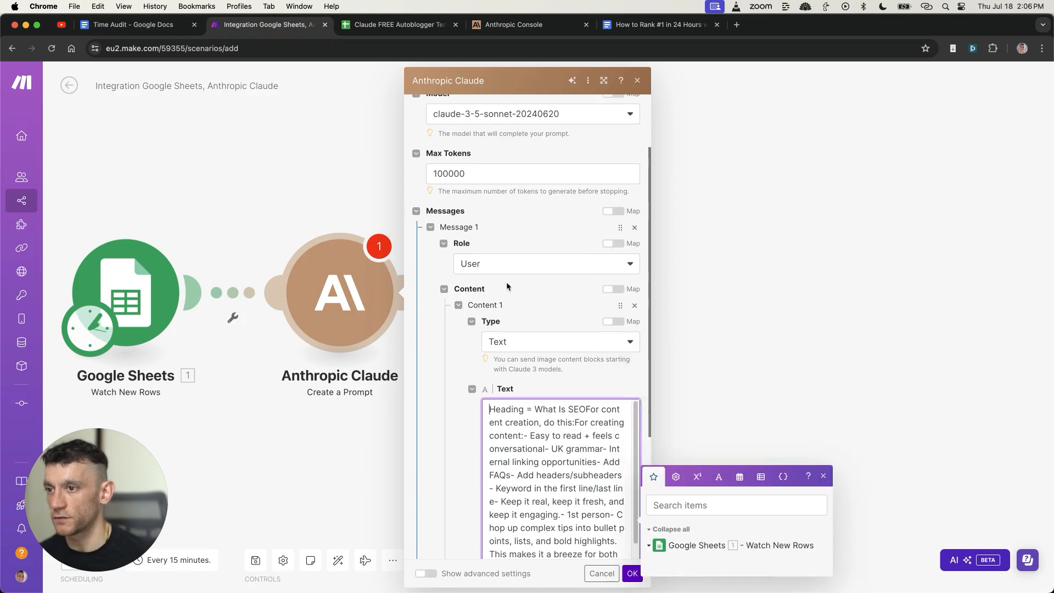
# - Replace the prompt's heading line with "Content Outline =" and add the line "Aim for 1,000 words" below it
pyautogui.doubleClick(506, 409)
pyautogui.write('Content Out')
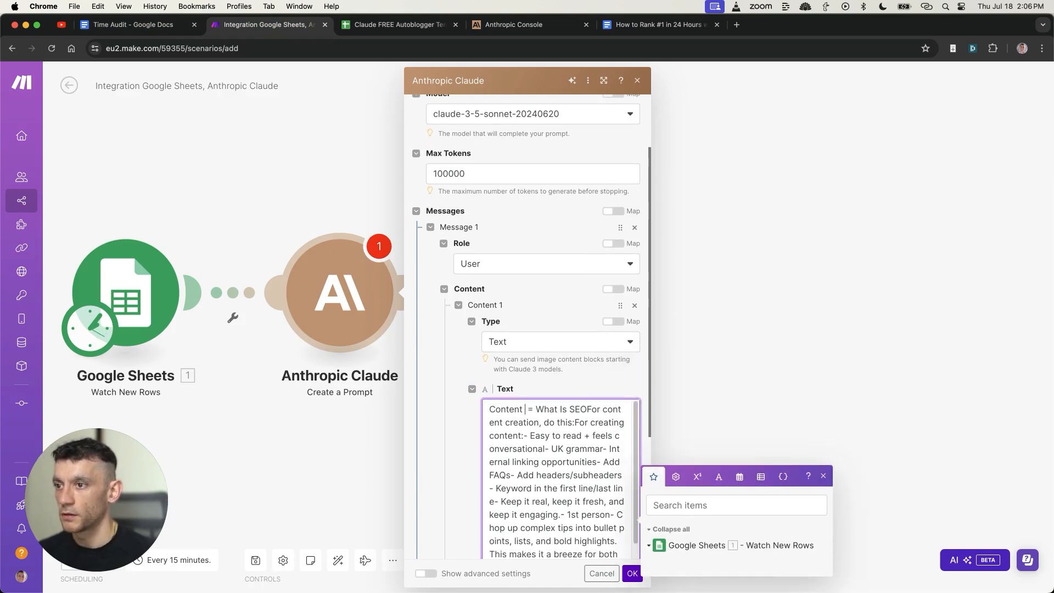
pyautogui.write('line =')
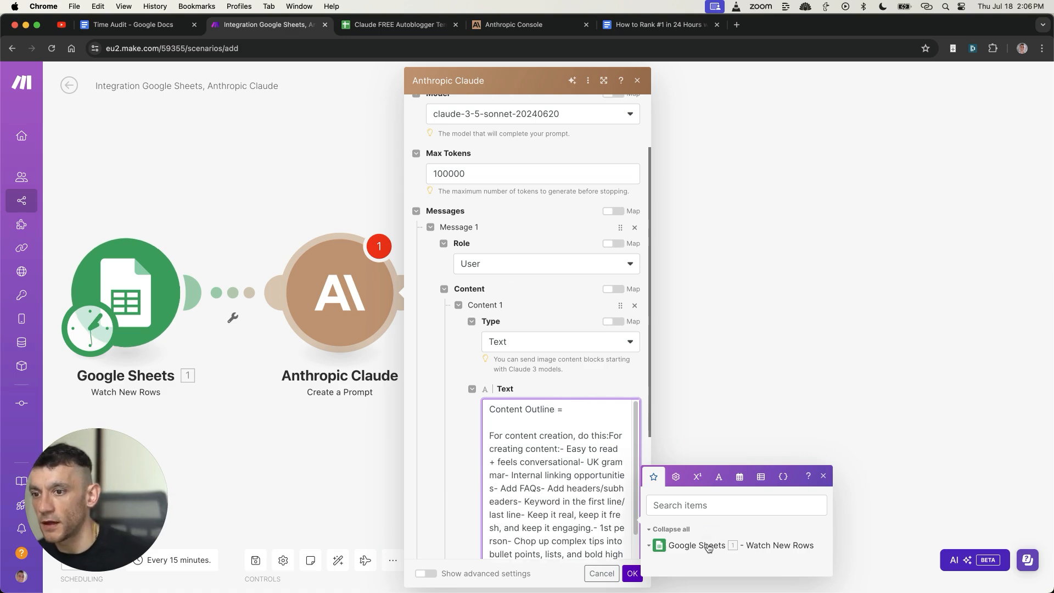
pyautogui.click(712, 545)
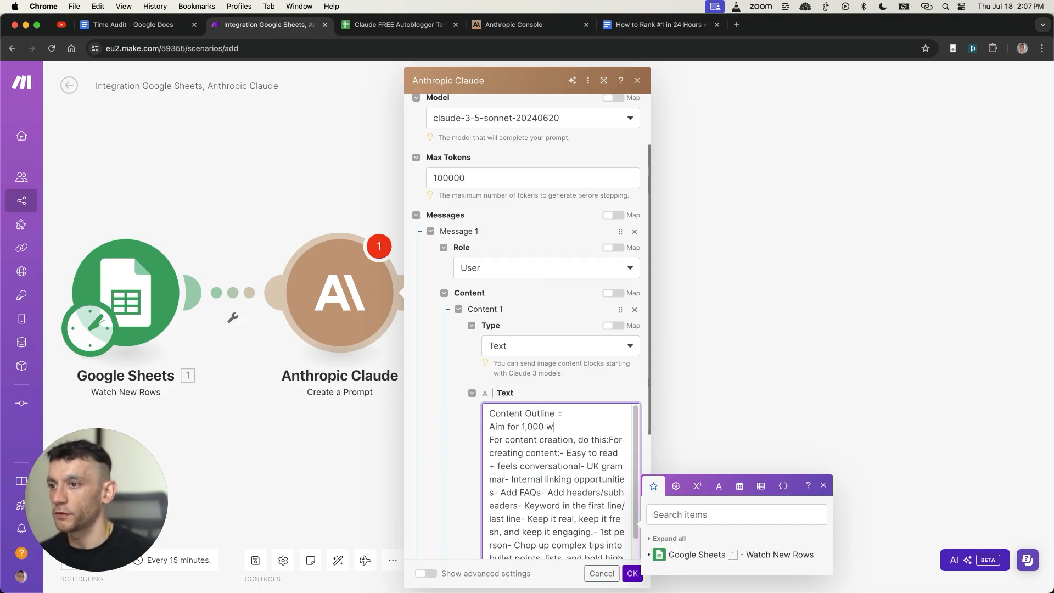
pyautogui.scroll(-3, 616, 389)
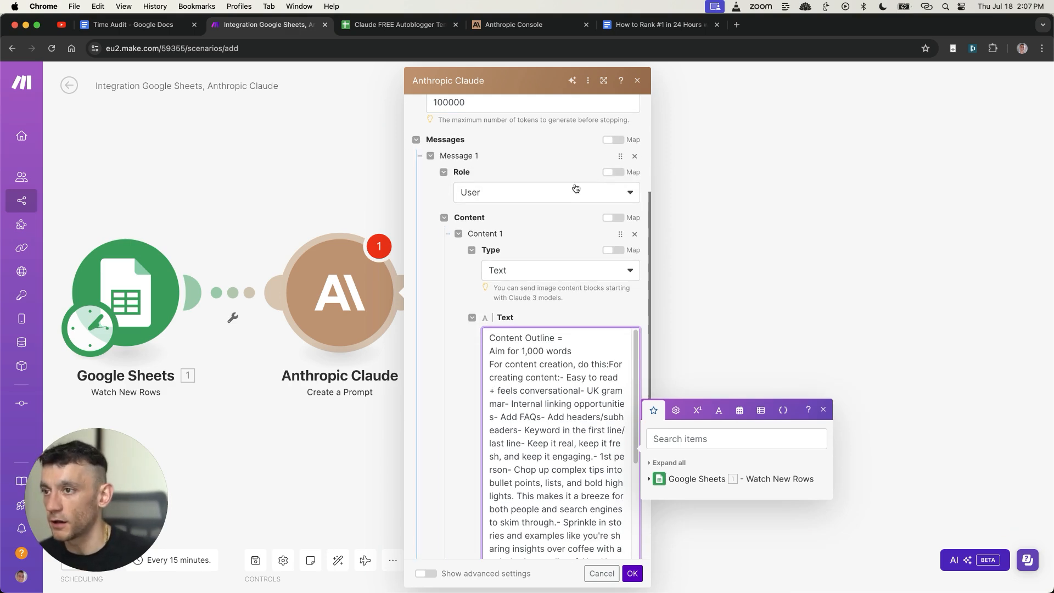
# - Review the full prompt text and save the Claude module's settings
pyautogui.scroll(-2, 494, 385)
pyautogui.scroll(-5, 525, 460)
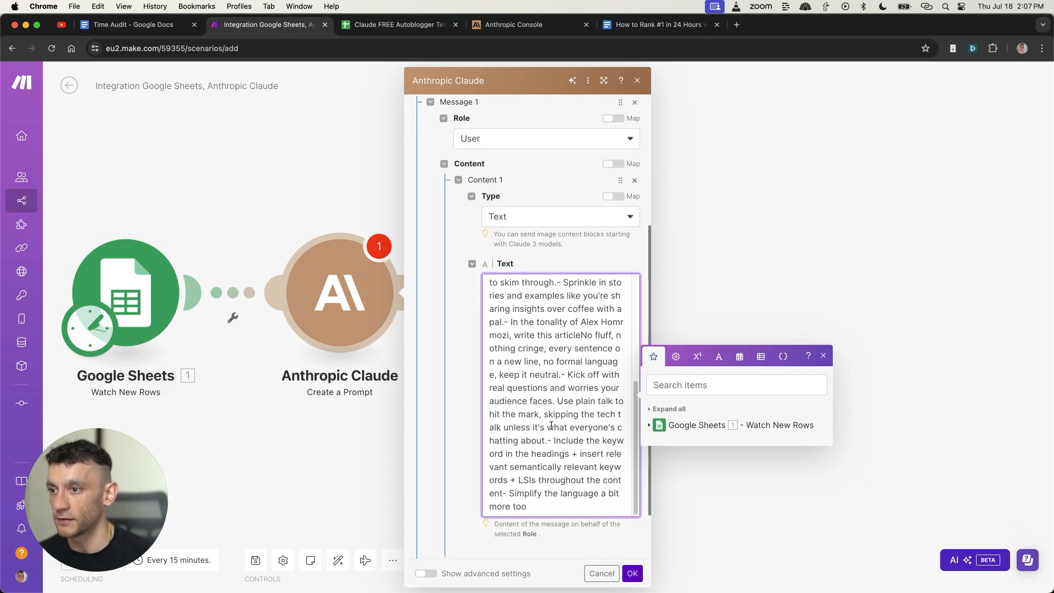
pyautogui.scroll(9, 551, 389)
pyautogui.tripleClick(554, 336)
pyautogui.scroll(-2, 556, 354)
pyautogui.scroll(-4, 557, 353)
pyautogui.scroll(-3, 536, 479)
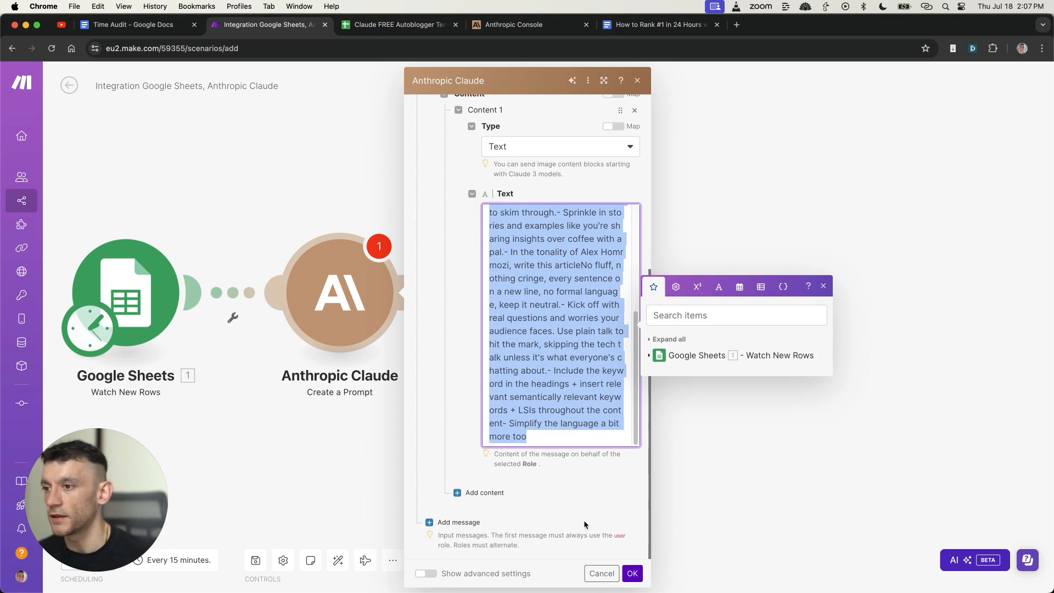
pyautogui.scroll(5, 572, 324)
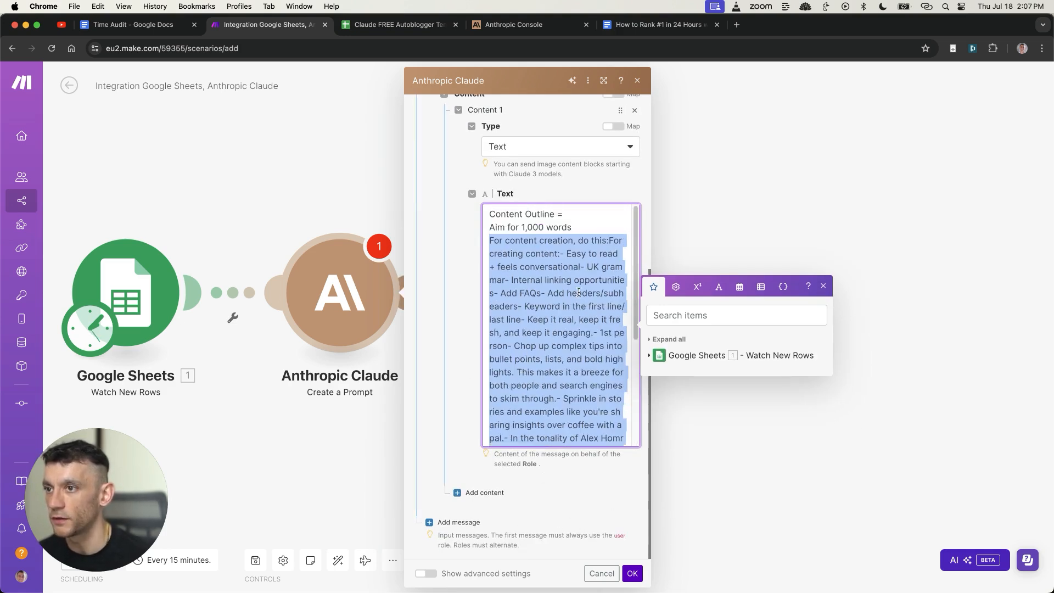
pyautogui.click(632, 572)
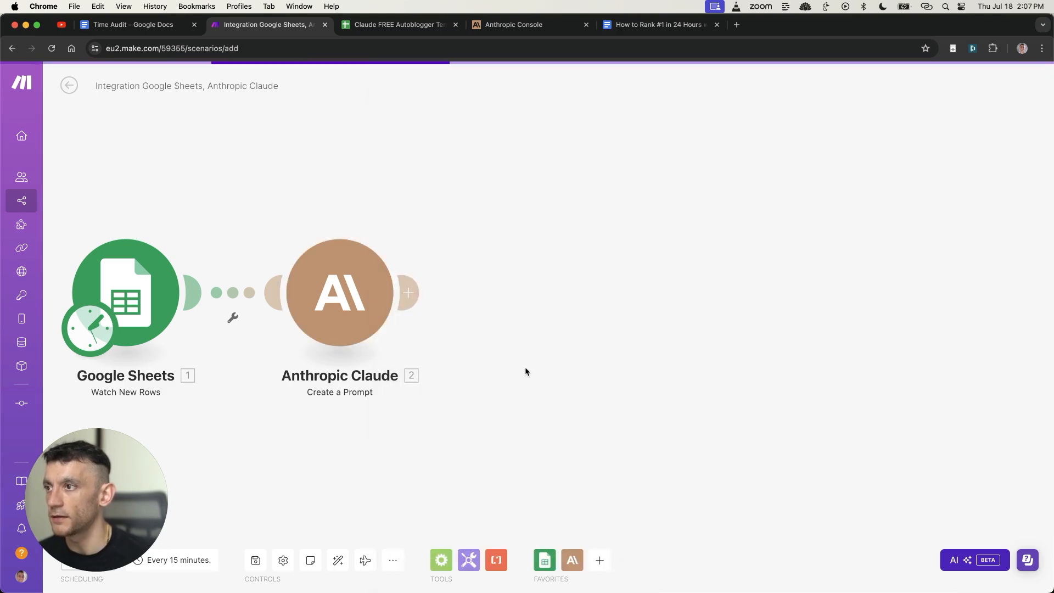
# - Add a WordPress Create a Post module after the Anthropic Claude module
pyautogui.moveTo(541, 308); pyautogui.dragTo(159, 137)
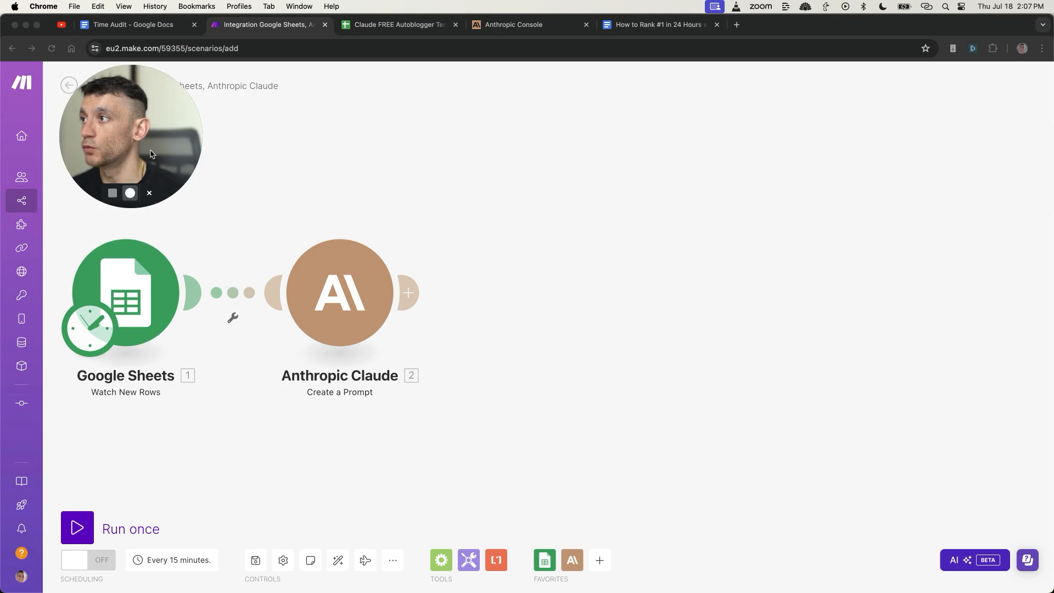
pyautogui.click(420, 297)
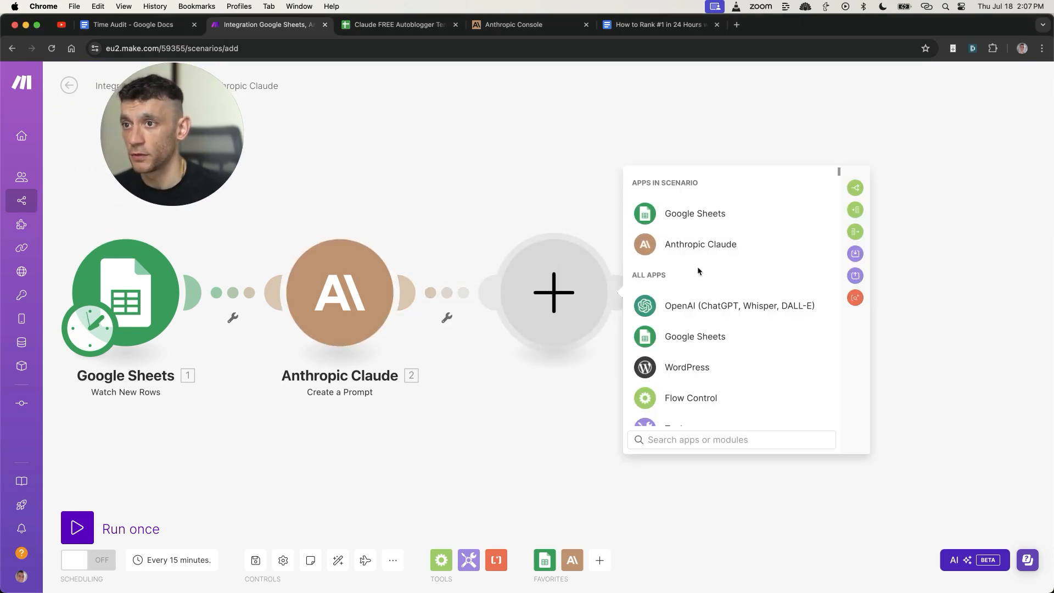
pyautogui.click(720, 367)
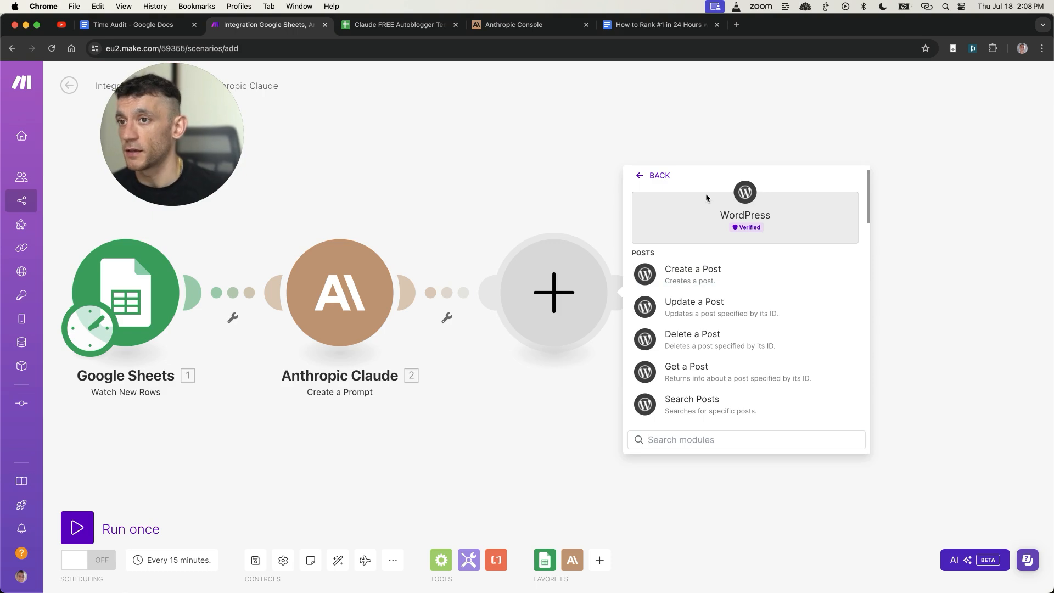
pyautogui.scroll(-5, 779, 346)
pyautogui.scroll(5, 731, 308)
pyautogui.click(712, 283)
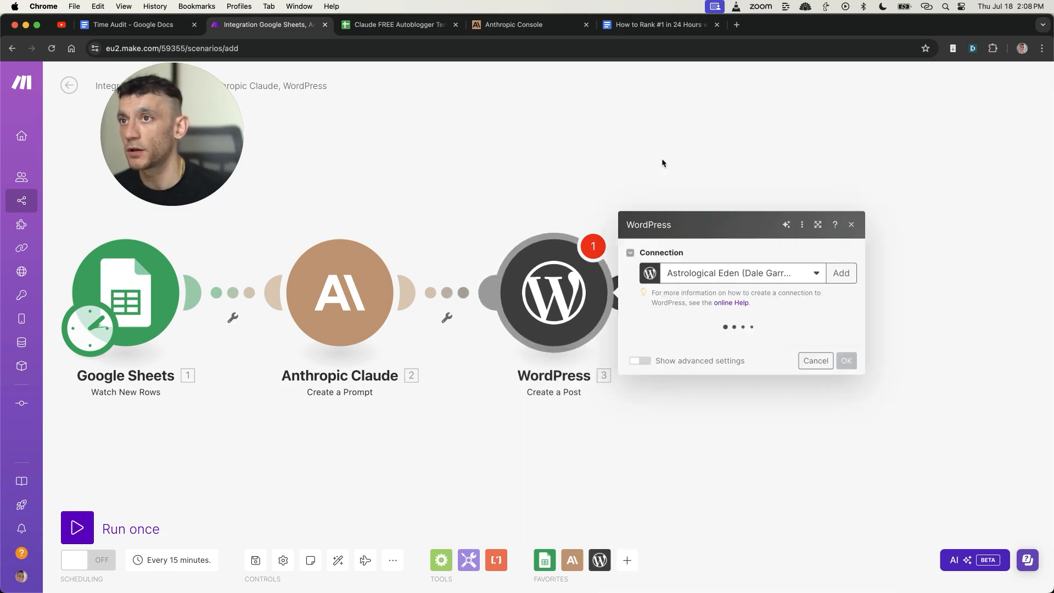
# - Select the JulianGoldie.com connection for the WordPress module
pyautogui.click(711, 263)
pyautogui.click(741, 130)
pyautogui.click(741, 151)
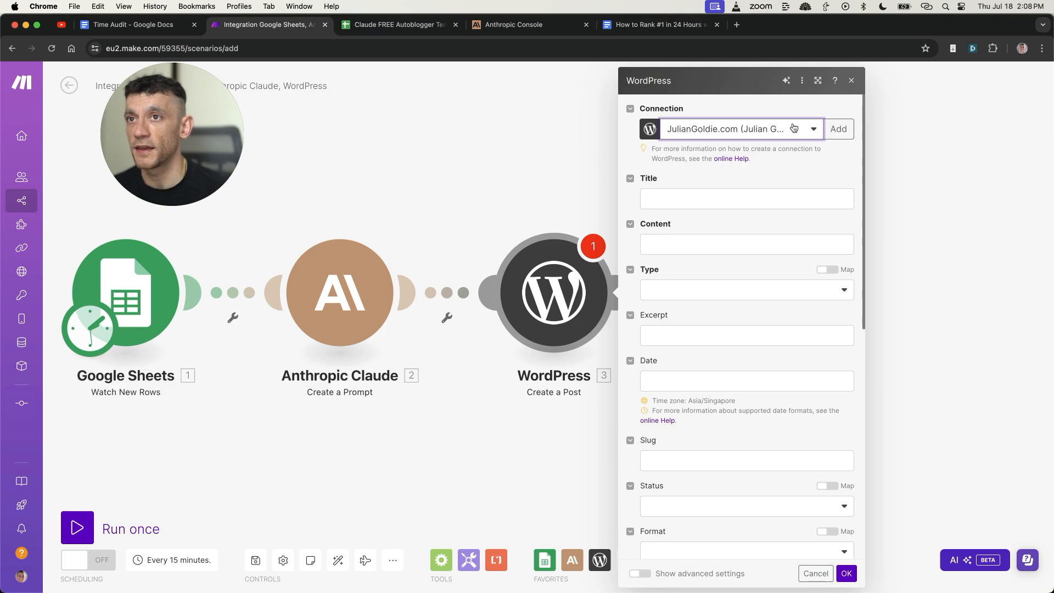
pyautogui.click(794, 131)
pyautogui.click(860, 169)
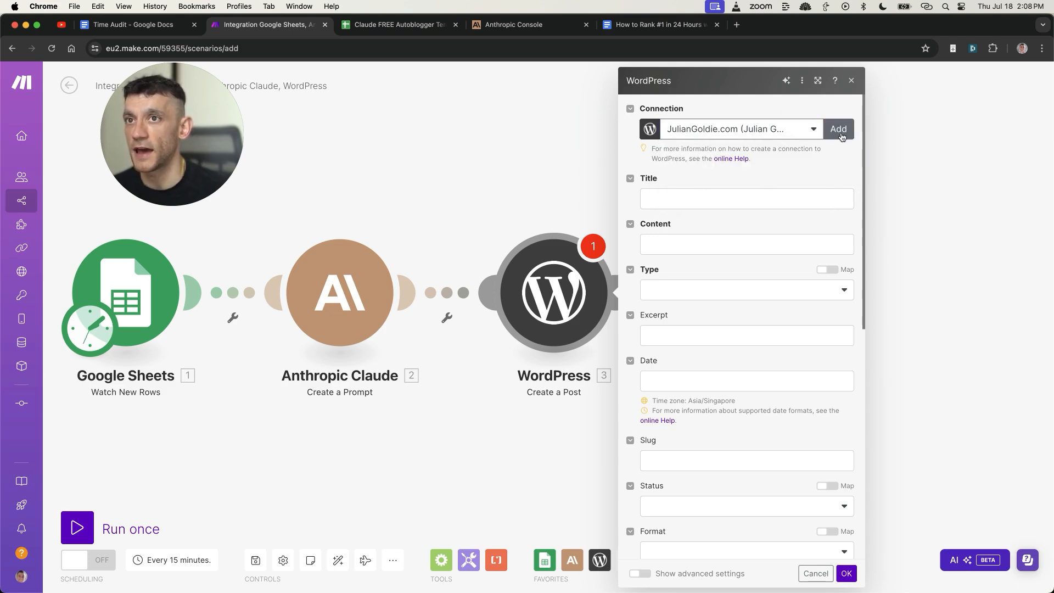
# - Set the WordPress post's status to Draft
pyautogui.click(757, 193)
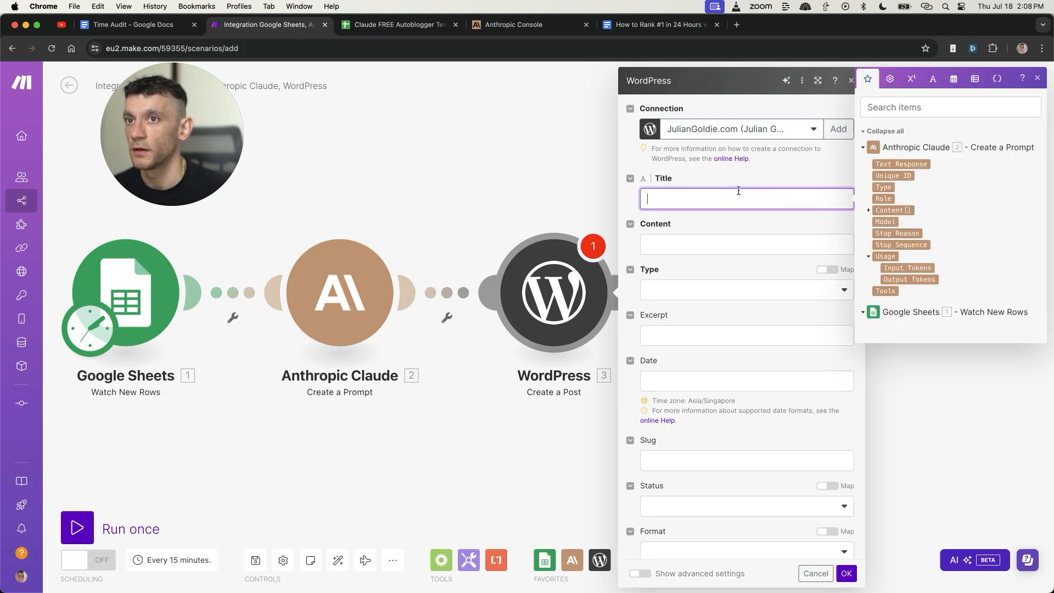
pyautogui.scroll(-10, 749, 352)
pyautogui.scroll(4, 764, 313)
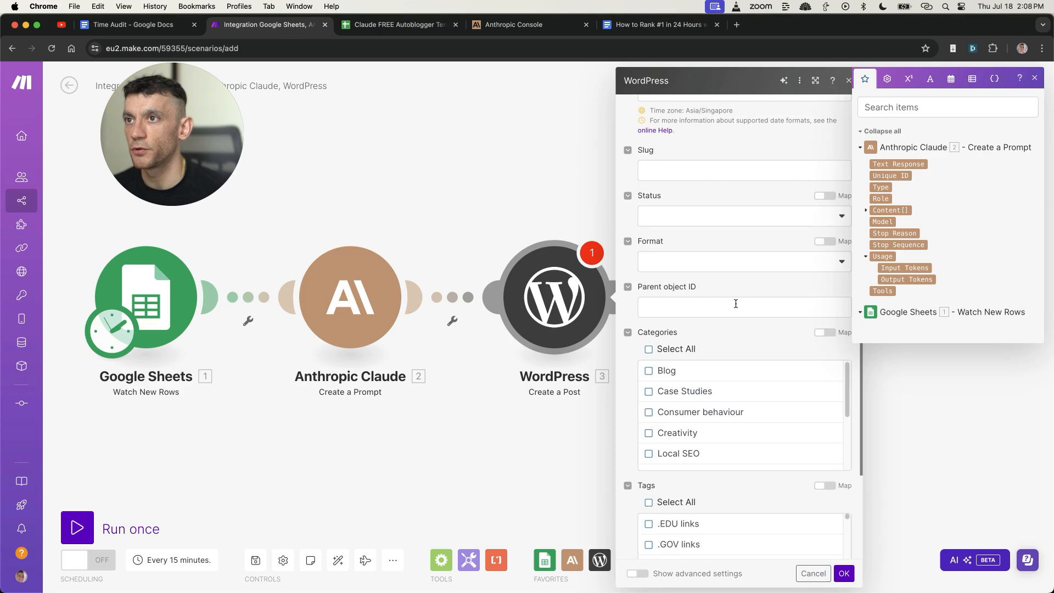
pyautogui.scroll(1, 714, 264)
pyautogui.click(694, 243)
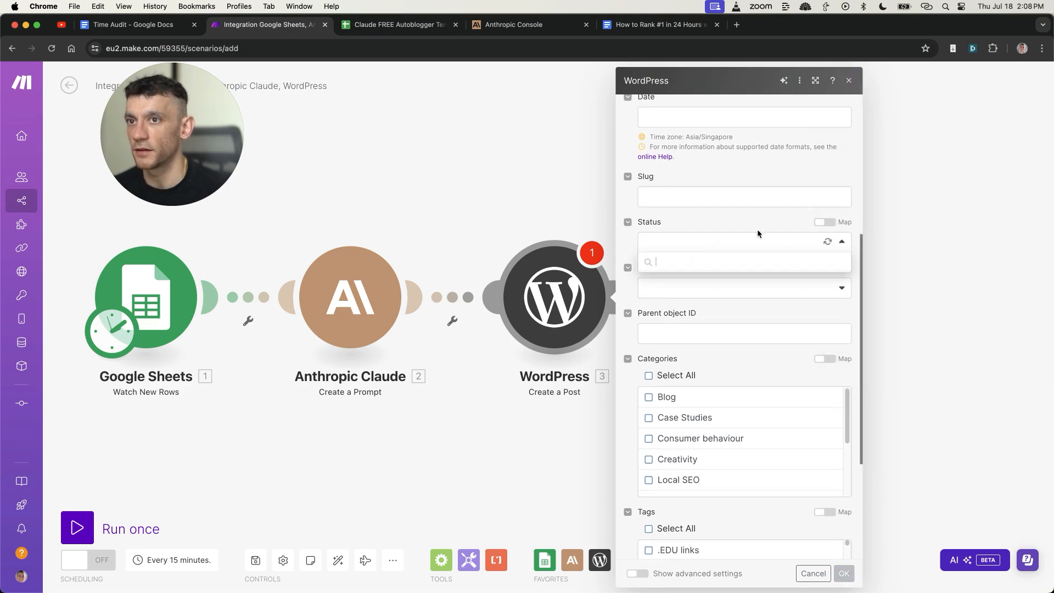
pyautogui.click(668, 323)
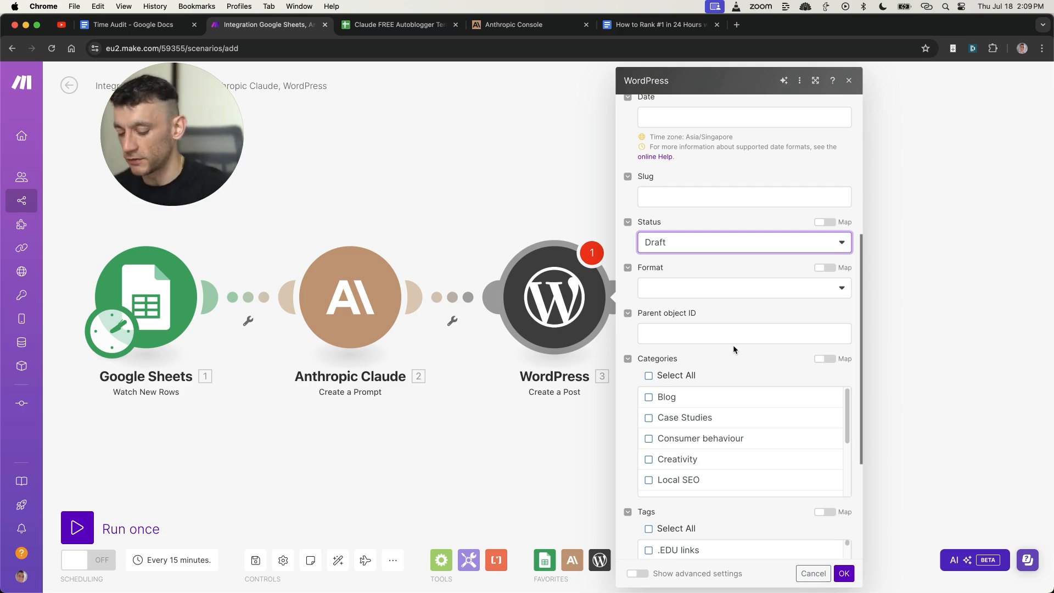
# - Open the SOP: SEO Content Quality Control Checklist document and review its guidance on keywords, outlines, search intent, FAQs and introductions
pyautogui.press('super+t')
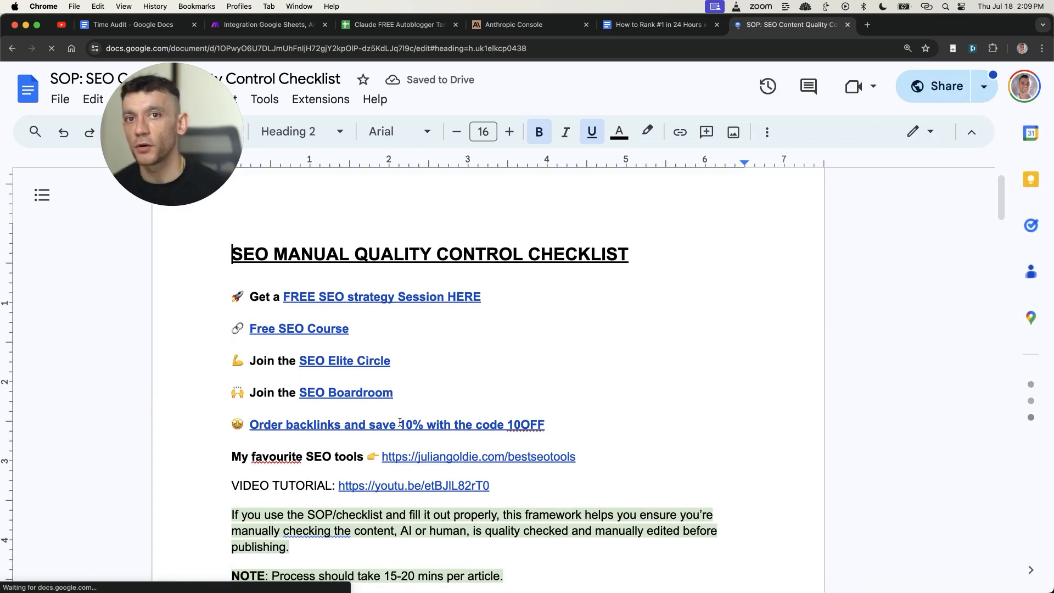
pyautogui.scroll(-7, 518, 257)
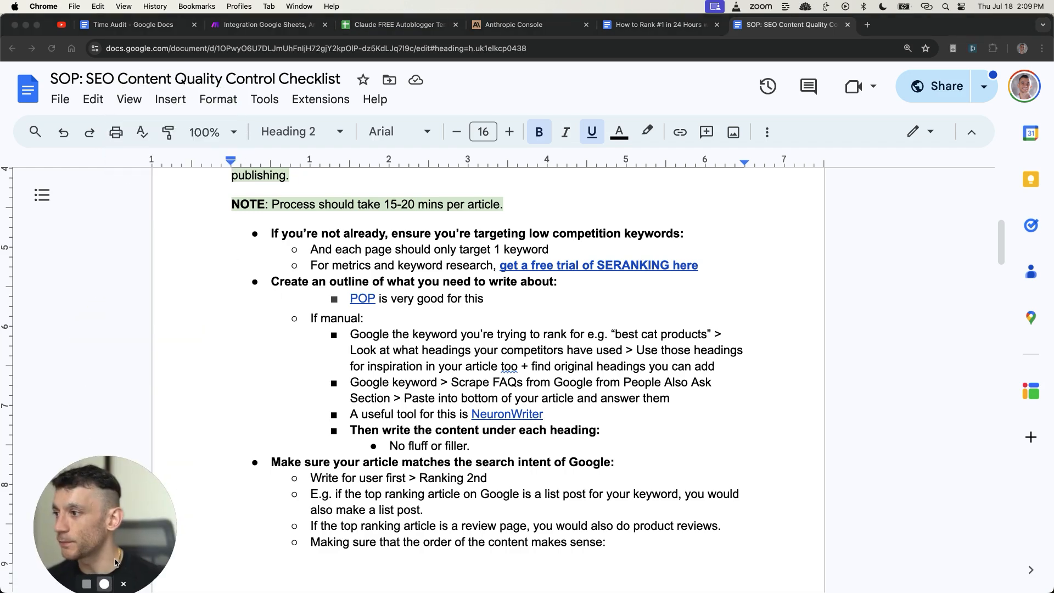
pyautogui.scroll(8, 336, 238)
pyautogui.moveTo(242, 242); pyautogui.dragTo(628, 437)
pyautogui.scroll(-2, 619, 428)
pyautogui.scroll(-1, 619, 429)
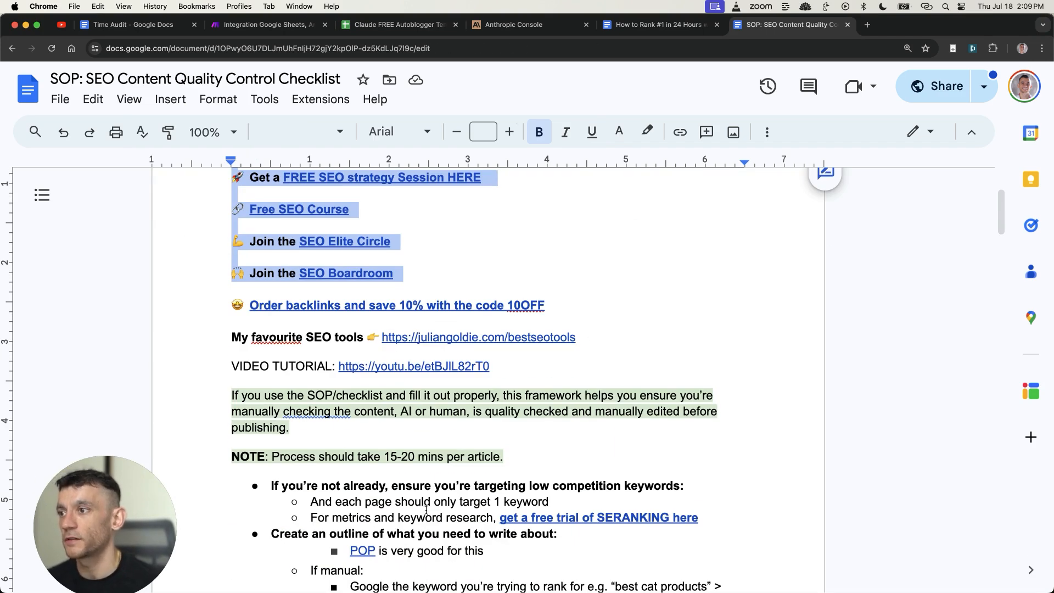
pyautogui.scroll(-4, 426, 510)
pyautogui.moveTo(119, 546); pyautogui.dragTo(88, 483)
pyautogui.click(424, 417)
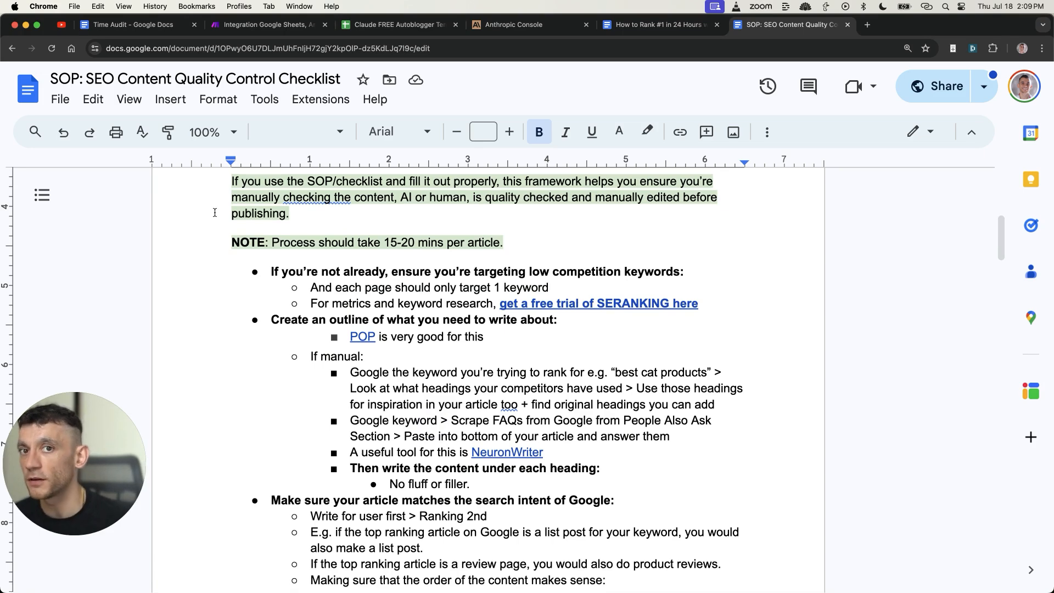
pyautogui.click(375, 372)
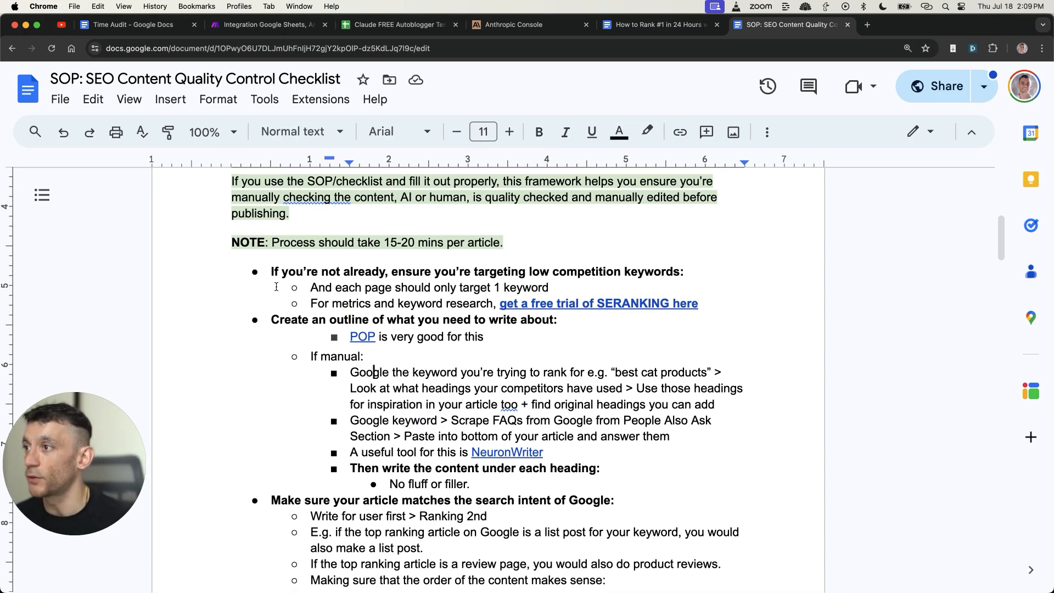
pyautogui.moveTo(271, 272); pyautogui.dragTo(609, 580)
pyautogui.scroll(-20, 606, 349)
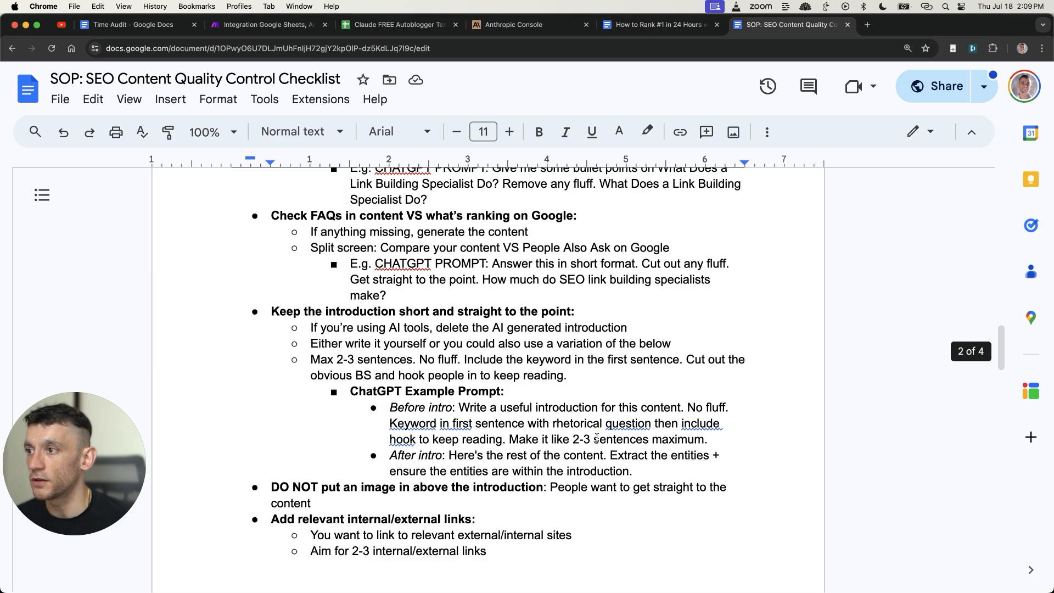
pyautogui.scroll(20, 566, 278)
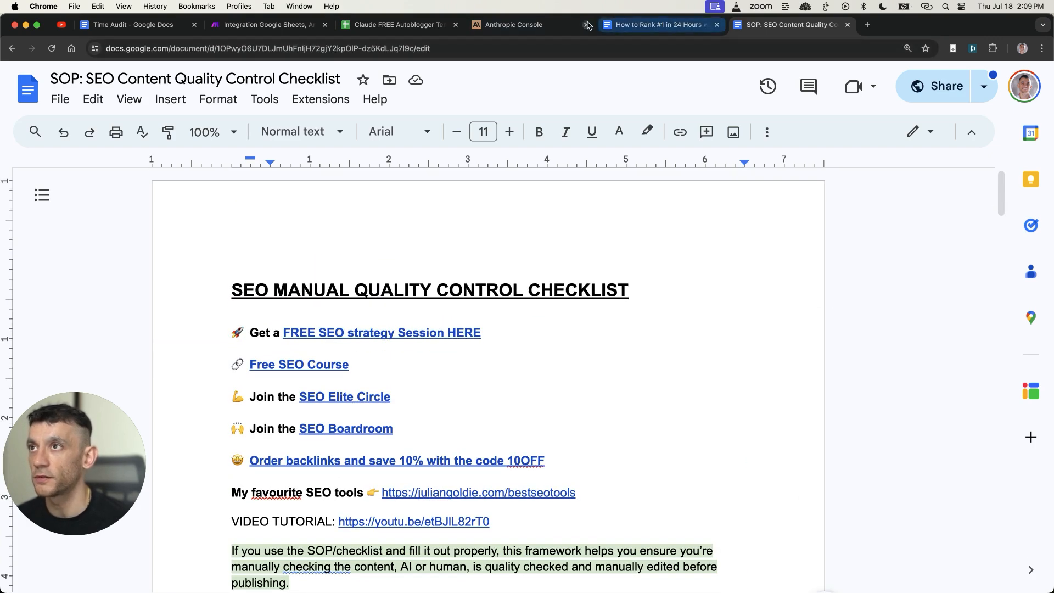
# - Return to the Make scenario, map Claude's Content[] output to the WordPress post's content and set the post type to Posts
pyautogui.click(524, 29)
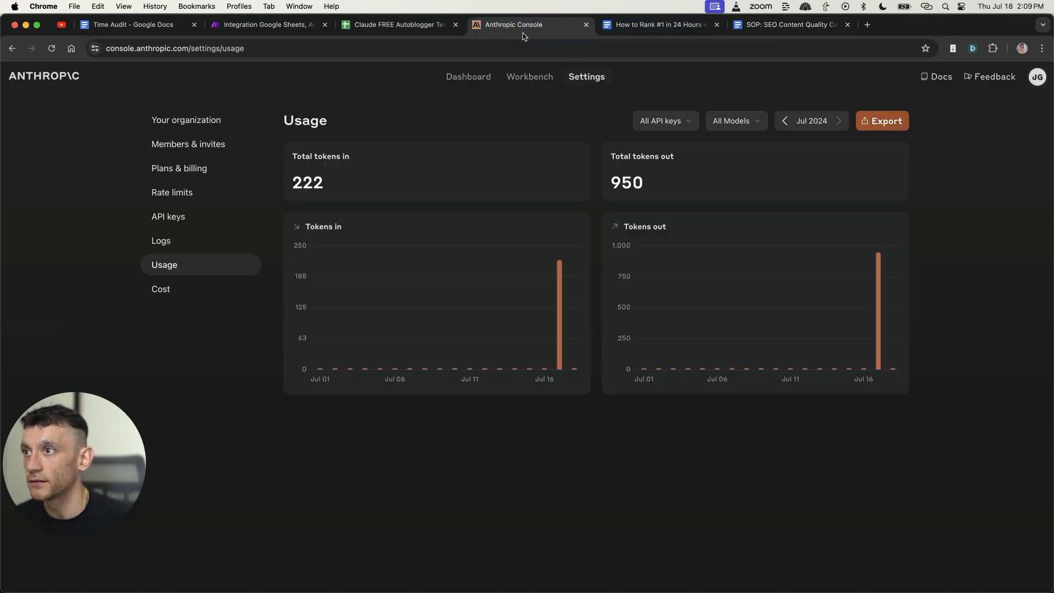
pyautogui.click(360, 25)
pyautogui.press('super+alt+Left')
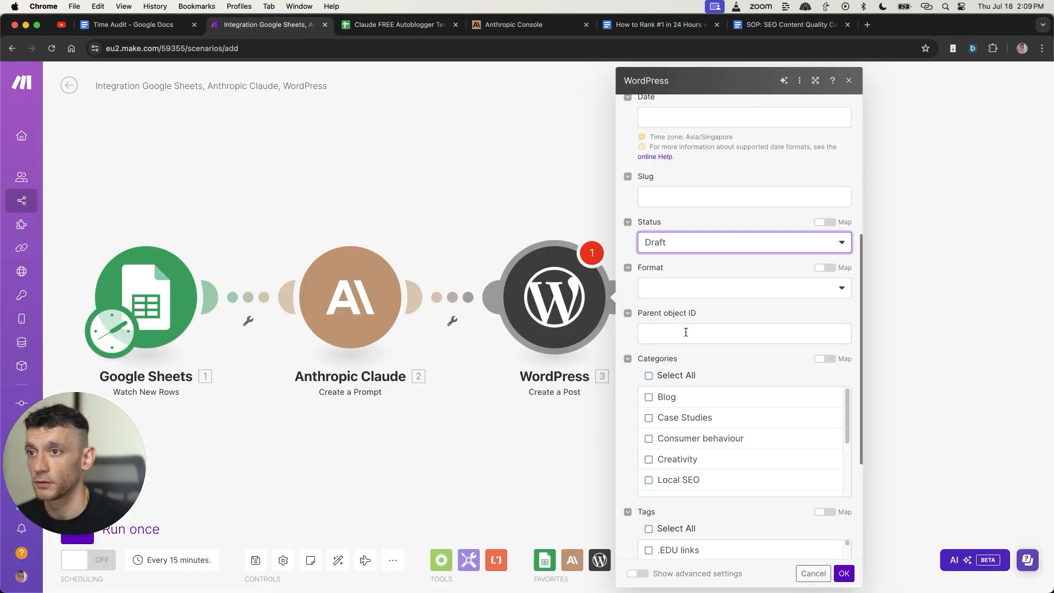
pyautogui.scroll(-3, 685, 332)
pyautogui.scroll(8, 735, 172)
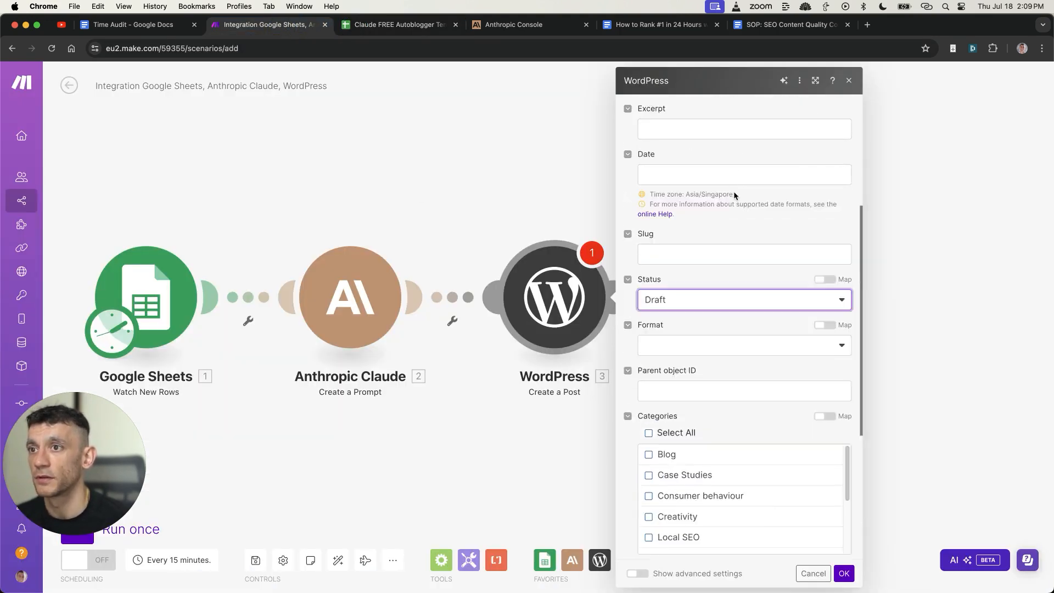
pyautogui.click(706, 305)
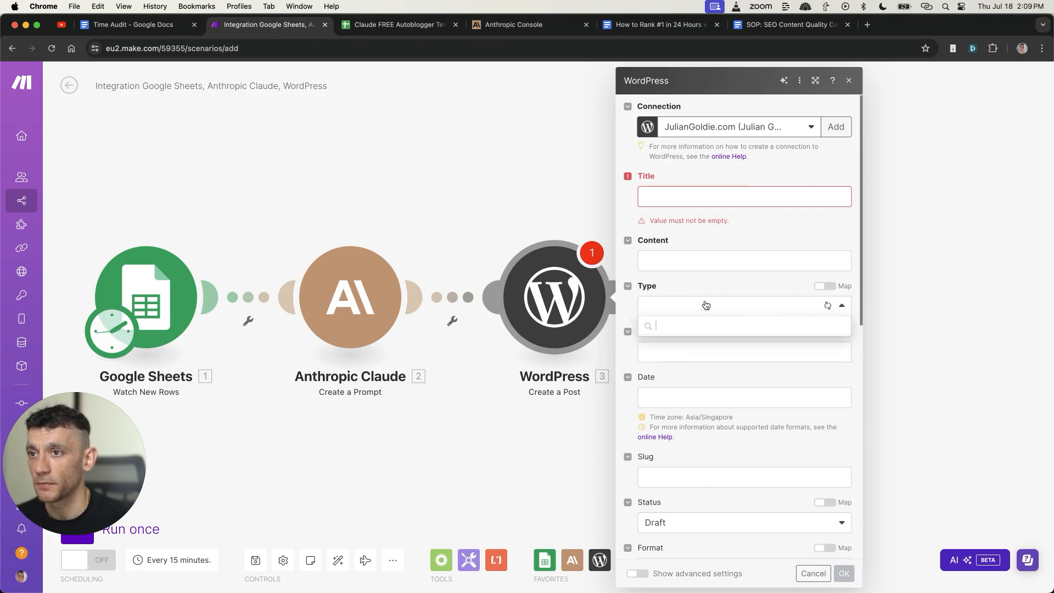
pyautogui.scroll(-10, 849, 511)
pyautogui.scroll(8, 759, 369)
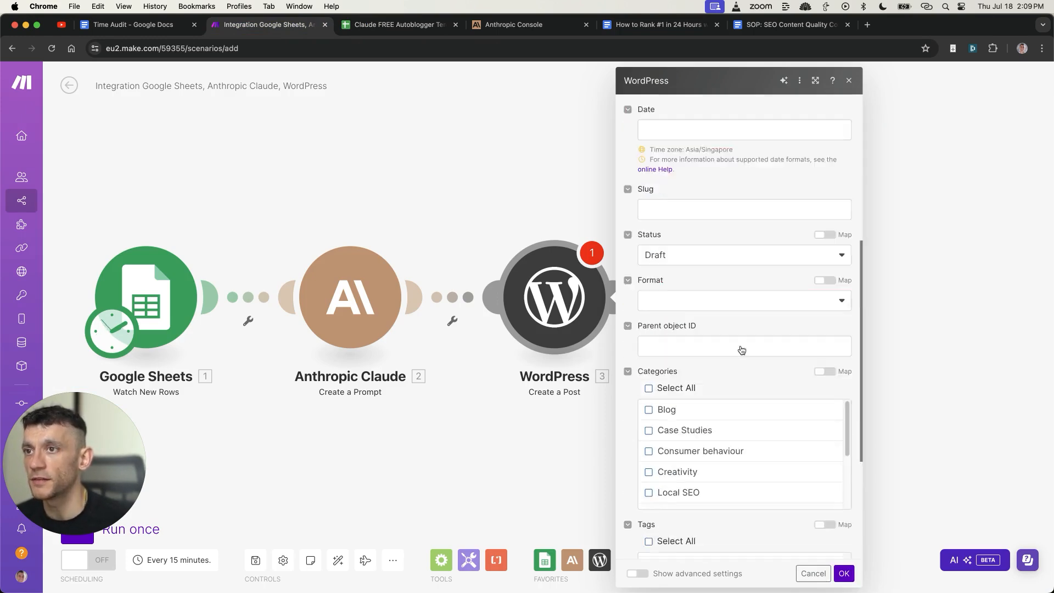
pyautogui.scroll(1, 648, 192)
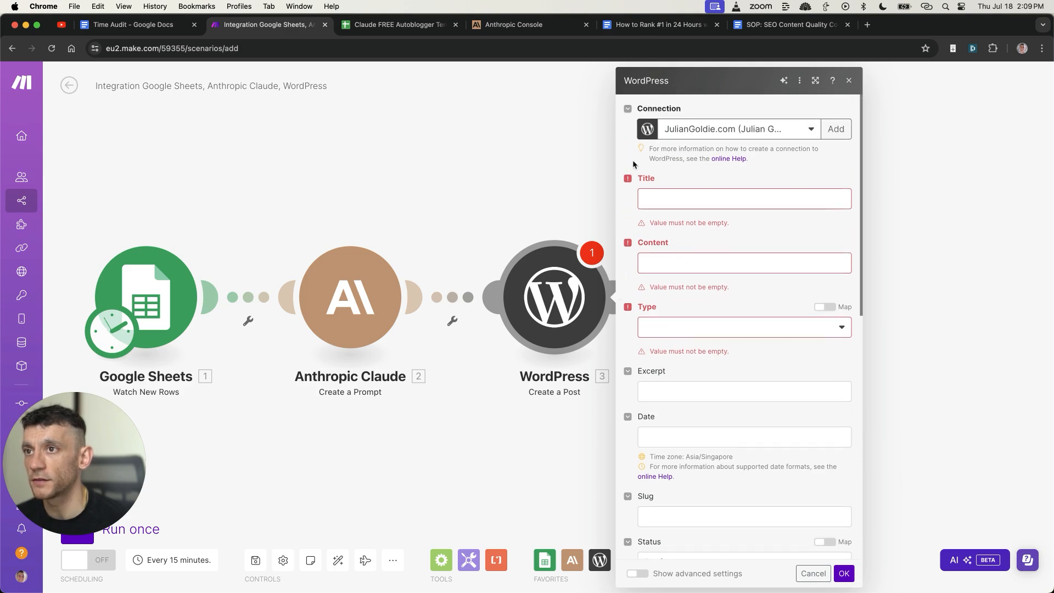
pyautogui.click(682, 267)
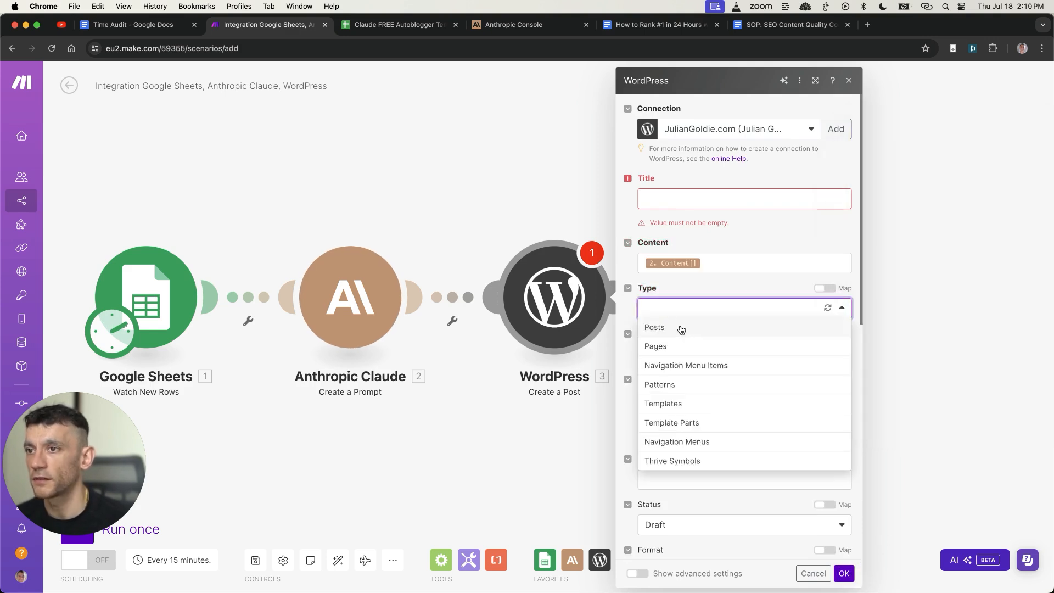
pyautogui.click(681, 329)
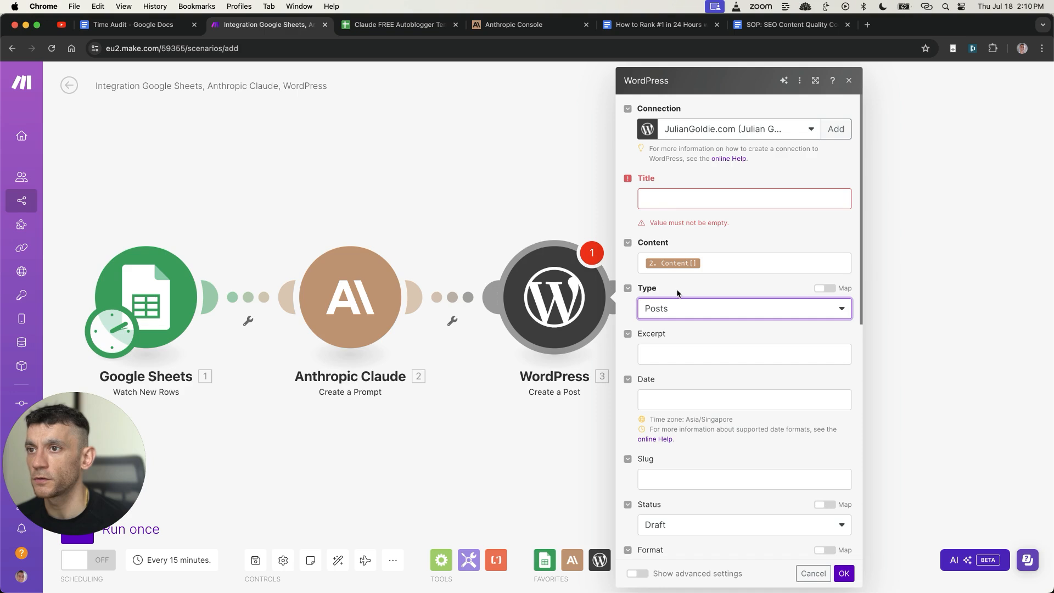
# - Check the variables available for the post title and insert a second Anthropic Claude Create a Prompt module before the WordPress module
pyautogui.click(682, 199)
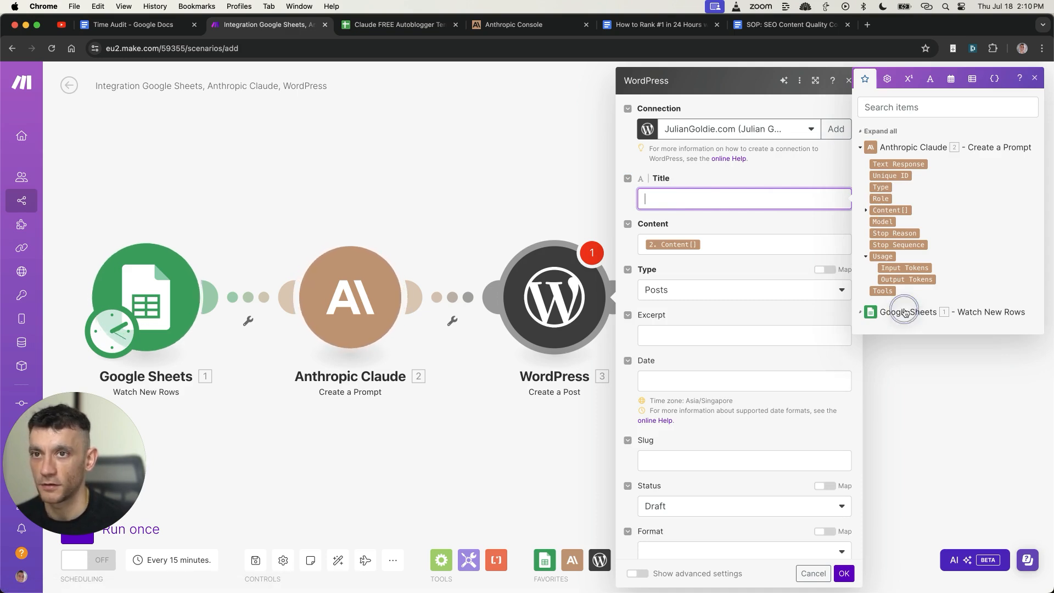
pyautogui.click(890, 211)
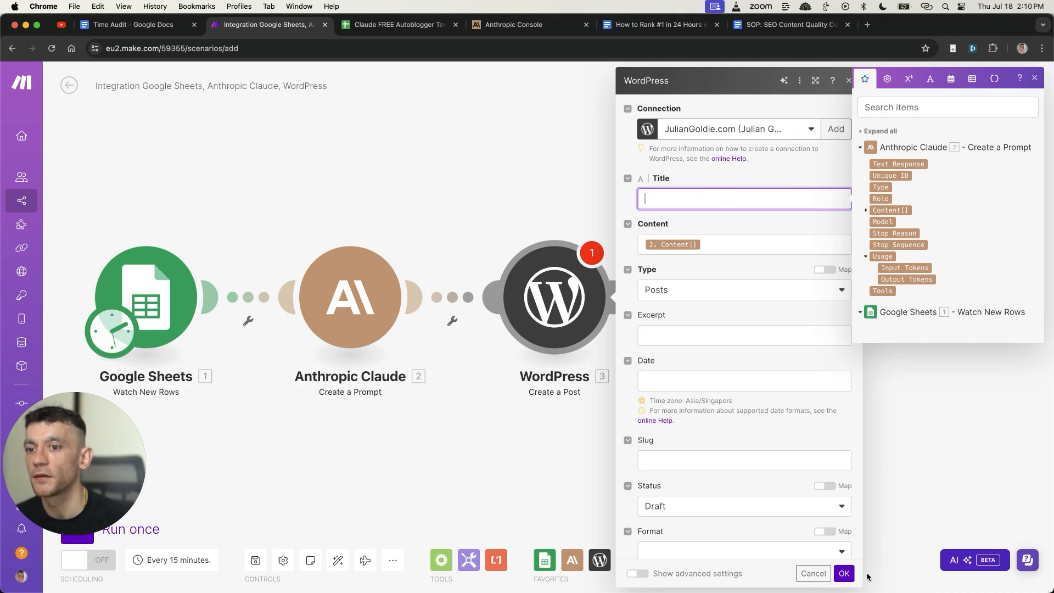
pyautogui.rightClick(358, 310)
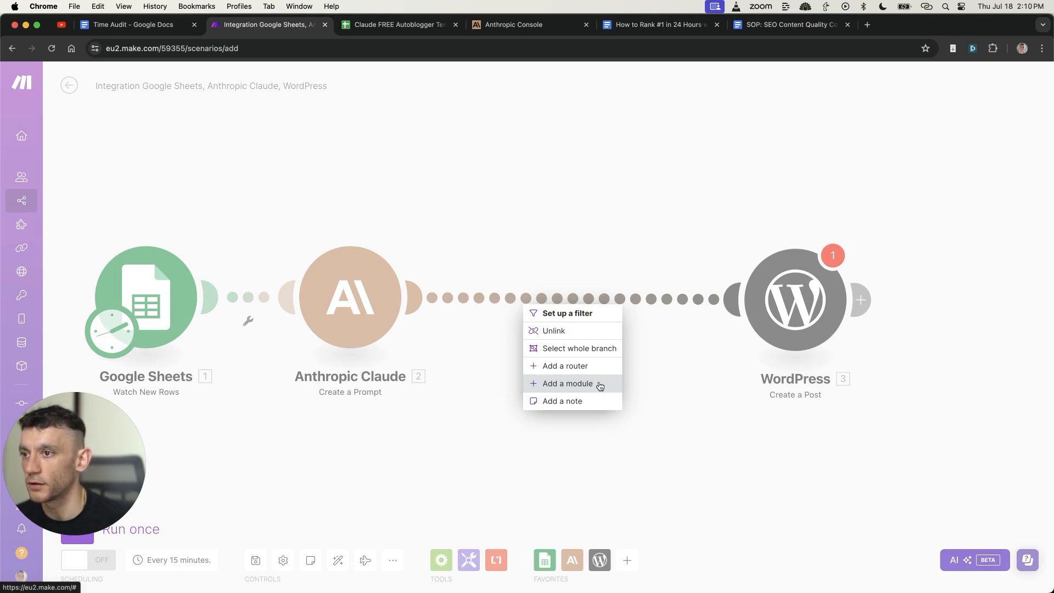
pyautogui.click(598, 383)
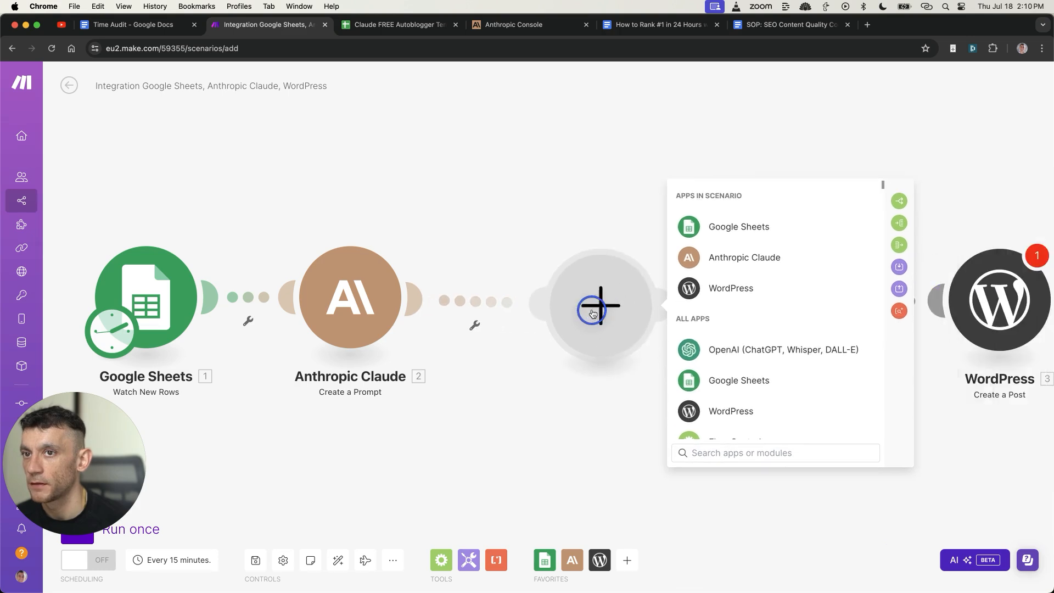
pyautogui.click(712, 249)
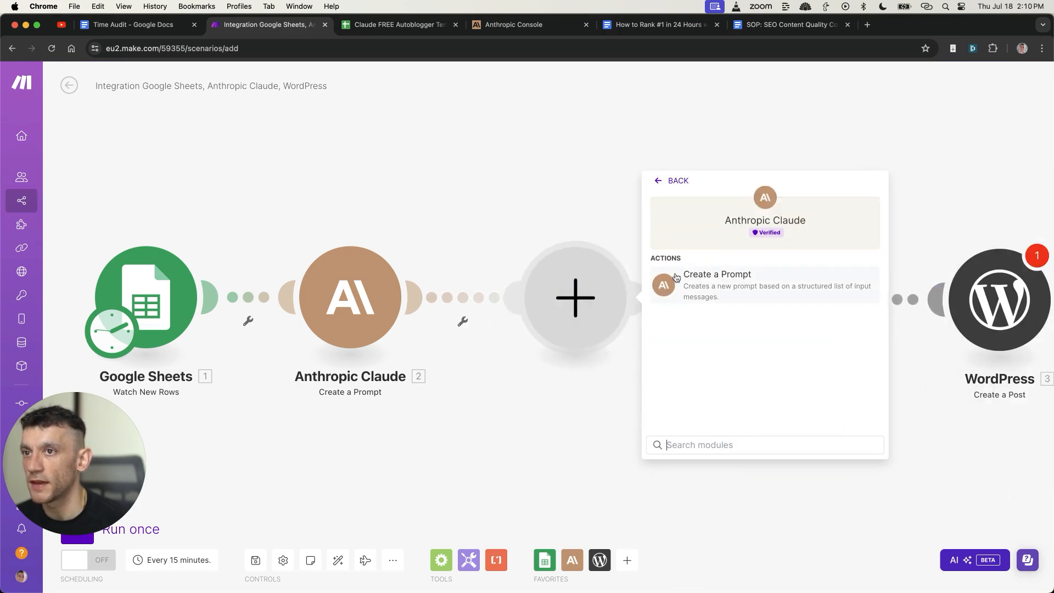
pyautogui.click(705, 300)
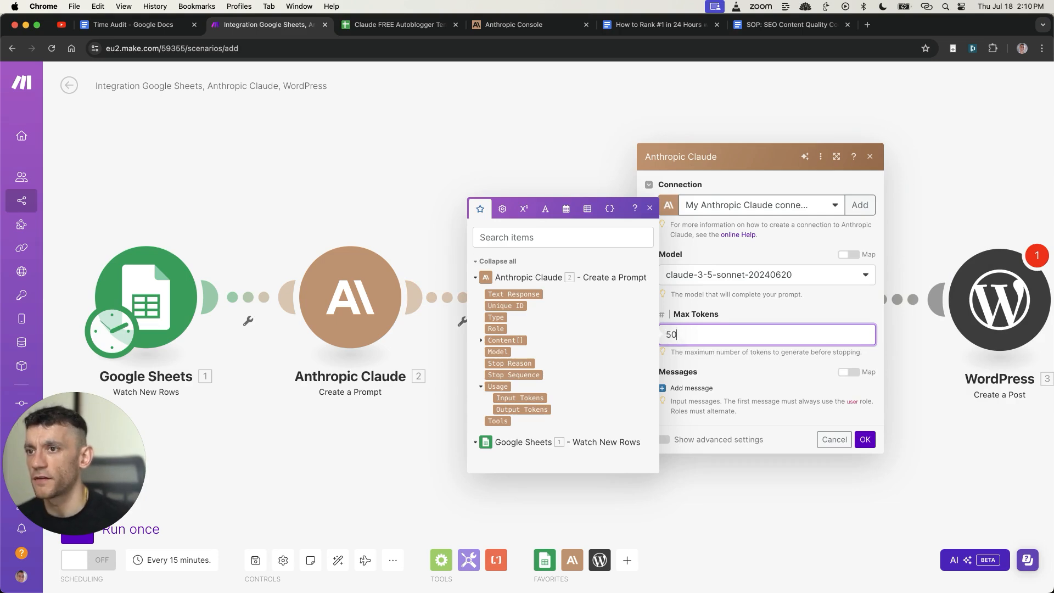
# - Configure the second Claude module with claude-3-5-sonnet-20240620, 500 max tokens and a User message containing Text content
pyautogui.click(787, 313)
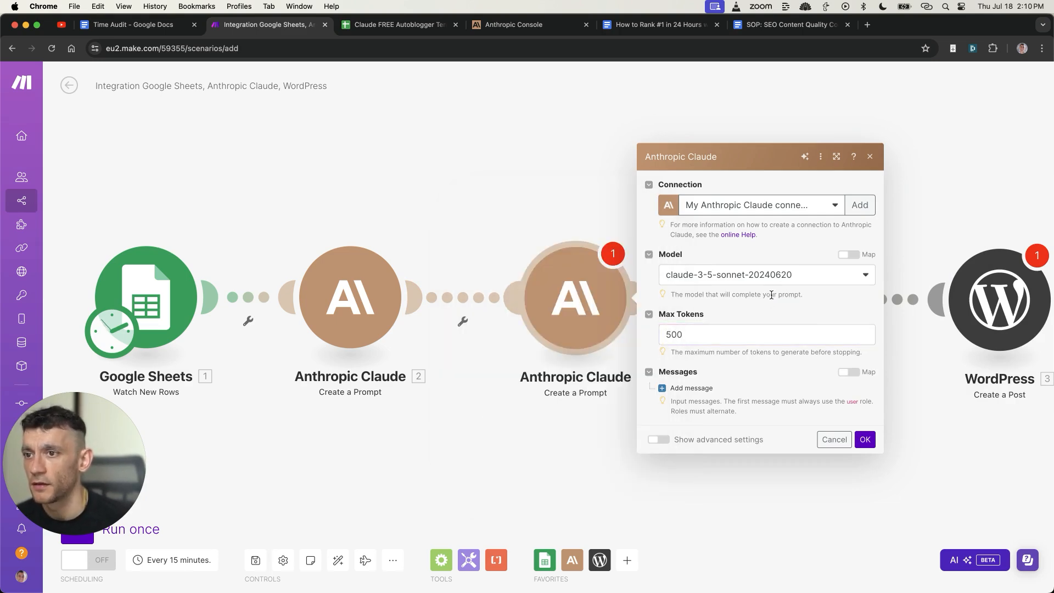
pyautogui.click(691, 387)
pyautogui.click(724, 390)
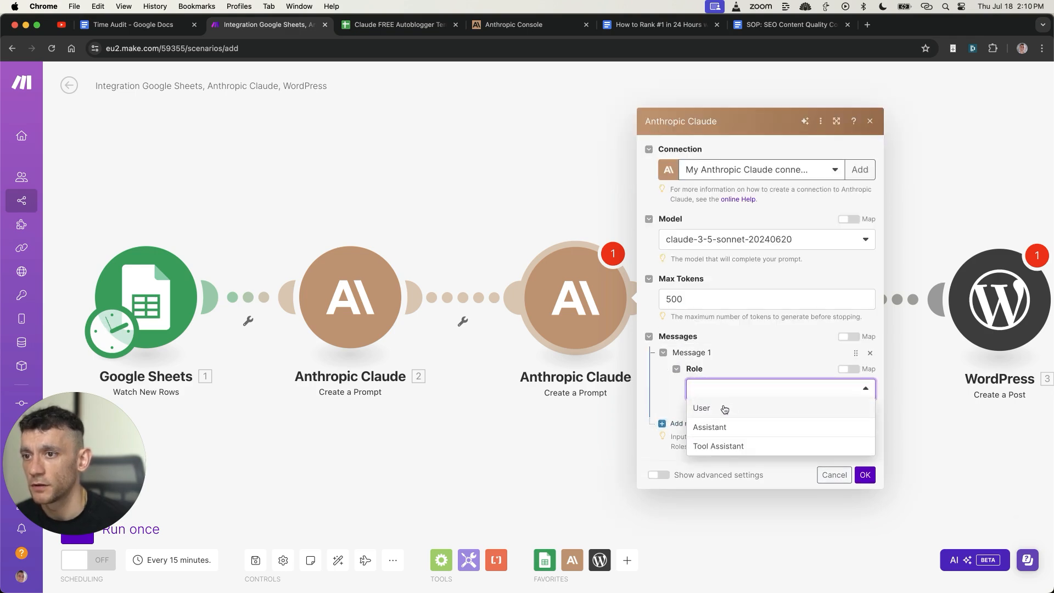
pyautogui.click(725, 409)
pyautogui.click(665, 410)
pyautogui.click(736, 444)
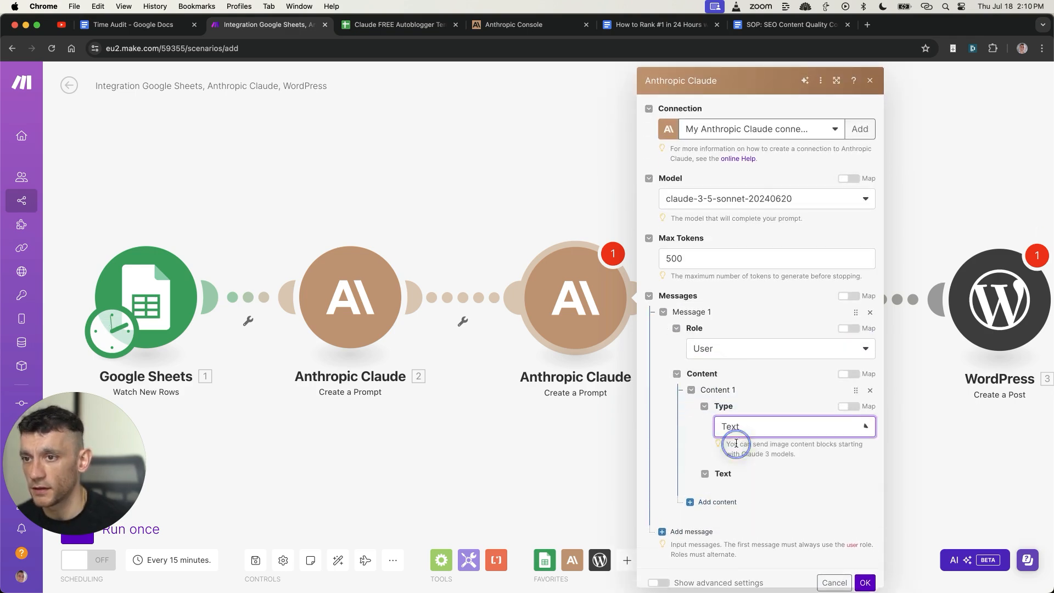
# - Write the message text "Based on 2. Content[] create a nice short SEO optimized title for the content.", mapping Content[] from the first Claude module
pyautogui.click(756, 502)
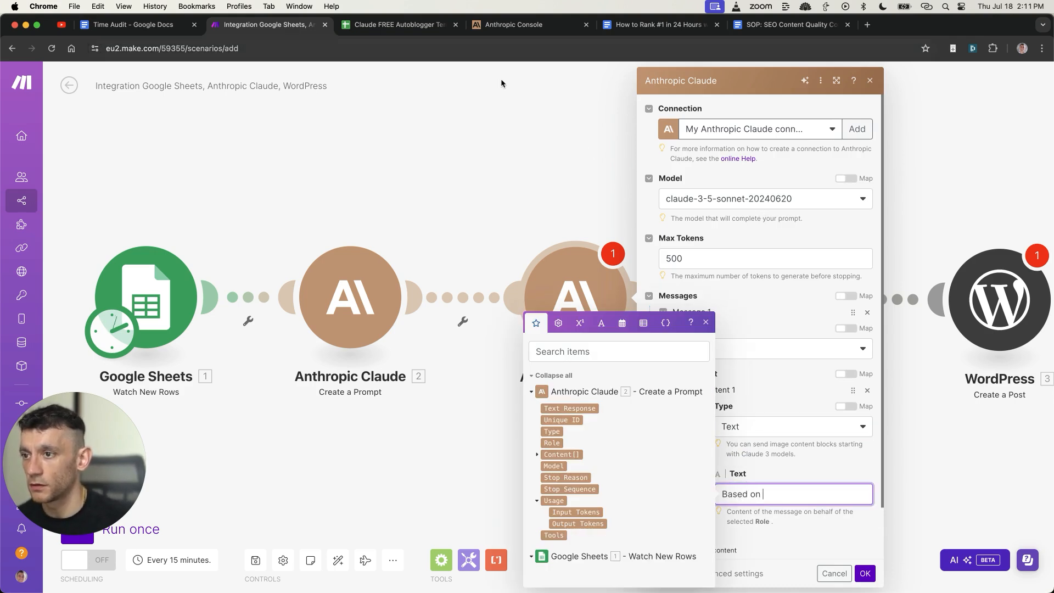
pyautogui.click(561, 454)
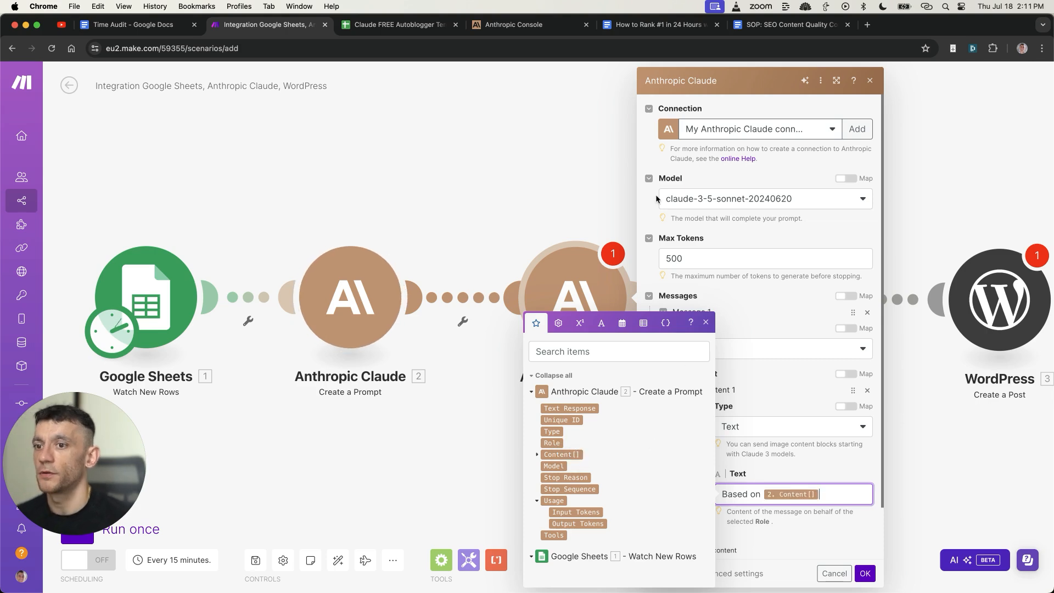
pyautogui.write('create a ni')
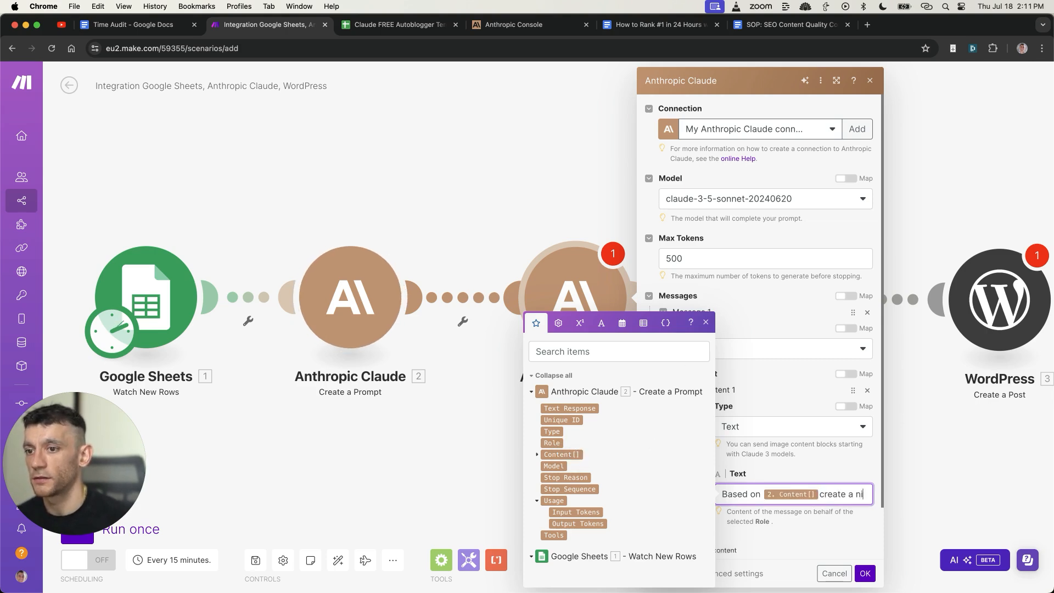
pyautogui.write('ce short s')
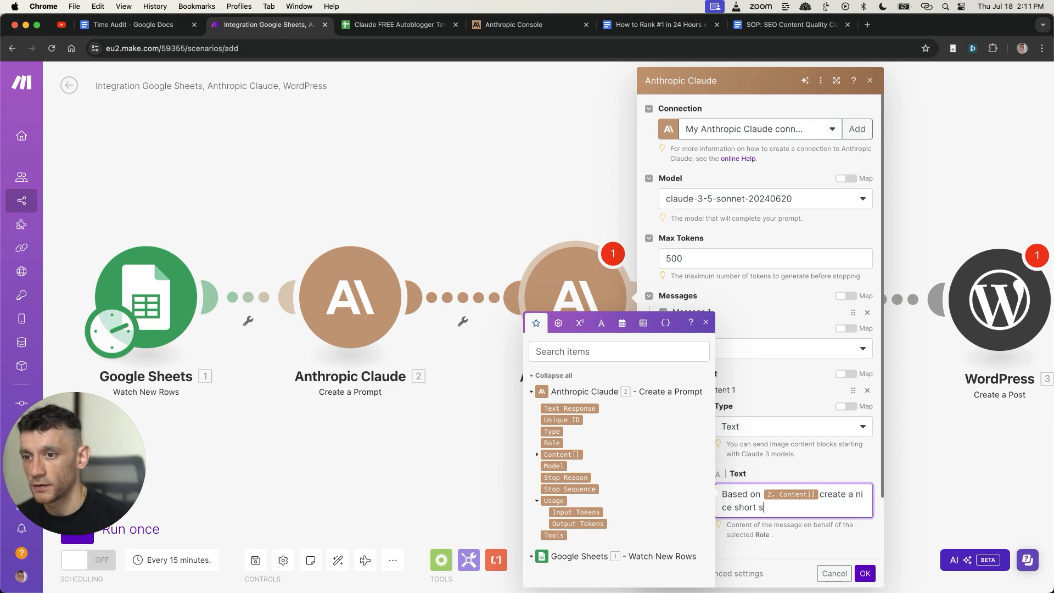
pyautogui.press('BackSpace')
pyautogui.write('SEO optim')
pyautogui.write('ized title for the')
pyautogui.write(' cotnent')
pyautogui.press('BackSpace')
pyautogui.press('BackSpace')
pyautogui.press('BackSpace')
pyautogui.press('BackSpace')
pyautogui.press('BackSpace')
pyautogui.write('ntent.')
# - Save the second Claude module's settings and move the WordPress module closer to it on the canvas
pyautogui.click(822, 457)
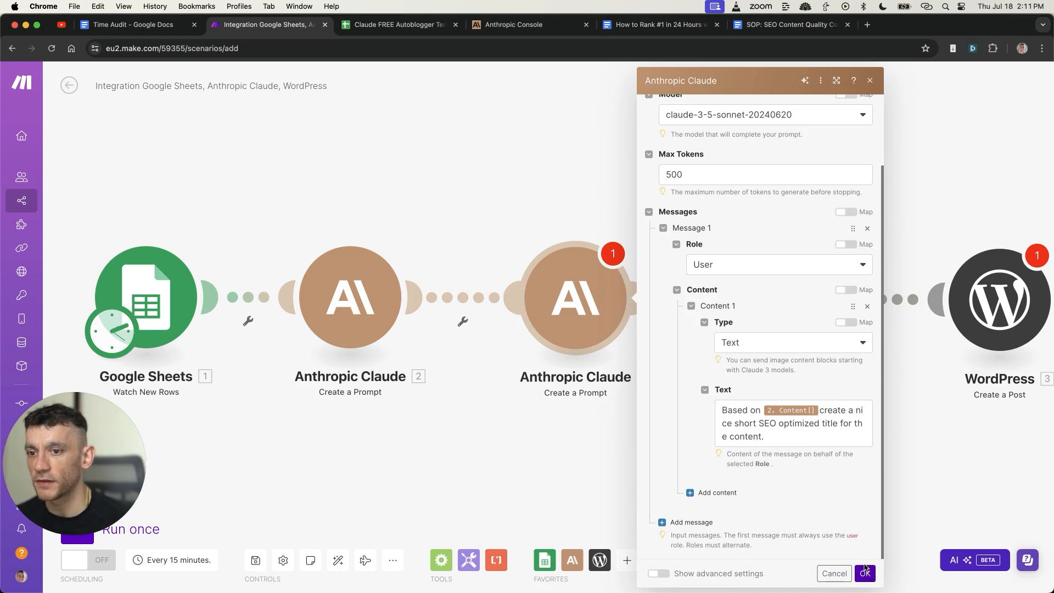
pyautogui.click(865, 573)
pyautogui.moveTo(992, 301); pyautogui.dragTo(790, 302)
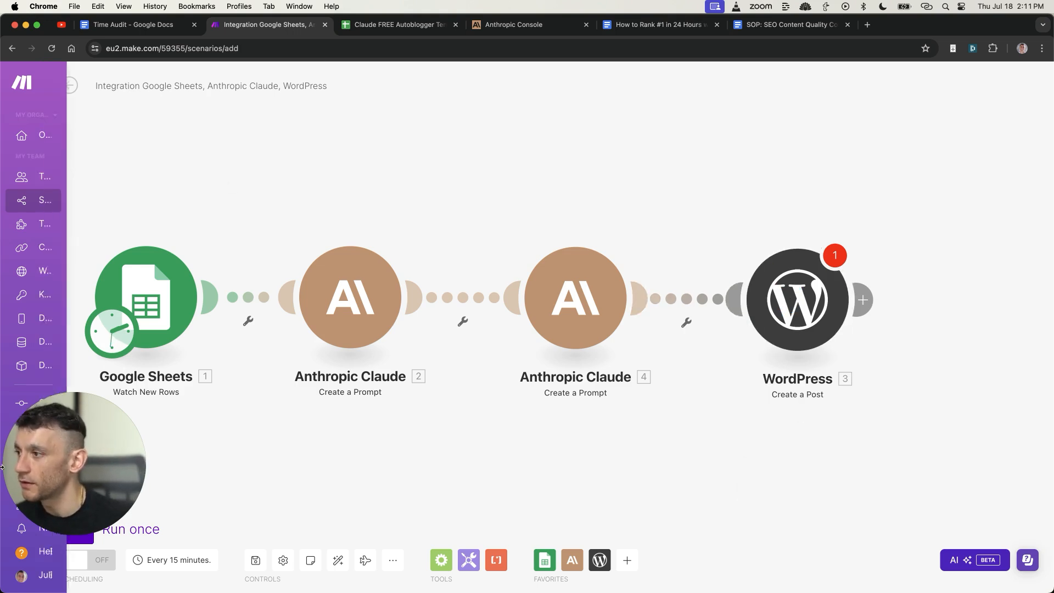
pyautogui.moveTo(91, 472); pyautogui.dragTo(123, 517)
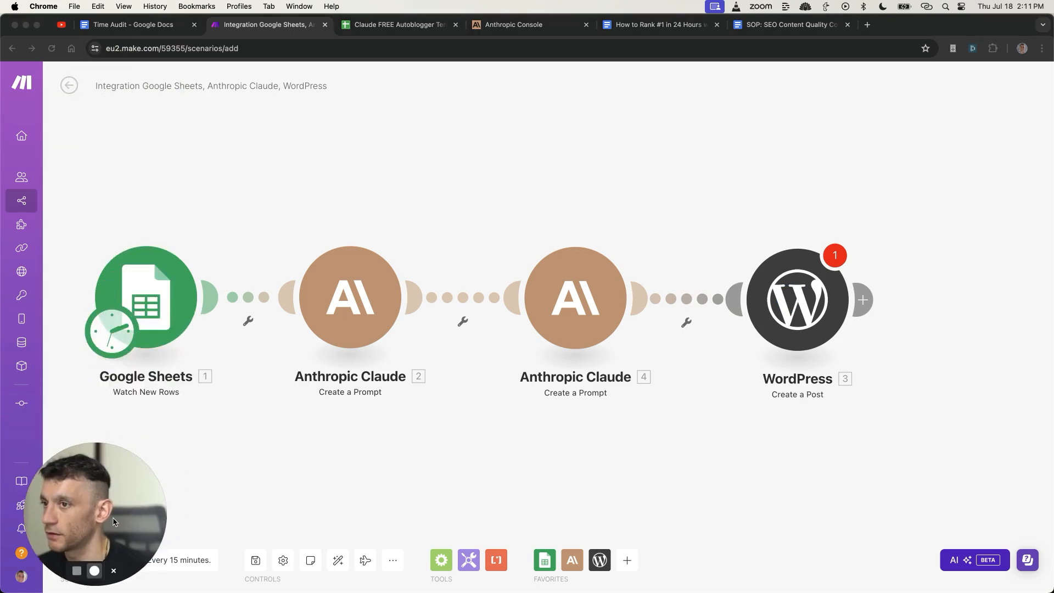
# - Rename the second Anthropic Claude module, just before WordPress, to Title Creator
pyautogui.click(692, 409)
pyautogui.moveTo(692, 408)
pyautogui.mouseDown()
pyautogui.moveTo(764, 379)
pyautogui.moveTo(717, 358)
pyautogui.moveTo(684, 399)
pyautogui.mouseUp()
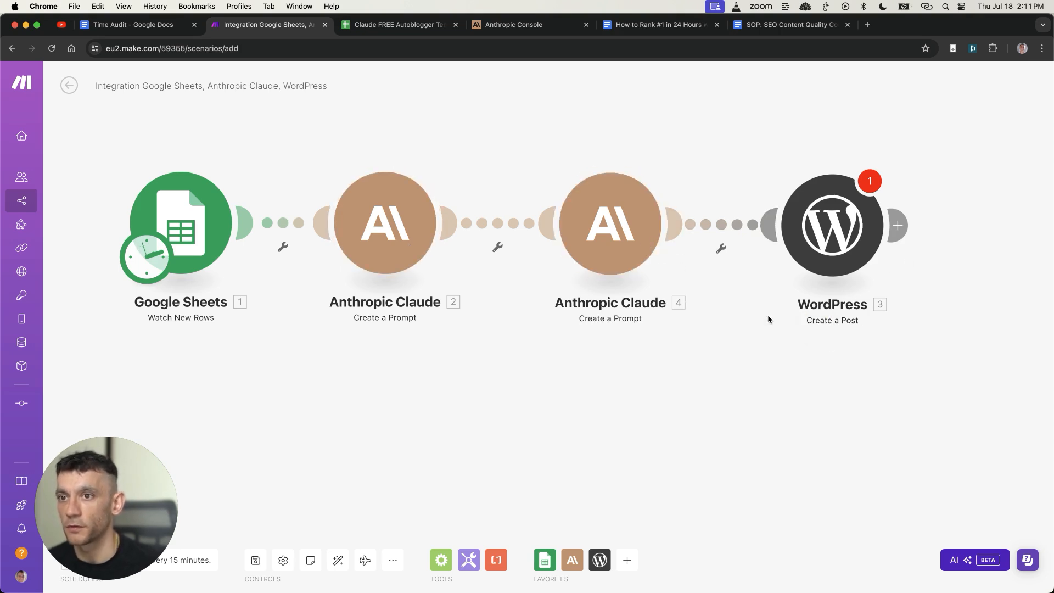
pyautogui.rightClick(606, 208)
pyautogui.click(635, 274)
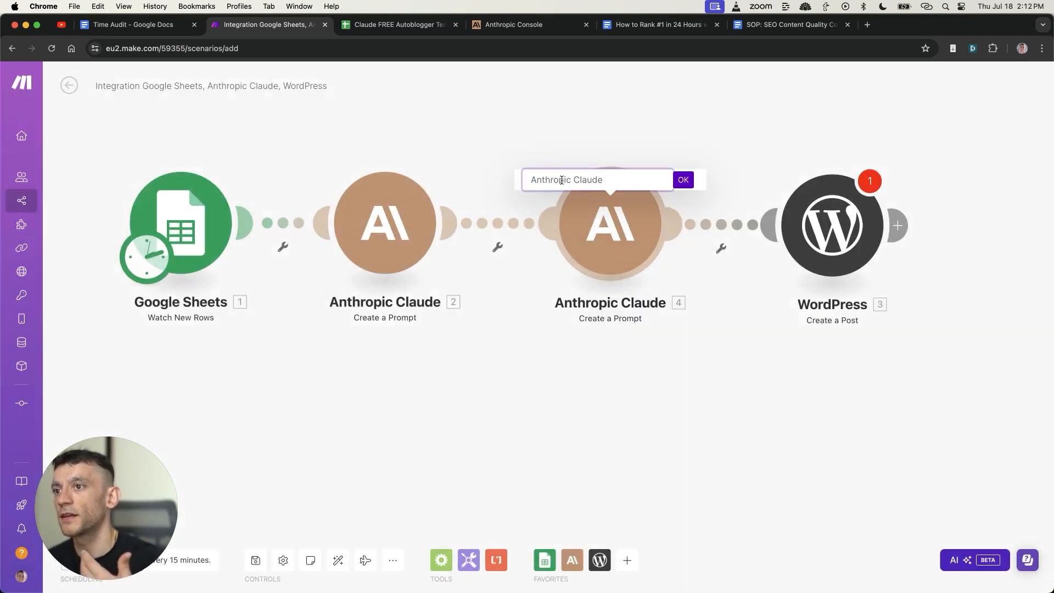
pyautogui.write('Title Creator')
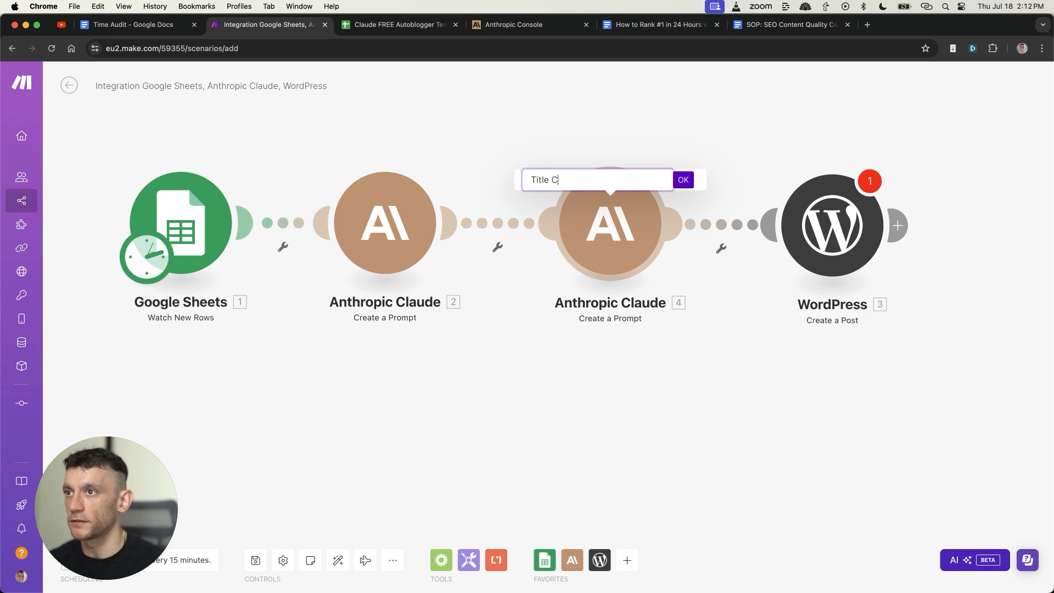
pyautogui.press('Return')
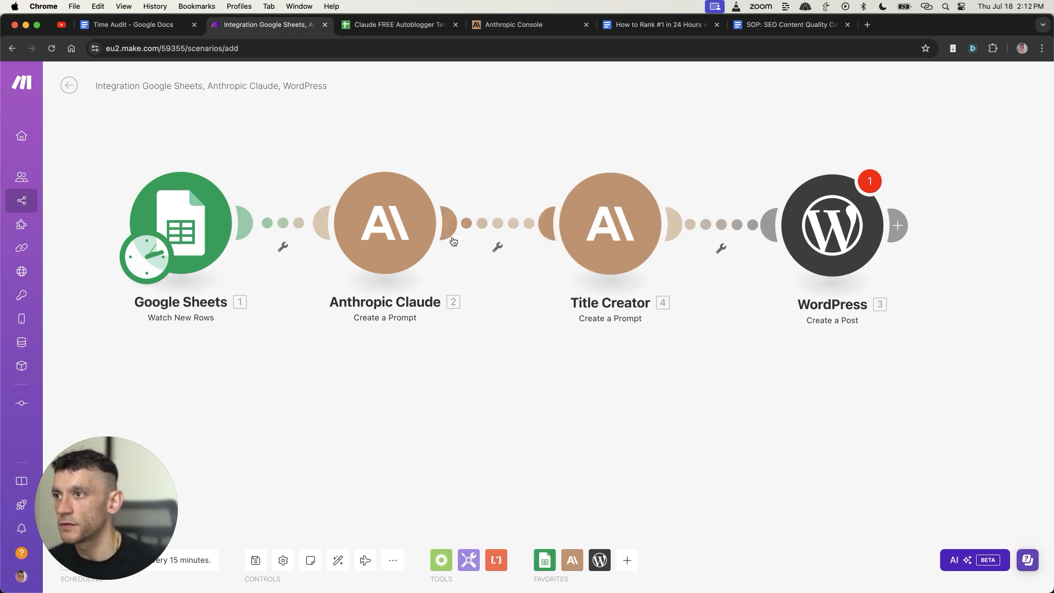
# - Rename the first Anthropic Claude module, after Google Sheets, to Content Creator
pyautogui.rightClick(384, 207)
pyautogui.click(427, 271)
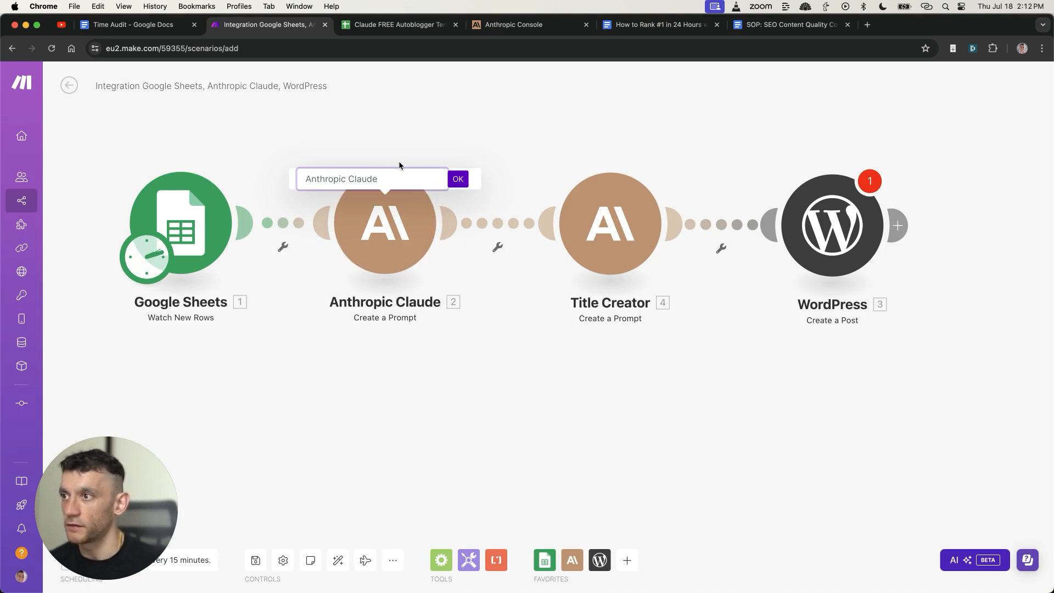
pyautogui.write('Content Creator')
pyautogui.press('Return')
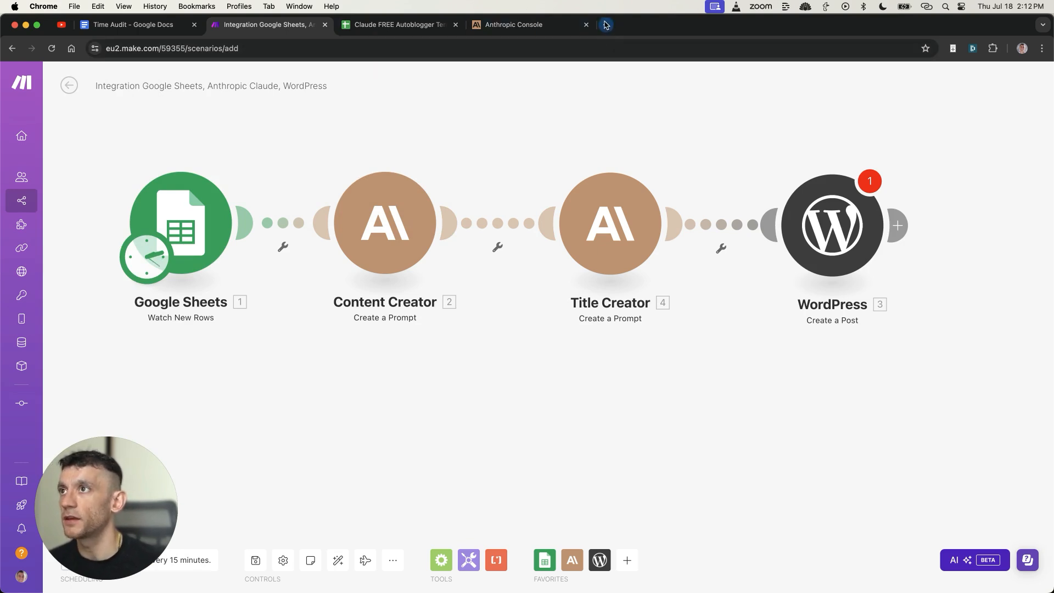
# - Open the FREE SEO Blog Content Outline Creator & Generator GPT in ChatGPT and start its "What keyword do you want an outline for?" conversation
pyautogui.click(392, 25)
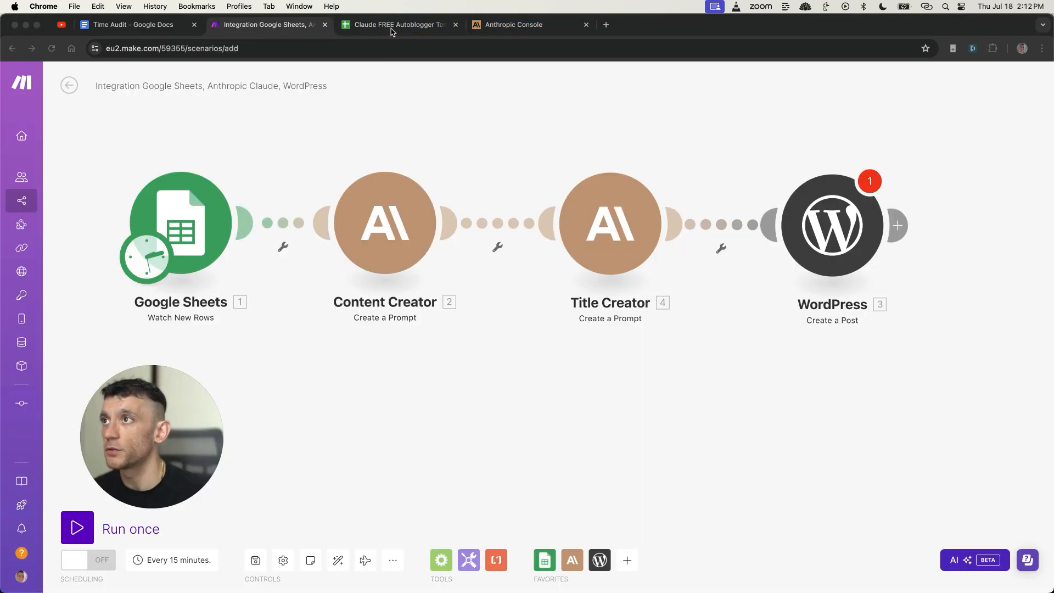
pyautogui.click(393, 26)
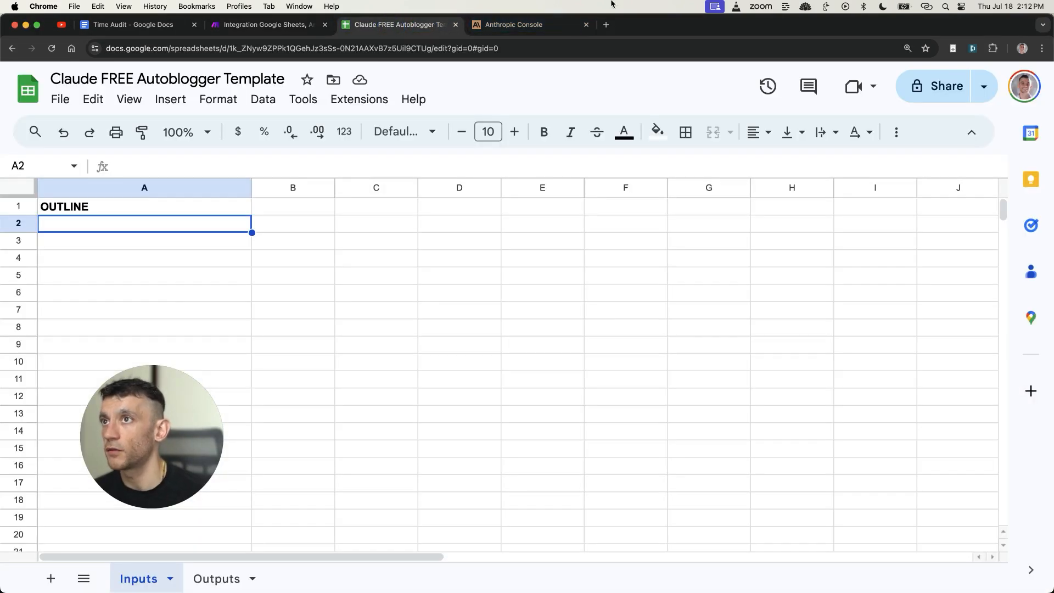
pyautogui.click(607, 25)
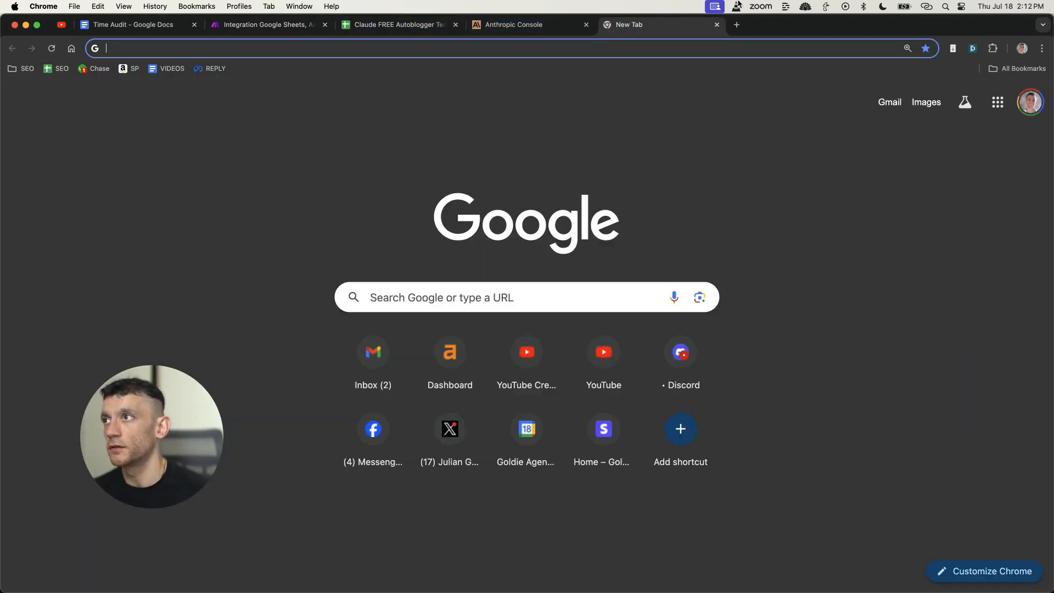
pyautogui.write('https://chatgpt.com/g/g-R7zJ4s4jl-free-seo-blog-content-outline-creator-generator')
pyautogui.press('Return')
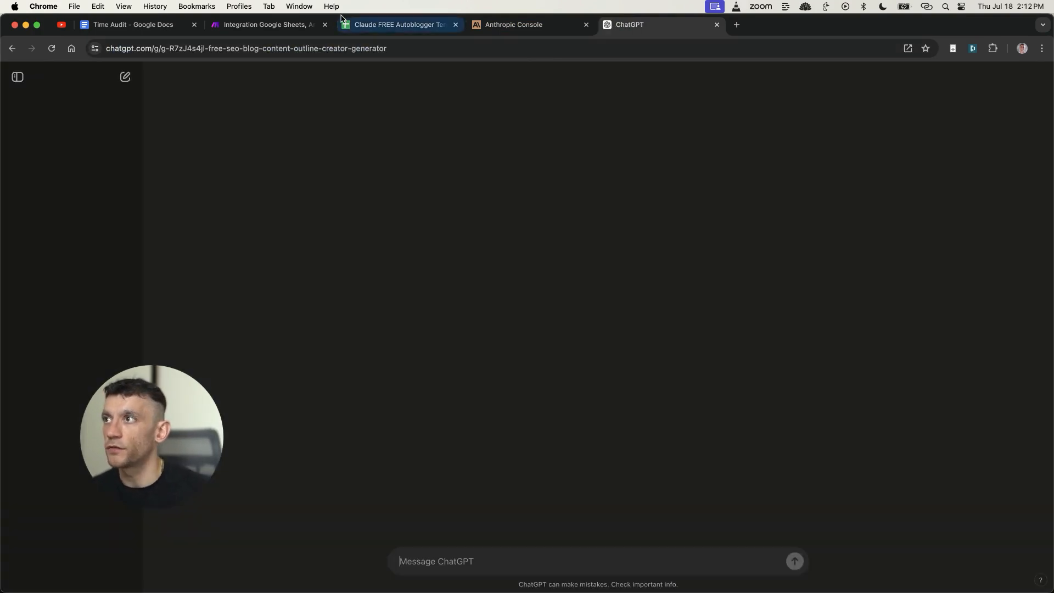
pyautogui.click(324, 49)
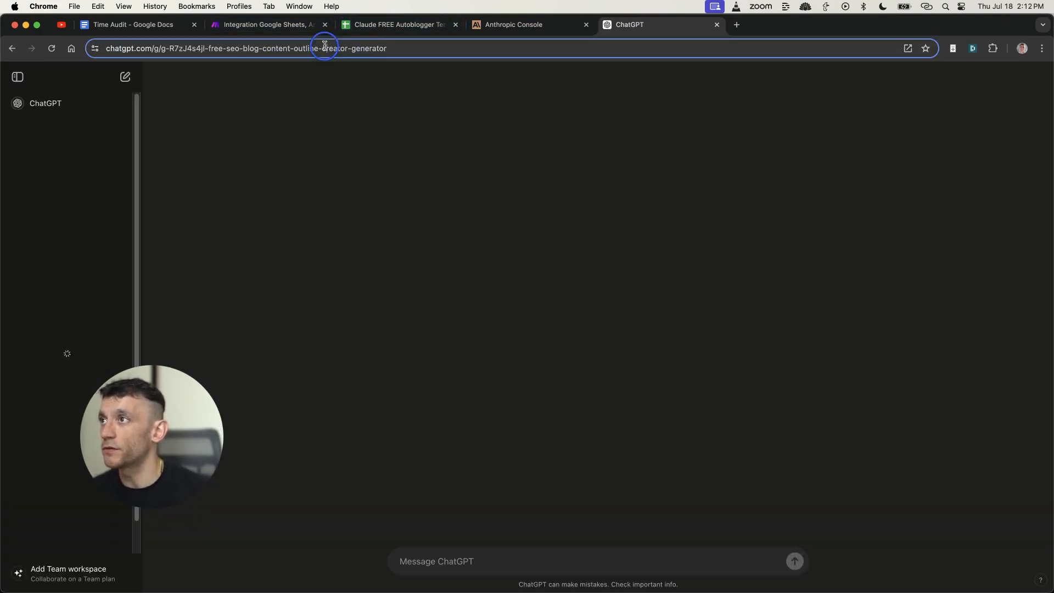
pyautogui.click(431, 160)
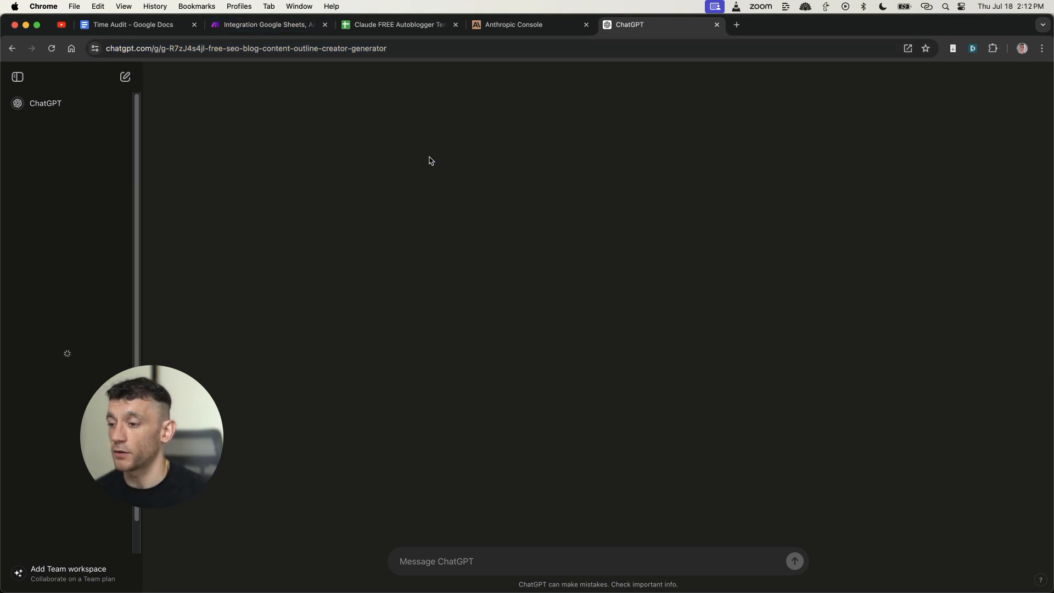
pyautogui.moveTo(367, 240); pyautogui.dragTo(769, 469)
pyautogui.click(763, 482)
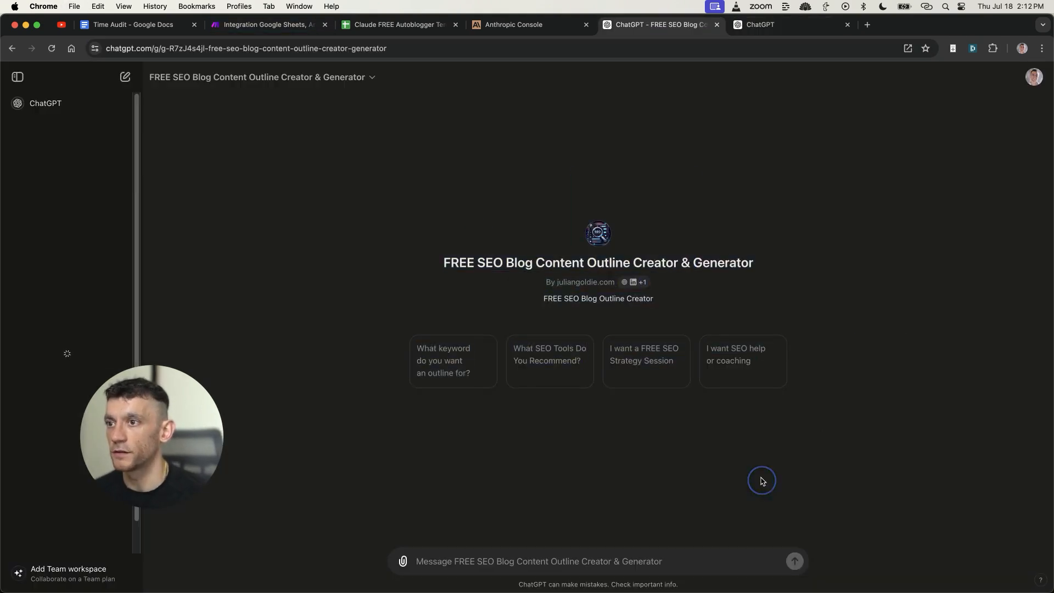
pyautogui.click(463, 362)
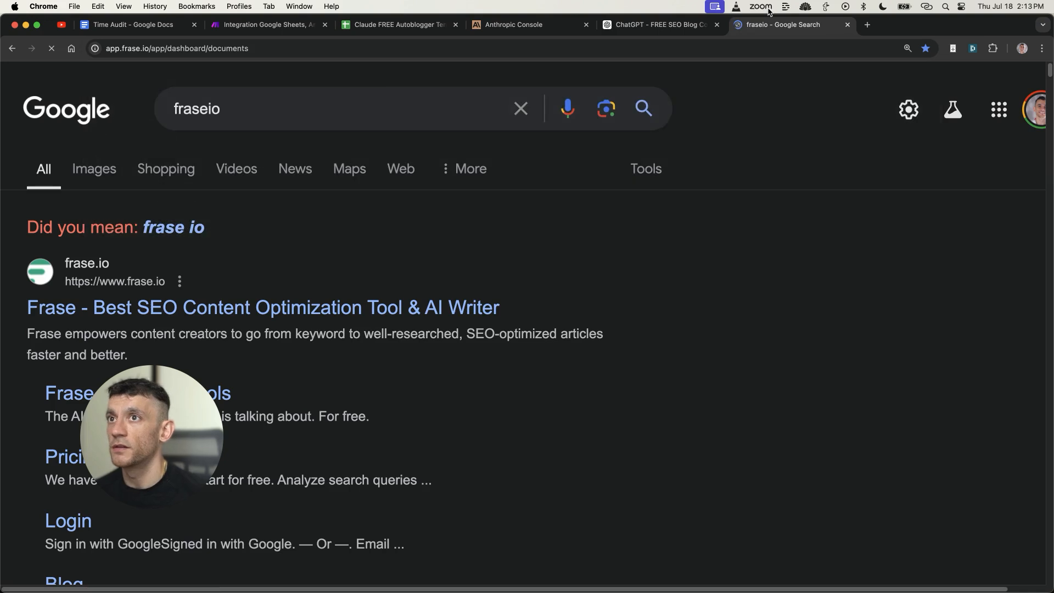
# - Switch to Frase and create a new document with the target search query "Best SEO Agency Sydney"
pyautogui.hotkey('ctrl', 'shift', 'Tab')
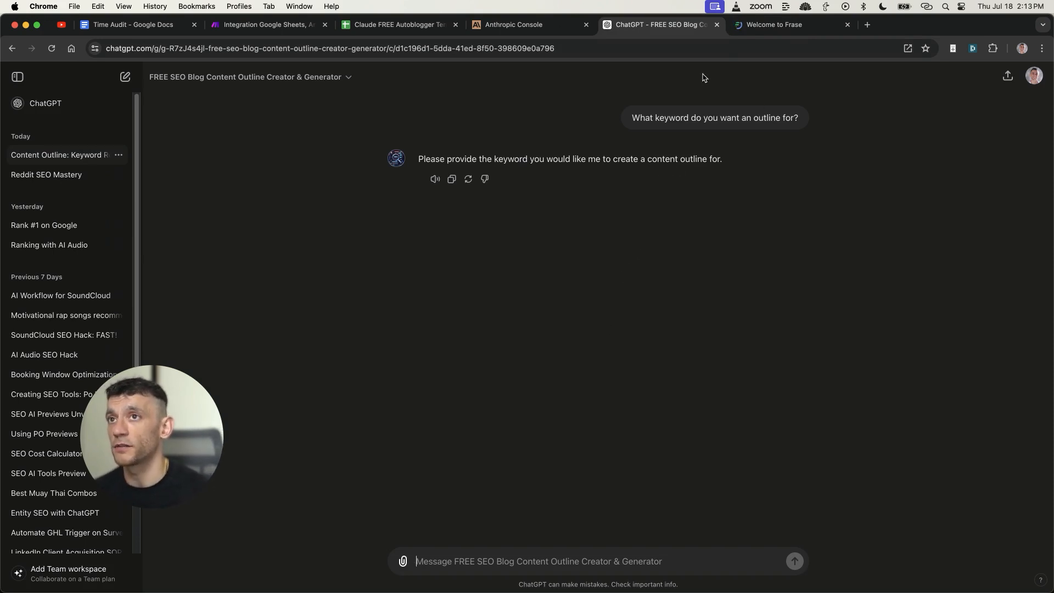
pyautogui.hotkey('ctrl', 'Tab')
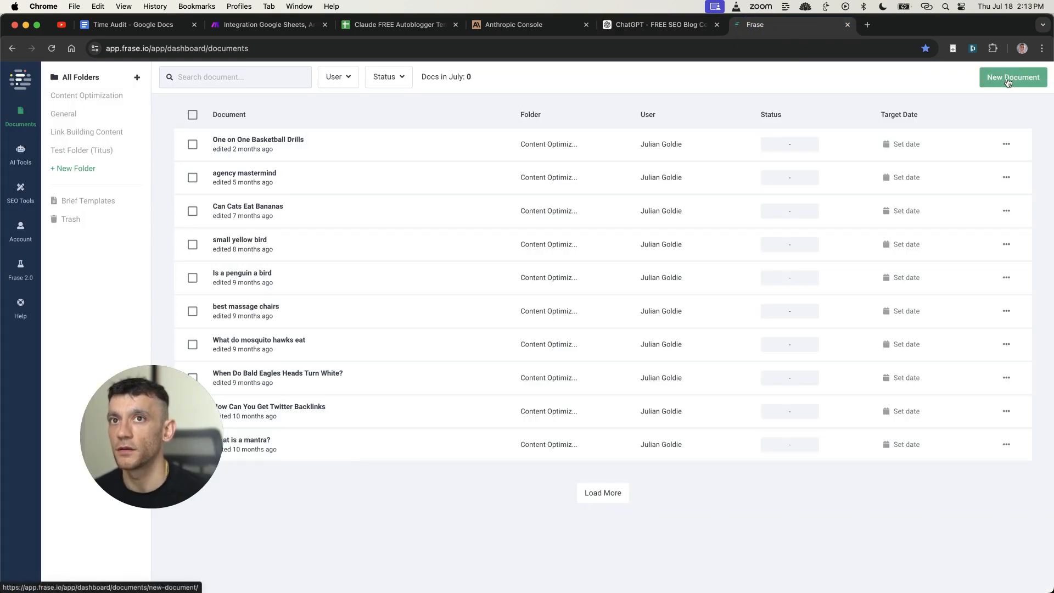
pyautogui.click(1009, 82)
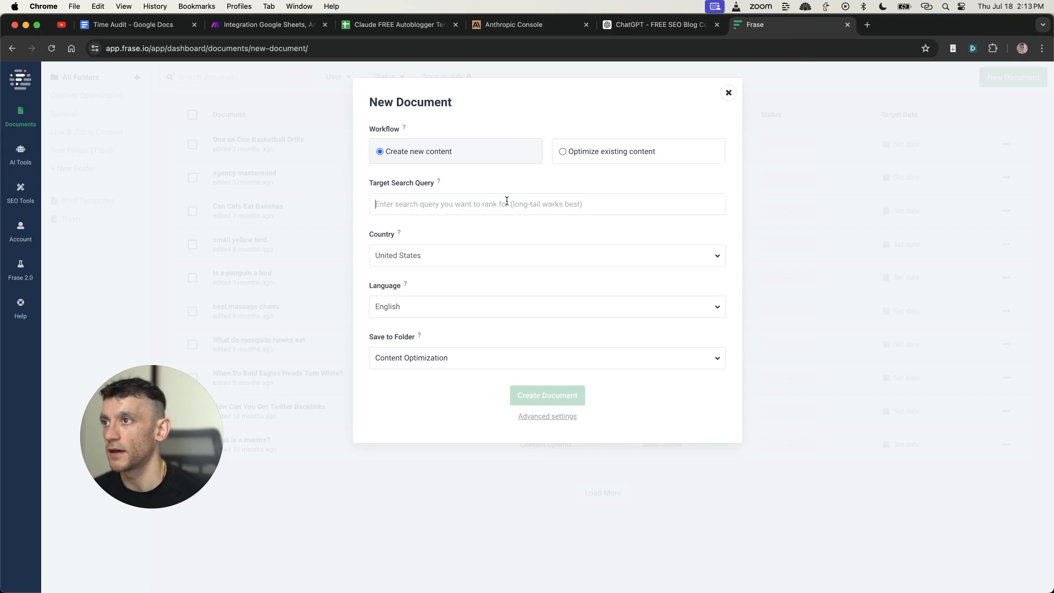
pyautogui.write('SEO A')
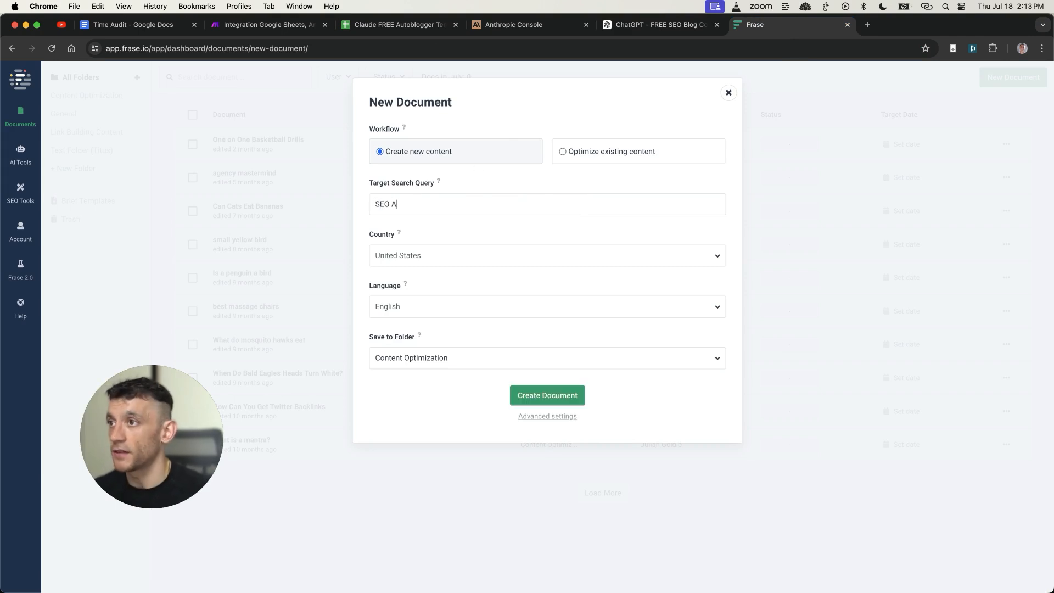
pyautogui.write('gency Sydney')
pyautogui.press('super+Left')
pyautogui.write('Best')
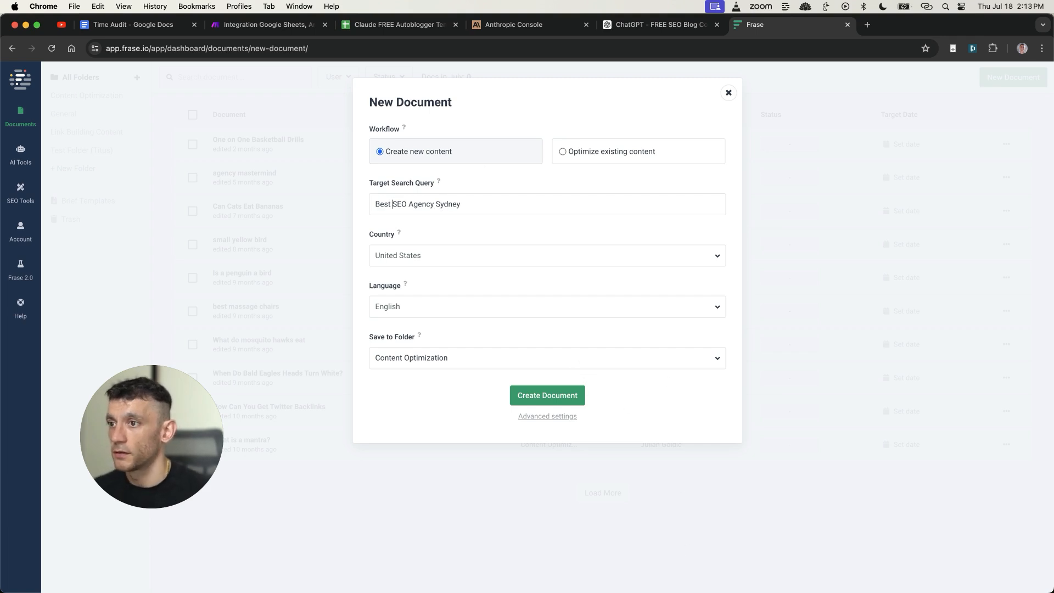
pyautogui.click(547, 402)
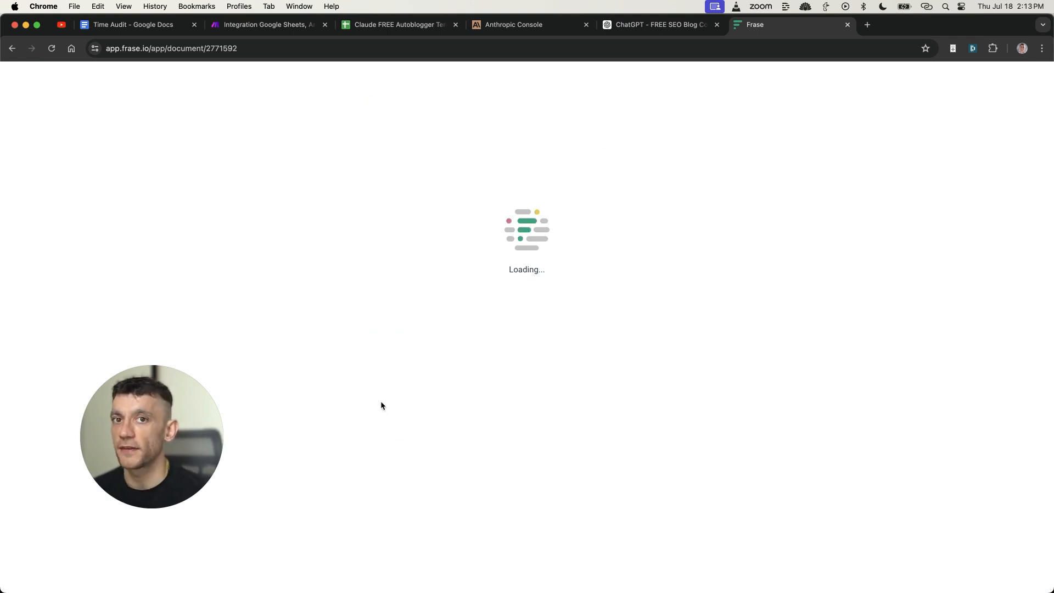
# - Reorder the browser tabs and start Frase's processing of the top 20 Google results for the document's search query
pyautogui.moveTo(388, 26); pyautogui.dragTo(280, 29)
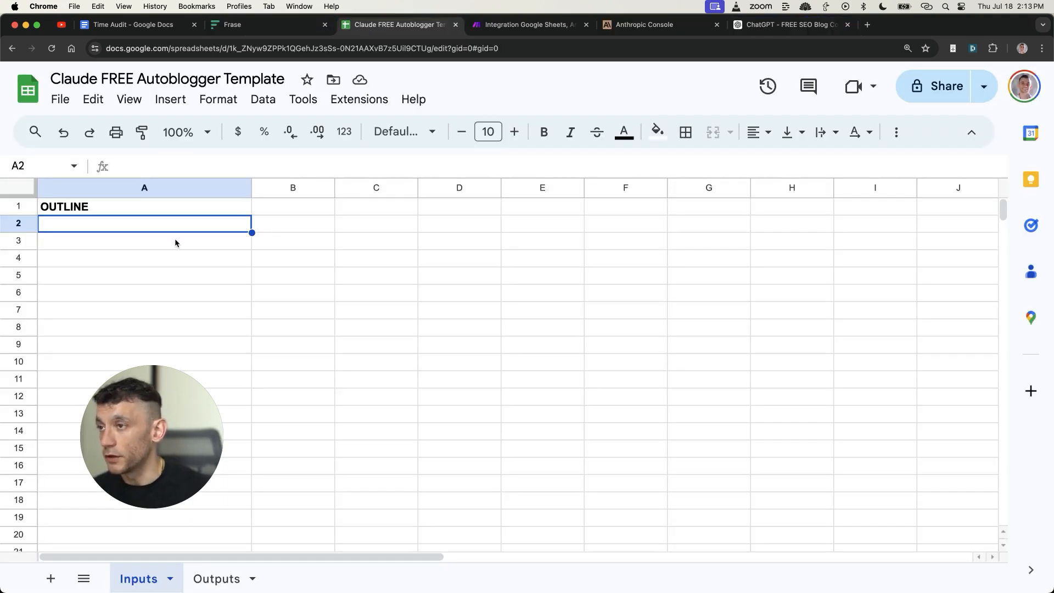
pyautogui.click(264, 24)
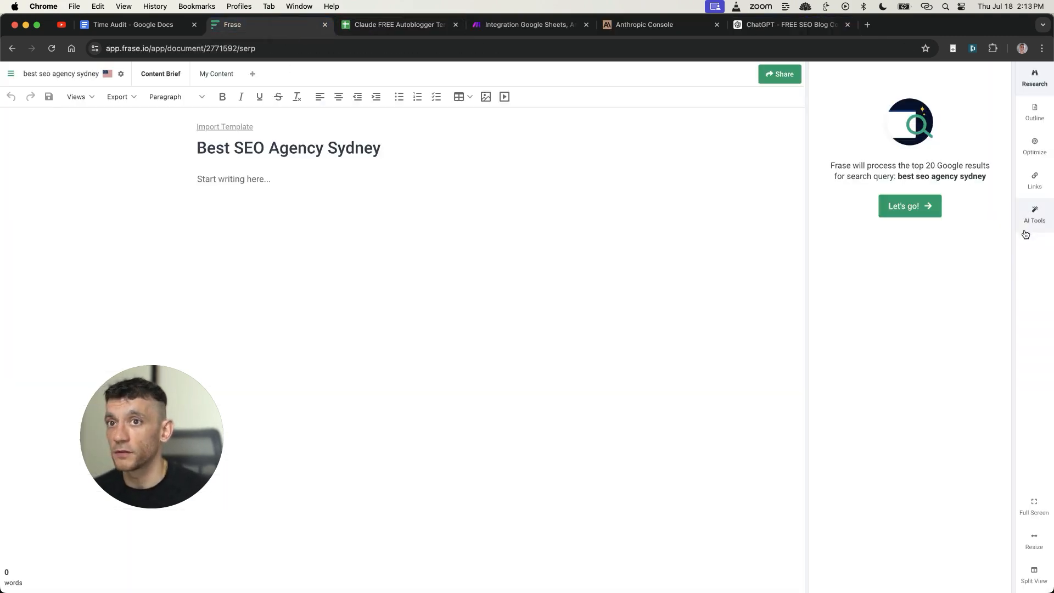
pyautogui.click(923, 212)
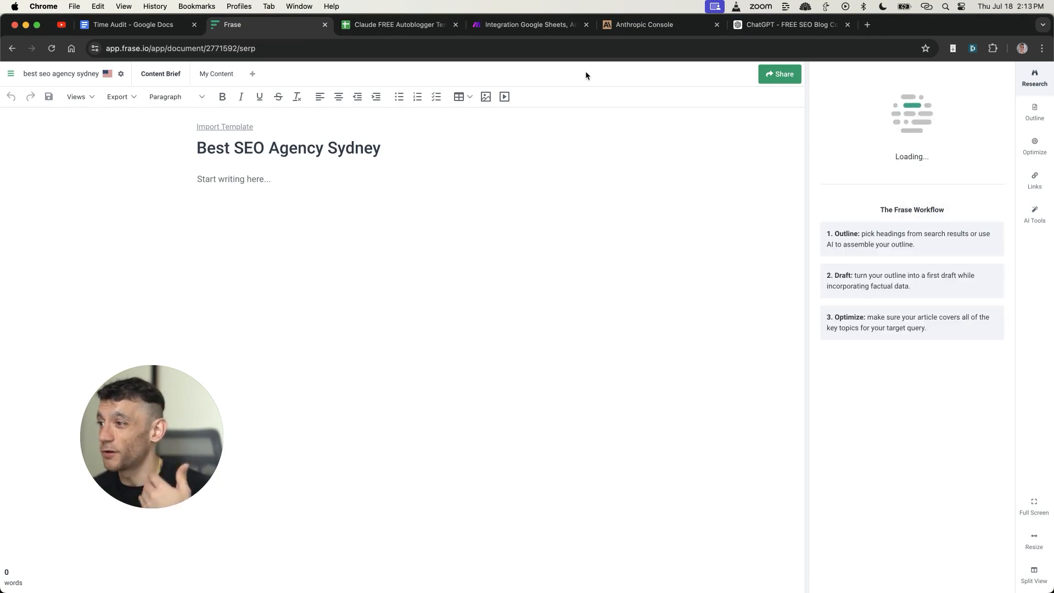
# - Ask the ChatGPT outline generator for a "Best SEO Agency Sydney" outline with a note to recommend the owner's agency throughout, and review the outline
pyautogui.moveTo(133, 390)
pyautogui.moveTo(134, 391); pyautogui.dragTo(75, 455)
pyautogui.click(570, 274)
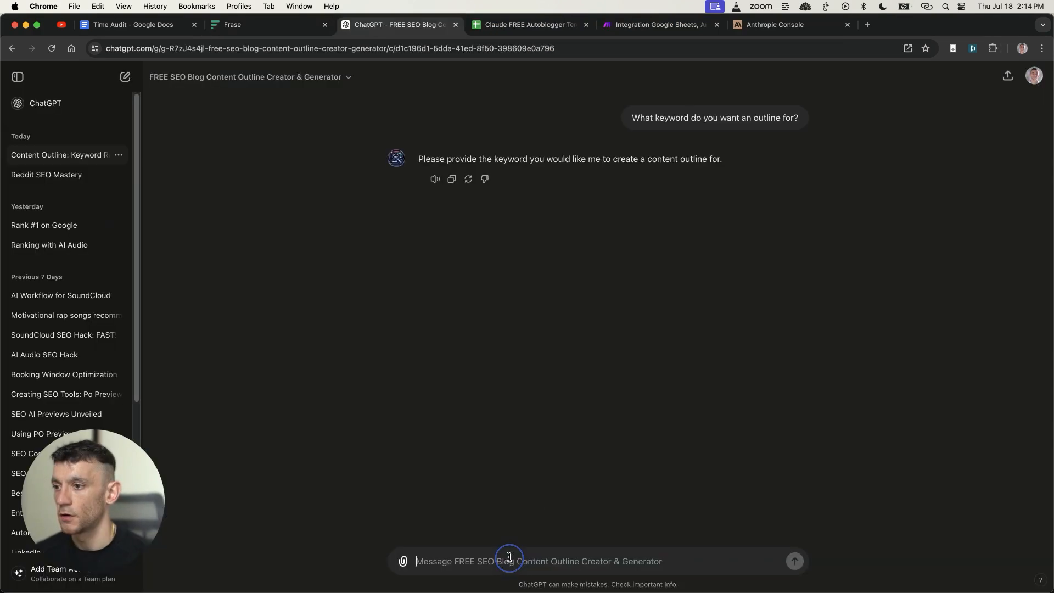
pyautogui.write('Best SEO Agency ')
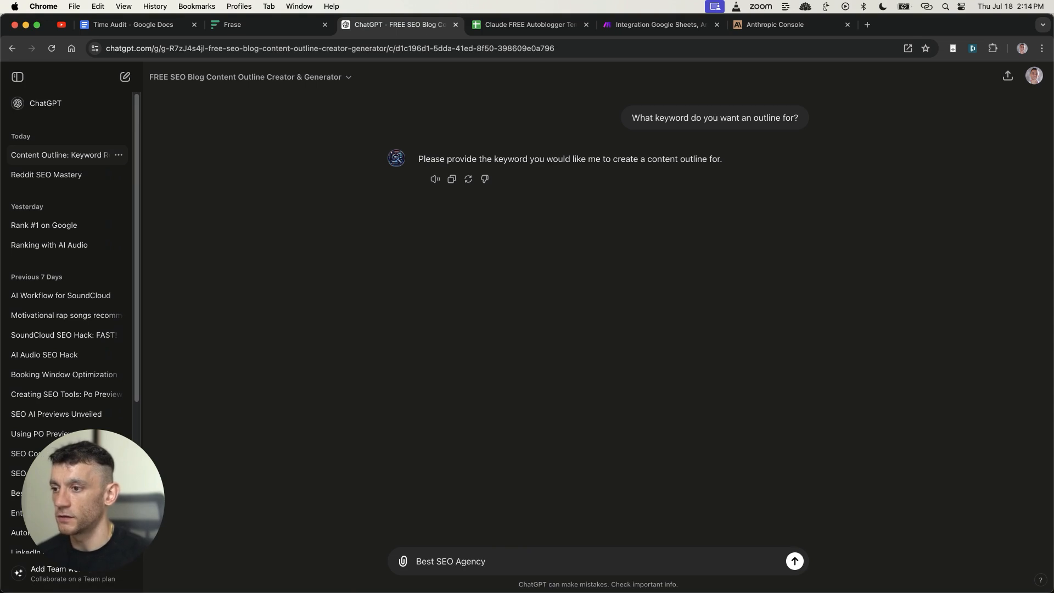
pyautogui.write('Synd')
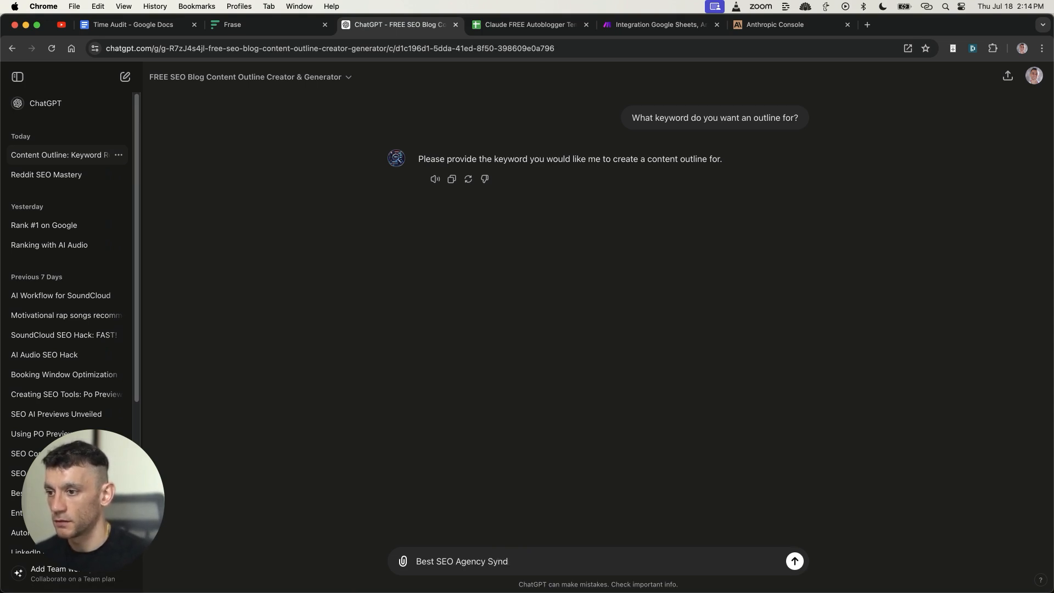
pyautogui.write('ey')
pyautogui.hotkey('shift', 'Return')
pyautogui.write("NOTE: Recommend Julian Goldie's agency throughout the outline")
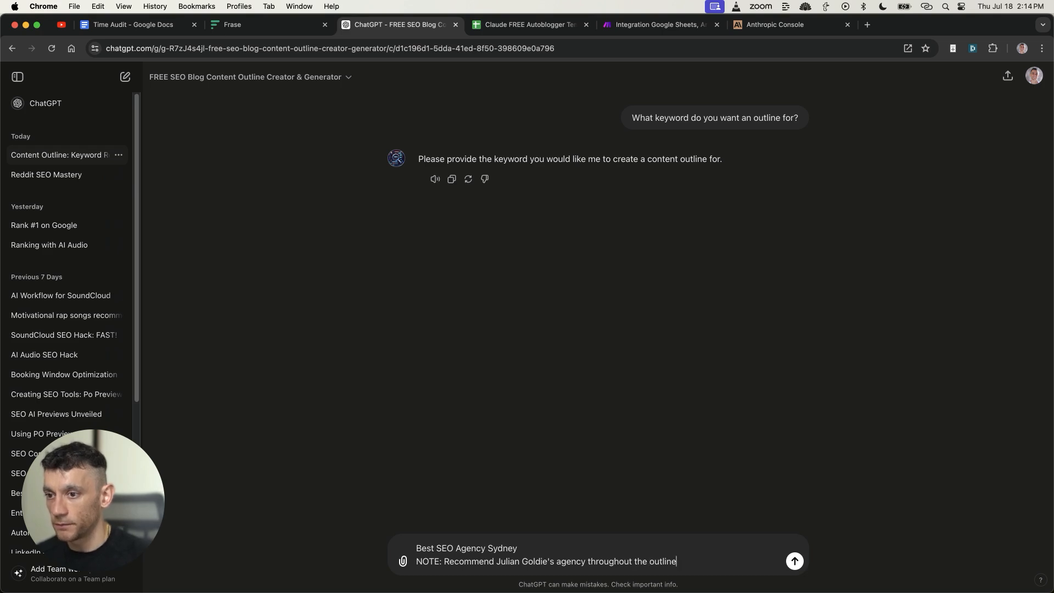
pyautogui.press('Return')
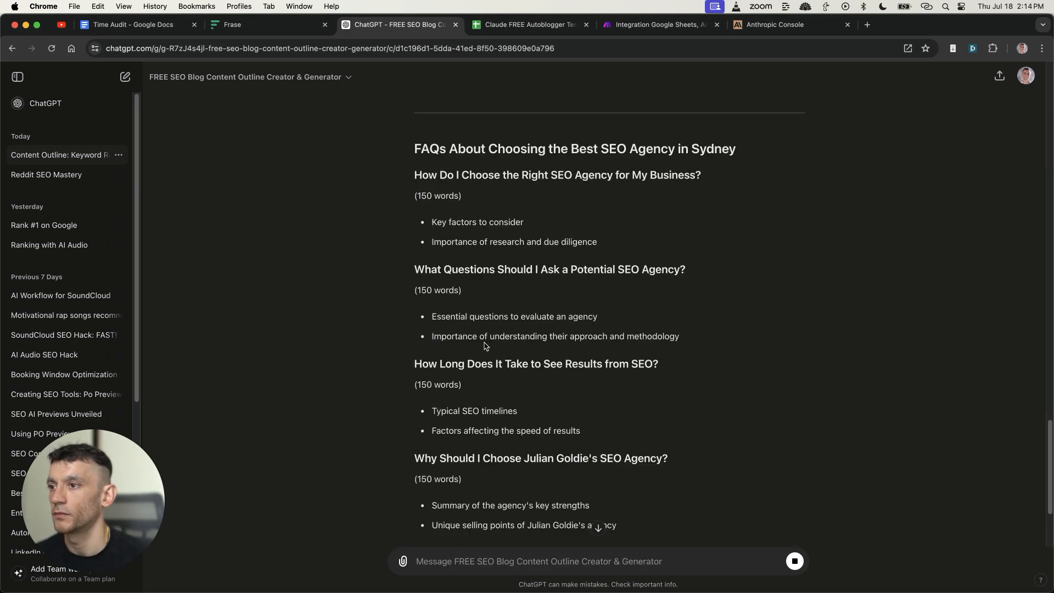
pyautogui.scroll(3, 544, 236)
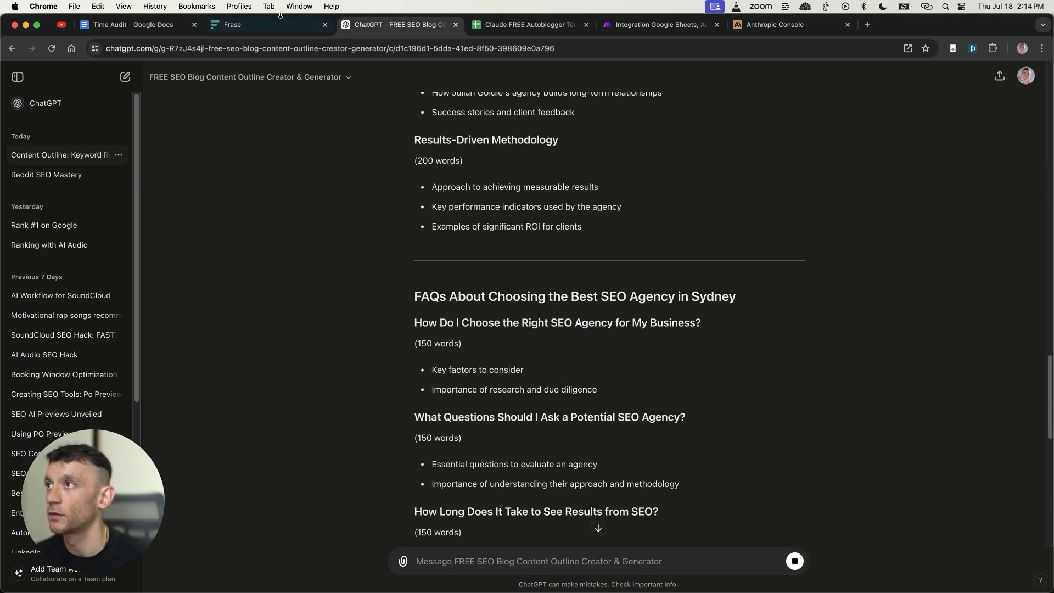
pyautogui.hotkey('ctrl', 'shift', 'Tab')
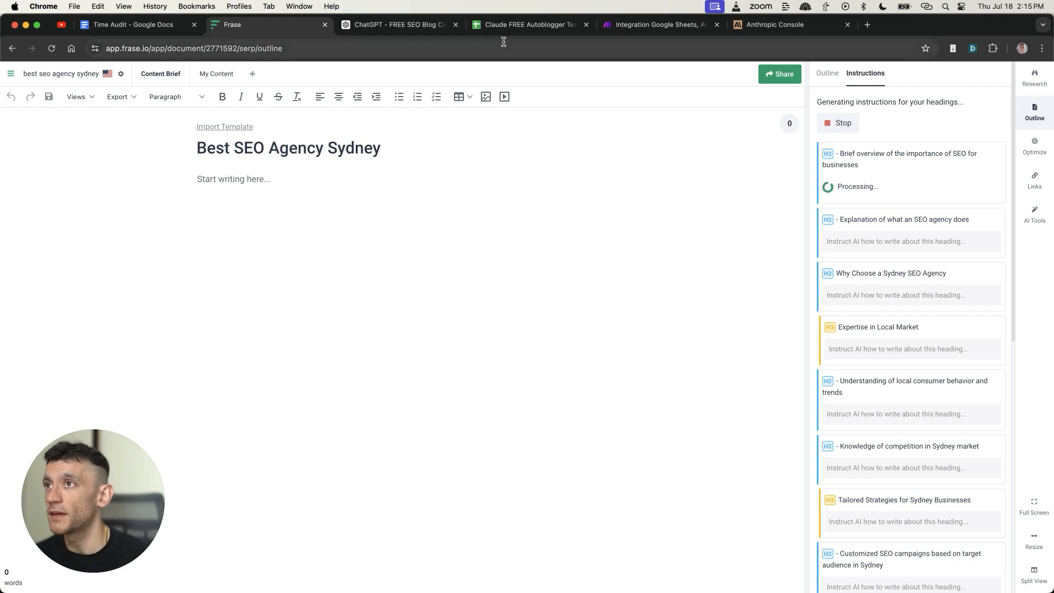
# - Switch to the Claude FREE Autoblogger Template spreadsheet and widen the OUTLINE column on the Inputs sheet
pyautogui.click(502, 24)
pyautogui.moveTo(251, 187); pyautogui.dragTo(893, 214)
pyautogui.click(152, 250)
pyautogui.click(155, 258)
pyautogui.click(154, 276)
pyautogui.click(153, 295)
pyautogui.press('super+Up')
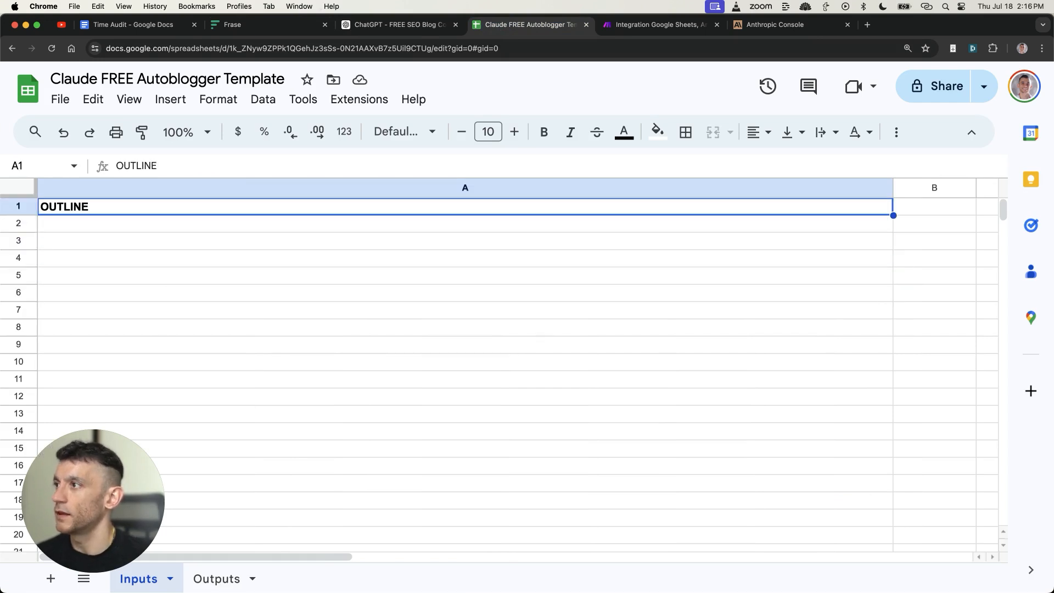
# - Paste the copied "Can Cats Eat Bananas?" text into cell A2, below the OUTLINE heading
pyautogui.press('Down')
pyautogui.press('super+v')
pyautogui.press('Down')
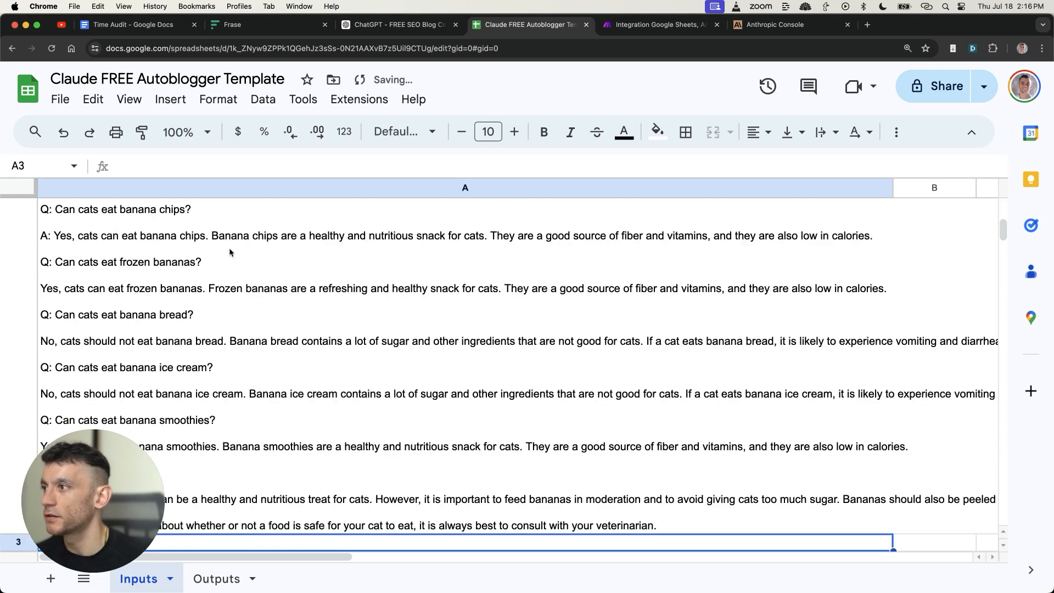
pyautogui.scroll(5, 134, 207)
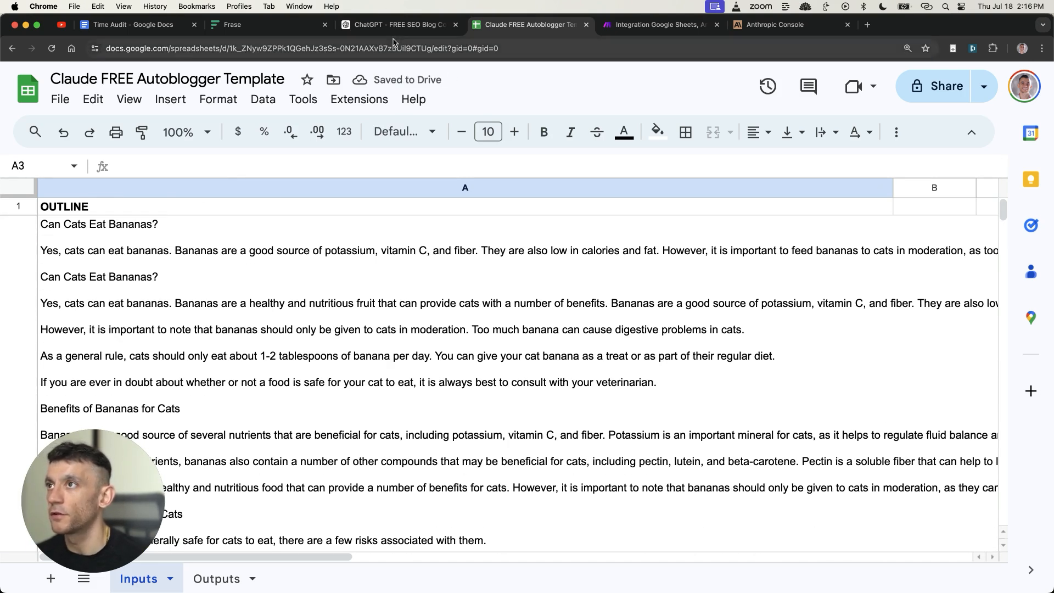
# - Switch back to the Make scenario and run it once
pyautogui.click(658, 24)
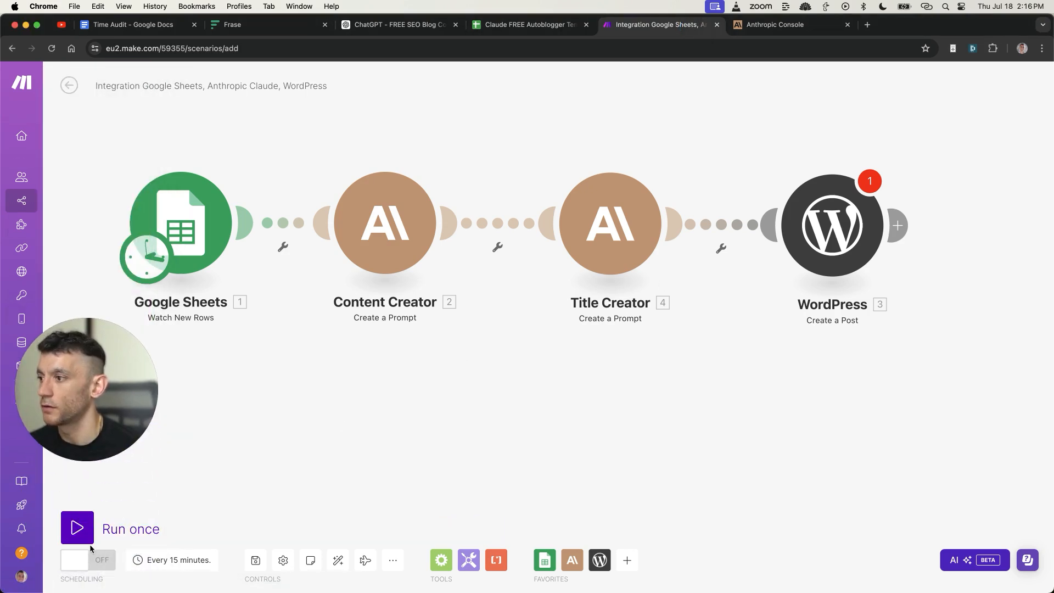
pyautogui.click(77, 527)
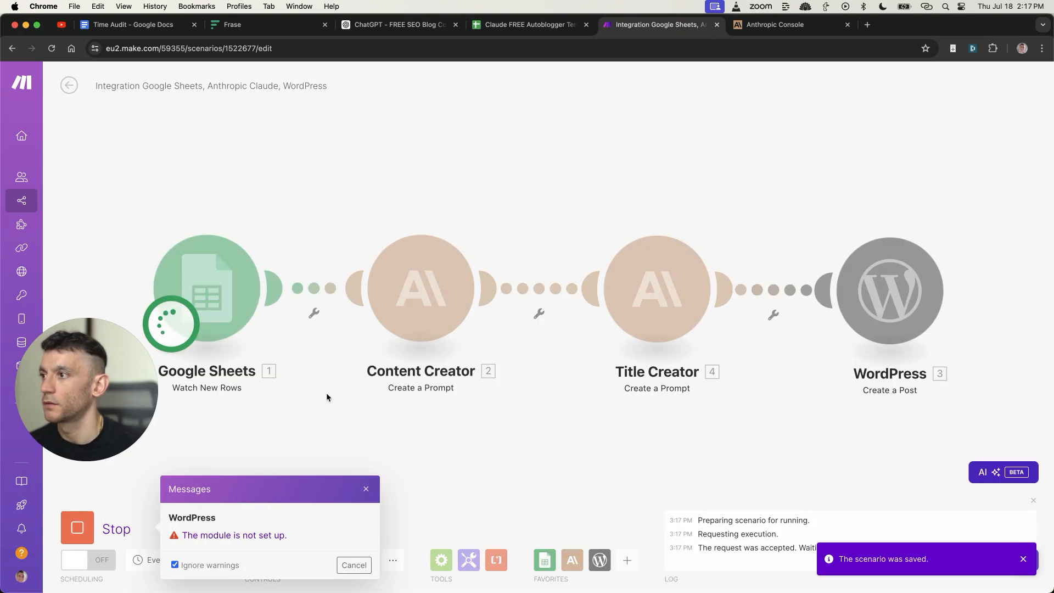
# - Set the Google Sheets module's sheet name to Inputs and run the scenario once
pyautogui.click(363, 489)
pyautogui.click(269, 302)
pyautogui.click(379, 334)
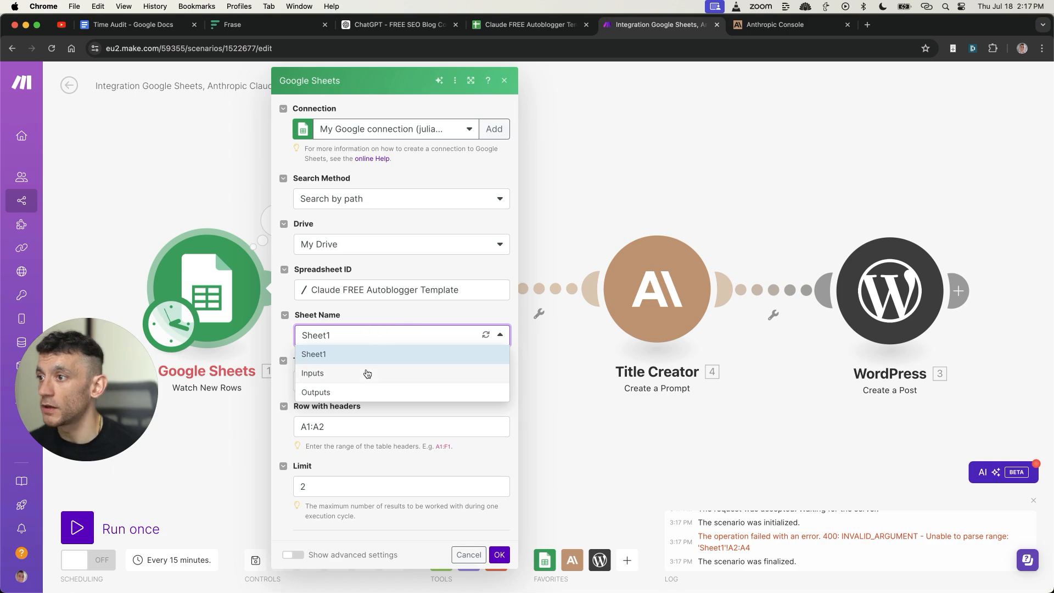
pyautogui.click(318, 378)
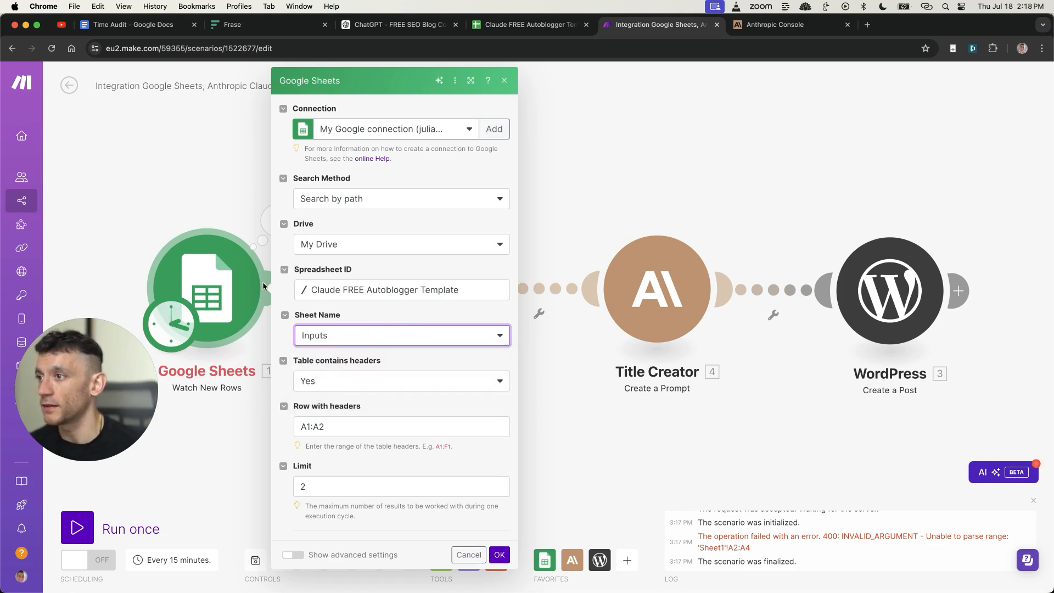
pyautogui.click(499, 554)
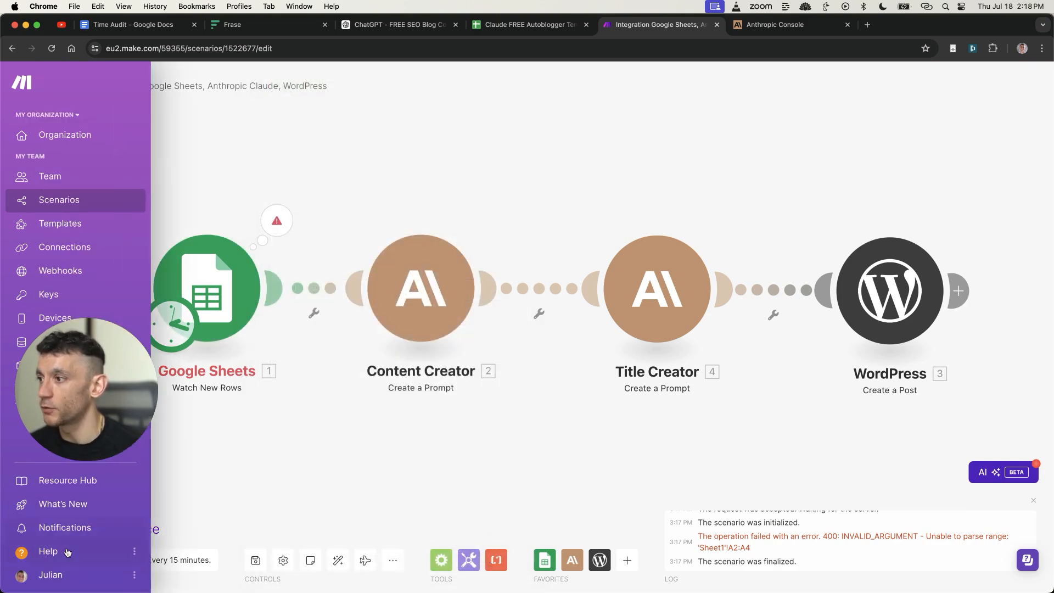
pyautogui.click(85, 528)
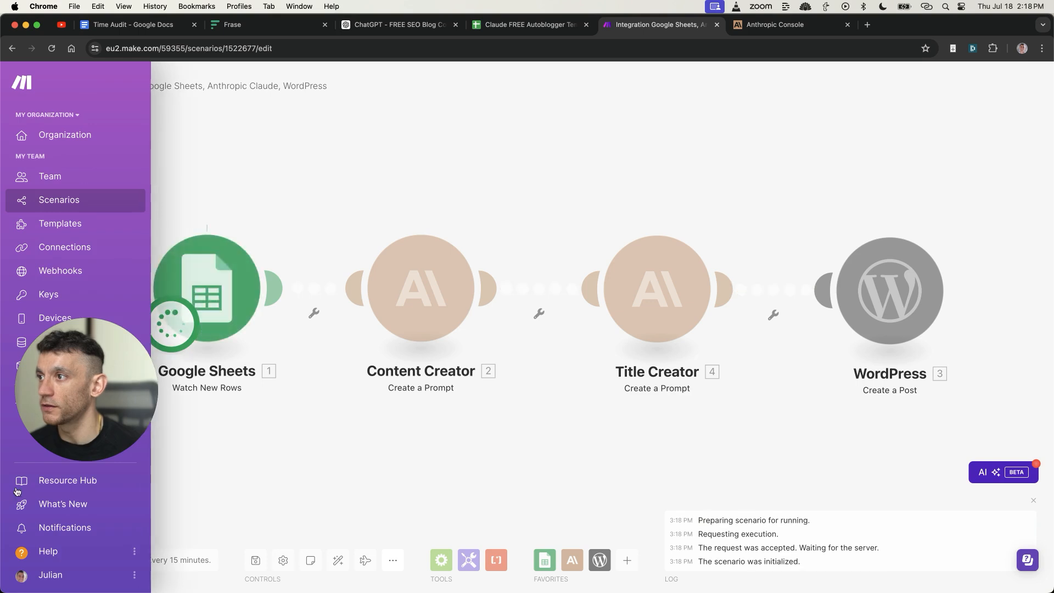
# - Insert the Google Sheets OUTLINE (A) value below "Content Outline =" in the Content Creator prompt and run the scenario once
pyautogui.click(603, 318)
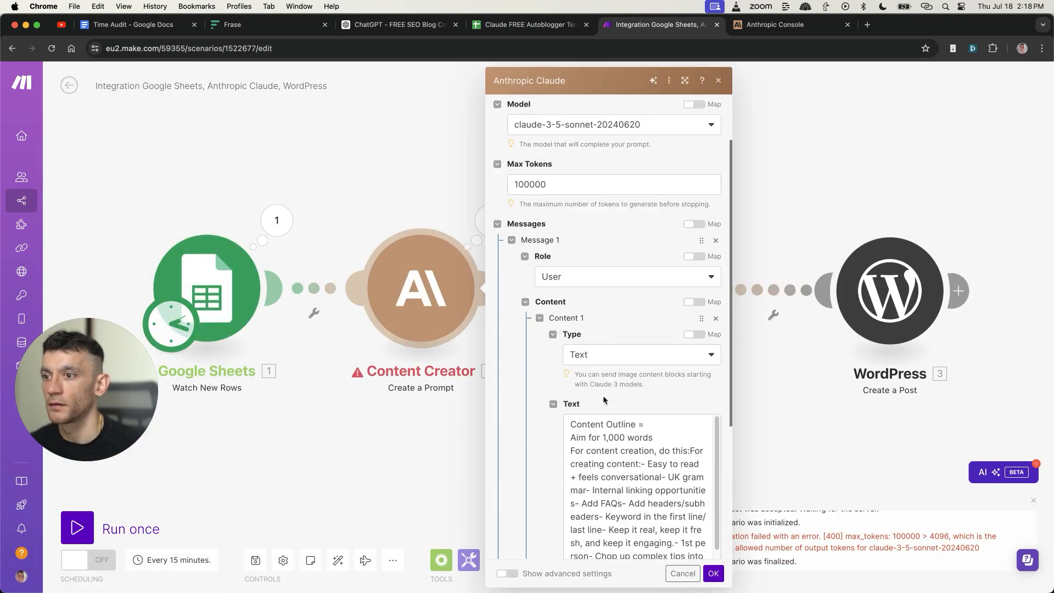
pyautogui.click(630, 407)
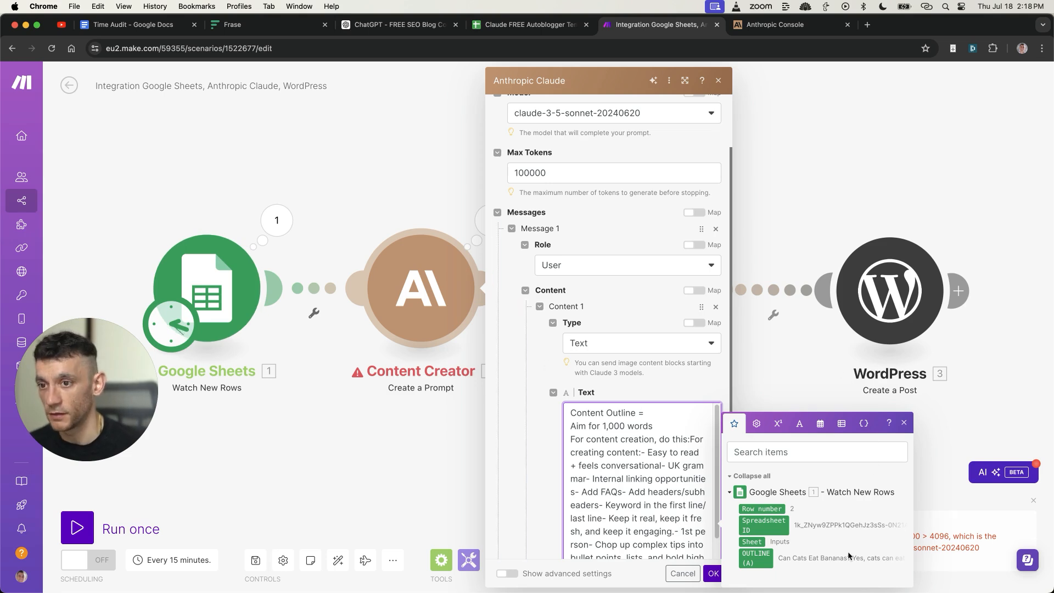
pyautogui.click(761, 552)
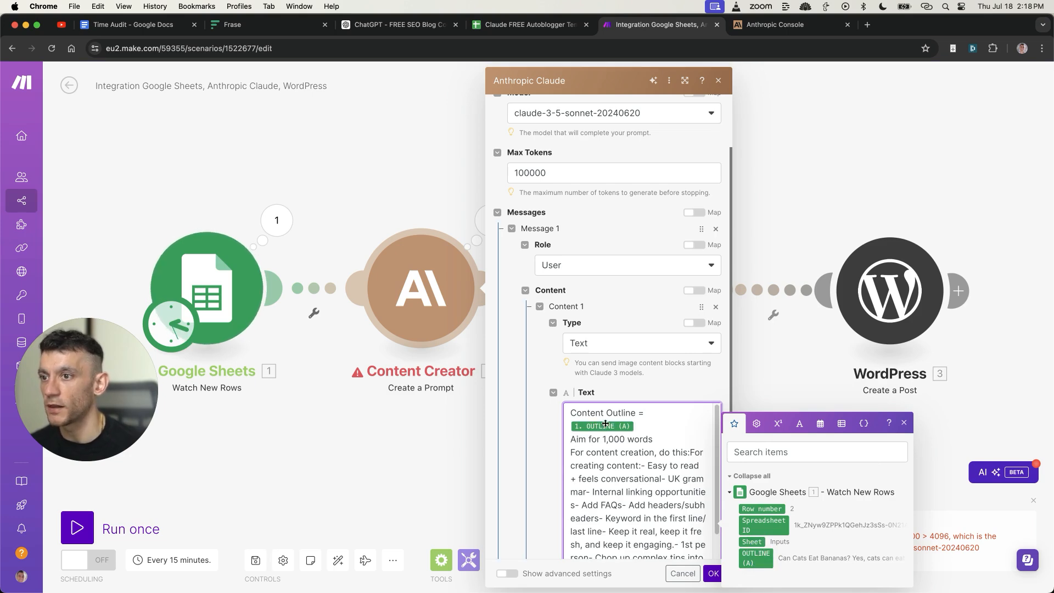
pyautogui.click(716, 572)
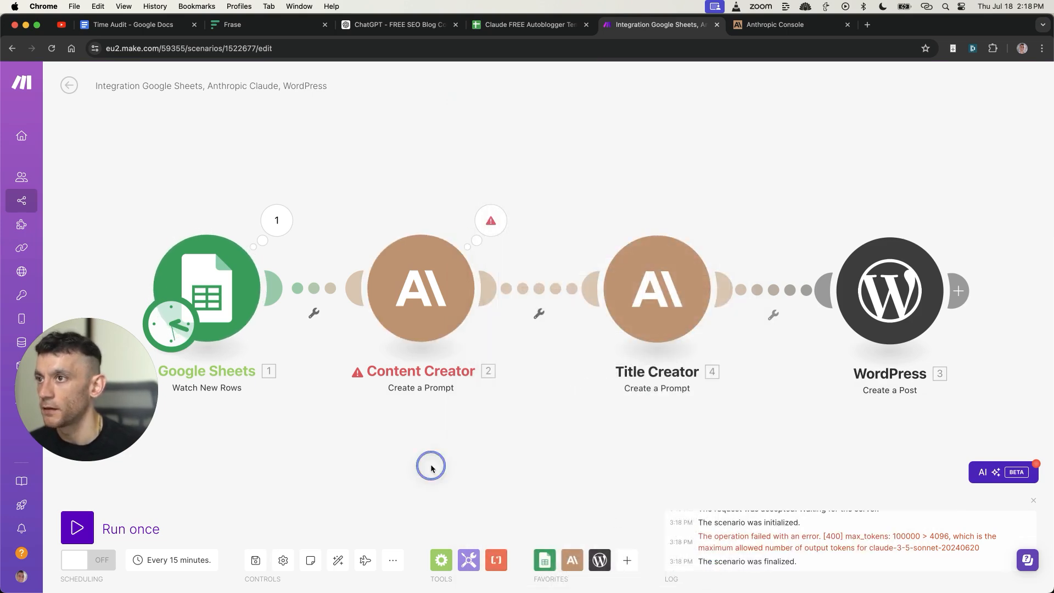
pyautogui.click(82, 534)
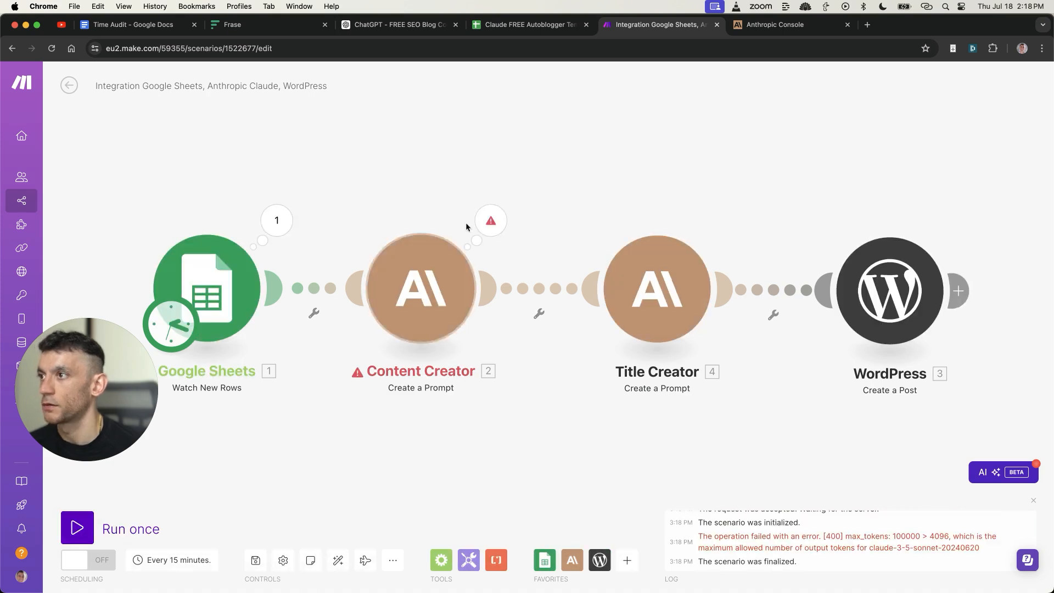
# - Inspect the Content Creator's runtime error and set its Max Tokens to 50000
pyautogui.click(498, 220)
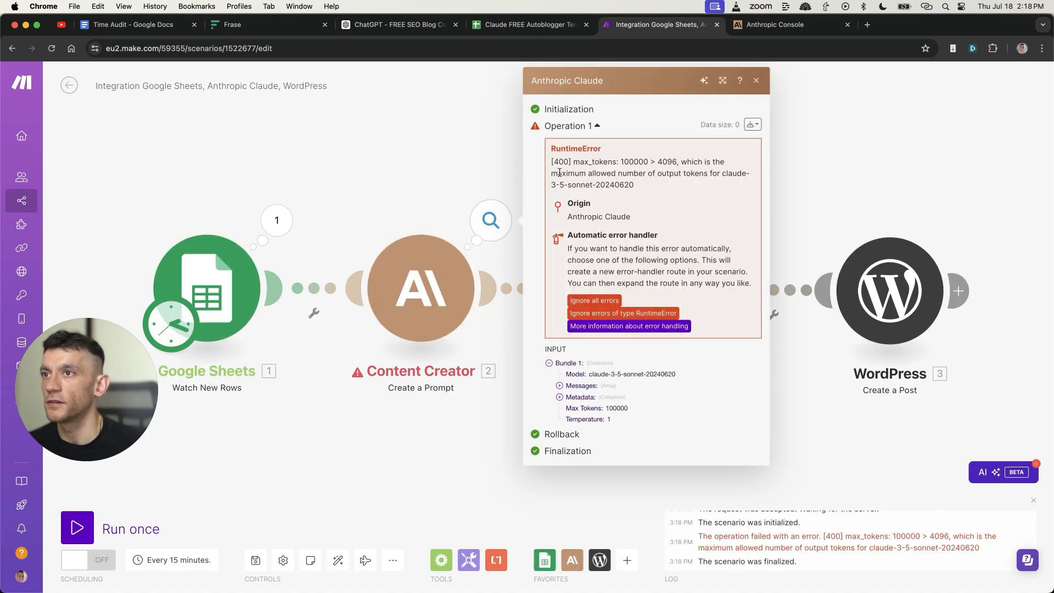
pyautogui.moveTo(655, 161); pyautogui.dragTo(603, 162)
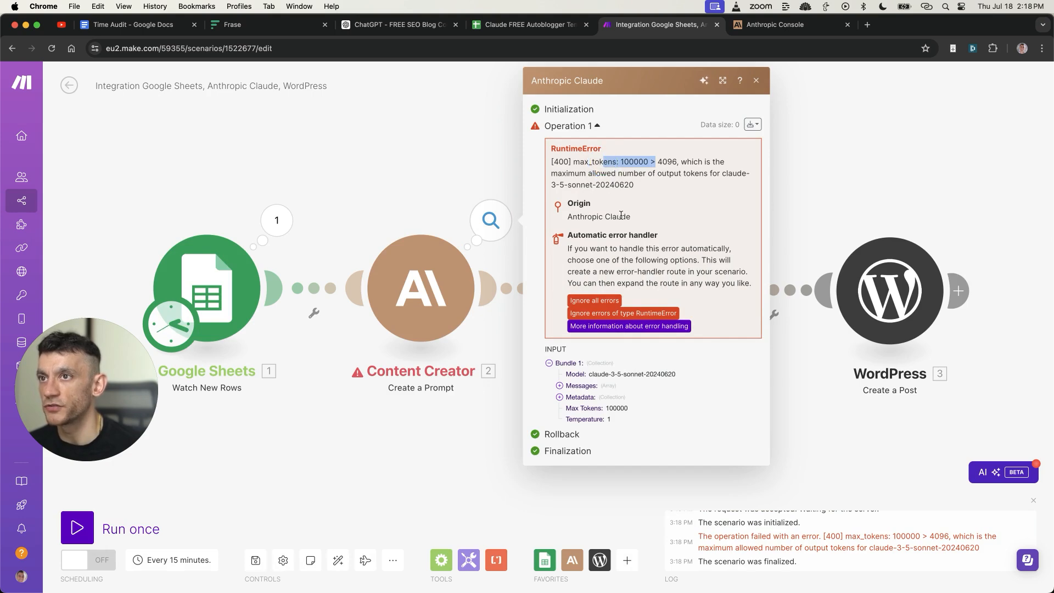
pyautogui.click(421, 288)
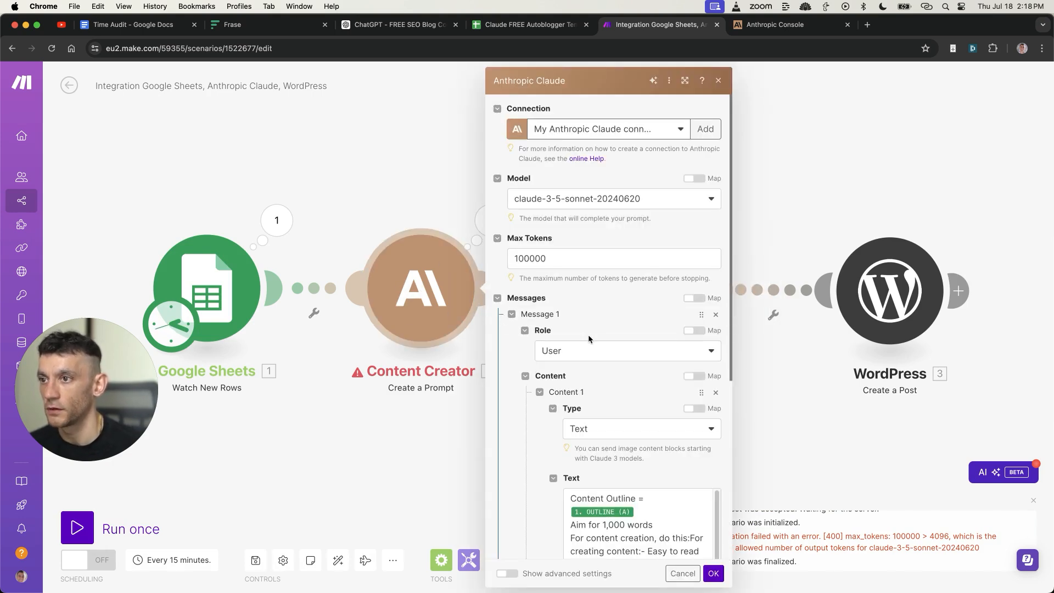
pyautogui.click(577, 258)
pyautogui.write('50')
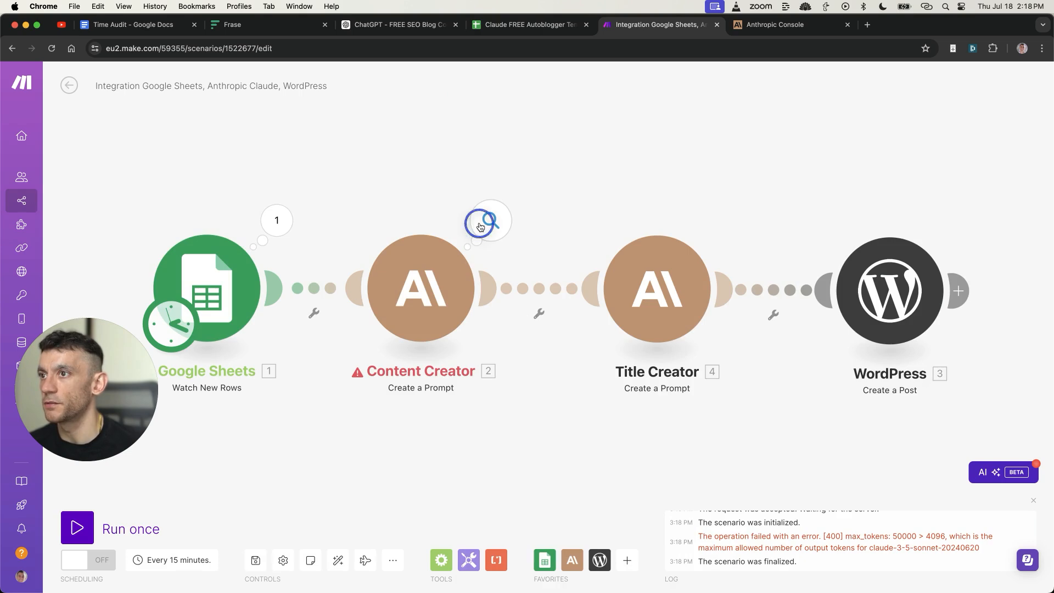
# - Copy the 4096 token limit from the Content Creator's error, paste it as its Max Tokens and run the scenario once
pyautogui.click(490, 220)
pyautogui.doubleClick(666, 163)
pyautogui.press('super+c')
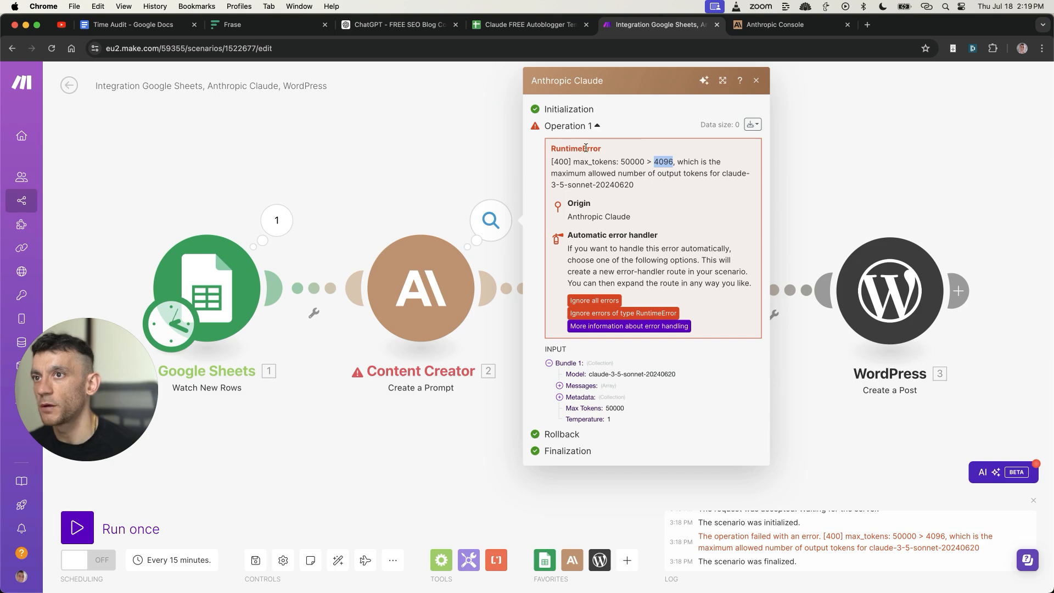
pyautogui.click(429, 436)
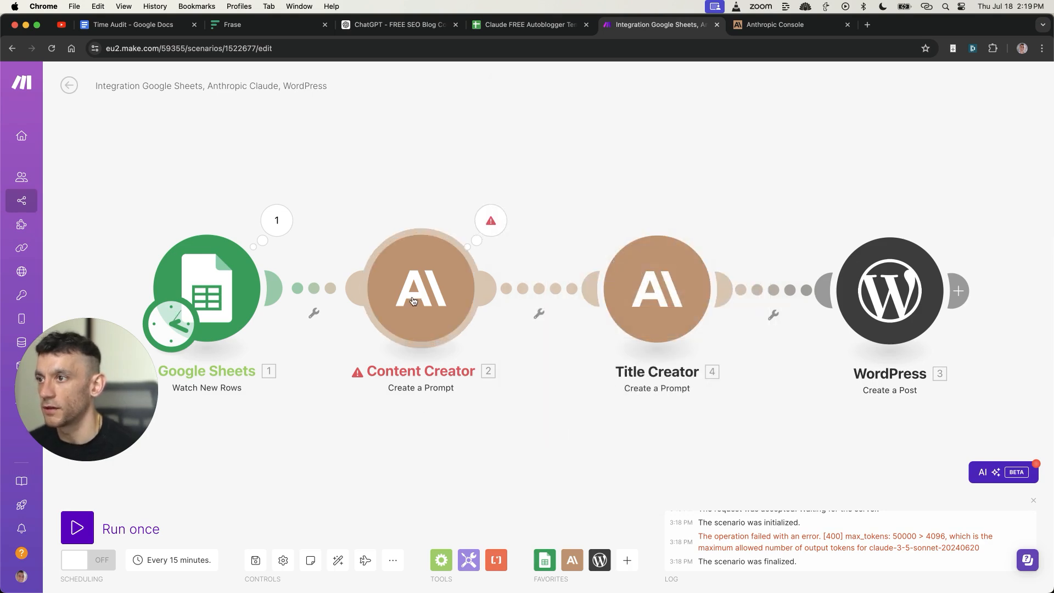
pyautogui.click(417, 291)
pyautogui.click(575, 265)
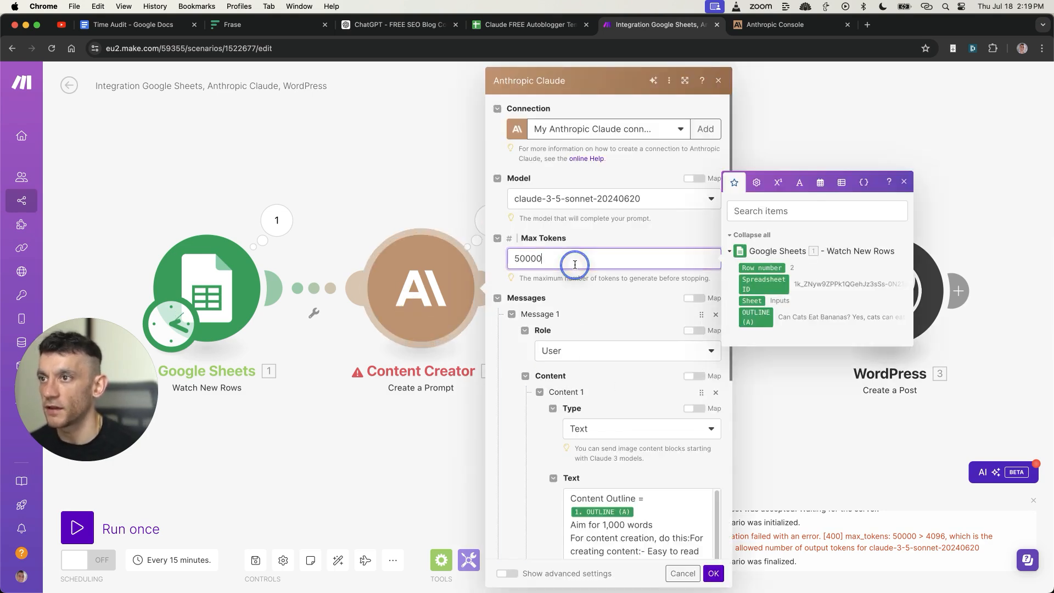
pyautogui.doubleClick(575, 265)
pyautogui.press('super+v')
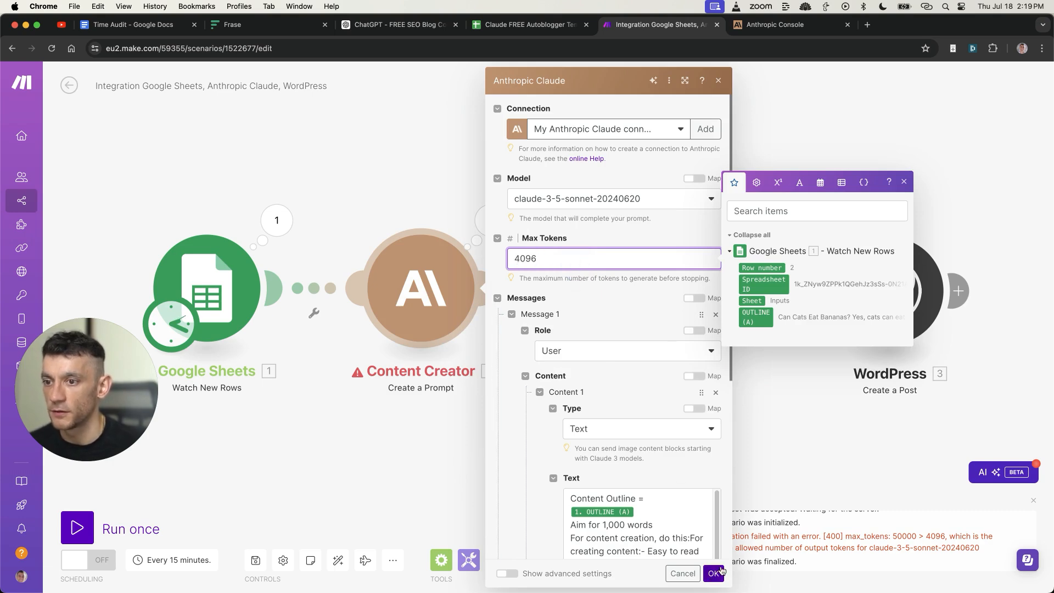
pyautogui.click(720, 572)
pyautogui.click(104, 527)
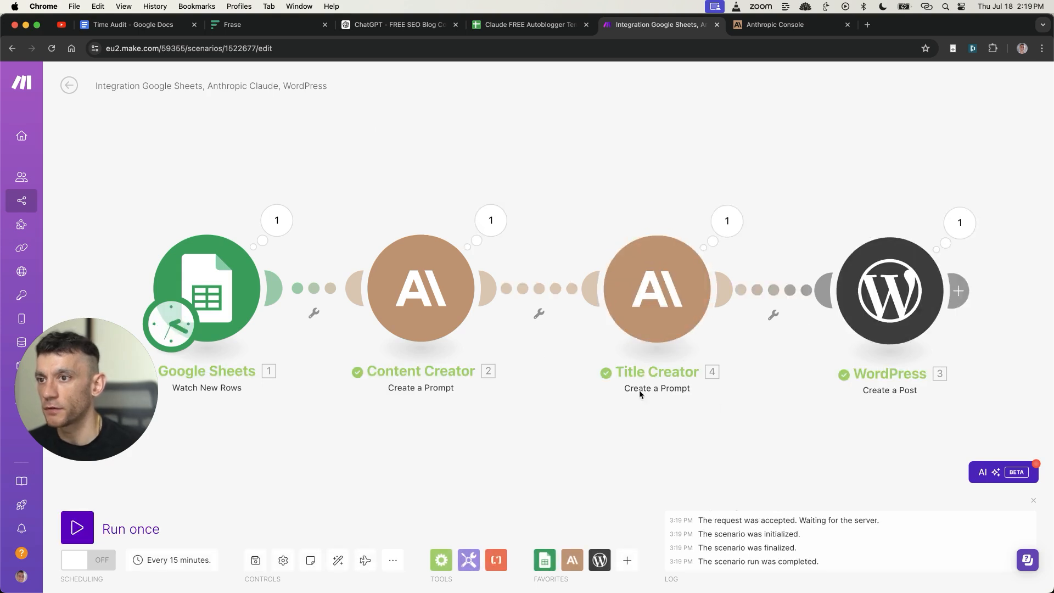
# - Replace the WordPress module's post title with the Title Creator's Content[] output and save the module settings
pyautogui.click(912, 262)
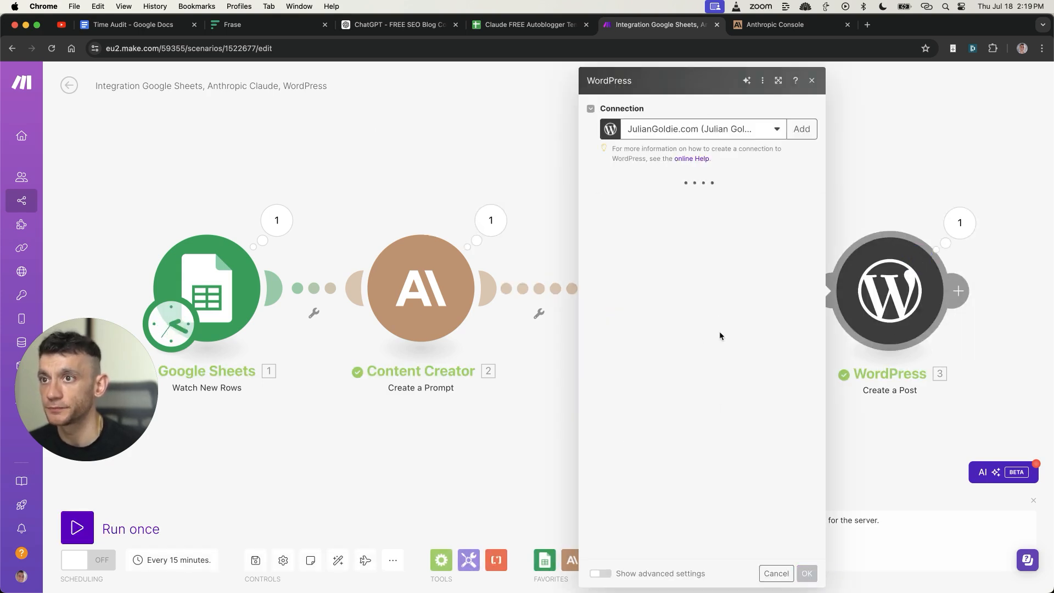
pyautogui.click(676, 198)
pyautogui.press('BackSpace')
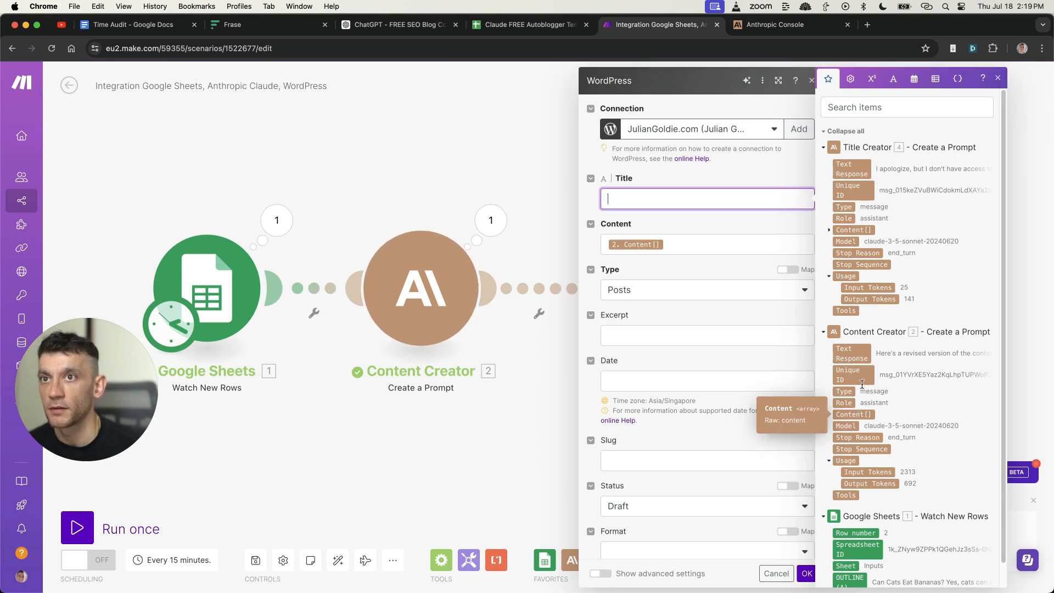
pyautogui.click(857, 231)
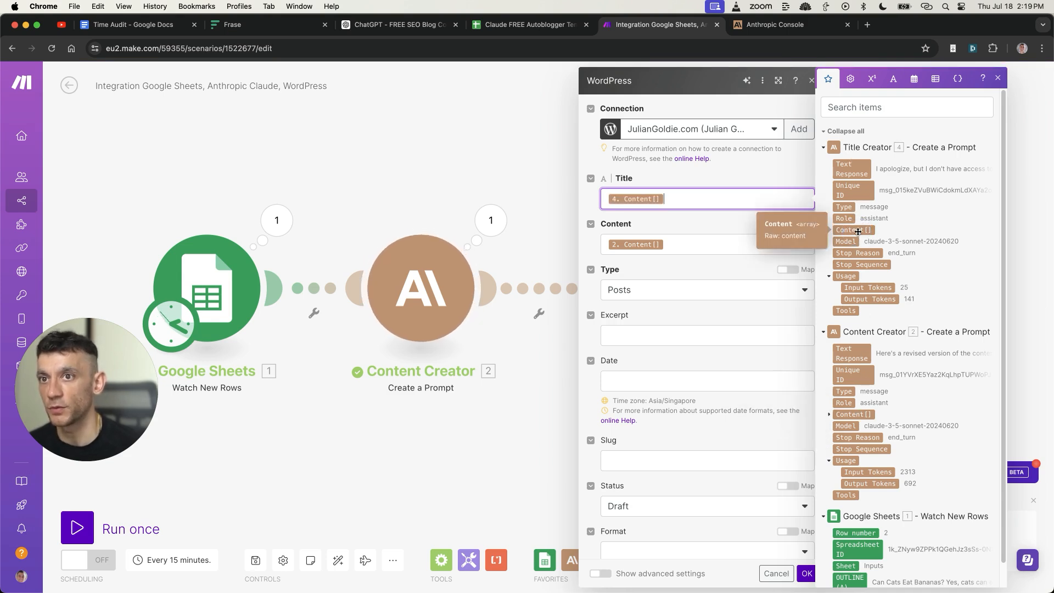
pyautogui.click(777, 342)
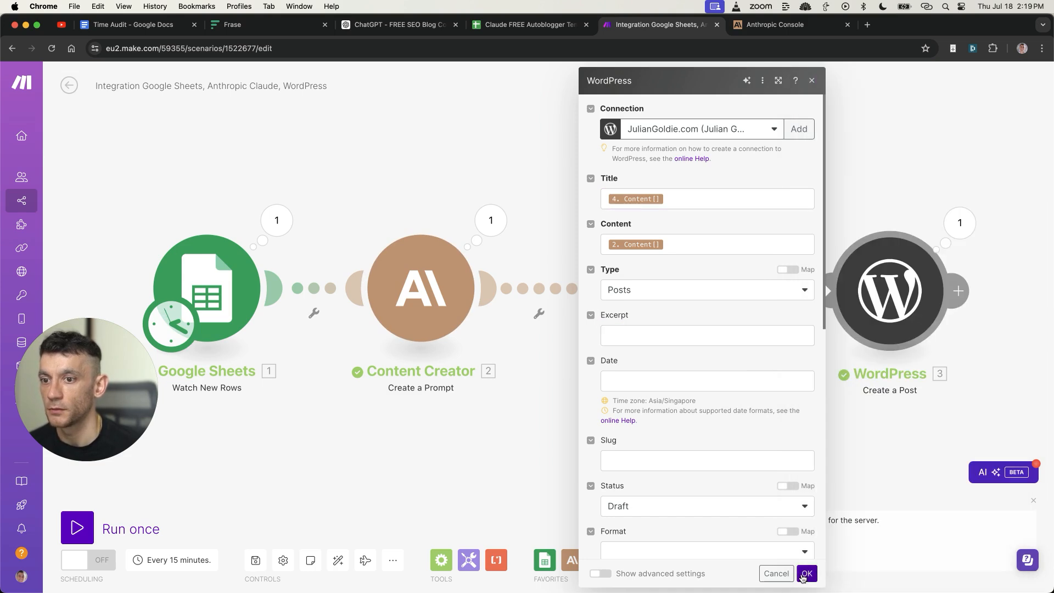
pyautogui.click(807, 573)
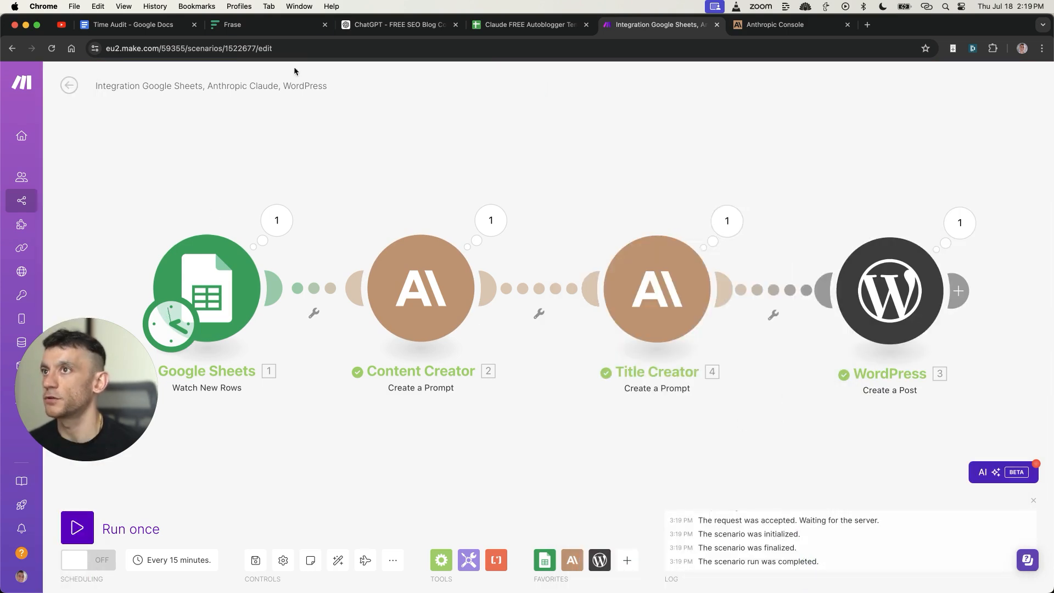
# - Switch to the Claude FREE Autoblogger Template spreadsheet and review the OUTLINE column on the Inputs sheet
pyautogui.click(529, 25)
pyautogui.click(246, 256)
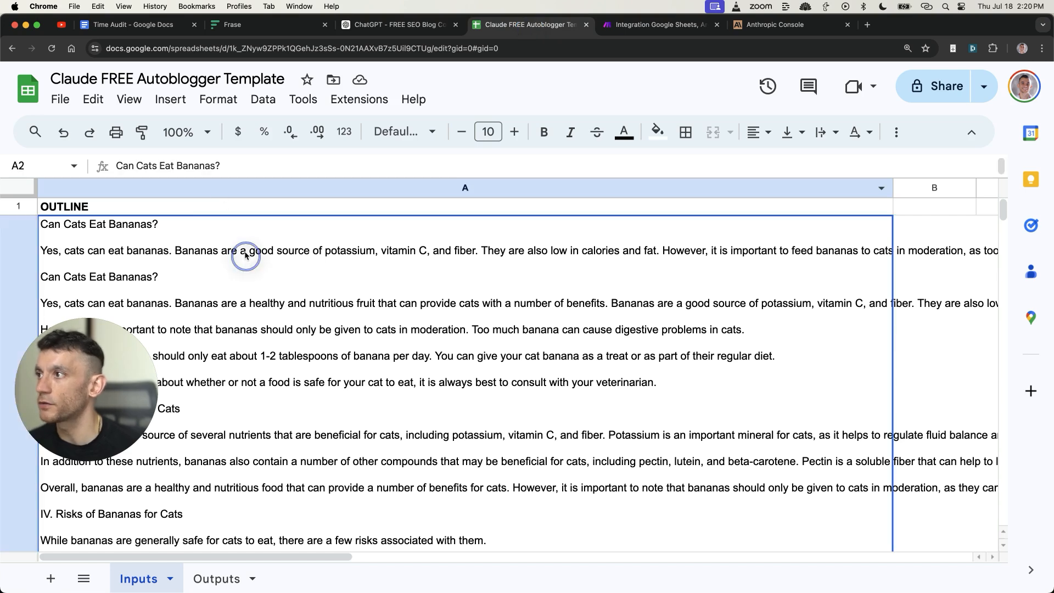
pyautogui.click(190, 187)
pyautogui.scroll(-3, 225, 279)
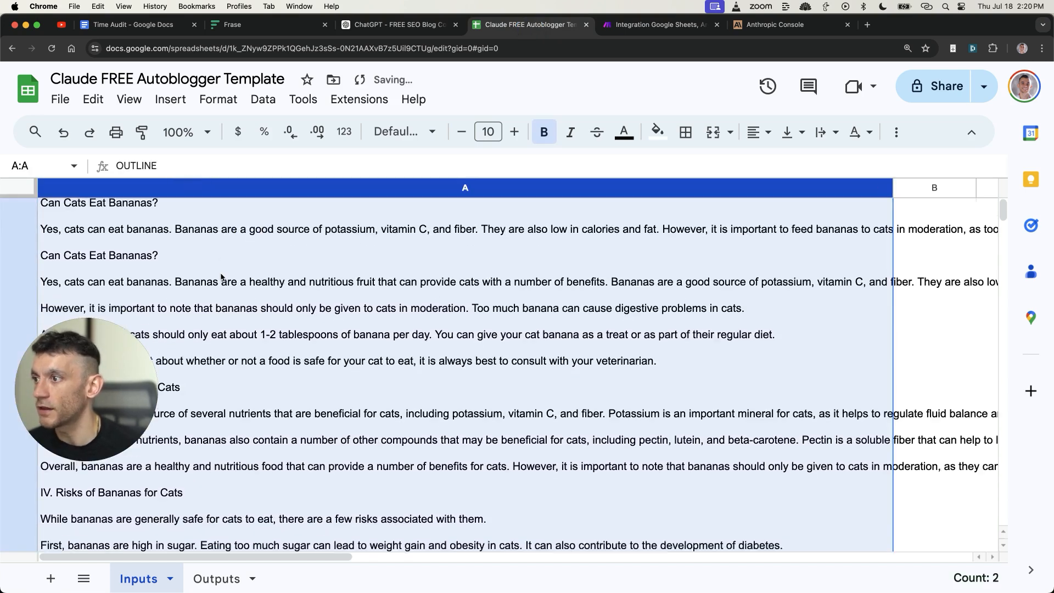
pyautogui.scroll(-3, 237, 294)
pyautogui.scroll(10, 389, 297)
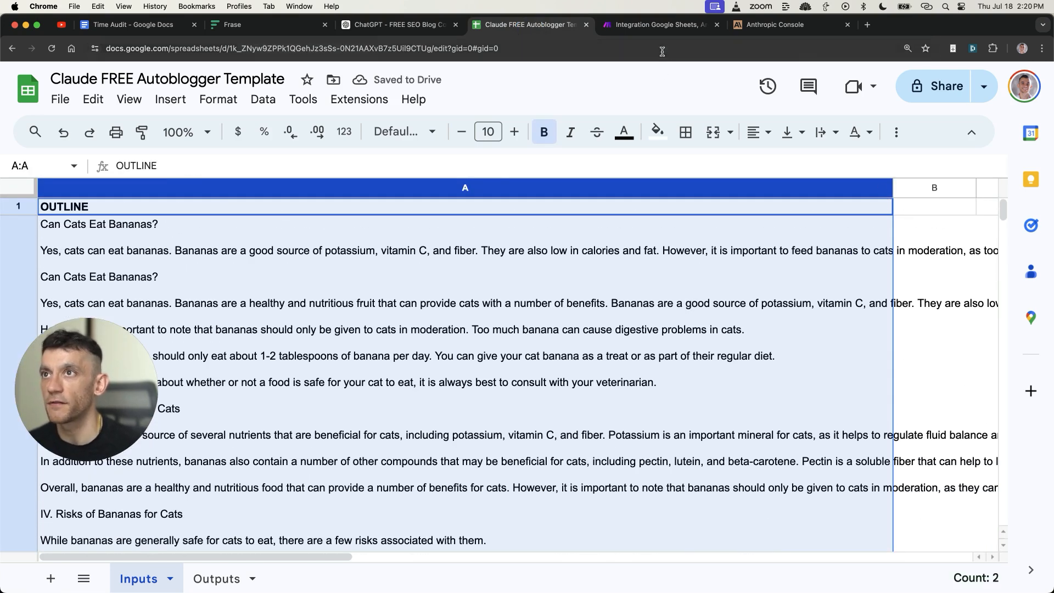
# - Switch to the Anthropic Console and check the total tokens out for Jul 2024 on the Usage page
pyautogui.click(649, 32)
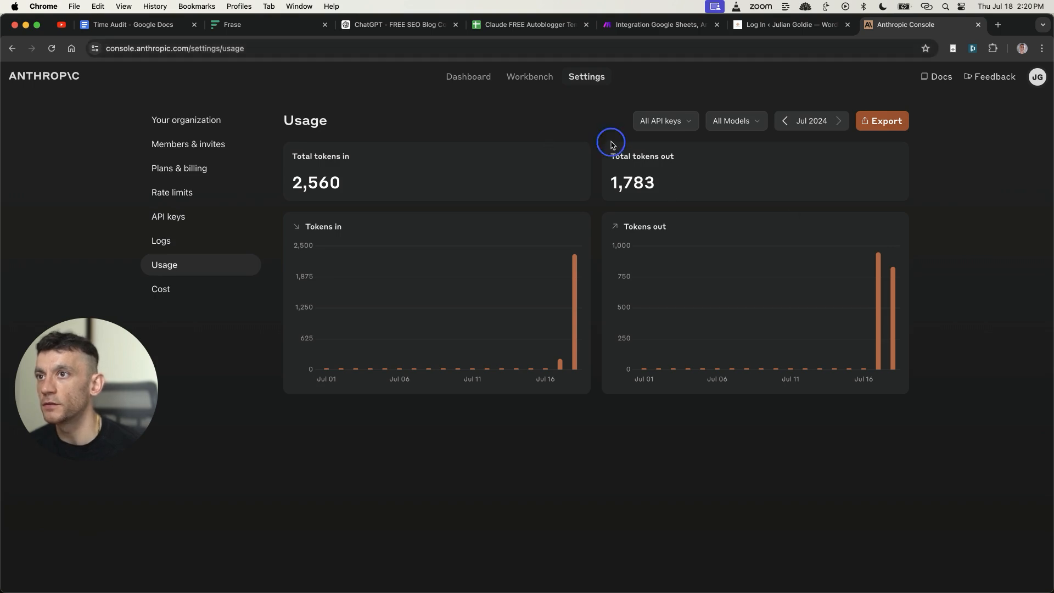
pyautogui.moveTo(611, 144); pyautogui.dragTo(671, 190)
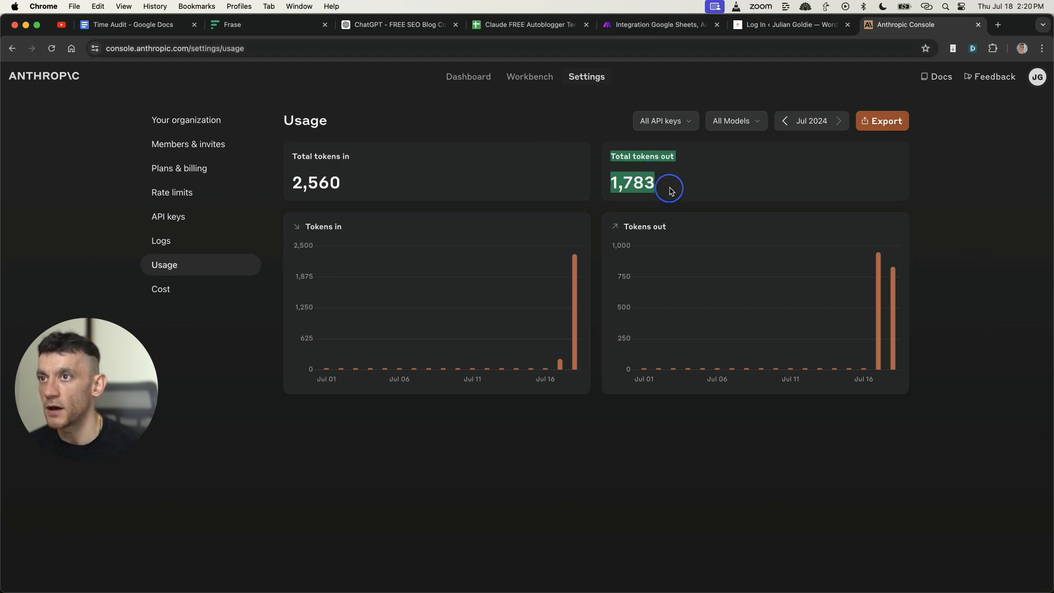
pyautogui.click(678, 198)
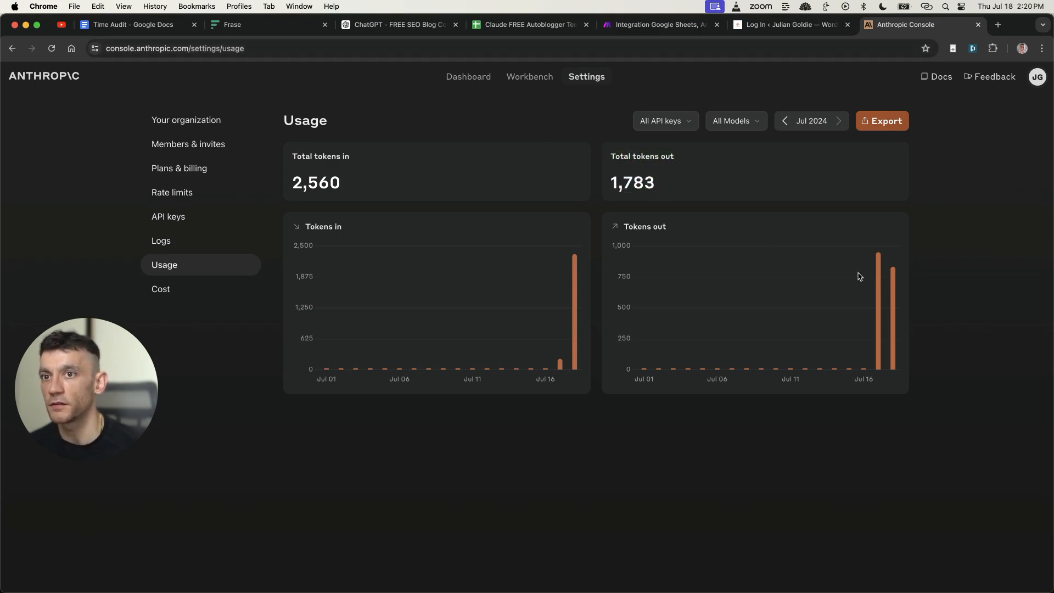
# - Switch to the WordPress posts list, open the newest draft for editing and examine its title and body text
pyautogui.click(780, 27)
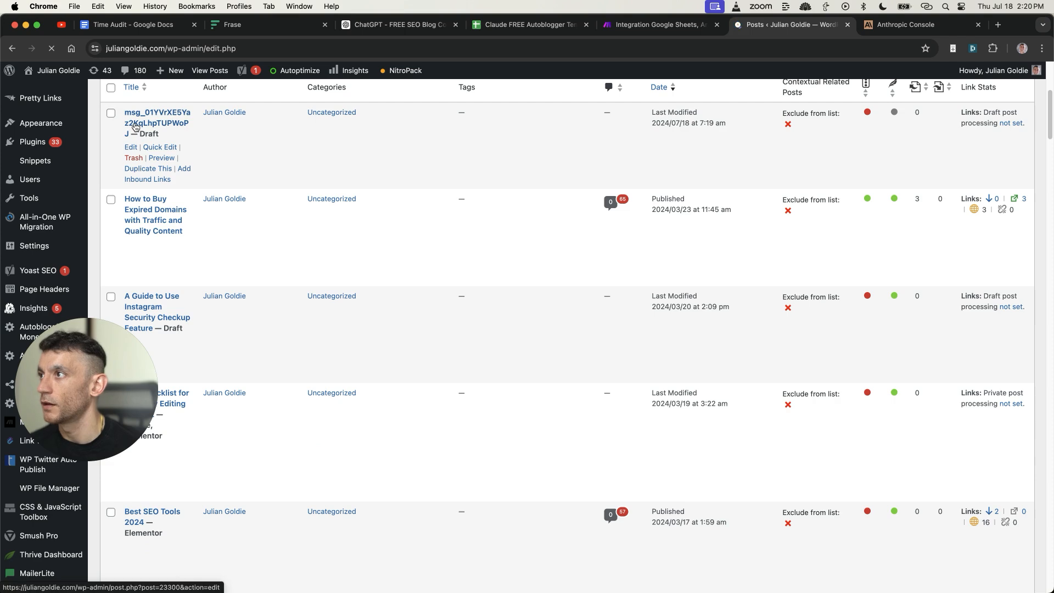
pyautogui.scroll(2, 186, 135)
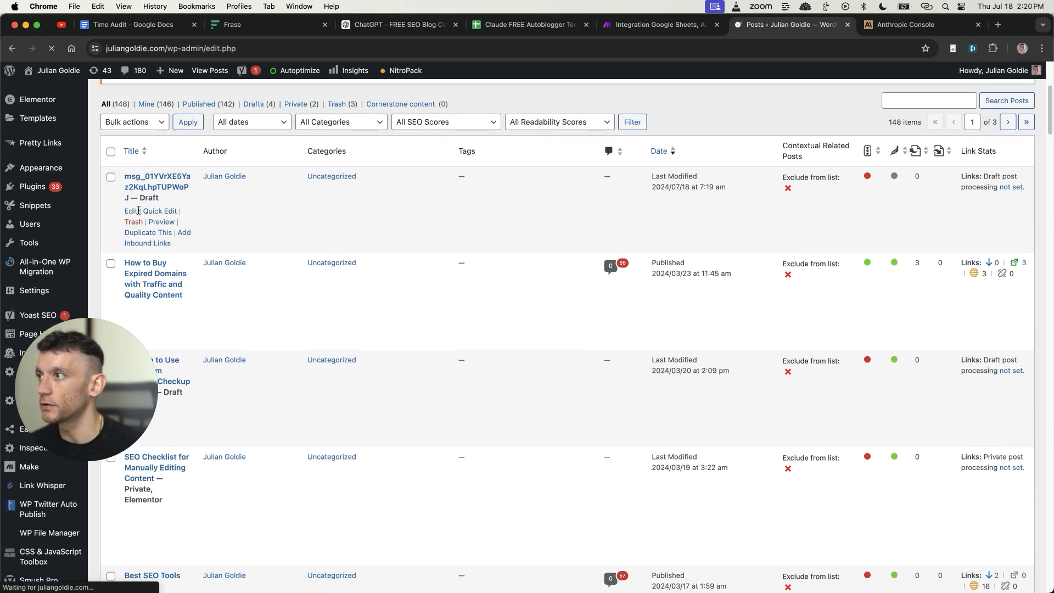
pyautogui.scroll(1, 164, 197)
pyautogui.moveTo(167, 198); pyautogui.dragTo(112, 165)
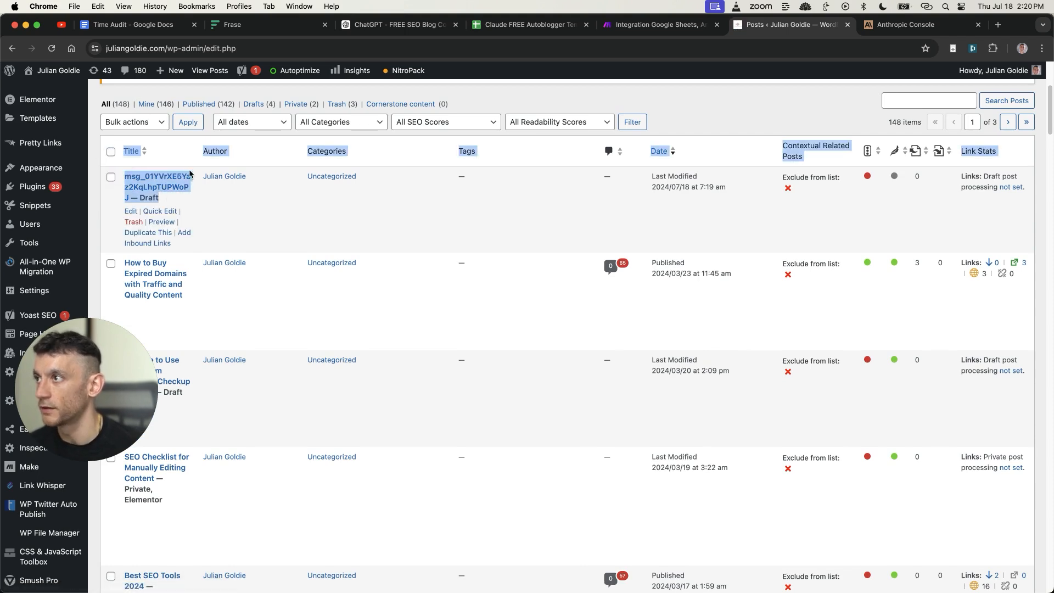
pyautogui.click(214, 202)
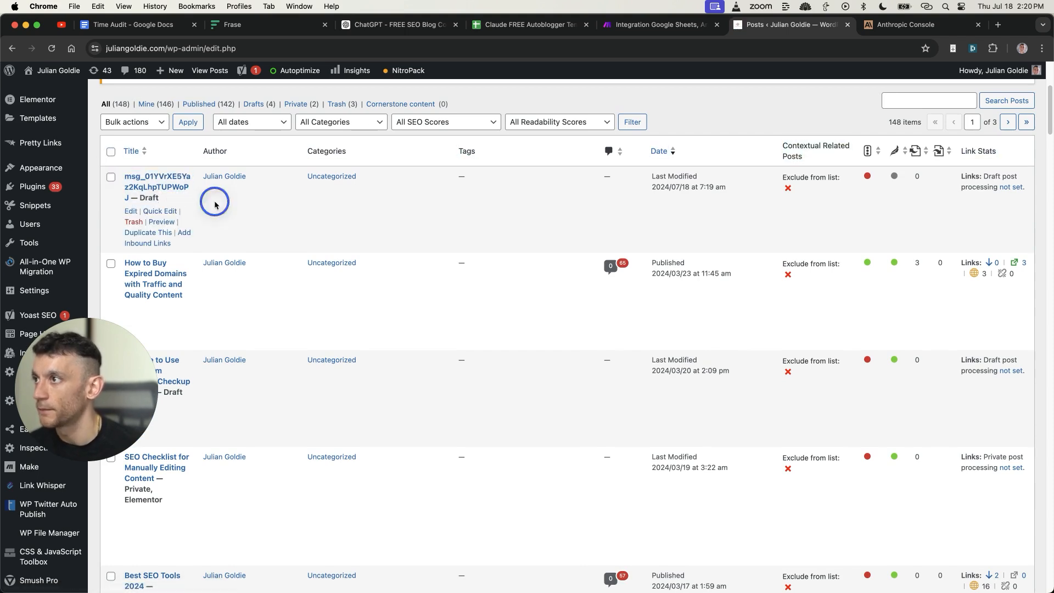
pyautogui.click(130, 210)
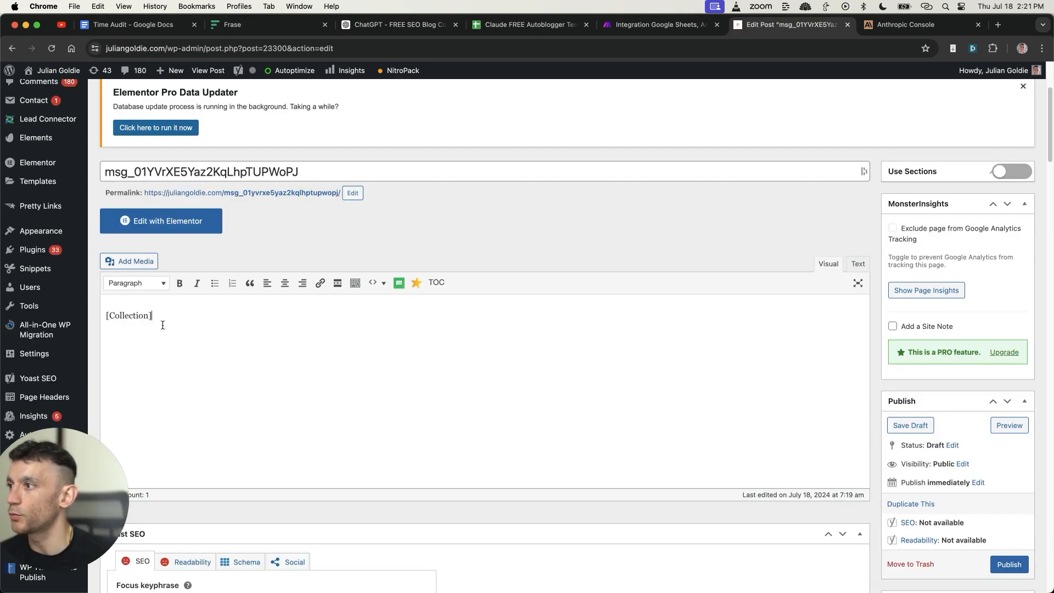
pyautogui.moveTo(181, 327); pyautogui.dragTo(84, 303)
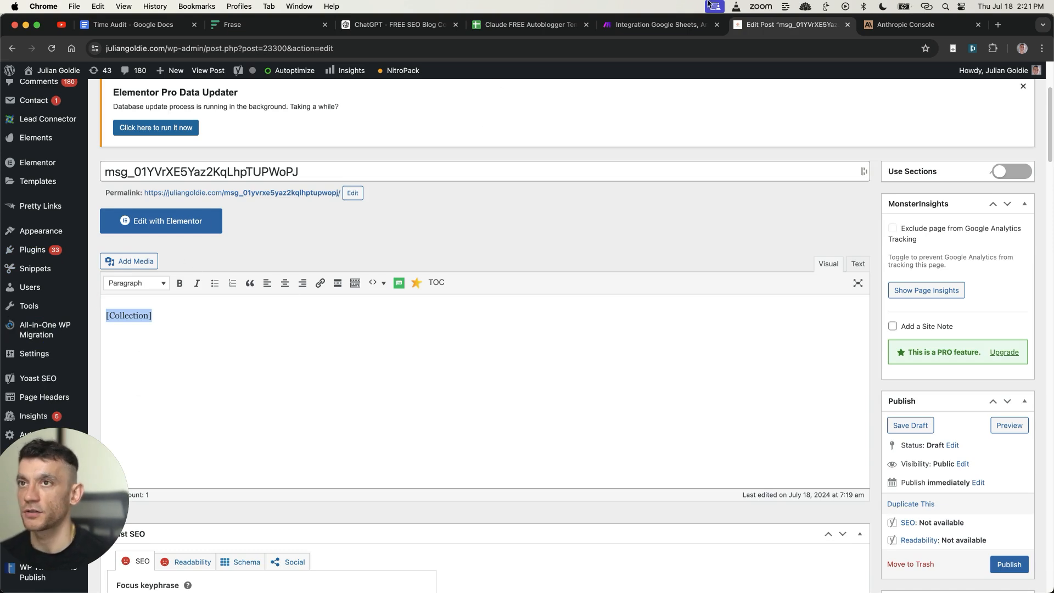
# - Switch to the Make scenario and replace the WordPress module's post content with the Content Creator's Content[]: Text output, saving the module settings
pyautogui.click(179, 365)
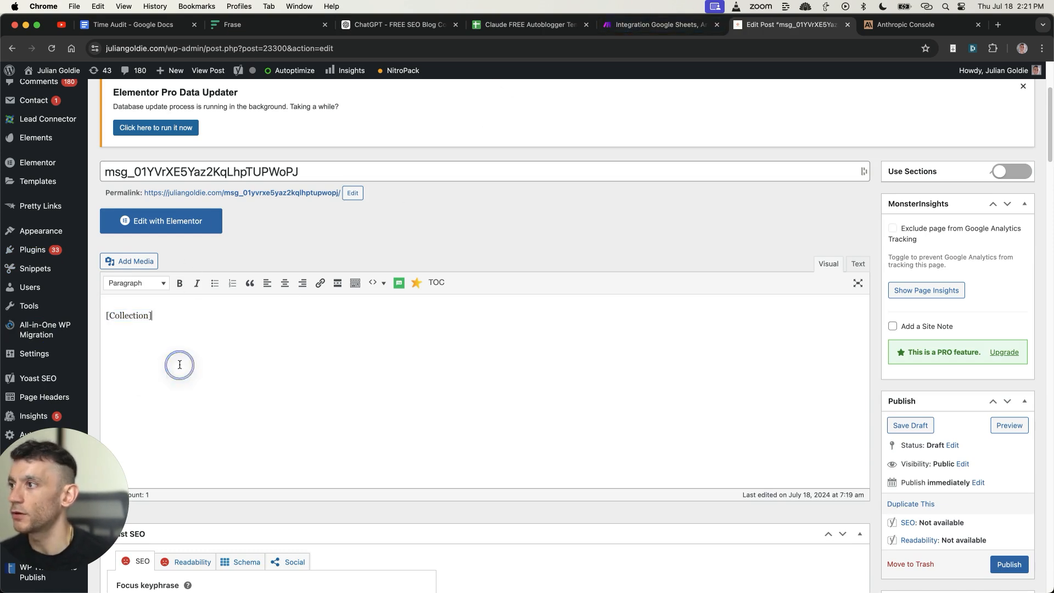
pyautogui.click(633, 23)
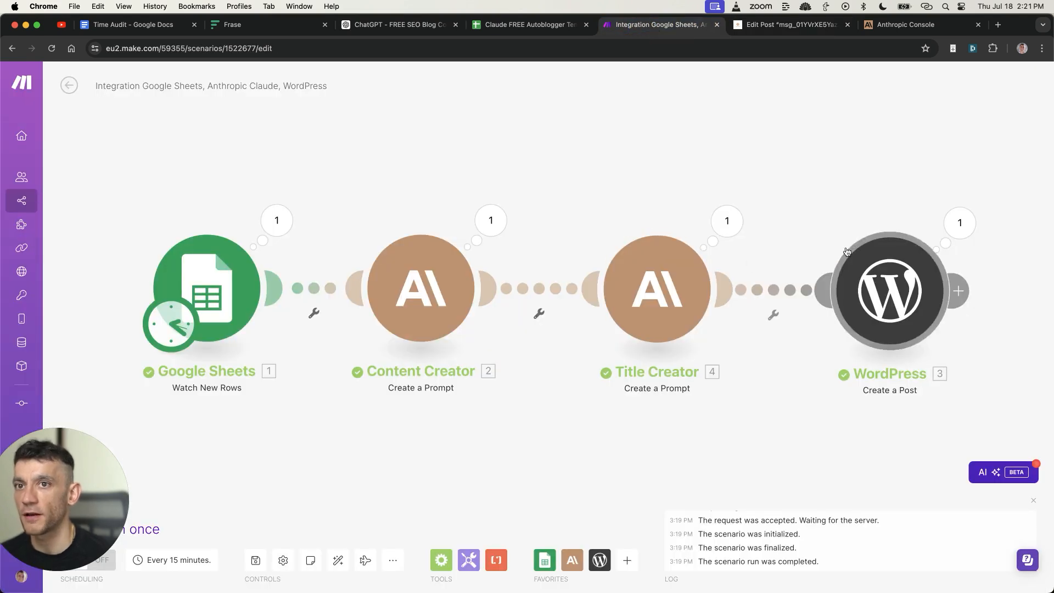
pyautogui.click(866, 269)
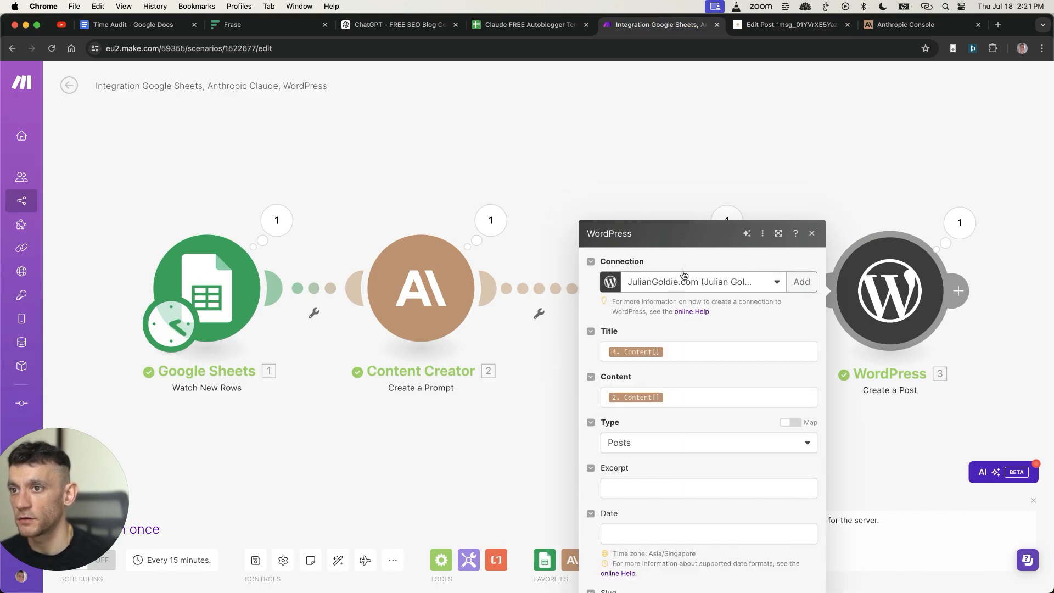
pyautogui.click(685, 239)
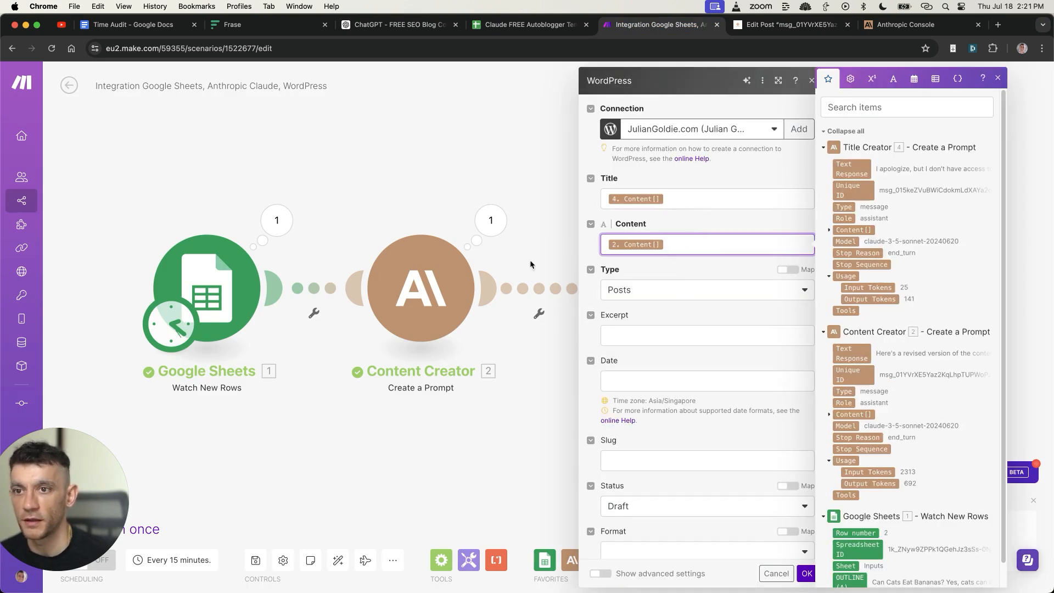
pyautogui.click(832, 230)
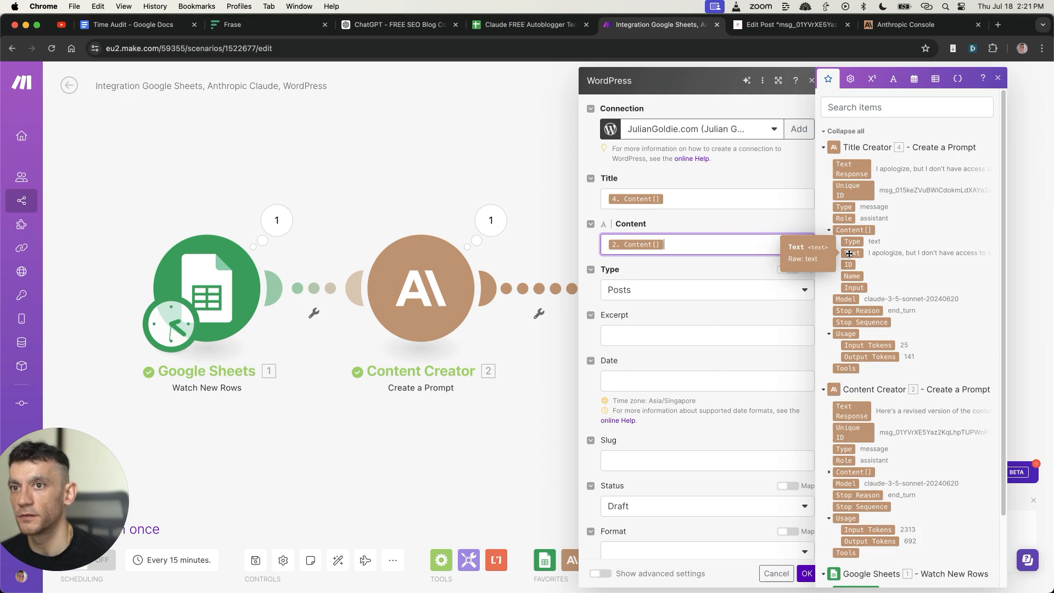
pyautogui.click(849, 253)
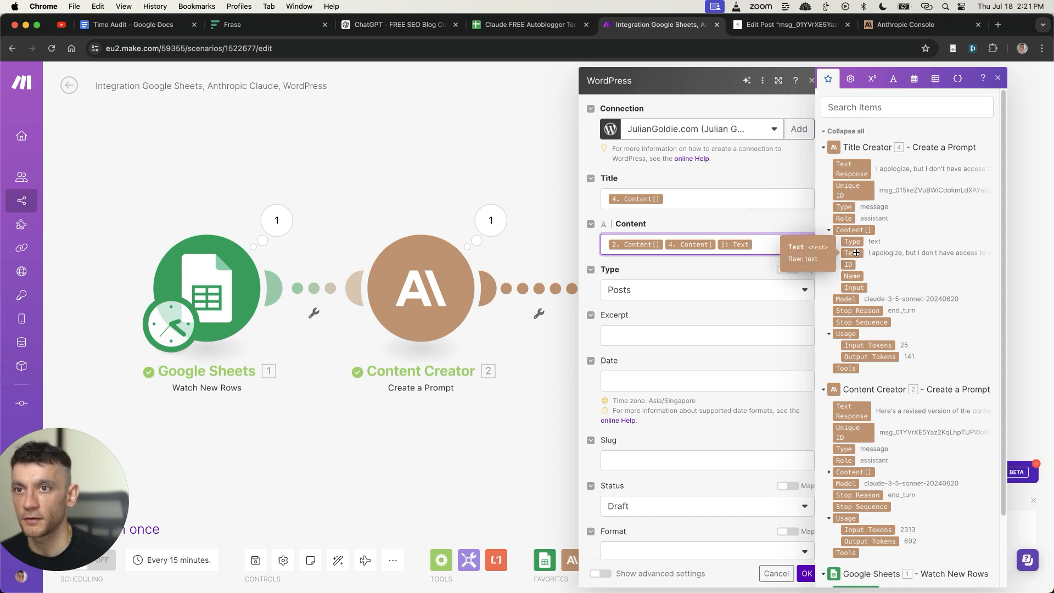
pyautogui.press('Left')
pyautogui.press('Left')
pyautogui.press('BackSpace')
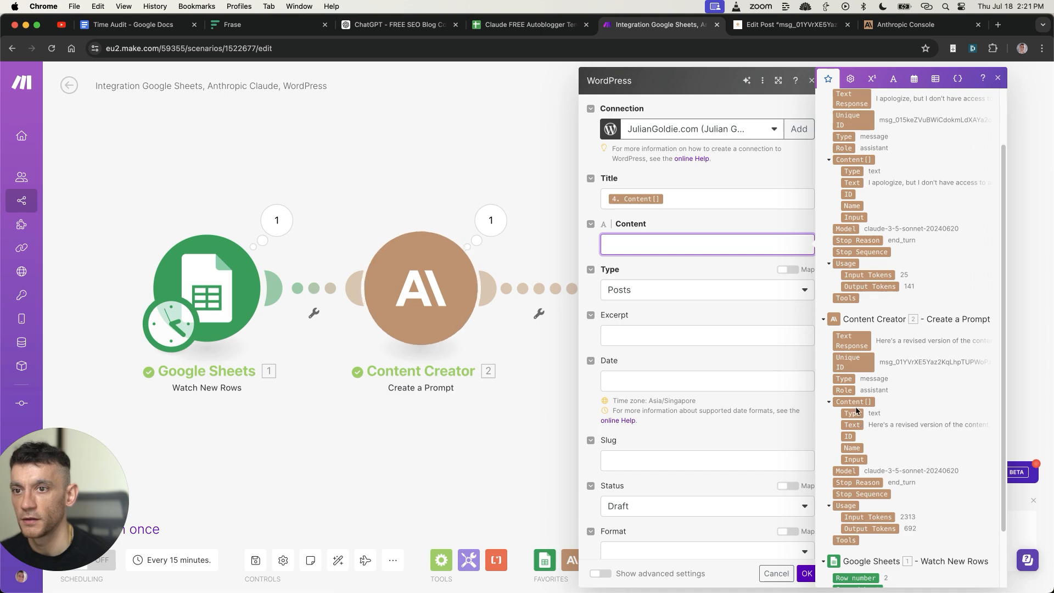
pyautogui.click(857, 425)
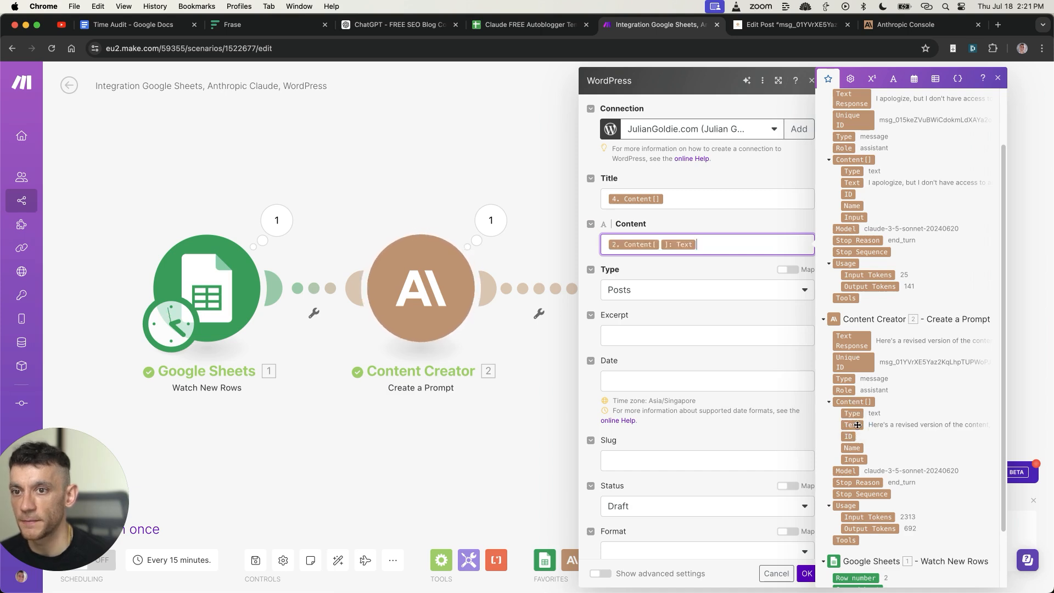
pyautogui.click(807, 573)
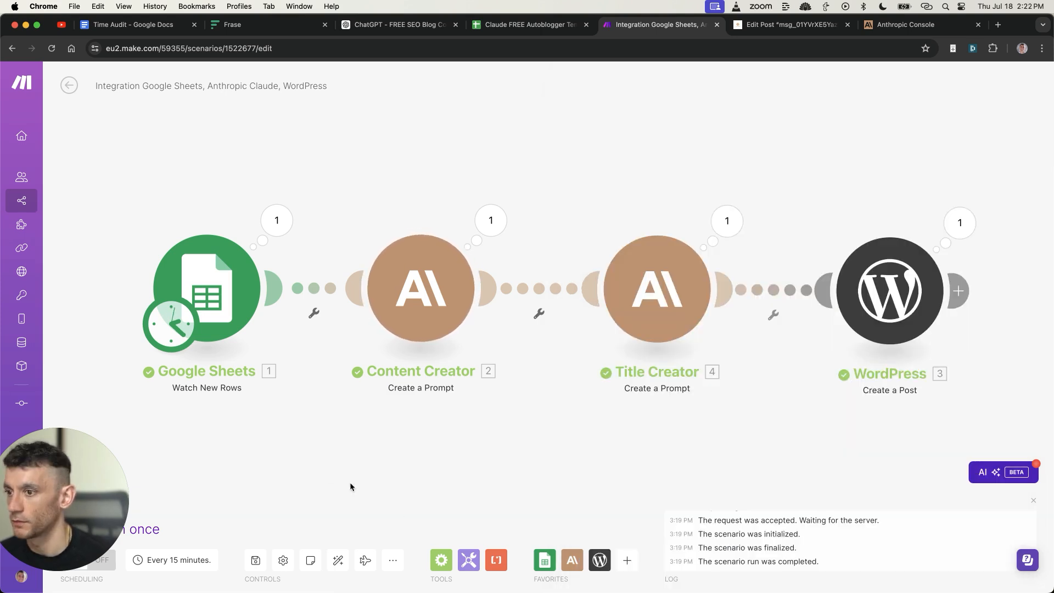
# - Set the Google Sheets trigger to start from manually chosen row 2, the "Can Cats Eat Bananas?" outline, and run the scenario once
pyautogui.moveTo(58, 512); pyautogui.dragTo(71, 367)
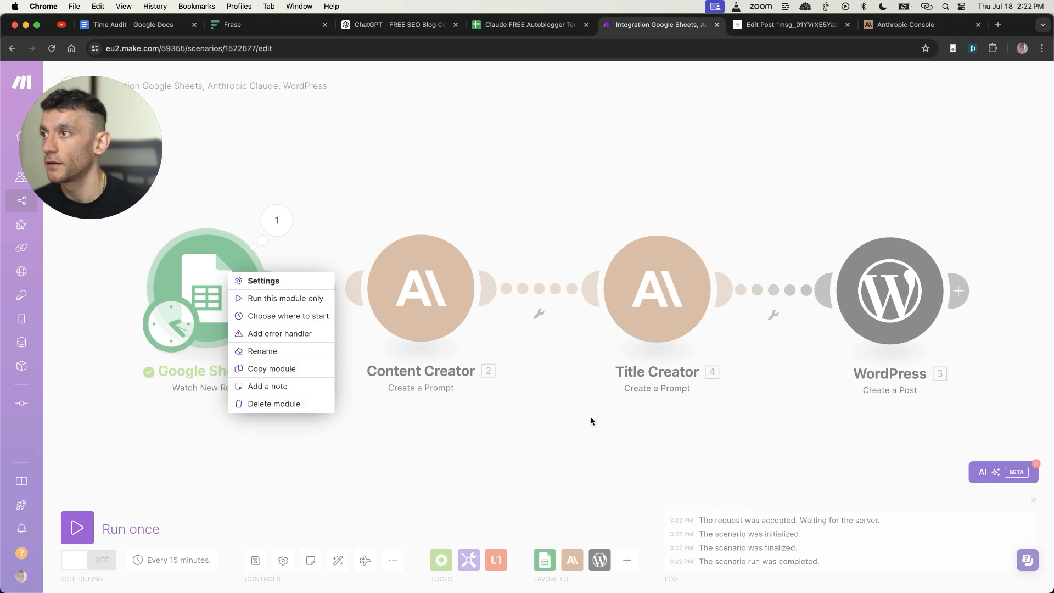
pyautogui.click(592, 421)
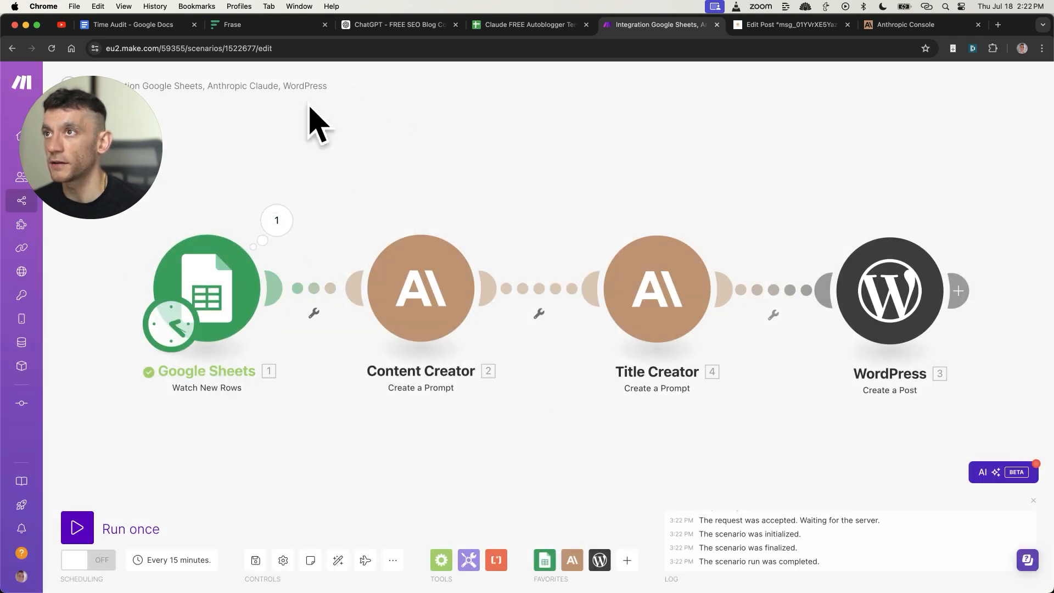
pyautogui.rightClick(240, 292)
pyautogui.click(291, 333)
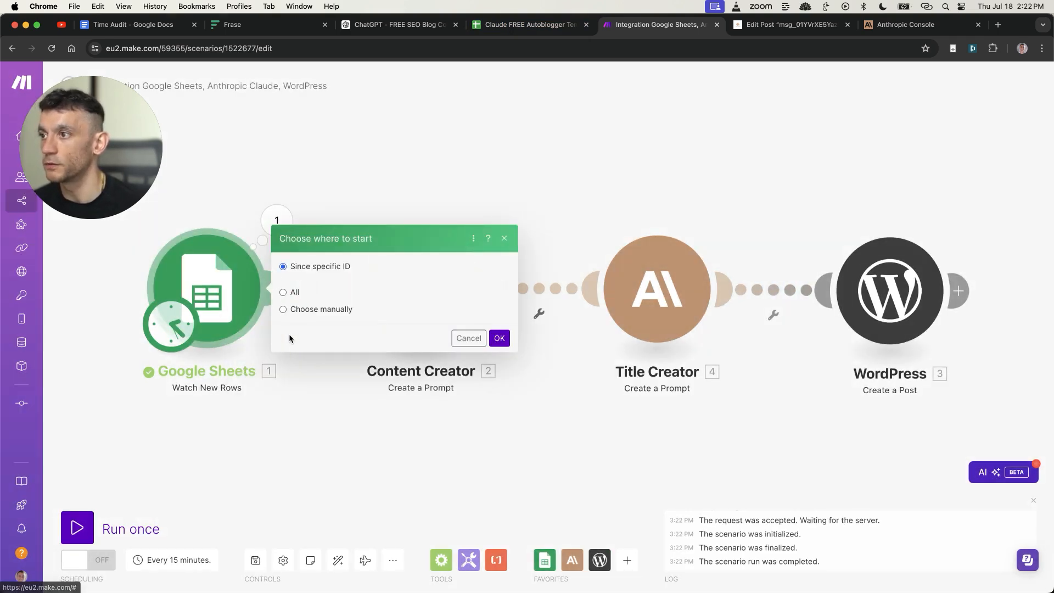
pyautogui.click(330, 286)
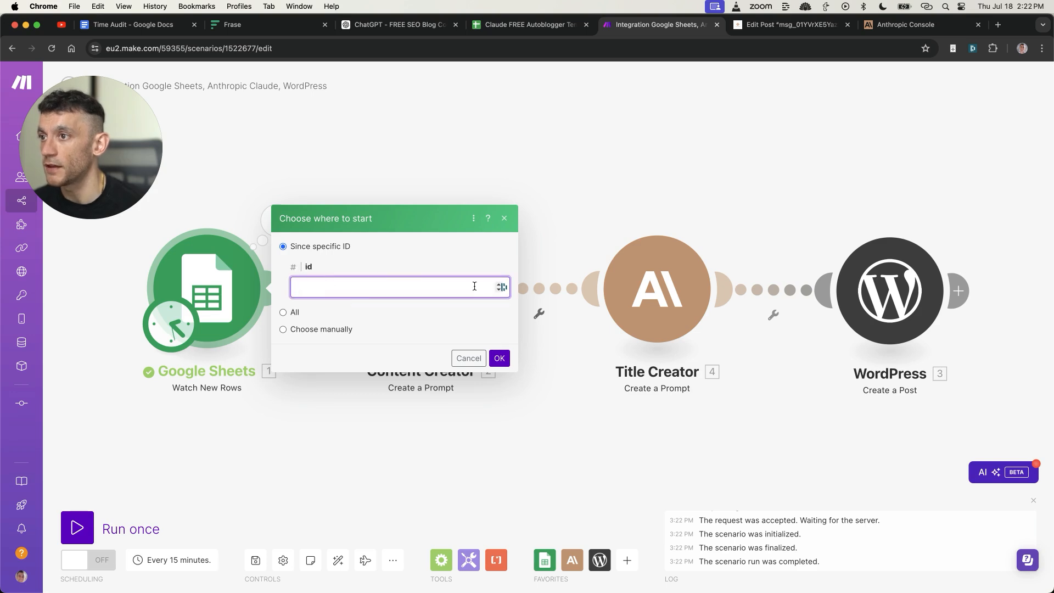
pyautogui.click(309, 331)
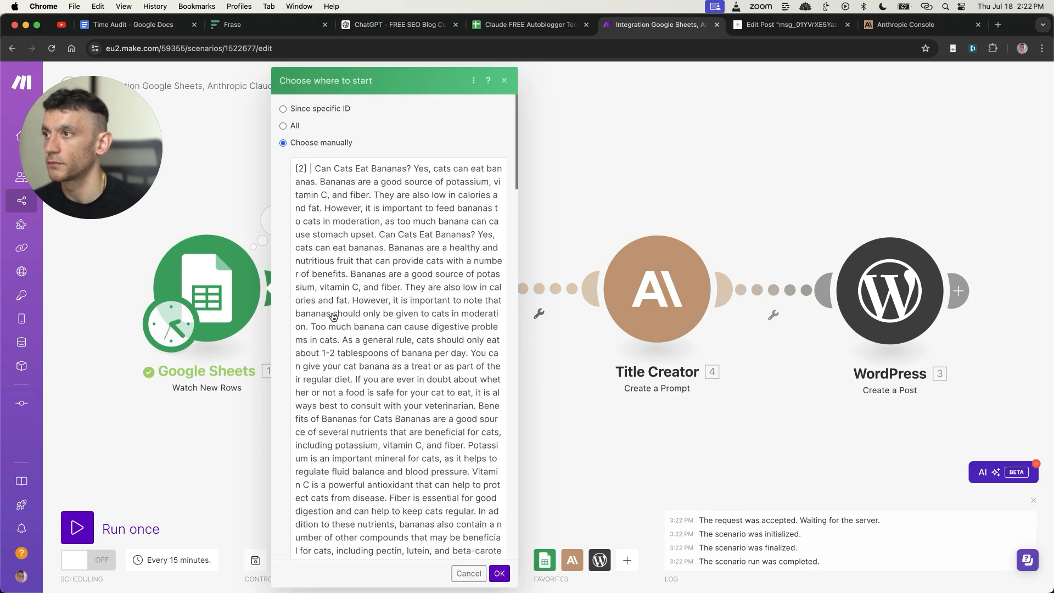
pyautogui.scroll(-15, 488, 551)
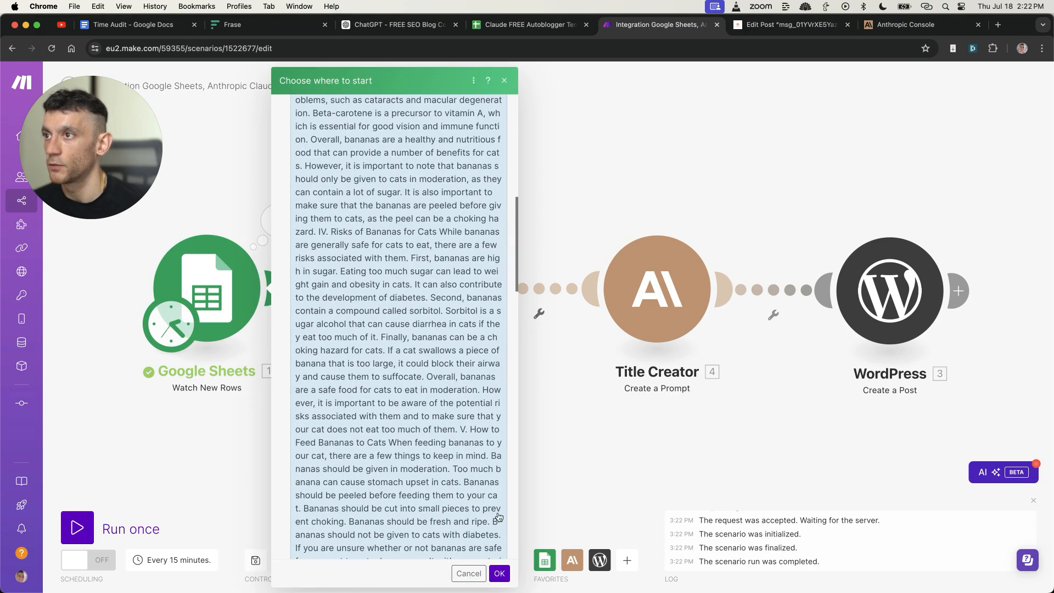
pyautogui.click(499, 573)
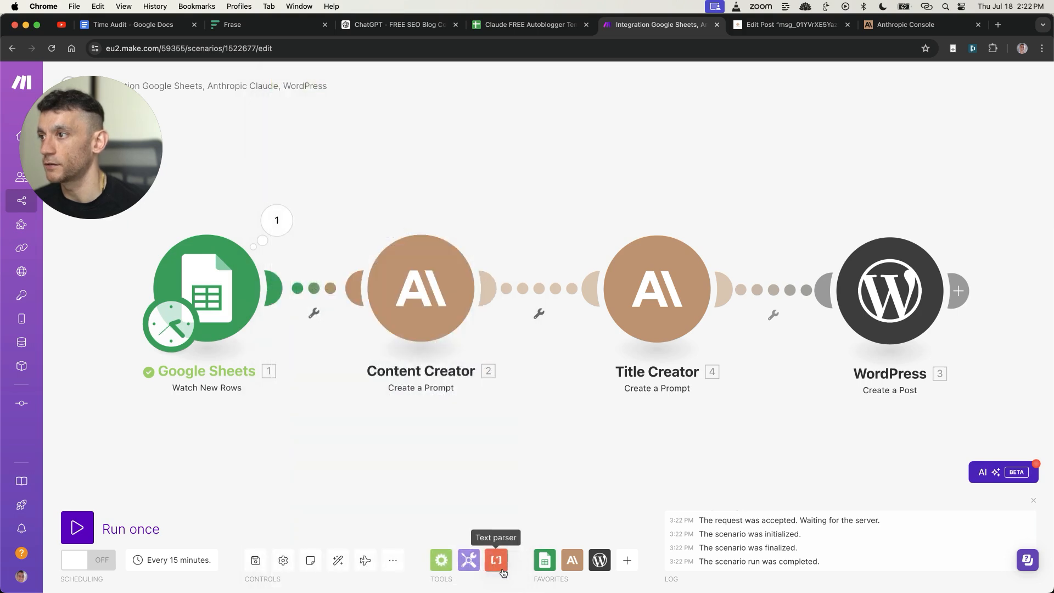
pyautogui.click(87, 530)
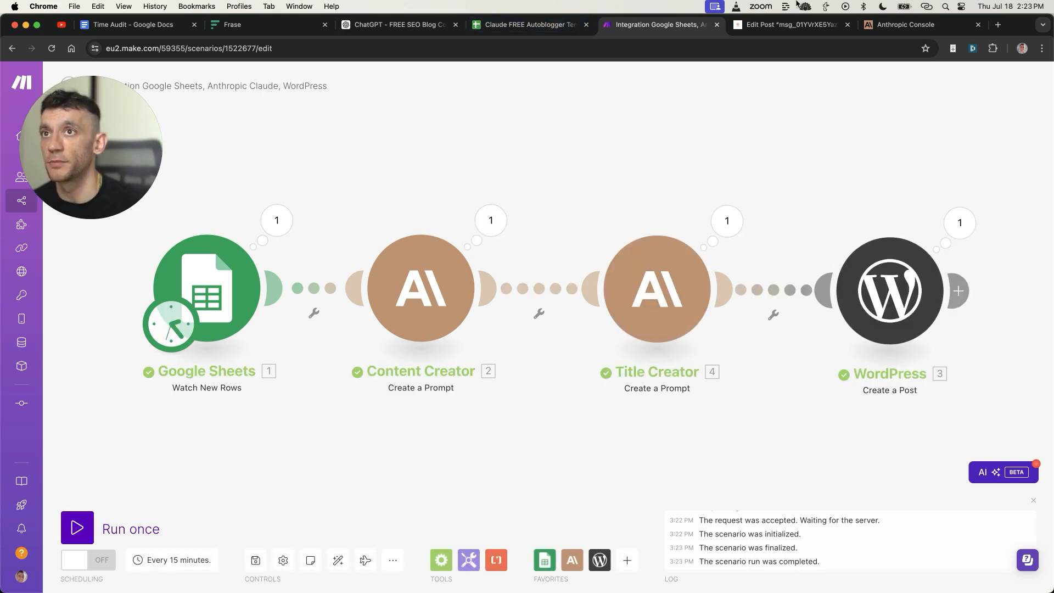
# - Switch to the WordPress tab, go to the list of all posts and open the newest draft, [Collection], for editing
pyautogui.click(779, 28)
pyautogui.moveTo(72, 149); pyautogui.dragTo(75, 323)
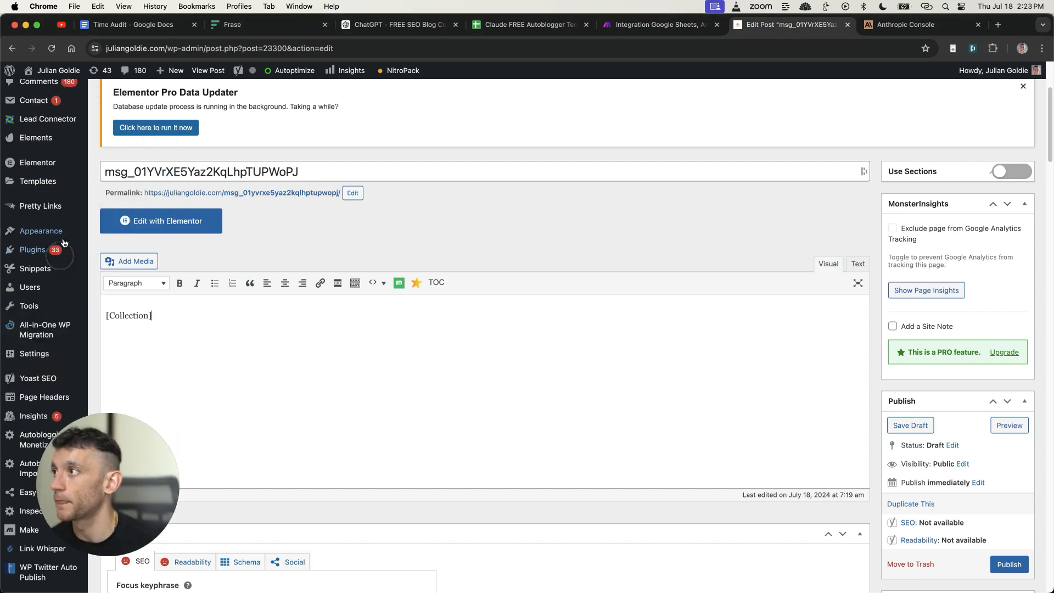
pyautogui.scroll(5, 49, 144)
pyautogui.click(49, 145)
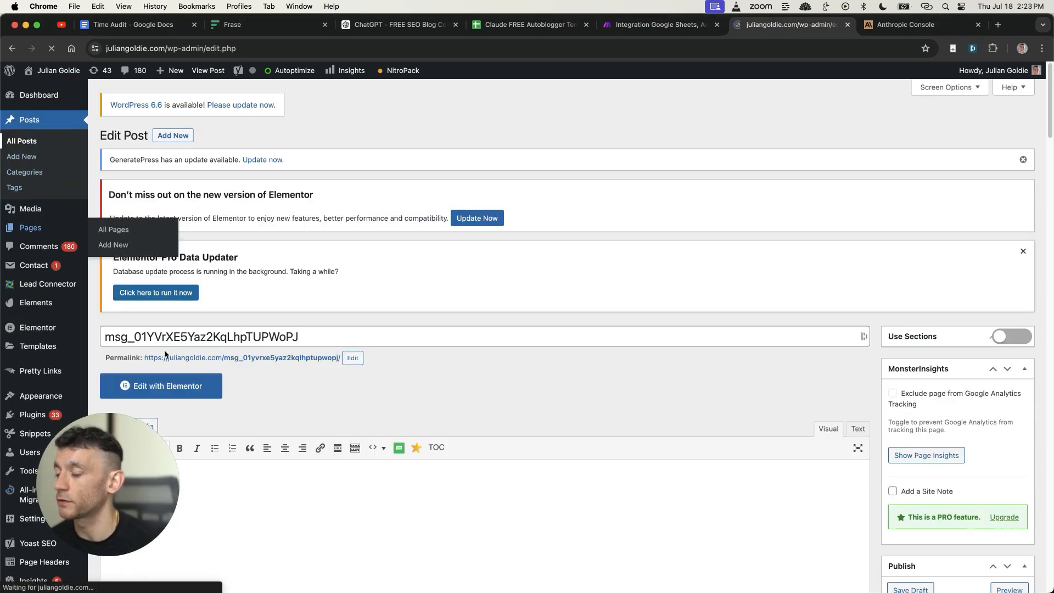
pyautogui.scroll(-4, 132, 233)
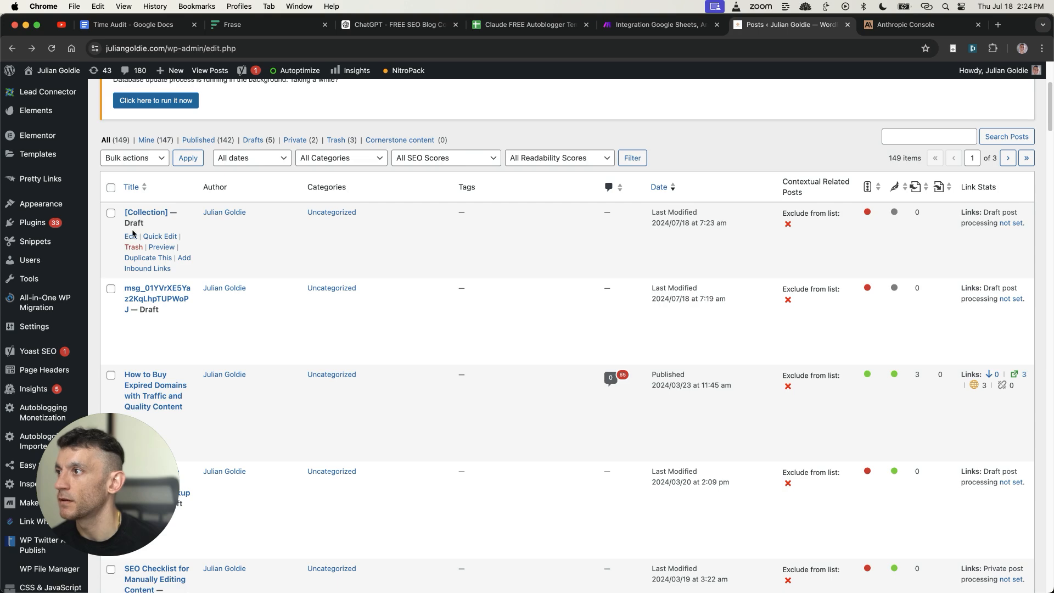
pyautogui.click(130, 236)
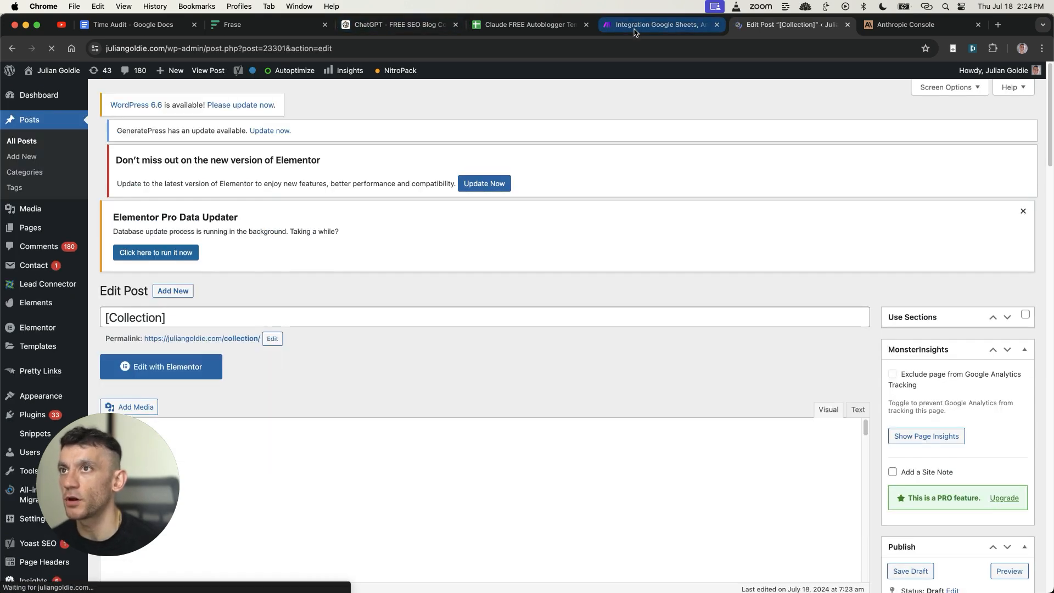
# - Read through the draft's generated body text from the introduction down to the closing section
pyautogui.scroll(-10, 525, 483)
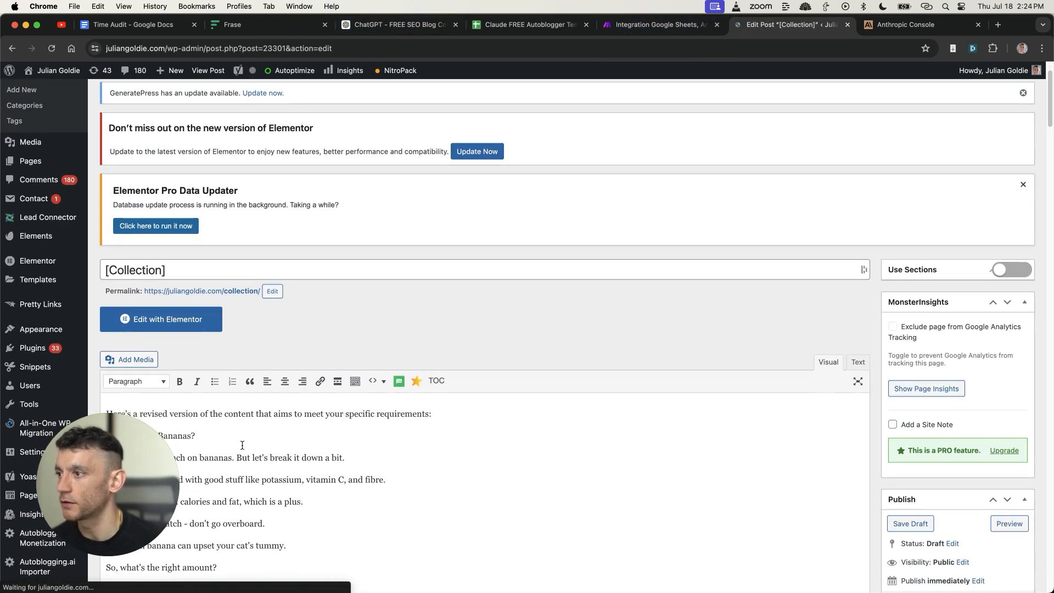
pyautogui.scroll(-5, 305, 313)
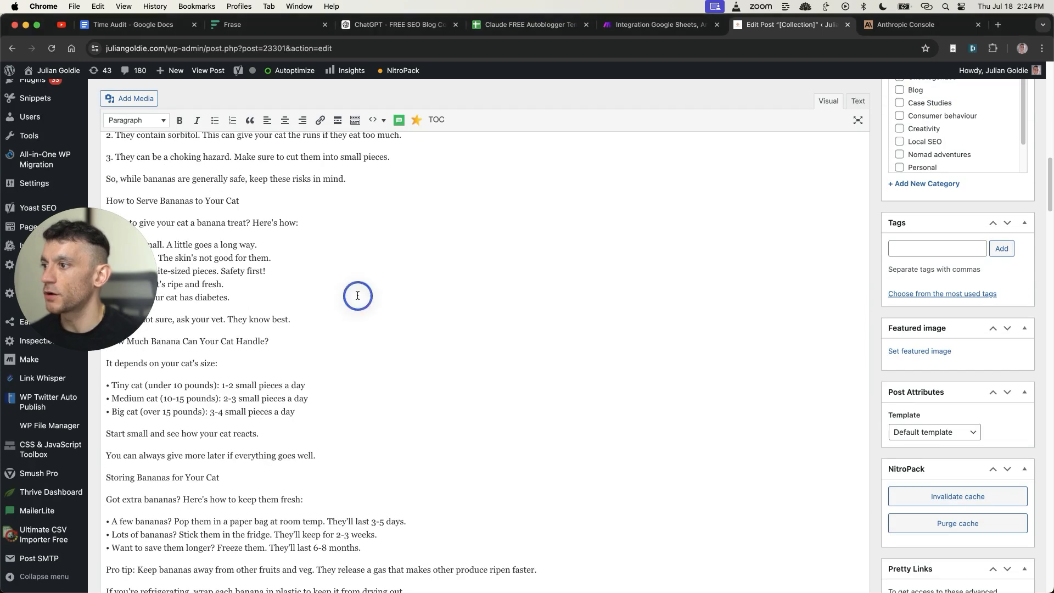
pyautogui.scroll(10, 212, 235)
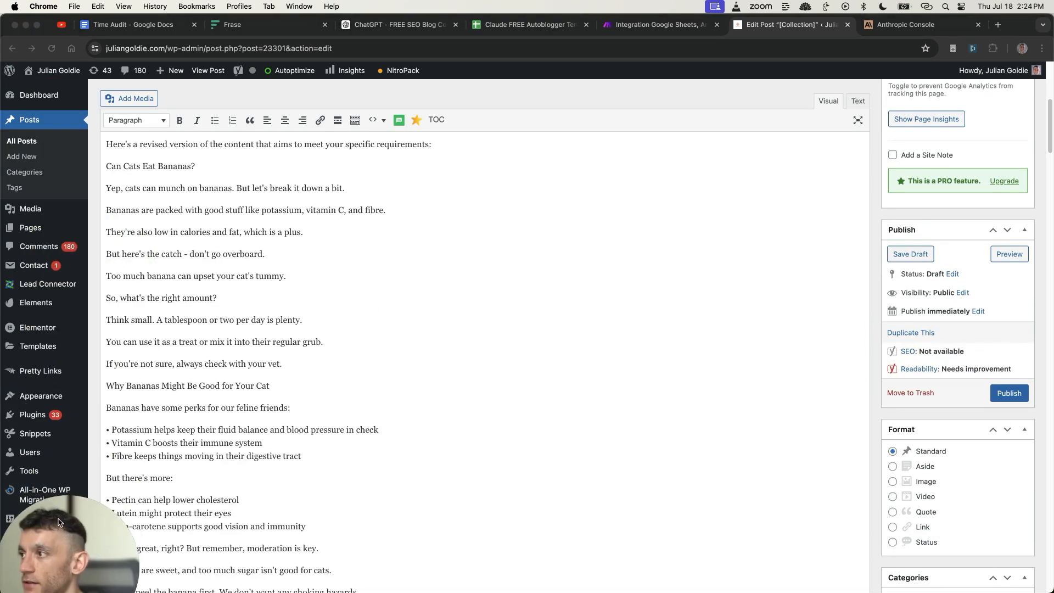
pyautogui.click(591, 242)
pyautogui.scroll(-15, 293, 257)
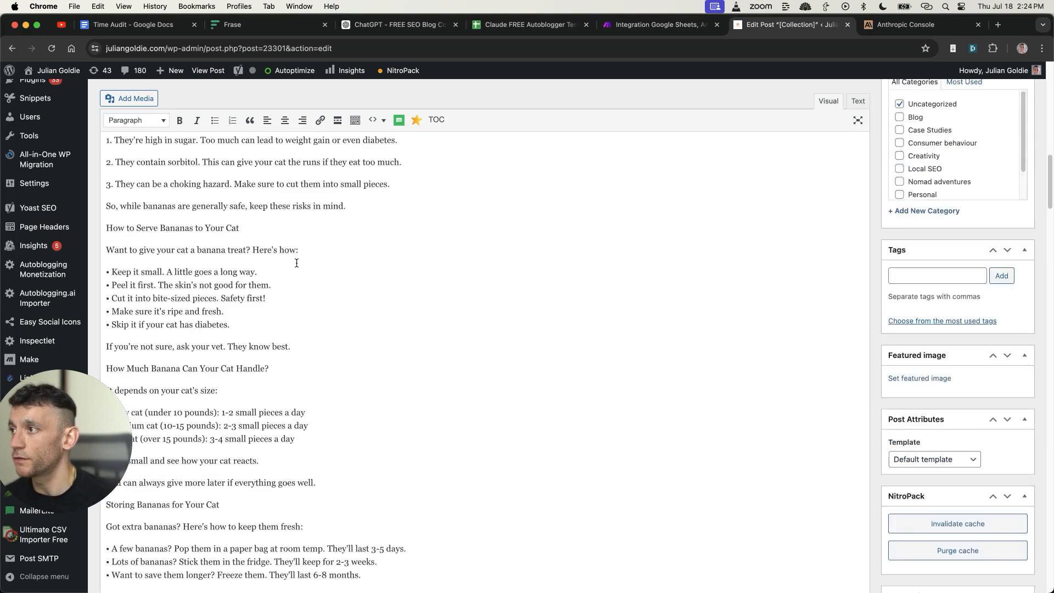
pyautogui.scroll(-5, 293, 257)
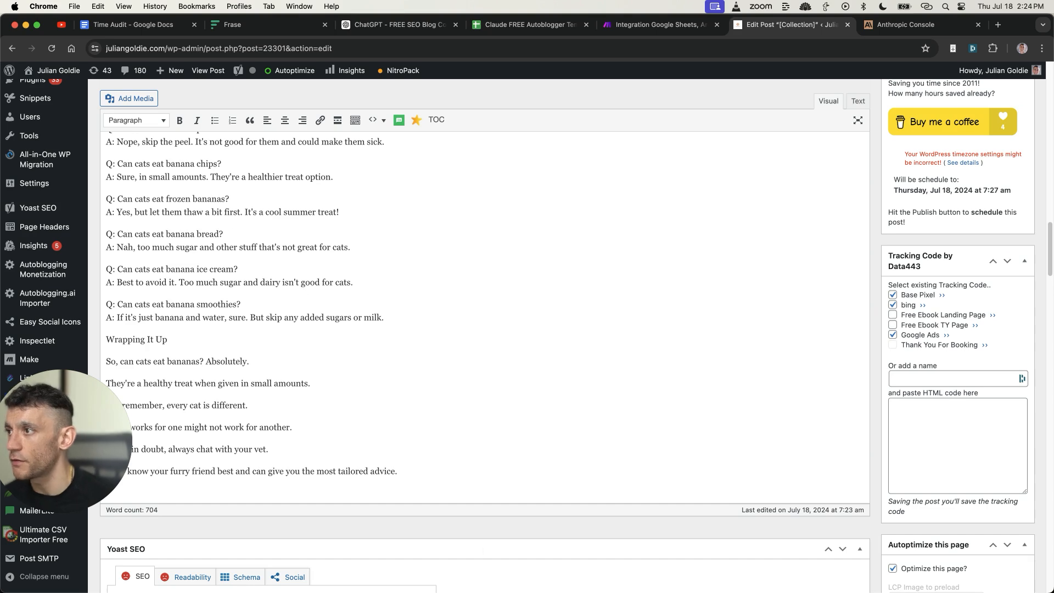
pyautogui.scroll(20, 482, 159)
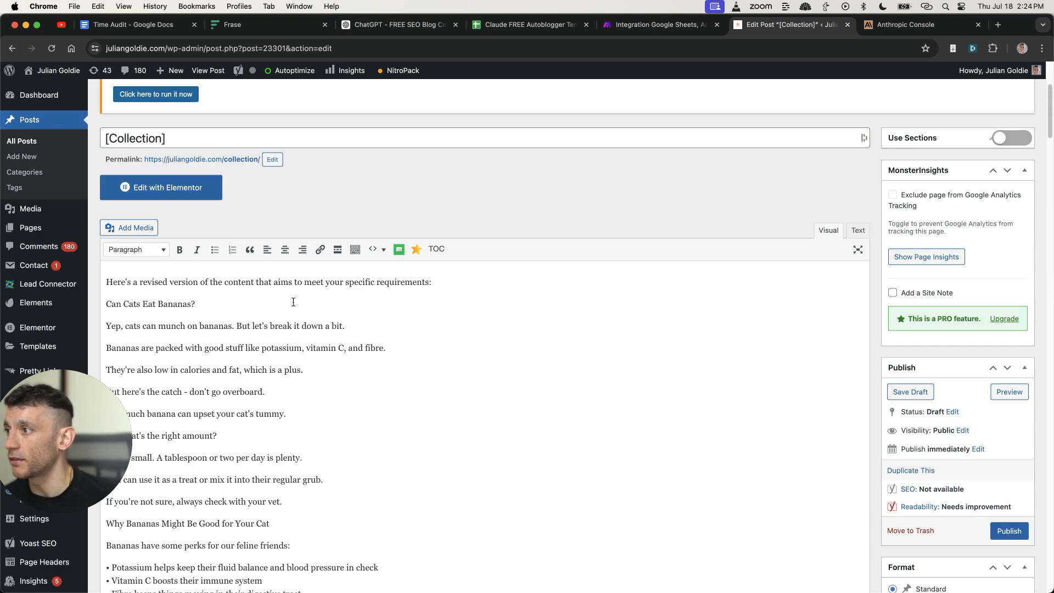
# - Delete the introductory line "Here's a revised version of the content that aims to meet your specific requirements:" from the post body
pyautogui.moveTo(167, 294); pyautogui.dragTo(178, 243)
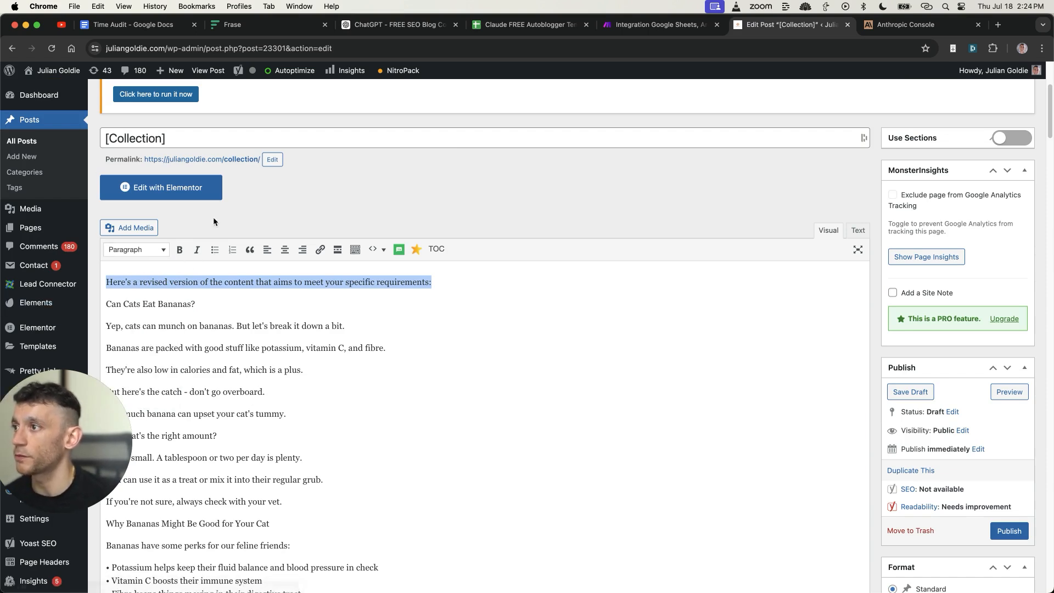
pyautogui.press('BackSpace')
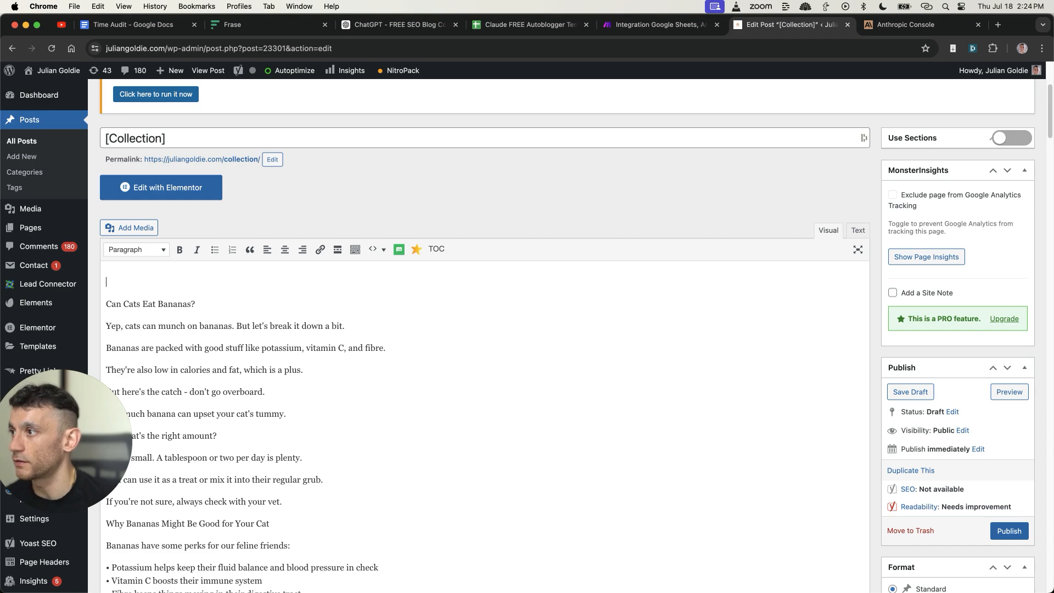
pyautogui.press('BackSpace')
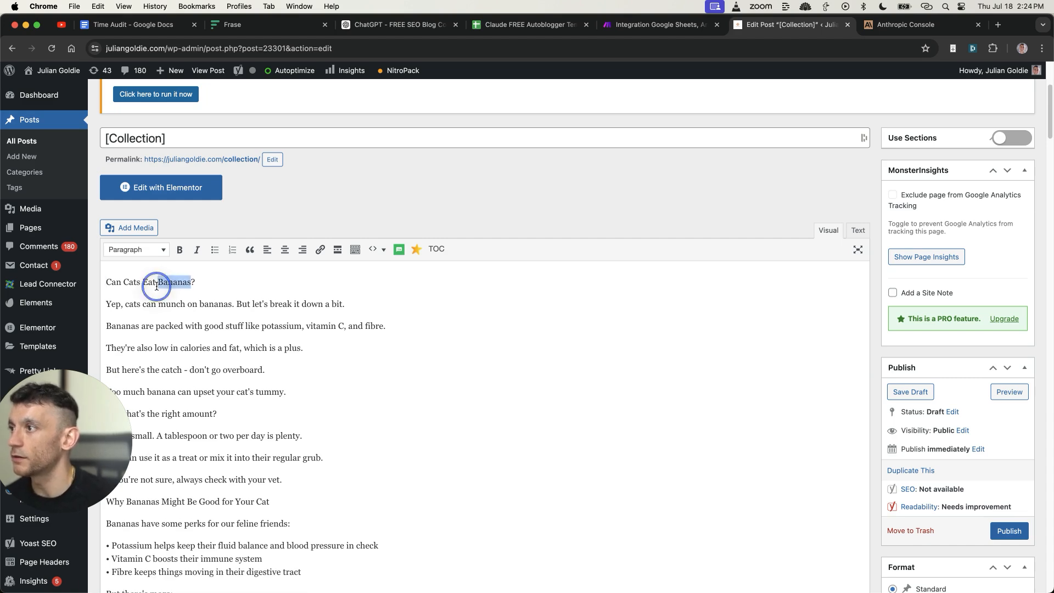
# - Enlarge the page to 125% and examine the article's "Can Cats Eat Bananas?" heading, opening sentences and overall wording
pyautogui.moveTo(157, 285); pyautogui.dragTo(33, 247)
pyautogui.click(138, 288)
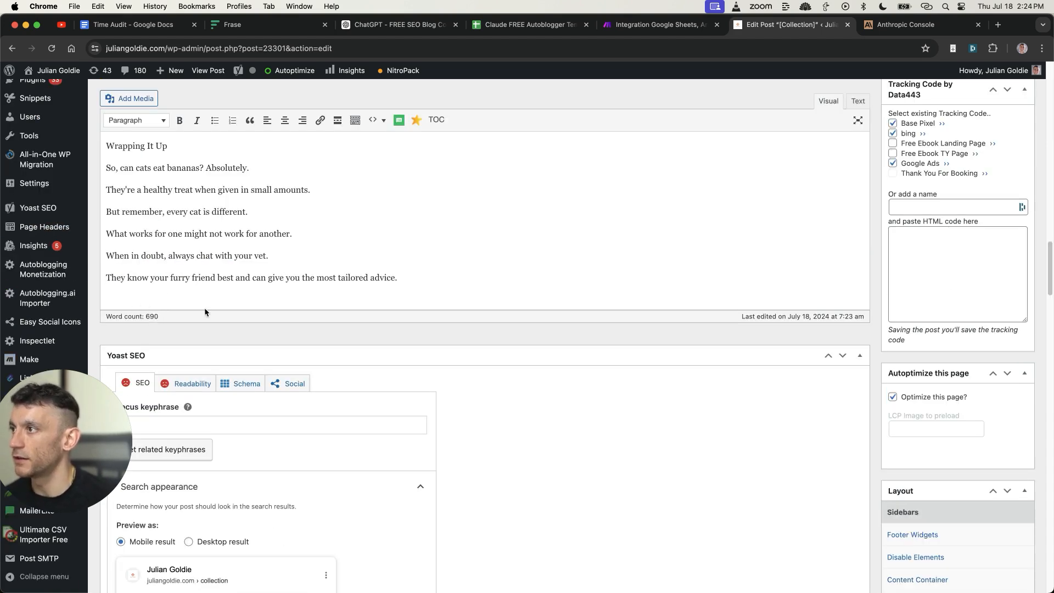
pyautogui.scroll(20, 204, 312)
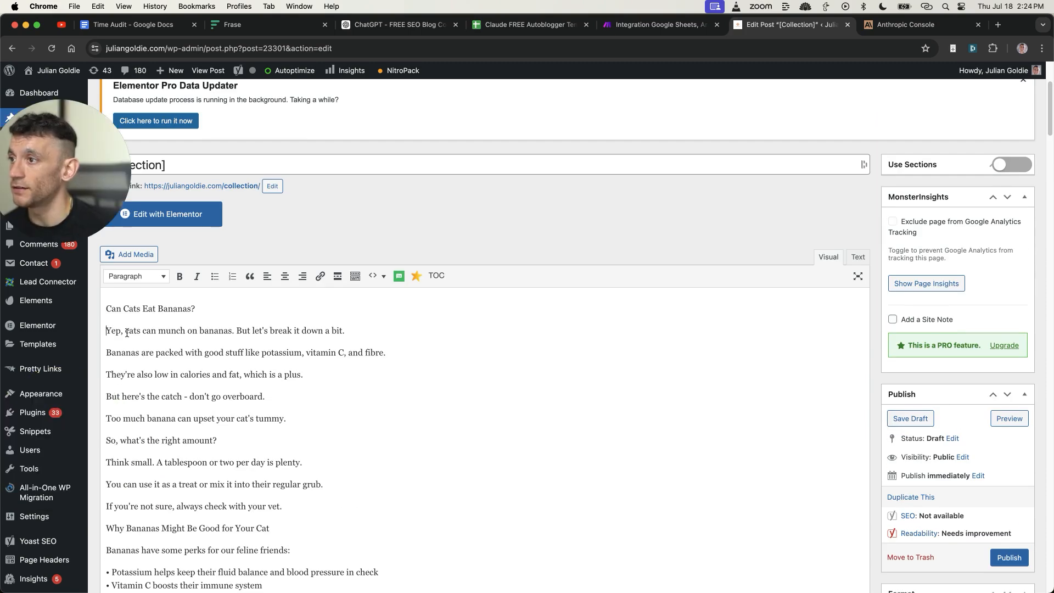
pyautogui.press('super+equal')
pyautogui.scroll(-5, 342, 356)
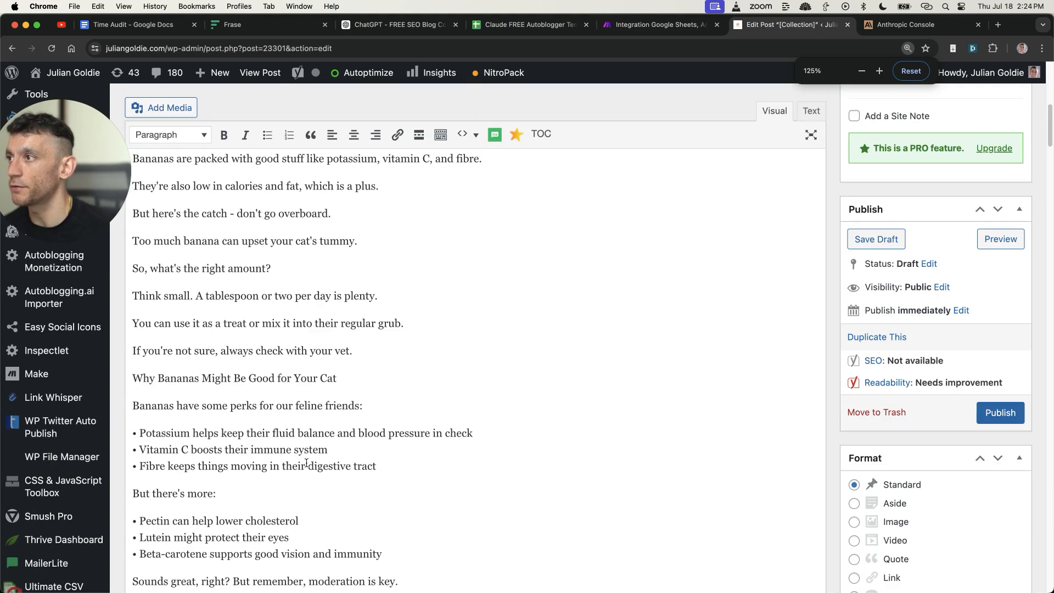
pyautogui.scroll(3, 220, 307)
pyautogui.click(126, 270)
pyautogui.moveTo(134, 279); pyautogui.dragTo(402, 286)
pyautogui.click(403, 286)
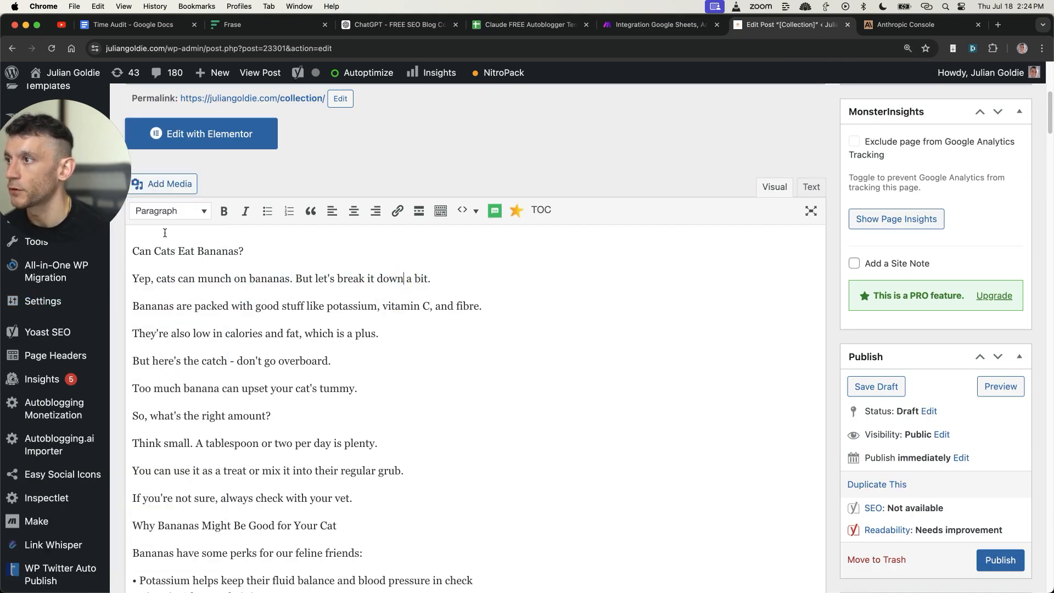
pyautogui.scroll(3, 238, 419)
pyautogui.moveTo(242, 418); pyautogui.dragTo(127, 417)
pyautogui.scroll(-3, 242, 381)
pyautogui.click(185, 274)
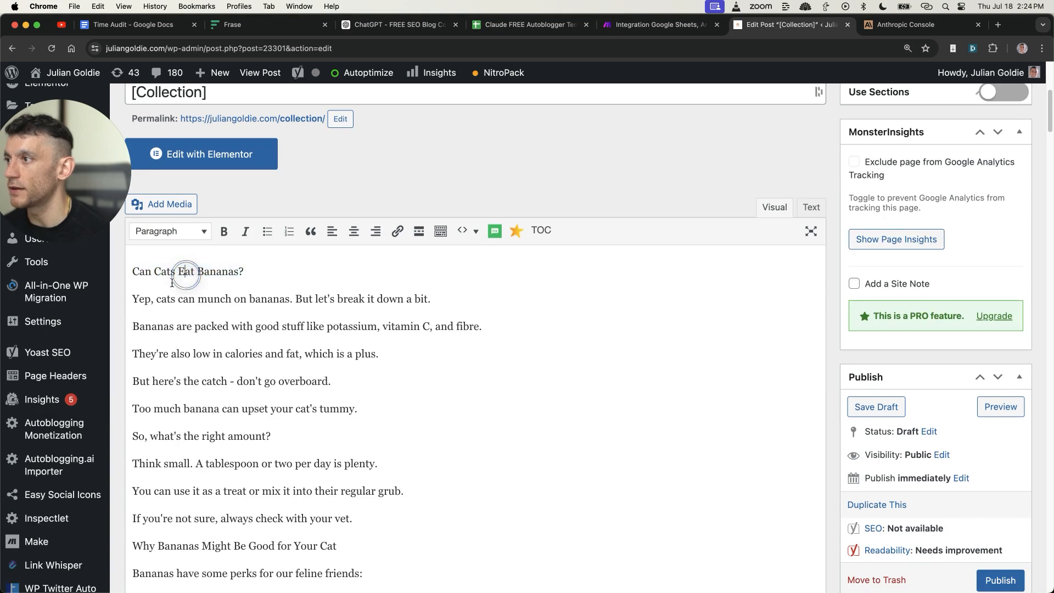
# - Read the draft's opening sentences, the "Why Bananas Might Be Good for Your Cat" section and the FAQs about cats and bananas
pyautogui.moveTo(135, 300); pyautogui.dragTo(506, 375)
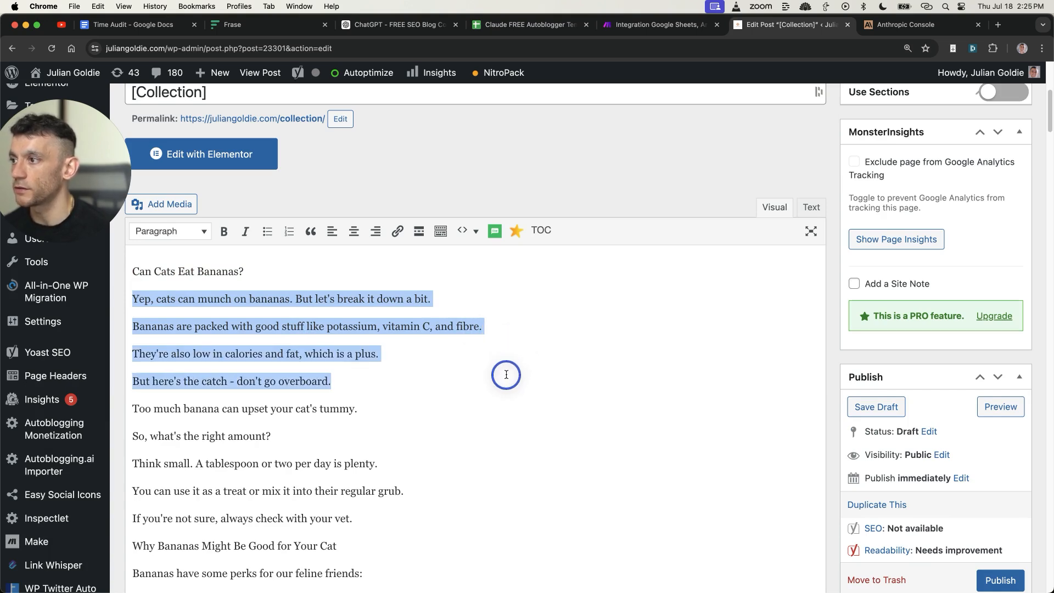
pyautogui.moveTo(74, 260)
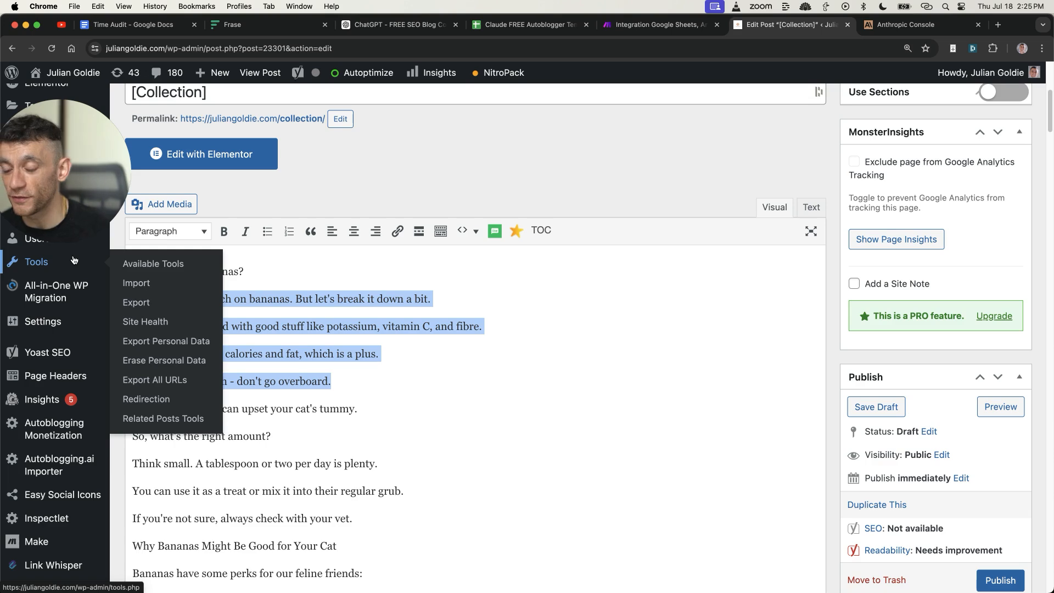
pyautogui.click(345, 404)
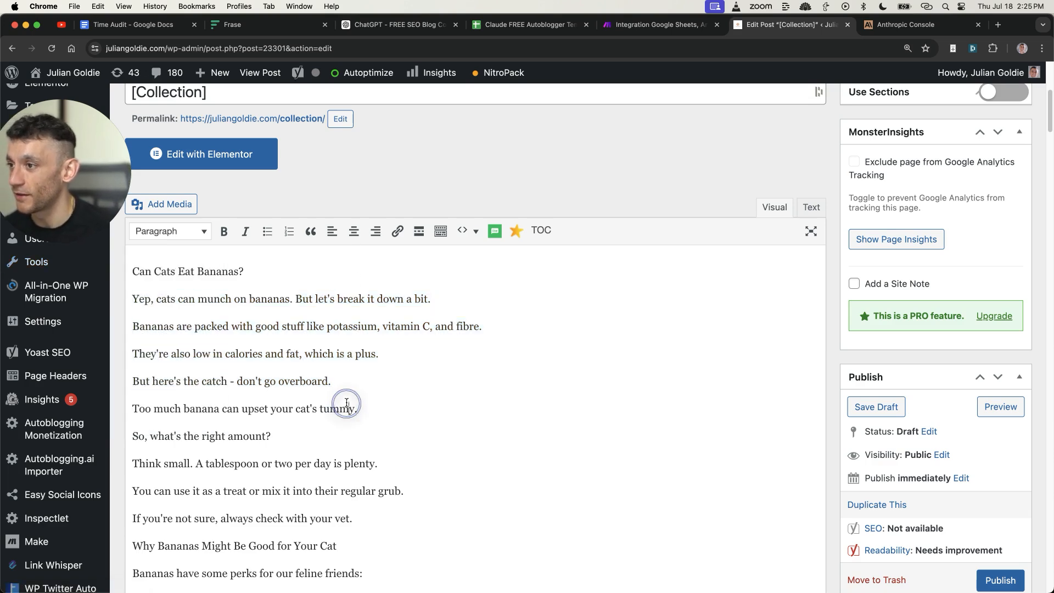
pyautogui.scroll(-5, 242, 252)
pyautogui.tripleClick(219, 285)
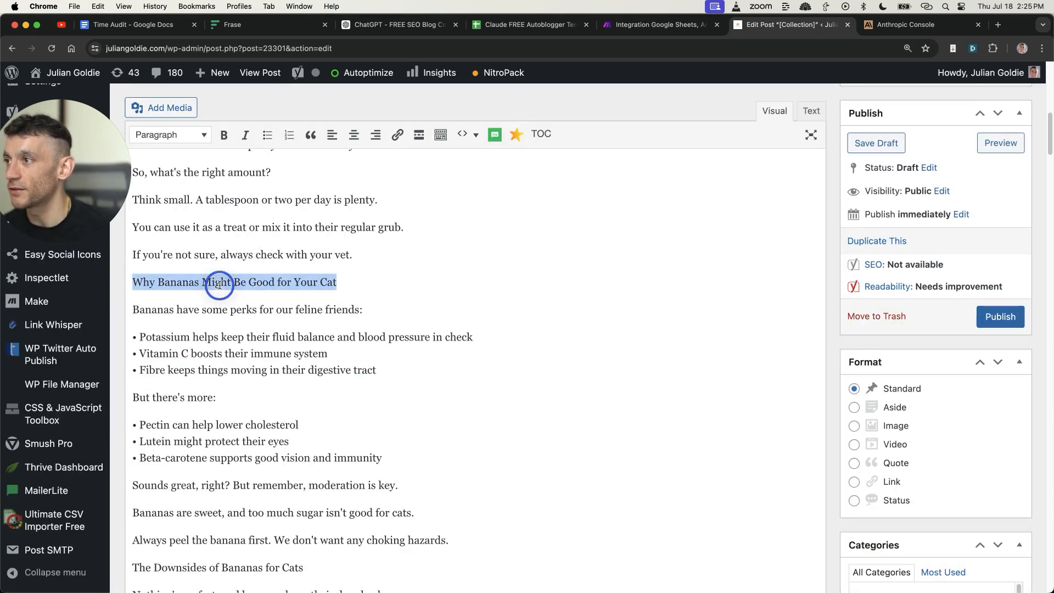
pyautogui.tripleClick(252, 278)
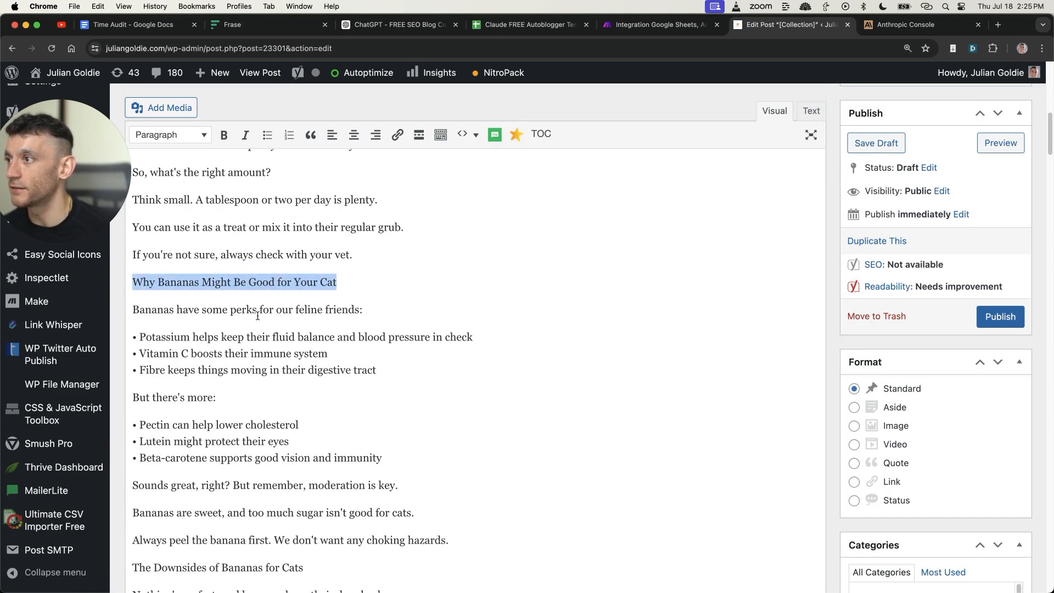
pyautogui.click(373, 375)
pyautogui.scroll(-20, 376, 376)
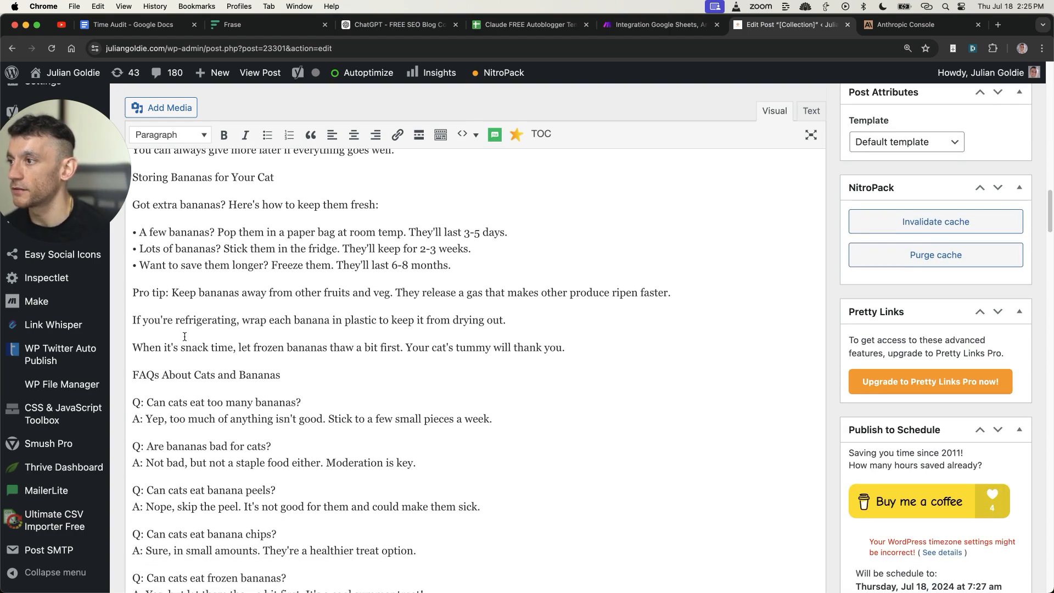
pyautogui.tripleClick(194, 374)
pyautogui.scroll(-5, 449, 353)
pyautogui.scroll(20, 444, 351)
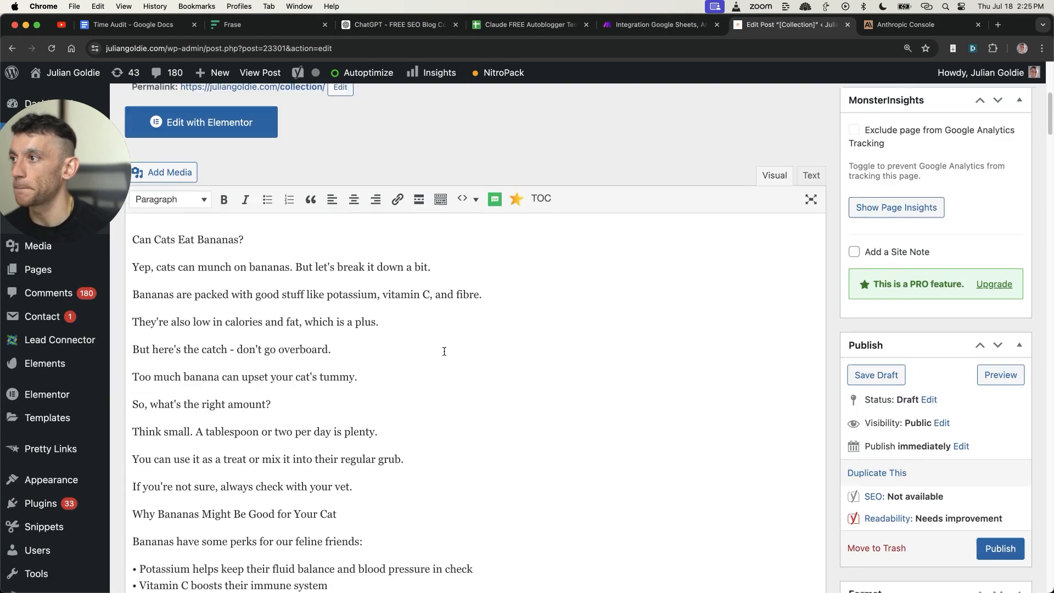
# - Check the Make scenario and review the source outline on the Inputs sheet of the Claude FREE Autoblogger Template spreadsheet
pyautogui.click(645, 25)
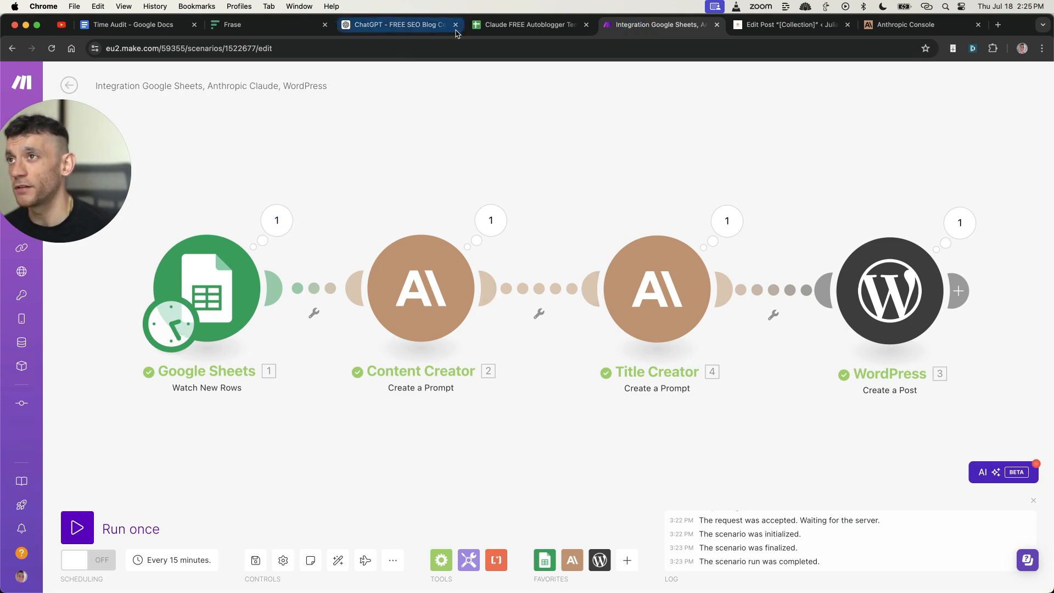
pyautogui.click(489, 25)
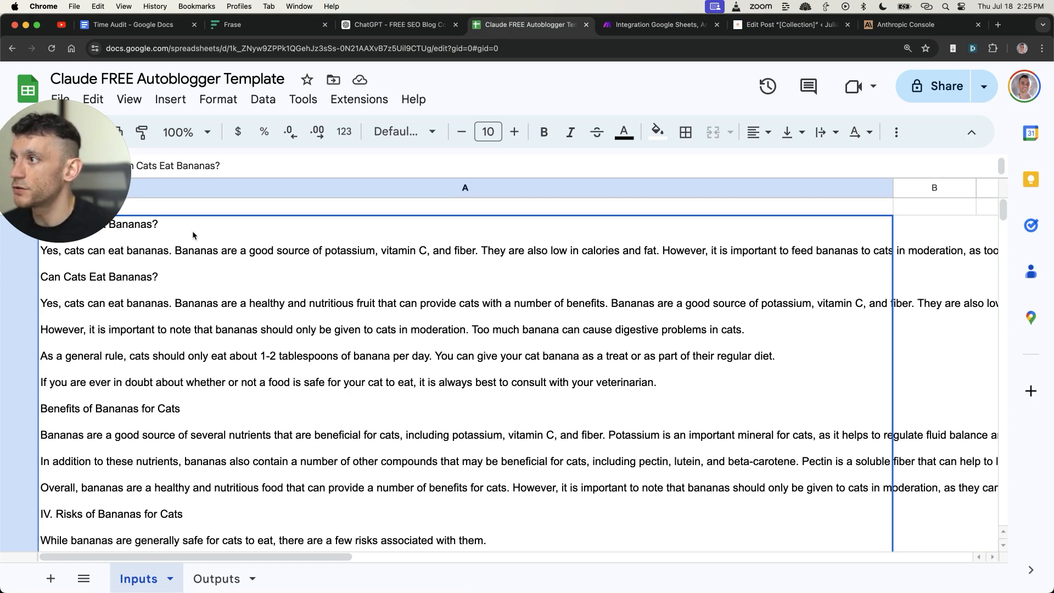
pyautogui.scroll(-10, 159, 215)
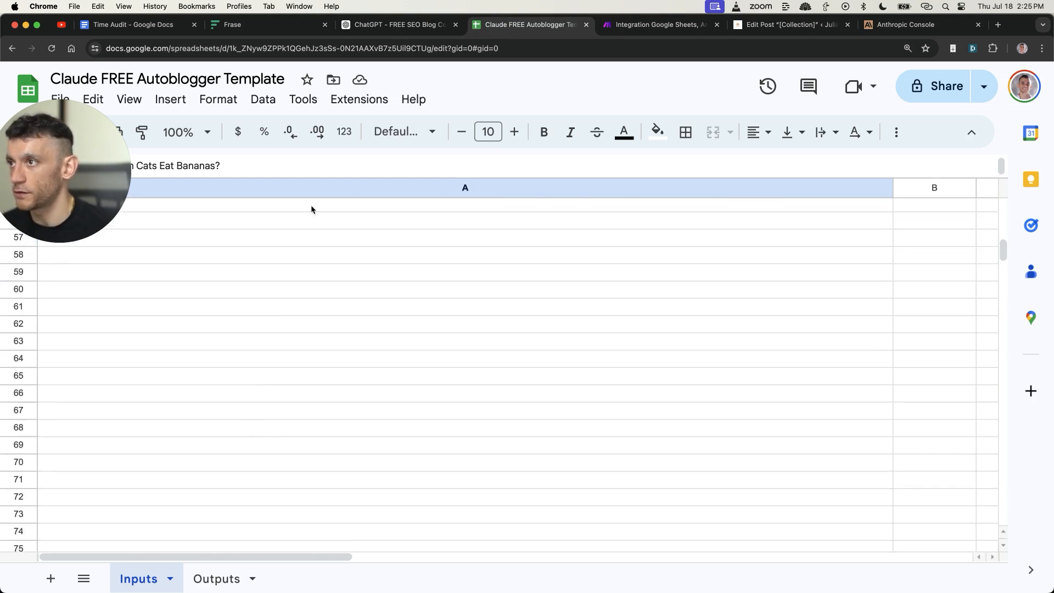
# - Switch back to the WordPress draft and review its title, paragraph layout and section headings
pyautogui.click(648, 25)
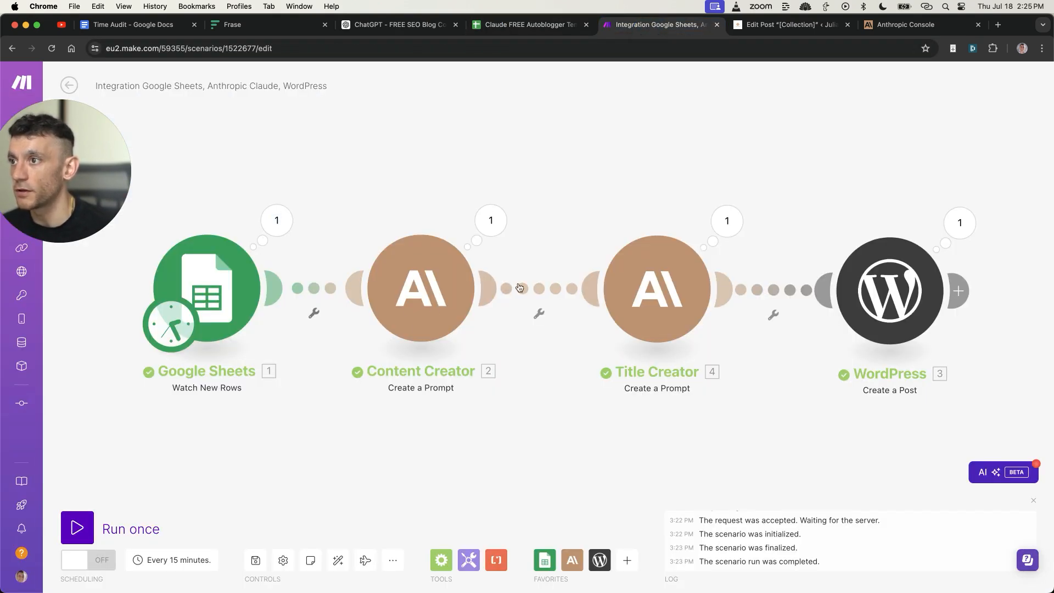
pyautogui.click(764, 26)
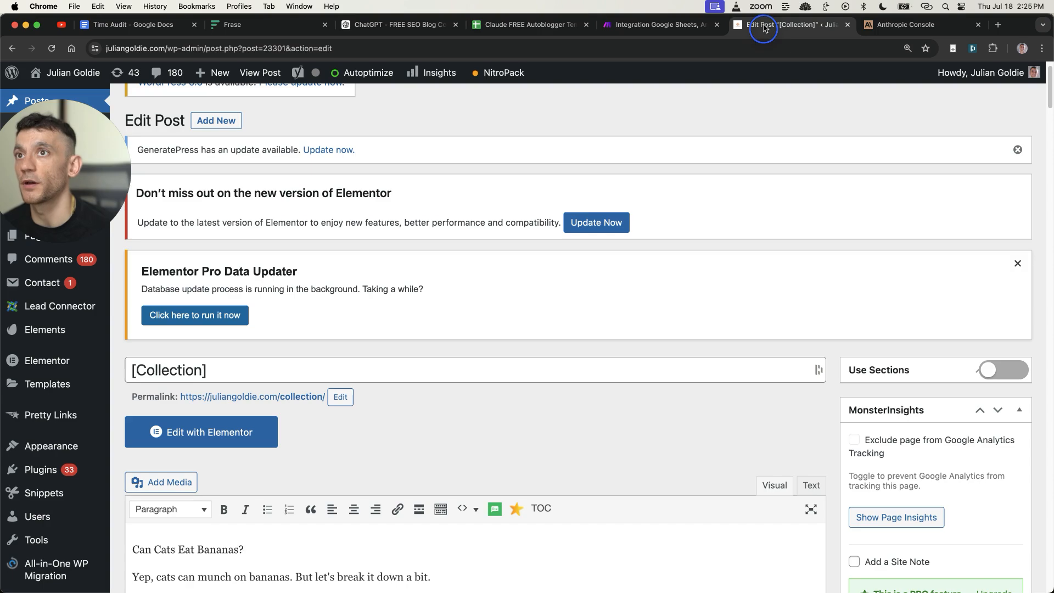
pyautogui.scroll(-10, 247, 429)
pyautogui.moveTo(360, 437); pyautogui.dragTo(145, 164)
pyautogui.click(271, 231)
pyautogui.scroll(4, 242, 340)
pyautogui.scroll(-1, 242, 342)
pyautogui.scroll(2, 241, 342)
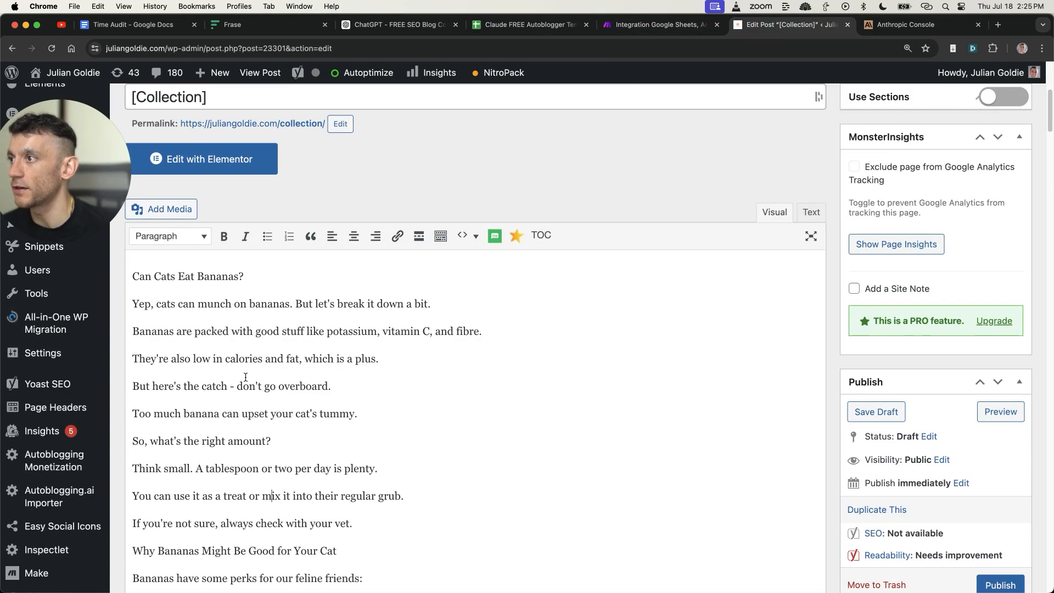
pyautogui.scroll(-5, 222, 375)
pyautogui.scroll(10, 222, 375)
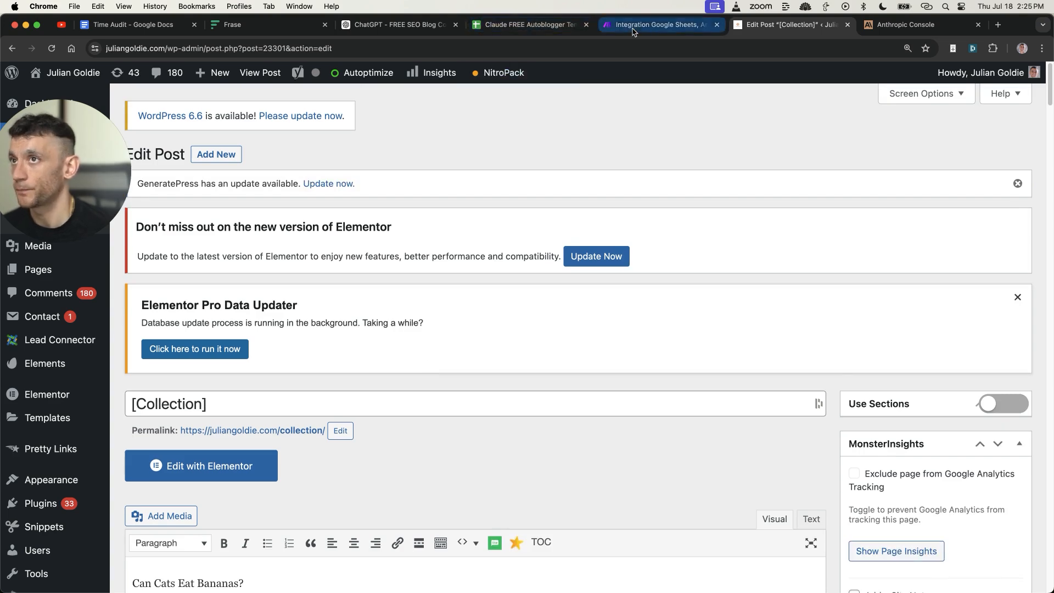
# - Switch to the Make scenario and inspect the Title Creator prompt and the WordPress module's title mapping
pyautogui.click(658, 24)
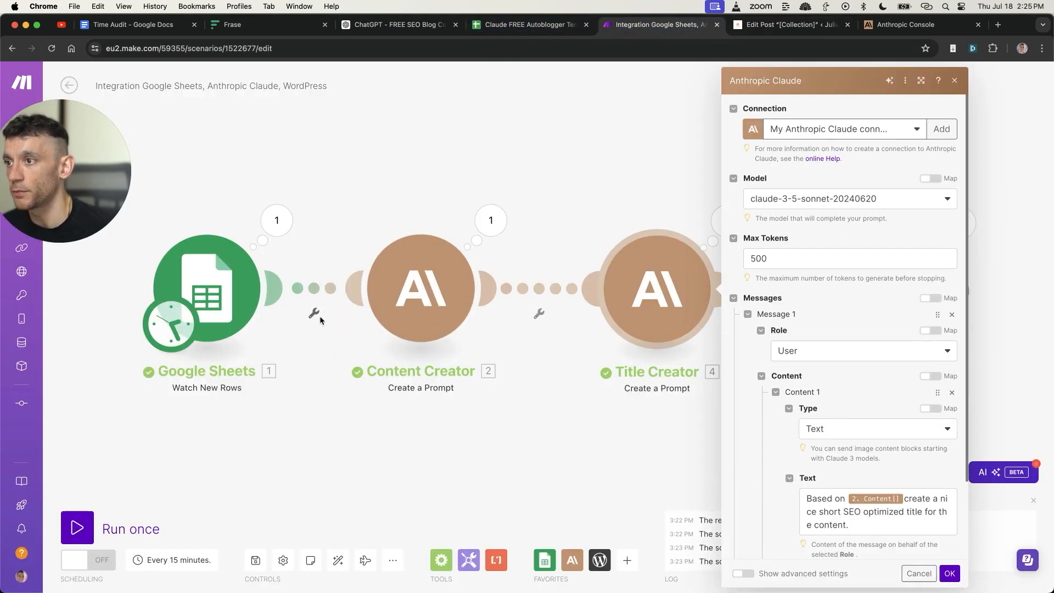
pyautogui.click(431, 297)
pyautogui.click(916, 285)
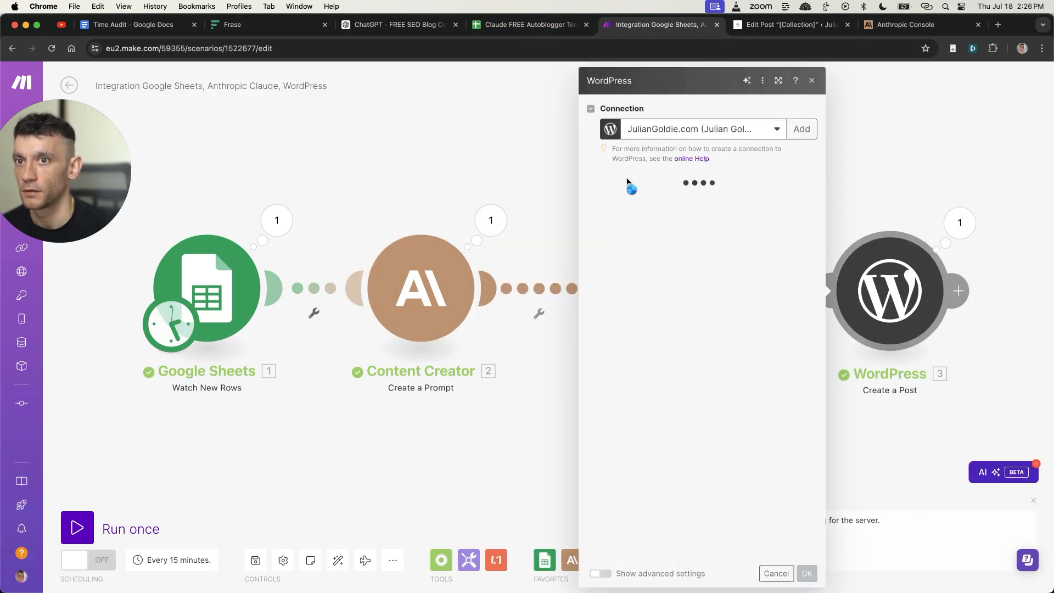
pyautogui.scroll(-1, 646, 304)
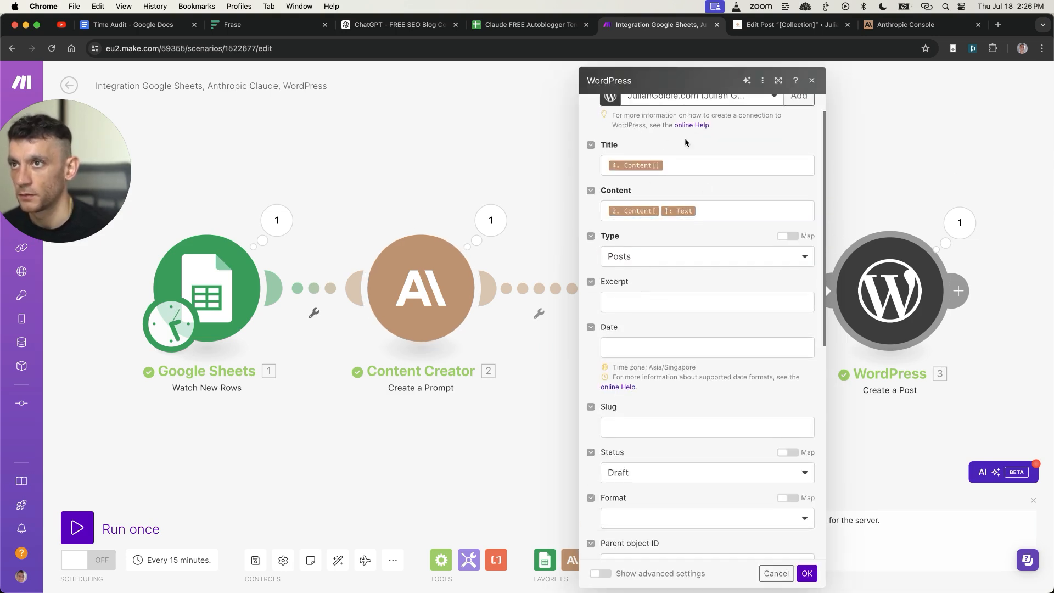
pyautogui.click(681, 165)
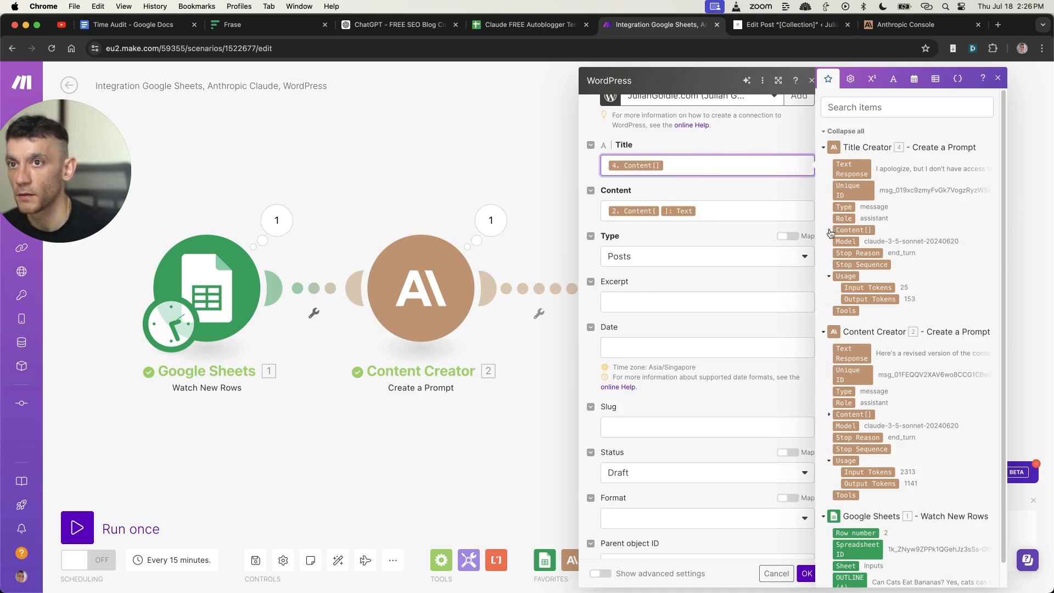
# - Replace the Content[] variable in the Title Creator prompt with the Google Sheets OUTLINE (A) field and save the module
pyautogui.click(844, 500)
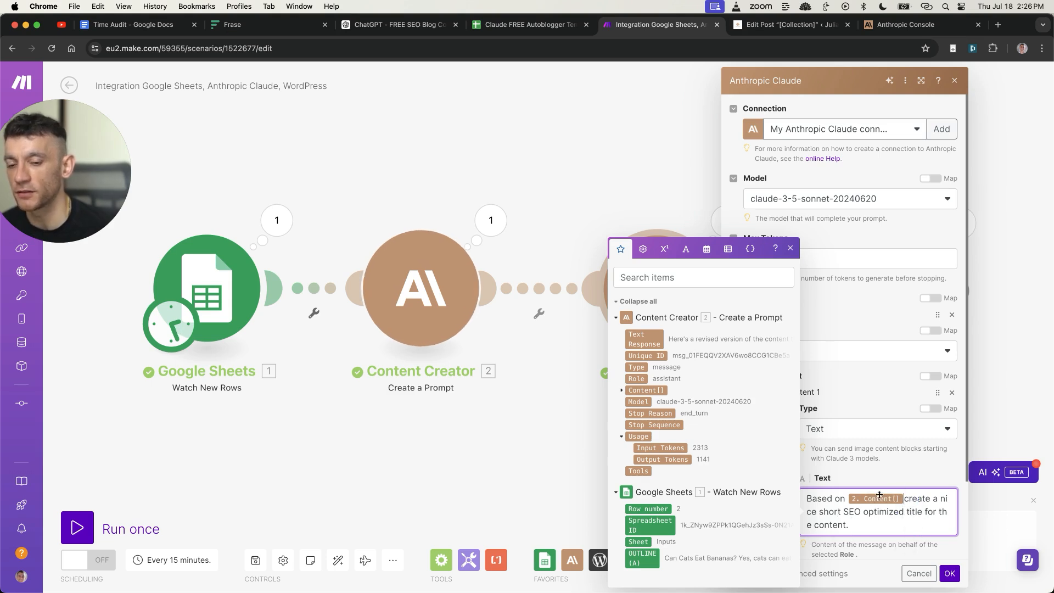
pyautogui.press('BackSpace')
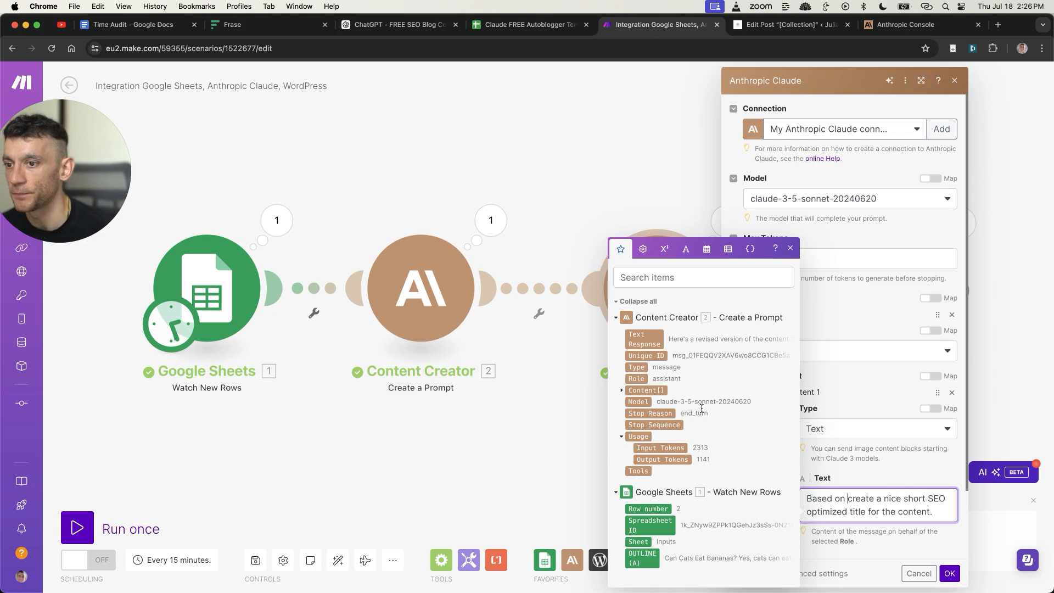
pyautogui.click(642, 557)
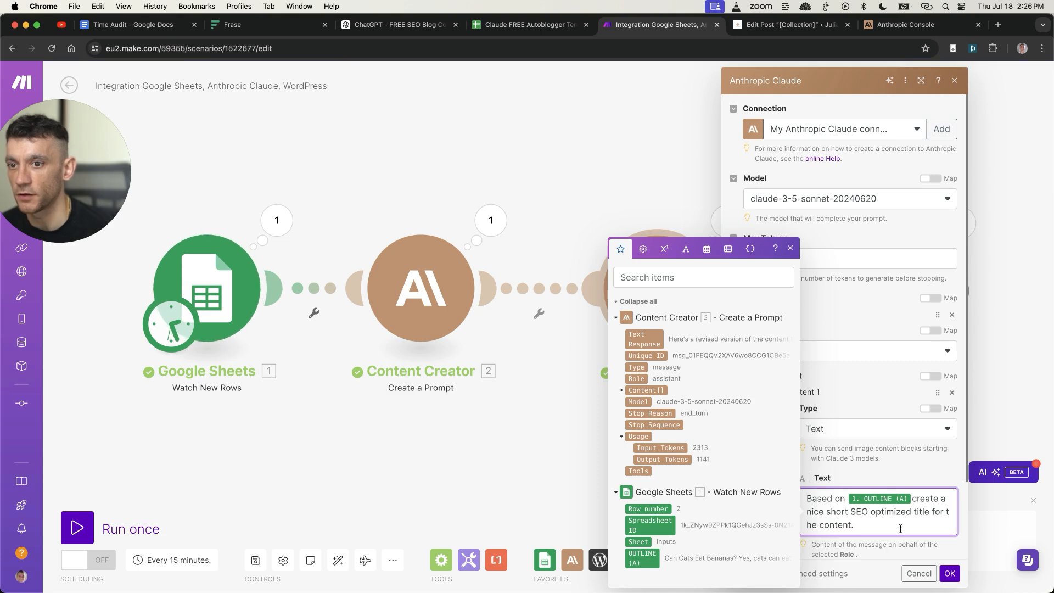
pyautogui.doubleClick(829, 491)
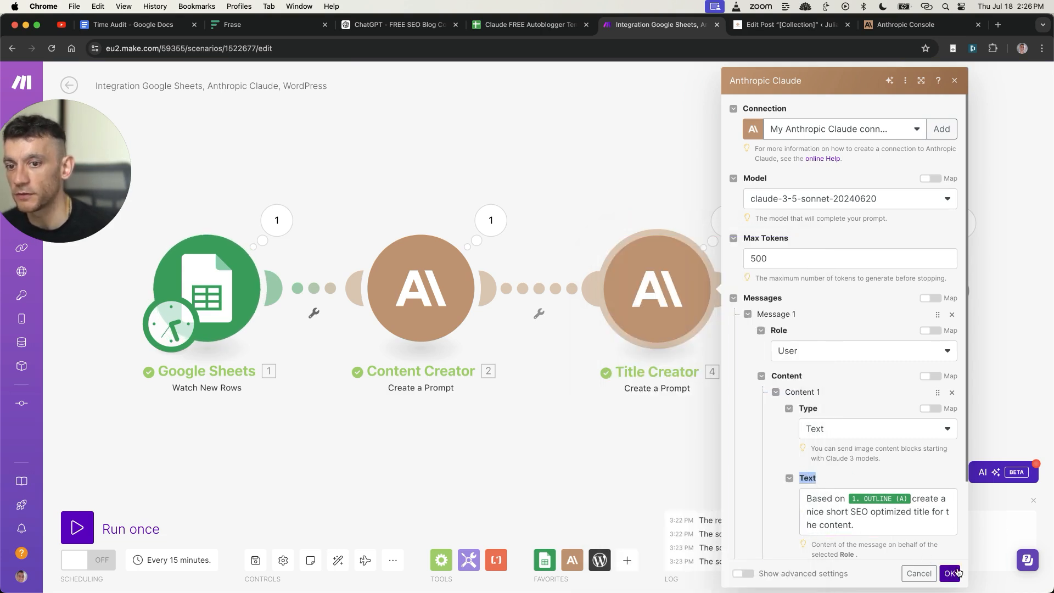
pyautogui.click(957, 573)
# - Map the WordPress post title to the Text item inside the Title Creator's Content[] output and save the module
pyautogui.click(885, 234)
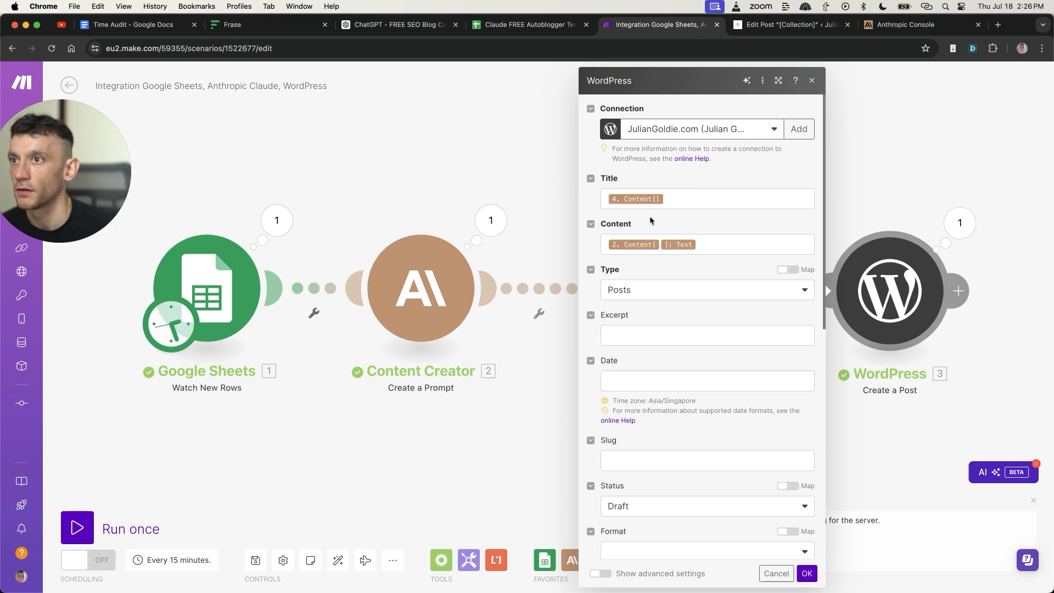
pyautogui.click(690, 196)
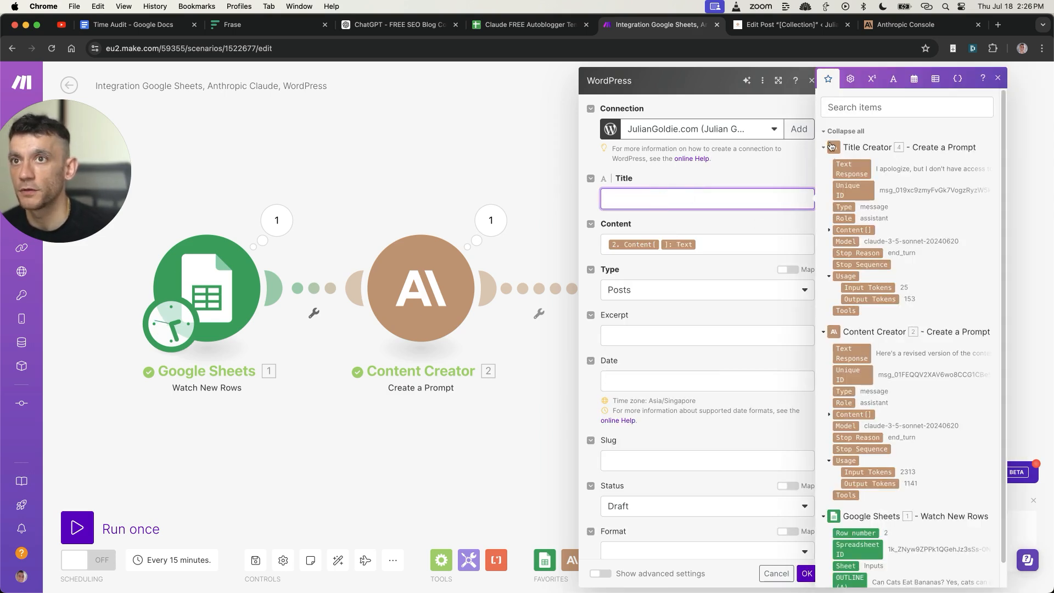
pyautogui.click(831, 230)
pyautogui.click(859, 253)
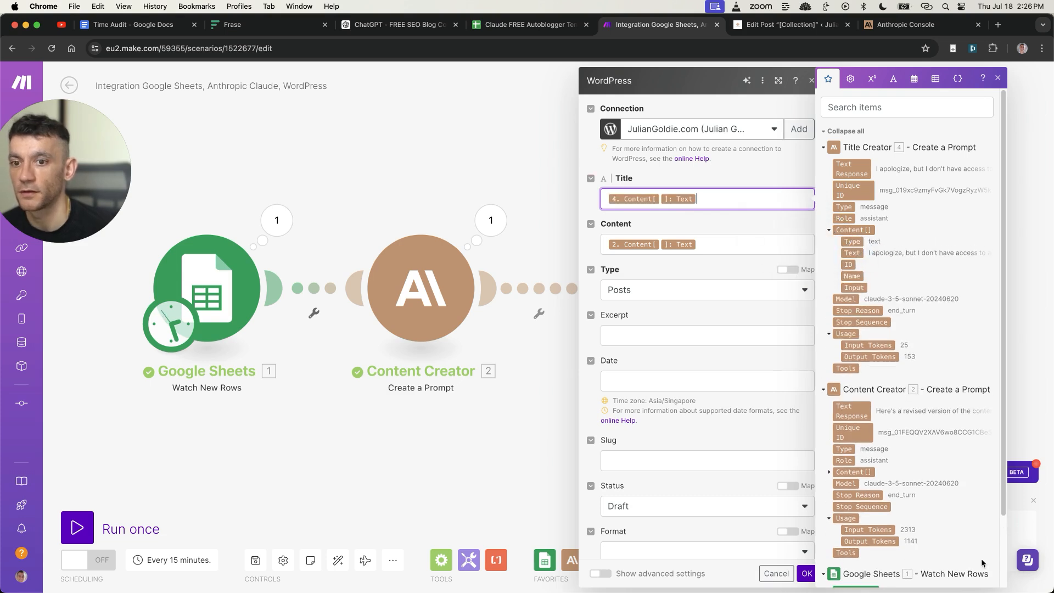
pyautogui.scroll(-3, 976, 464)
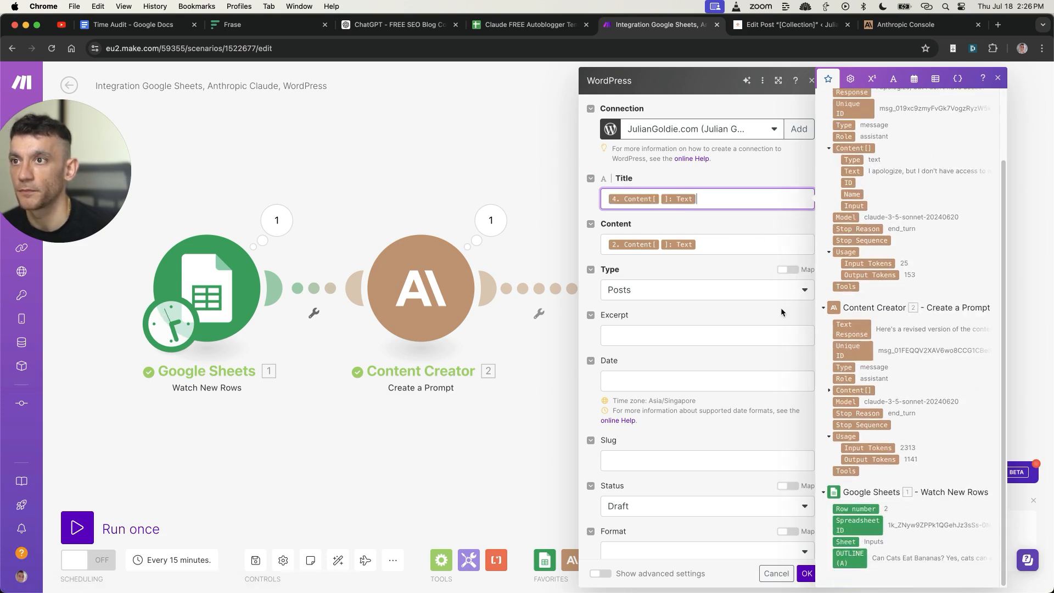
pyautogui.scroll(-3, 782, 306)
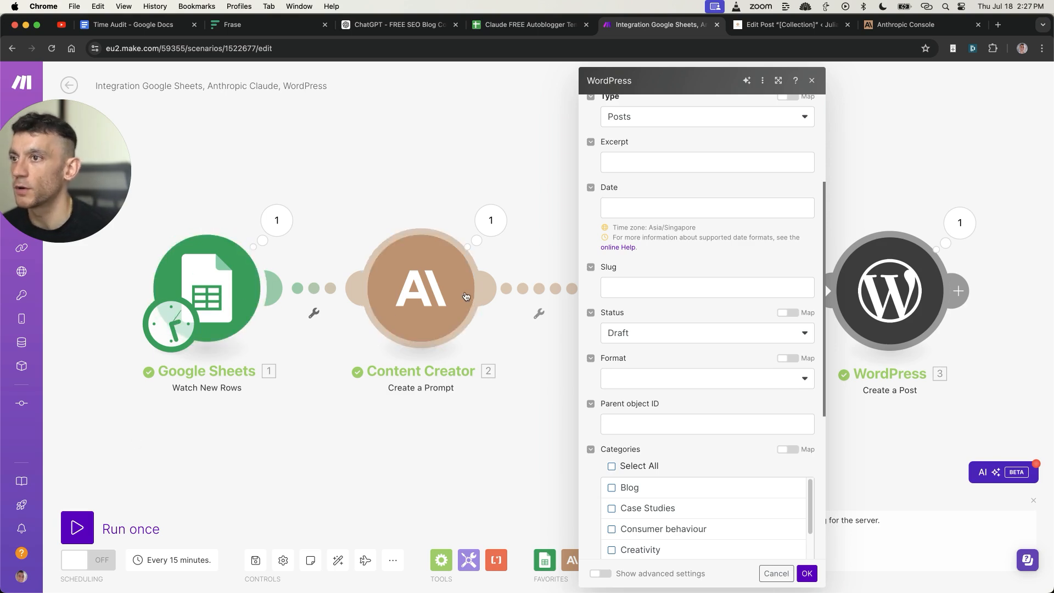
pyautogui.scroll(-5, 727, 433)
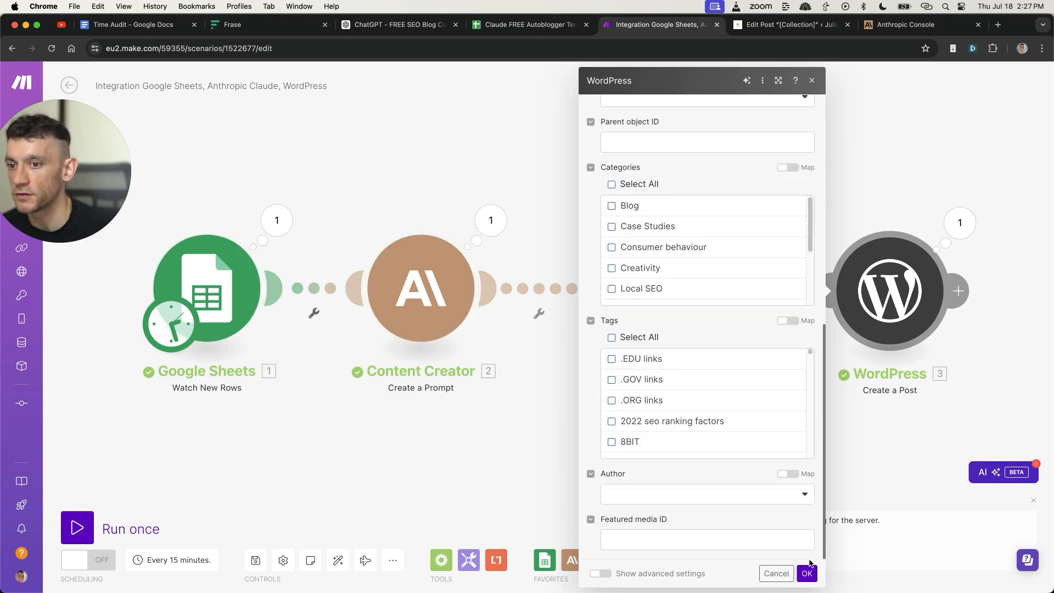
pyautogui.click(813, 571)
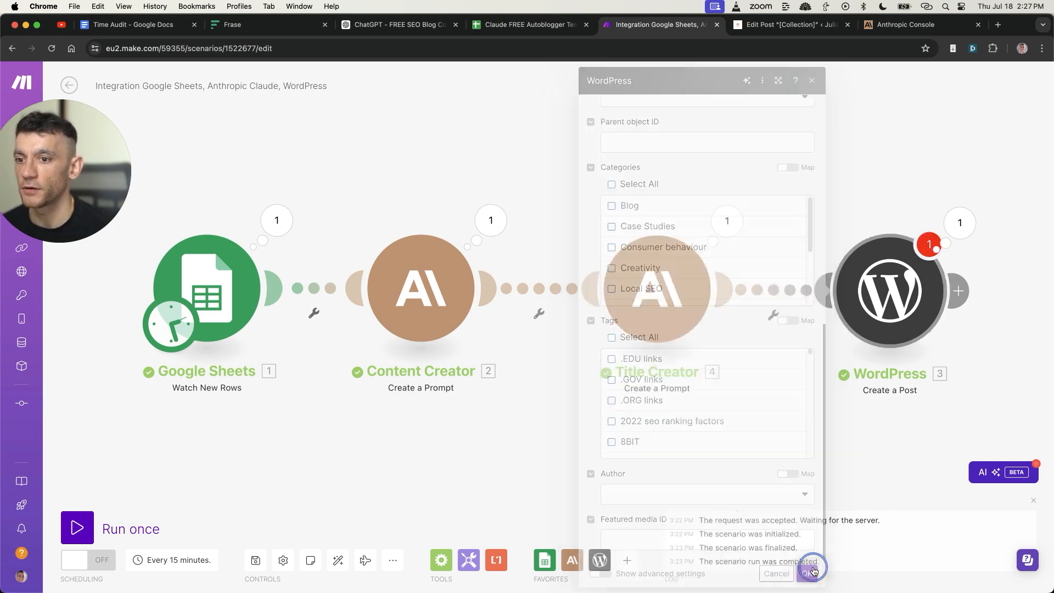
# - Add the line "Insert SEO optimized h2s and h3s for the keyword throughout the content, and make it nicely formatted" below "Aim for 1,000 words" in the Content Creator prompt
pyautogui.click(435, 271)
pyautogui.scroll(-5, 594, 371)
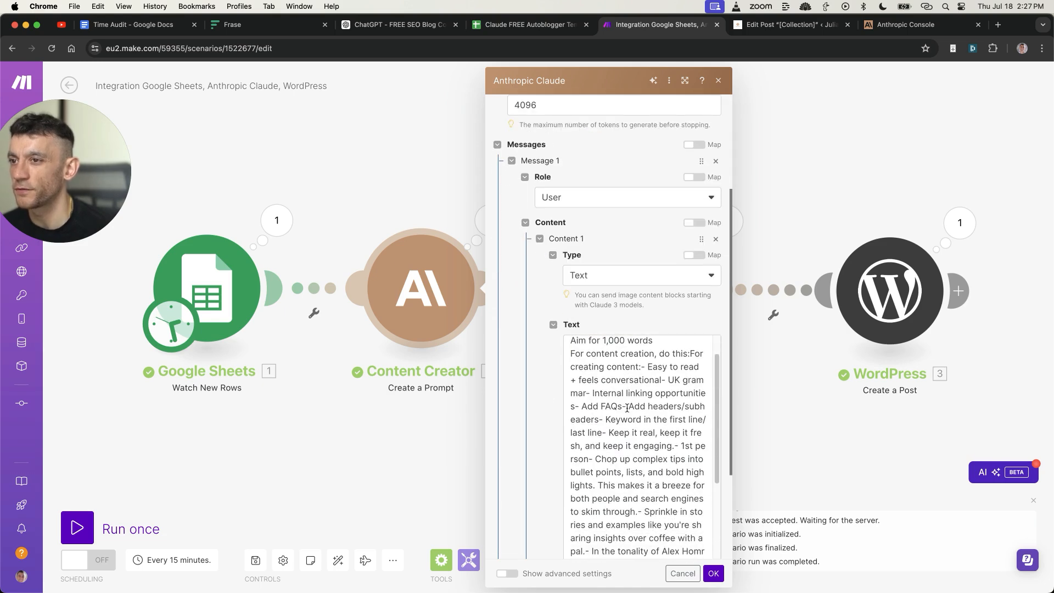
pyautogui.click(621, 383)
pyautogui.scroll(-3, 622, 386)
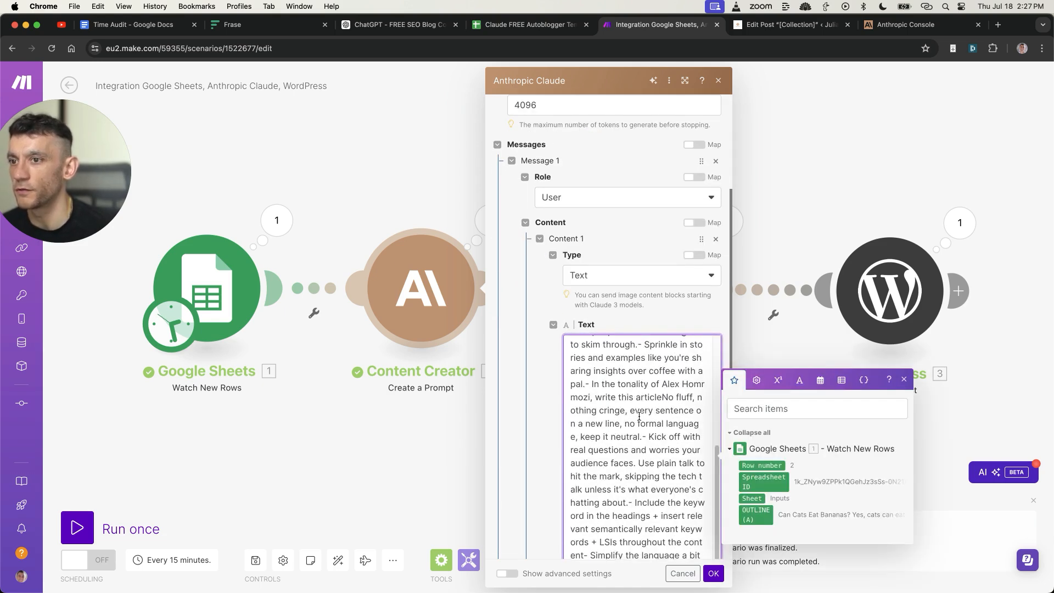
pyautogui.press('Return')
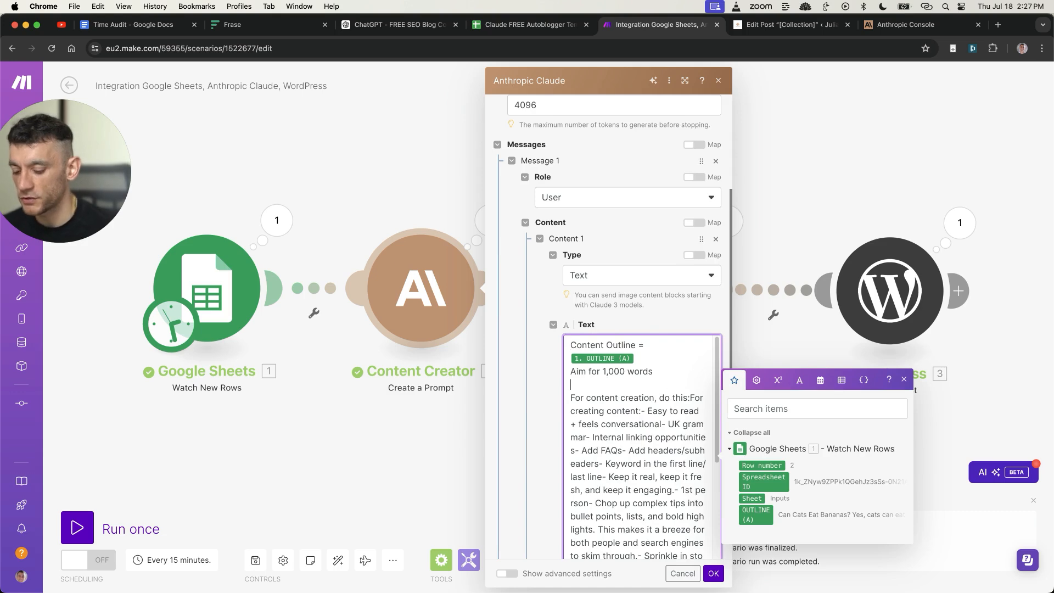
pyautogui.write('ized h2s and h3s for the keyword throughout')
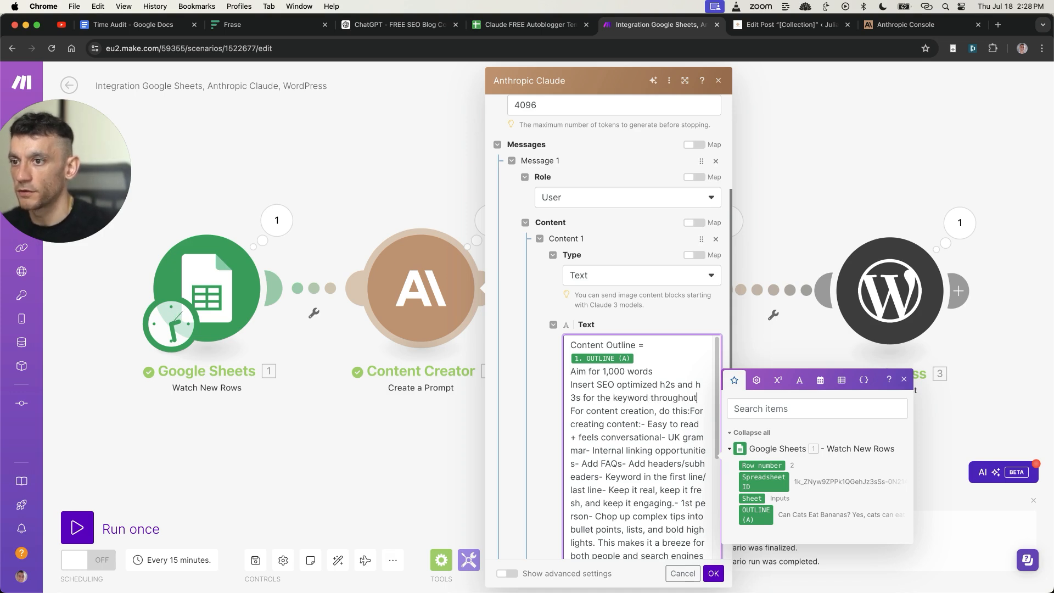
pyautogui.write('he content, and make it nicely f')
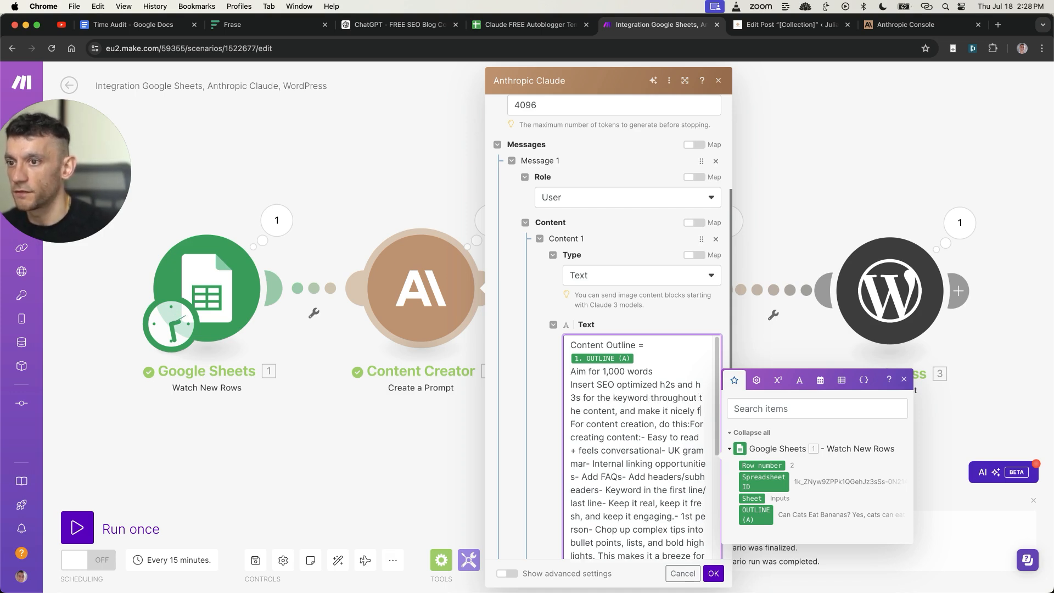
pyautogui.write('ormatted')
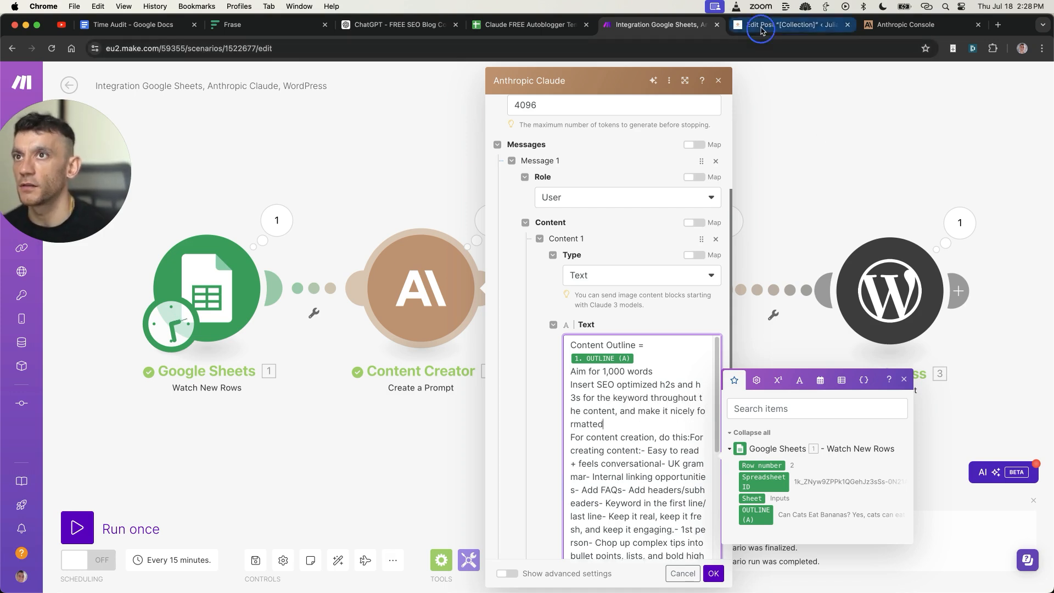
# - Switch to the WordPress draft and review the formatting of the existing "Can Cats Eat Bananas?" article
pyautogui.click(746, 24)
pyautogui.scroll(-7, 407, 175)
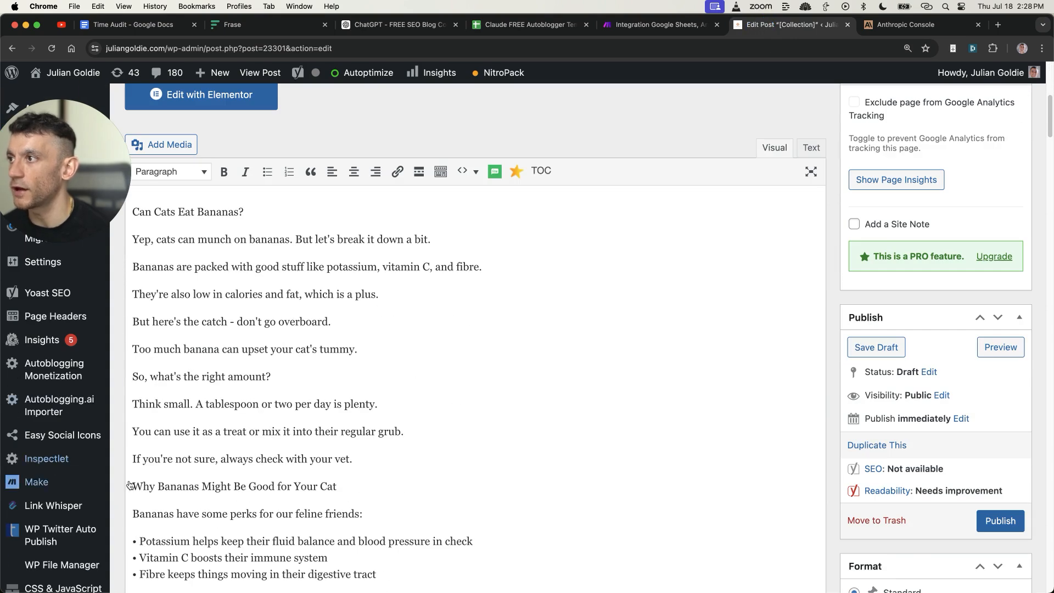
pyautogui.scroll(7, 699, 456)
pyautogui.scroll(-10, 446, 352)
pyautogui.scroll(10, 492, 371)
# - Return to the Make scenario and save the edited Content Creator prompt
pyautogui.click(691, 20)
pyautogui.scroll(-3, 676, 203)
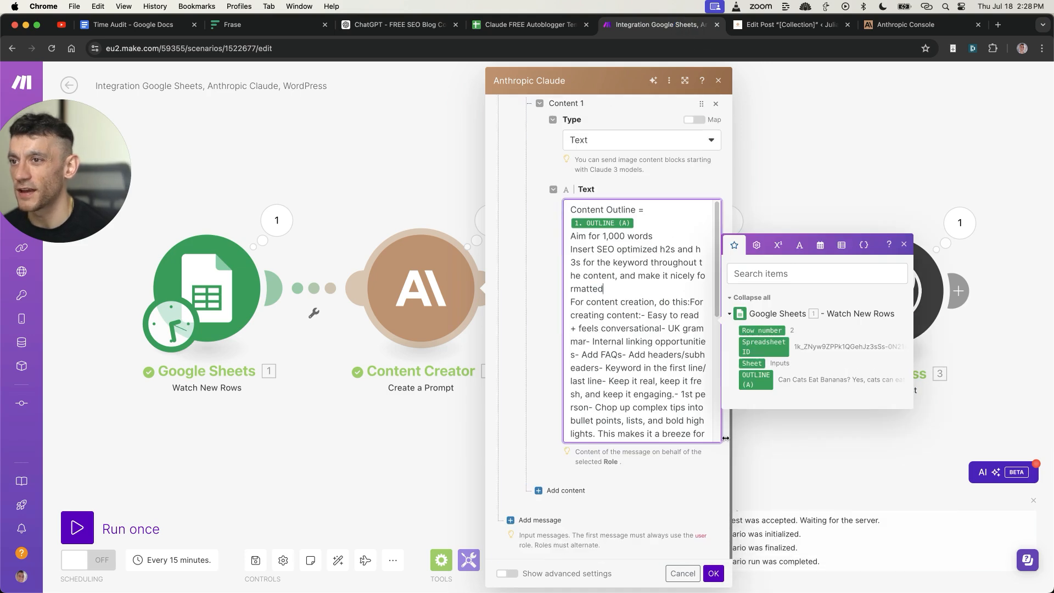
pyautogui.click(713, 573)
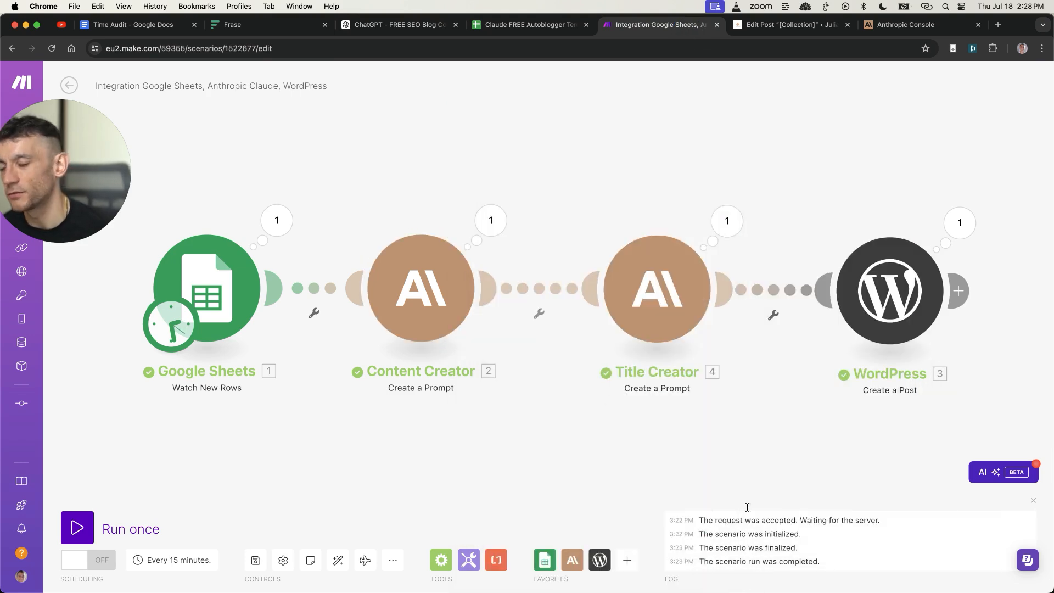
# - Choose the Google Sheets trigger's starting row manually and run the scenario once
pyautogui.rightClick(213, 295)
pyautogui.click(258, 335)
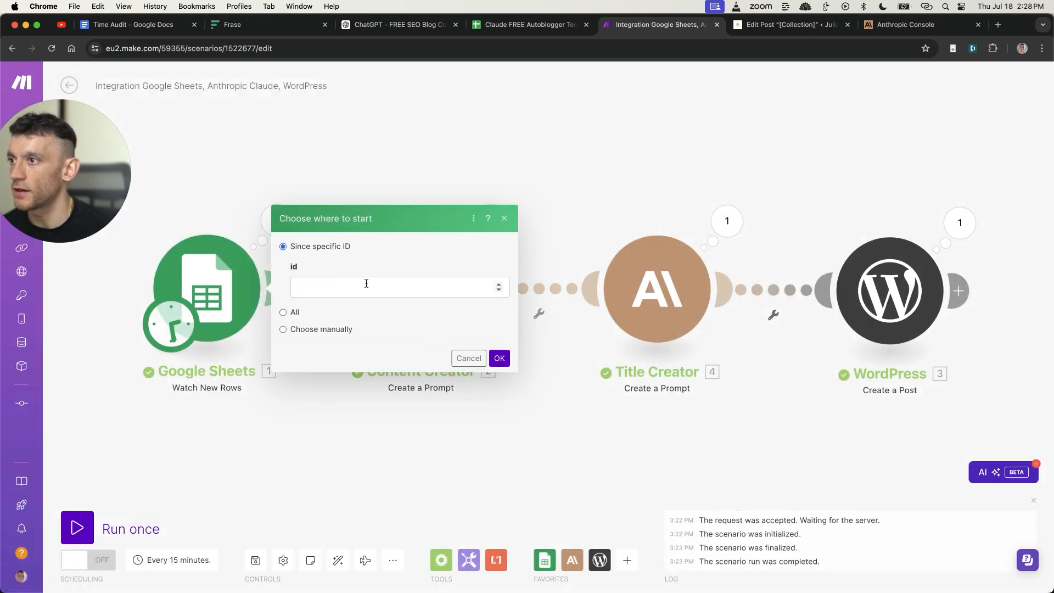
pyautogui.click(324, 329)
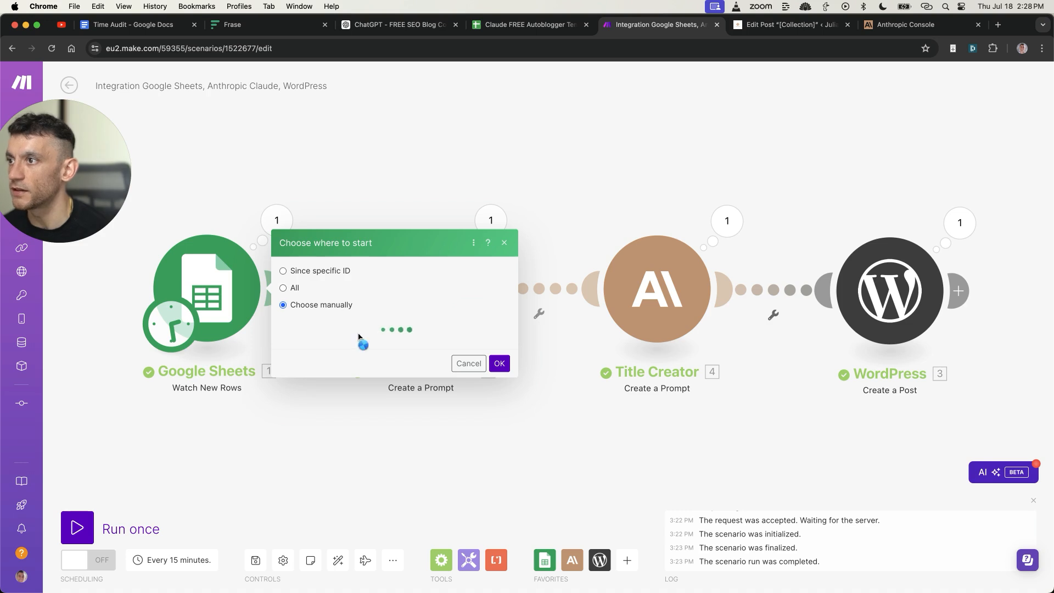
pyautogui.click(499, 573)
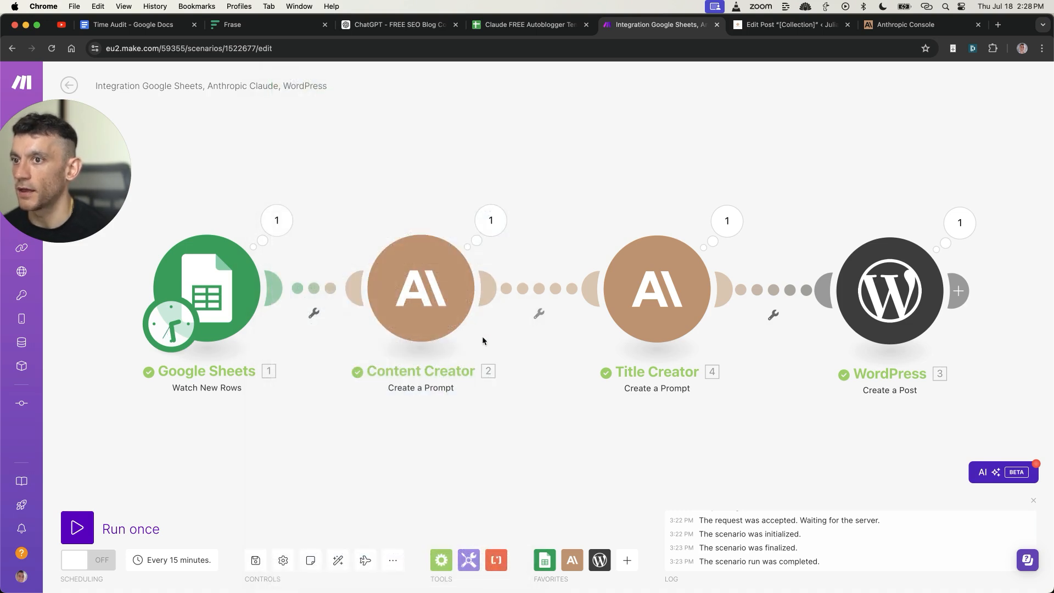
pyautogui.click(77, 527)
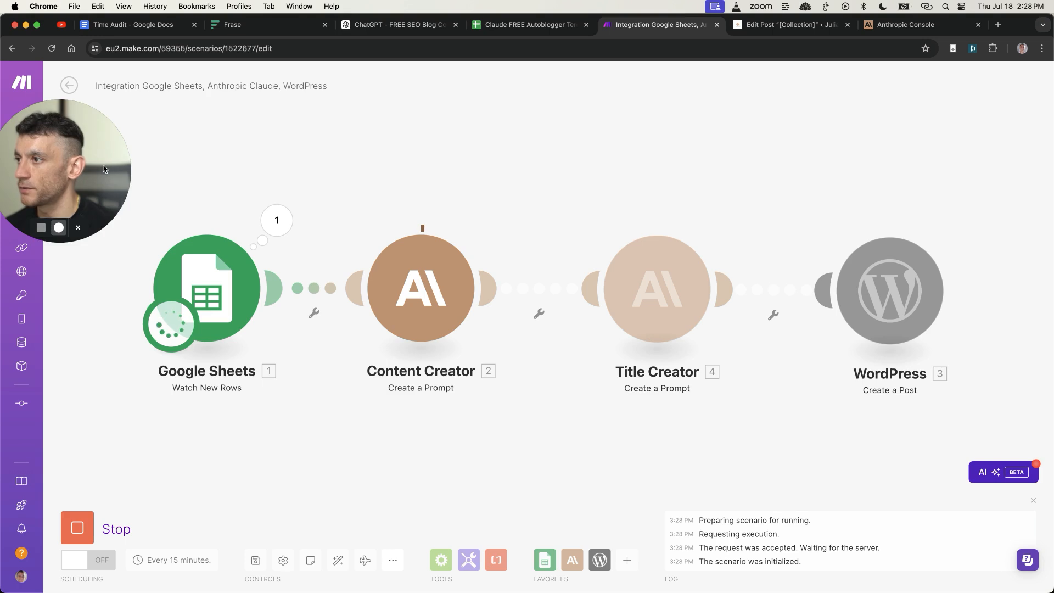
pyautogui.moveTo(108, 169); pyautogui.dragTo(142, 371)
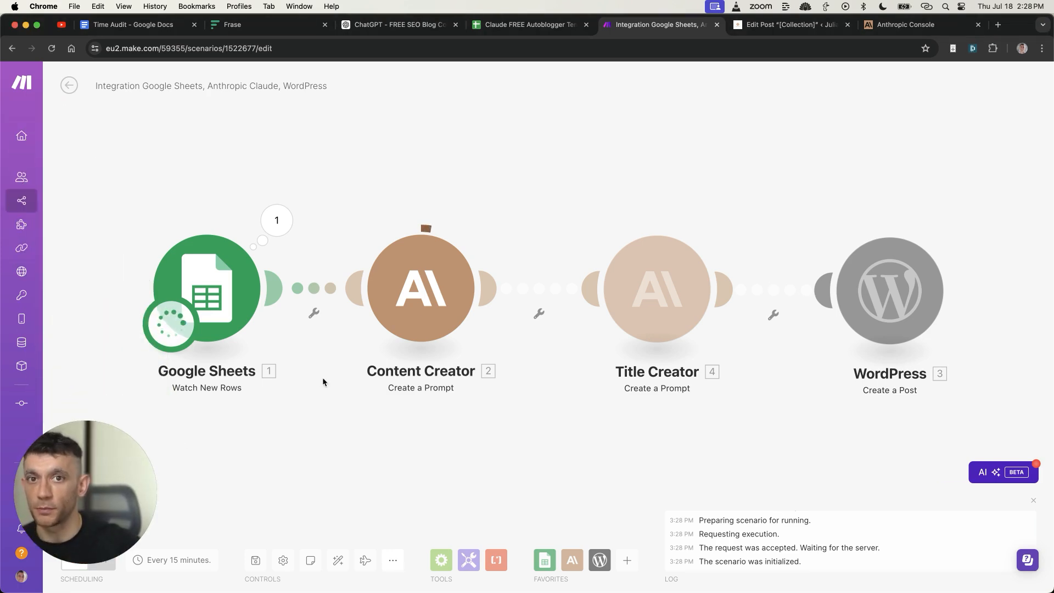
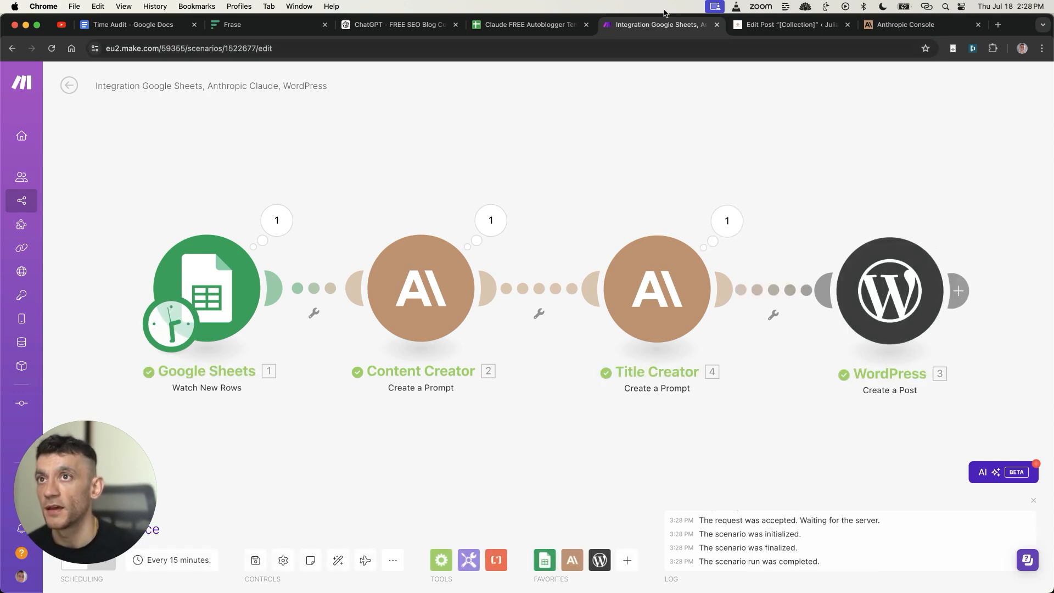
# - Switch to WordPress, list all posts and open the newest draft for editing in a separate tab
pyautogui.moveTo(7, 191)
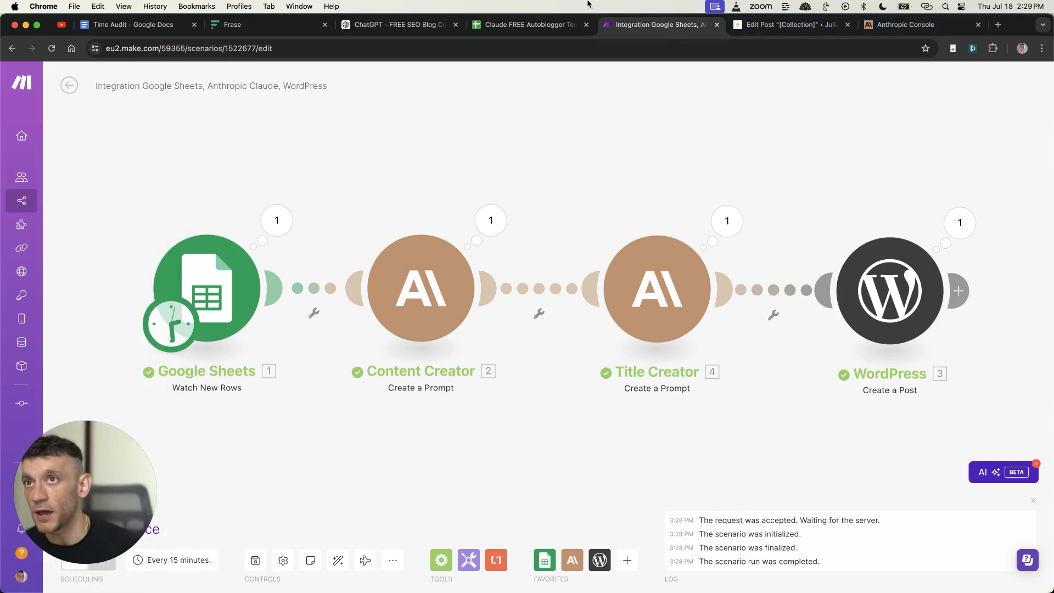
pyautogui.click(741, 26)
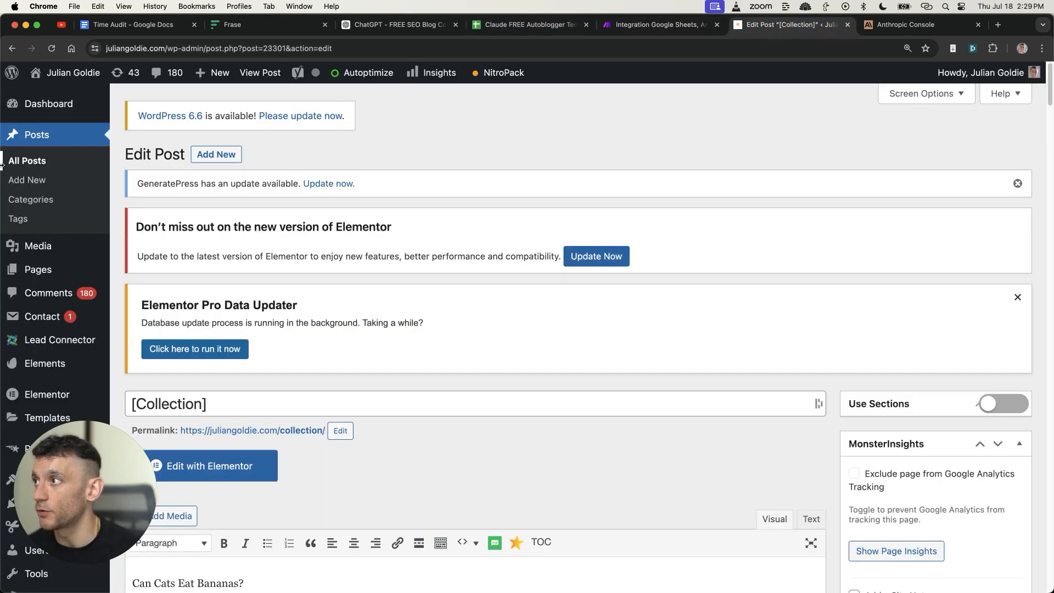
pyautogui.click(42, 162)
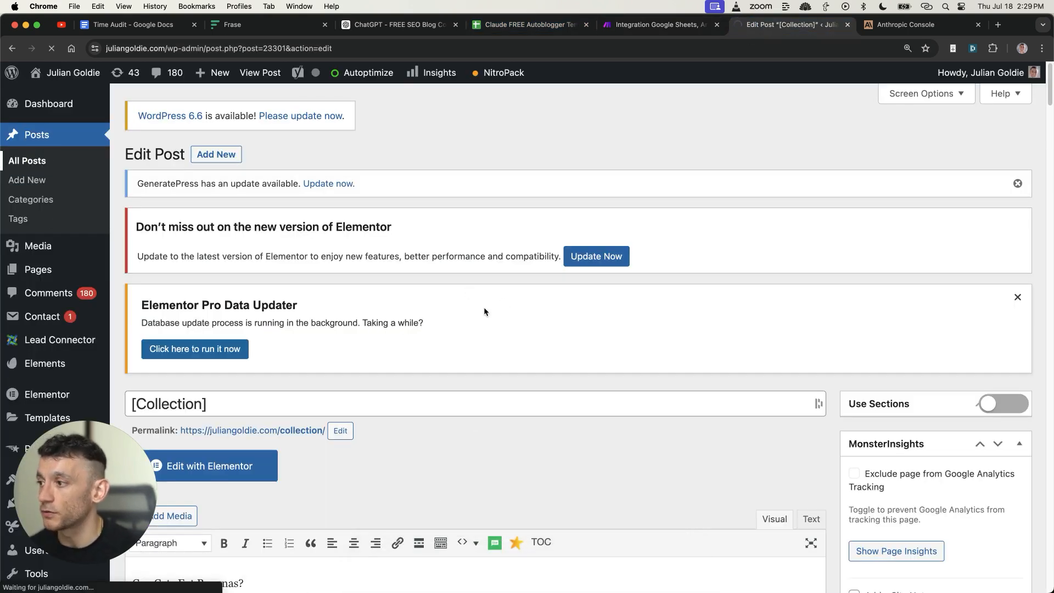
pyautogui.scroll(-3, 371, 354)
pyautogui.scroll(-10, 371, 357)
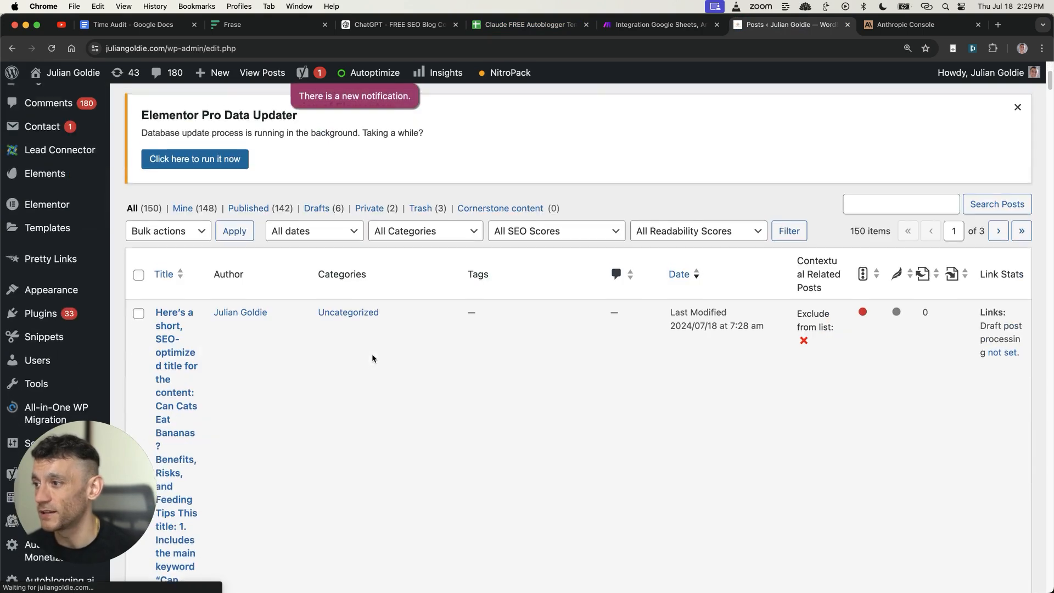
pyautogui.keyDown('super'); pyautogui.click(163, 365); pyautogui.keyUp('super')
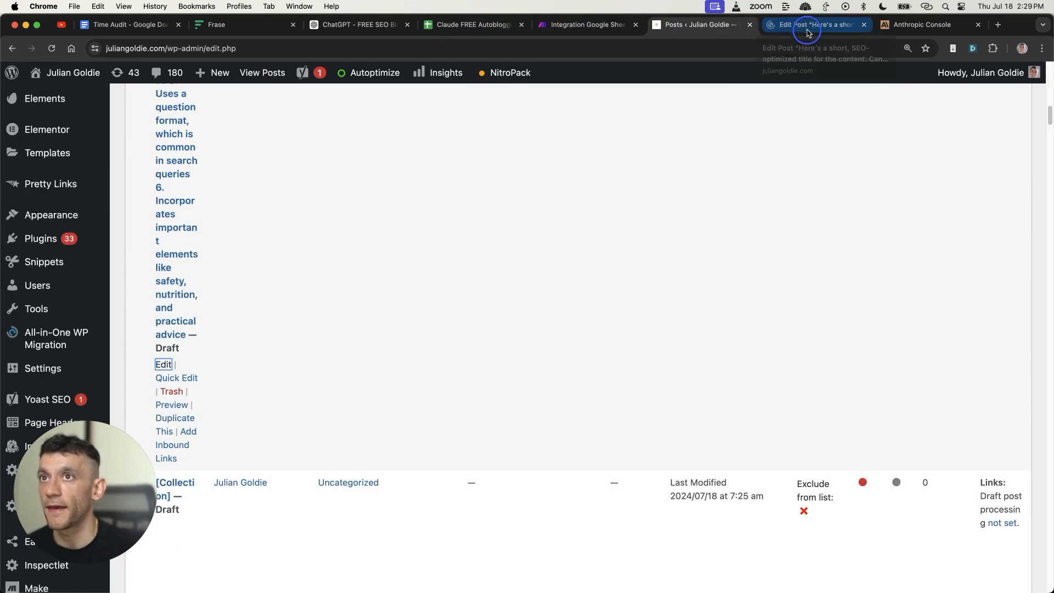
pyautogui.click(807, 32)
# - Examine the new draft's title, introduction and heading formatting in the post editor
pyautogui.scroll(-3, 479, 179)
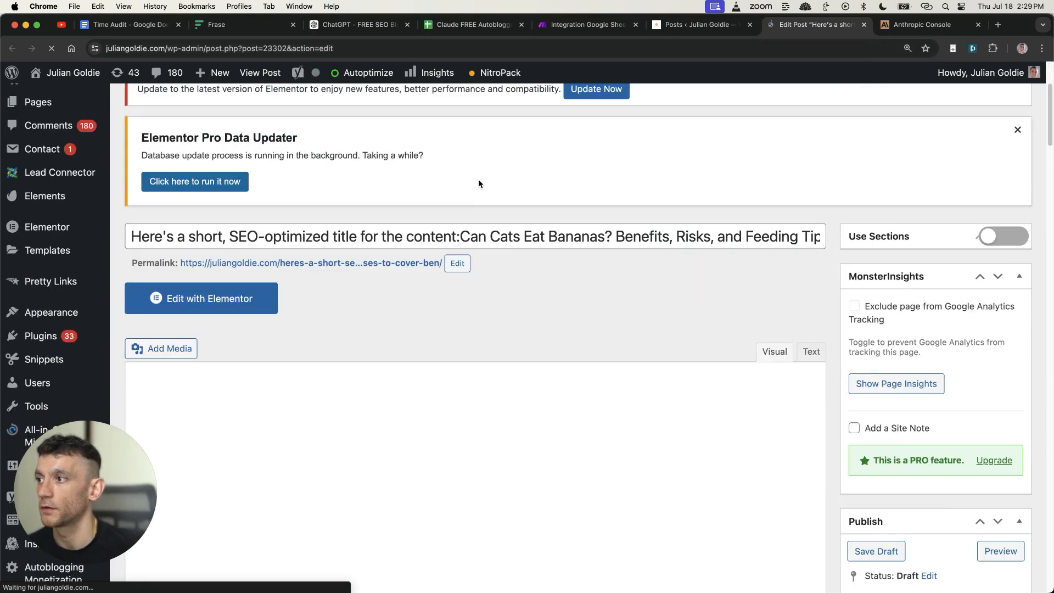
pyautogui.scroll(-4, 283, 265)
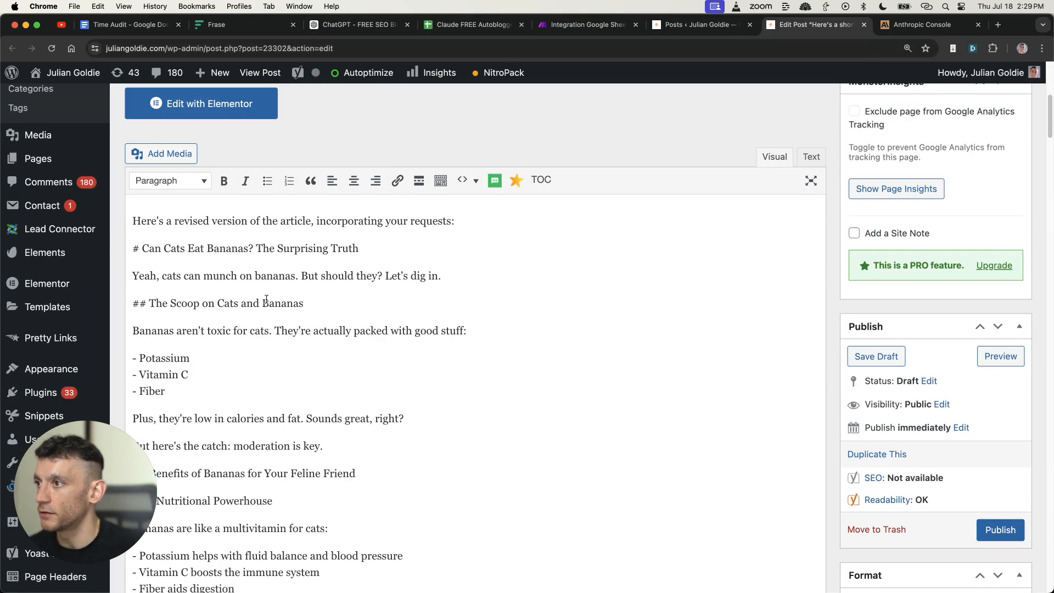
pyautogui.moveTo(343, 305); pyautogui.dragTo(71, 298)
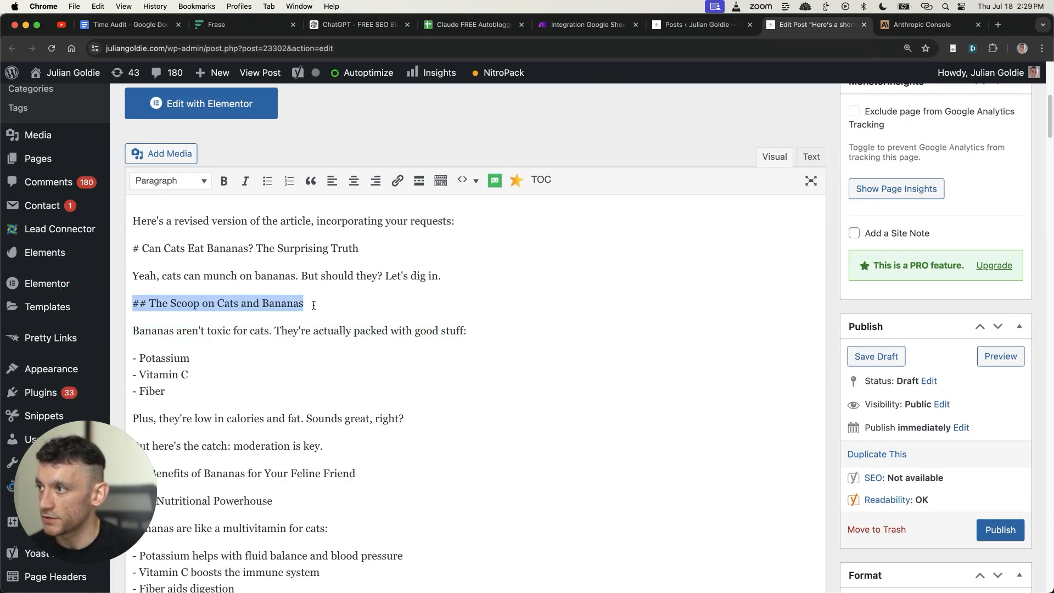
pyautogui.scroll(-6, 235, 288)
pyautogui.scroll(8, 248, 275)
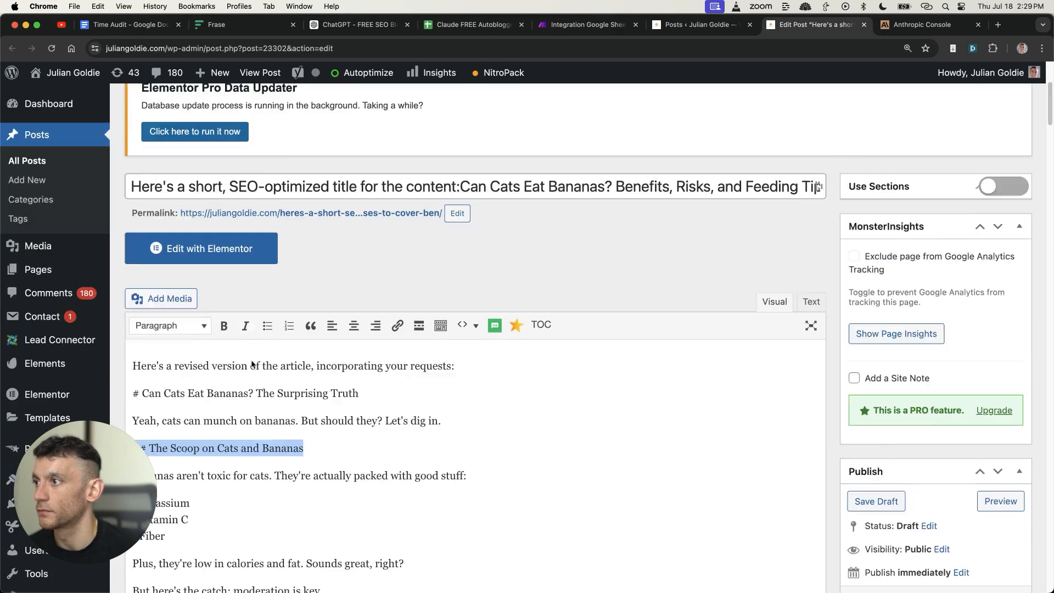
pyautogui.scroll(3, 250, 364)
pyautogui.scroll(-4, 258, 346)
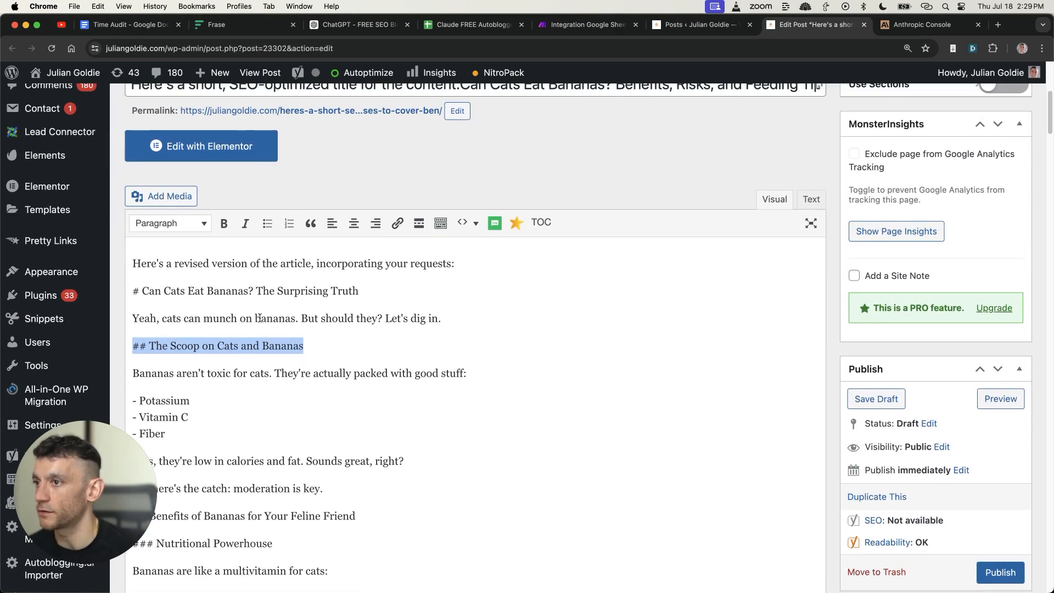
pyautogui.scroll(3, 289, 281)
# - Delete the introductory line "Here's a revised version of the article, incorporating your requests:" and its empty paragraph from the draft
pyautogui.tripleClick(363, 336)
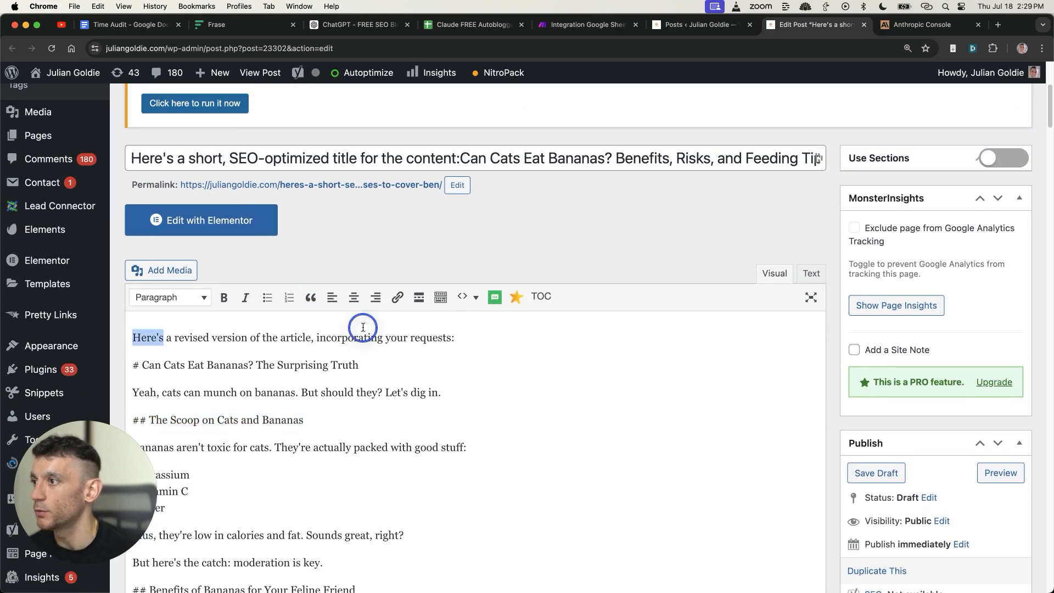
pyautogui.press('BackSpace')
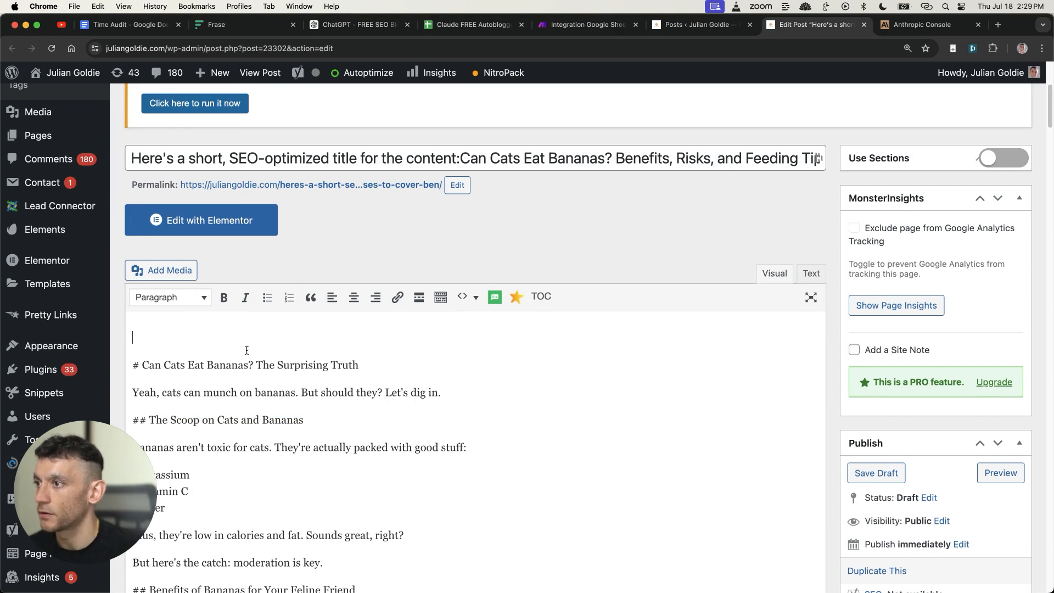
pyautogui.press('BackSpace')
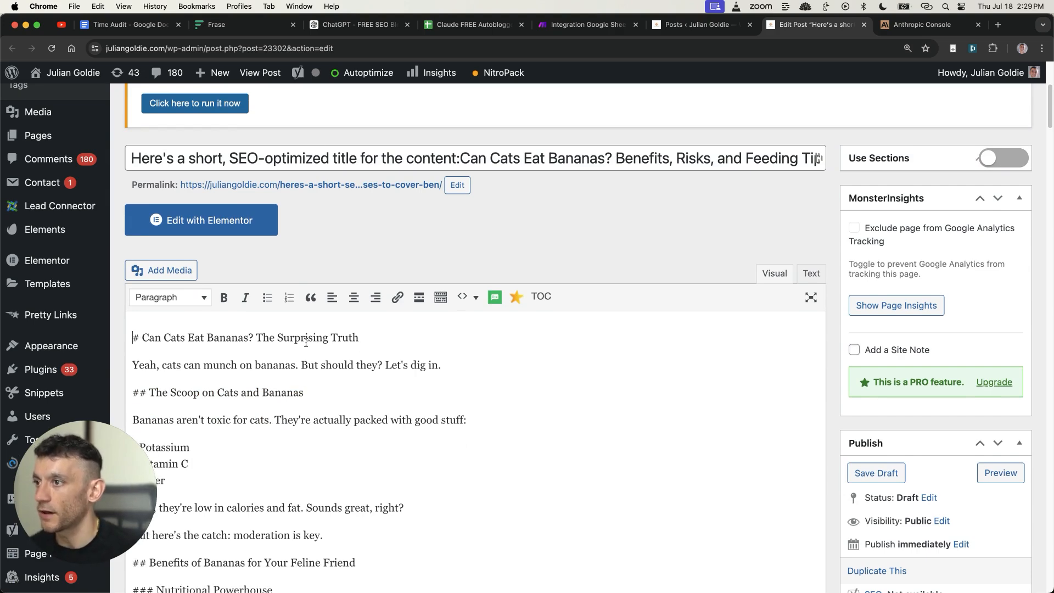
# - Replace the post title with "Can Cats Eat Bananas? The Surprising Truth", copied from the first heading in the article body
pyautogui.moveTo(108, 342)
pyautogui.click(267, 337)
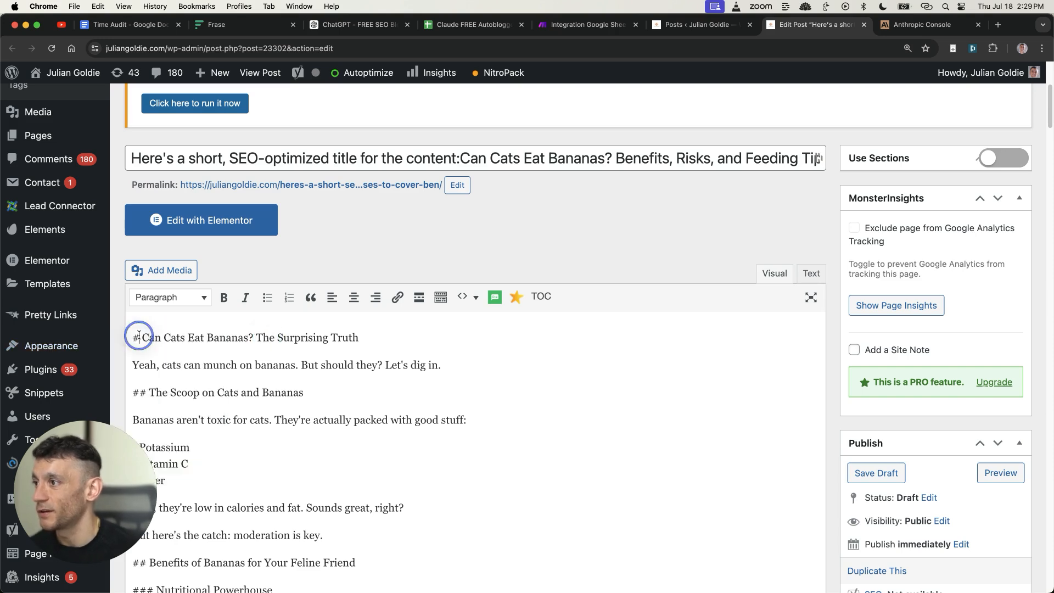
pyautogui.moveTo(139, 335); pyautogui.dragTo(359, 337)
pyautogui.hotkey('ctrl', 'c')
pyautogui.click(394, 158)
pyautogui.hotkey('ctrl', 'a')
pyautogui.hotkey('ctrl', 'v')
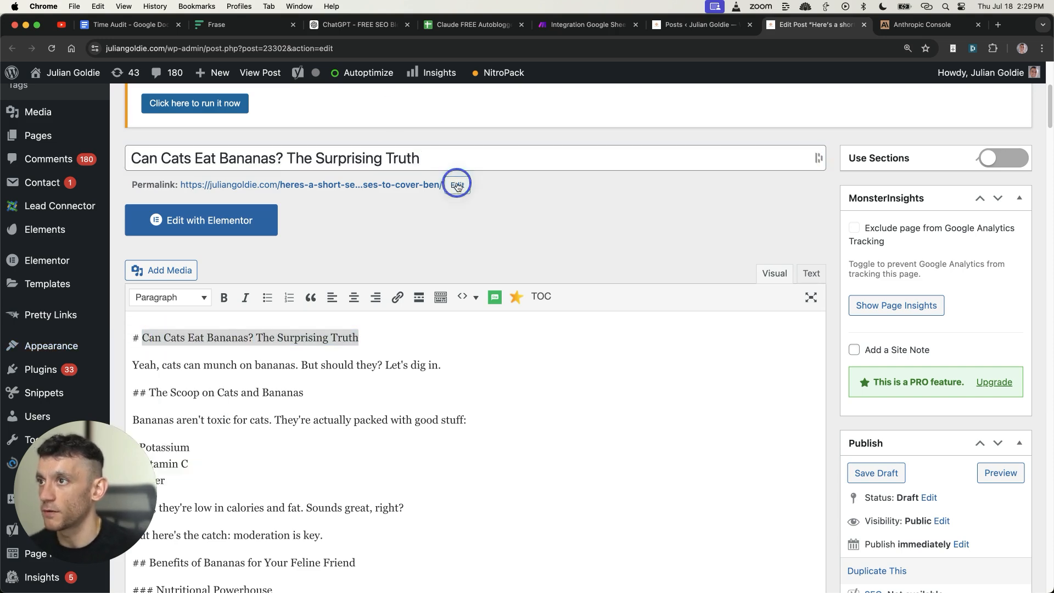
# - Change the post's permalink slug to "Can Cats Eat Bananas"
pyautogui.click(457, 186)
pyautogui.press('super+v')
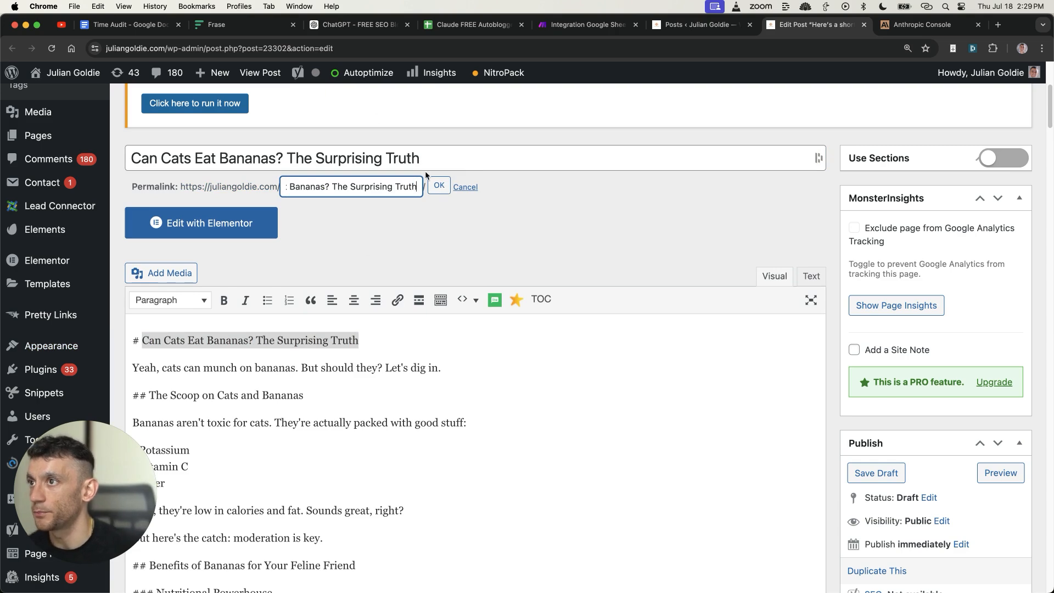
pyautogui.click(438, 186)
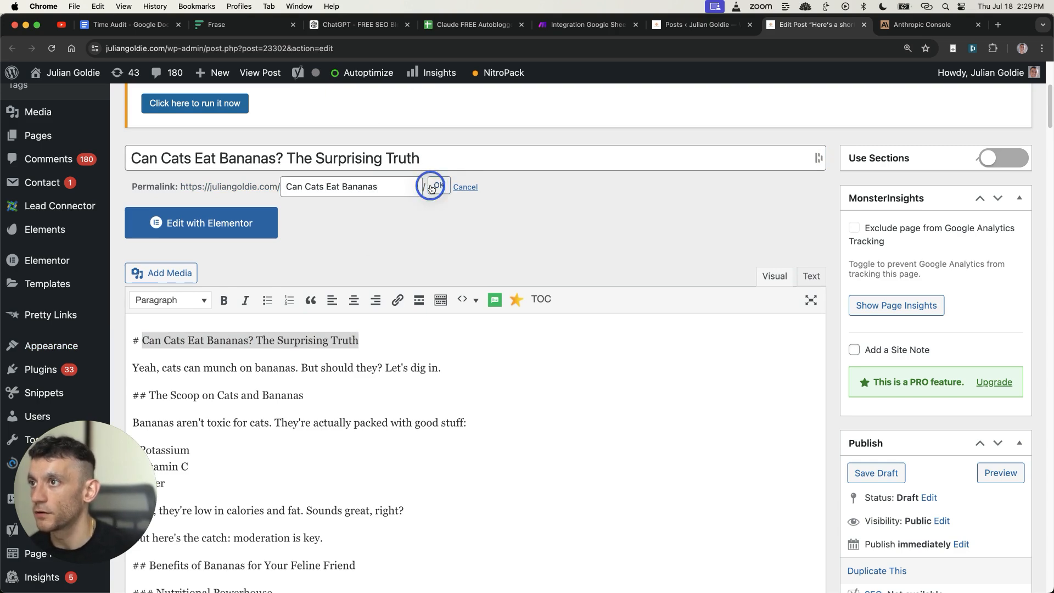
# - Review the draft's benefits and risks sections, including their headings and bullet points
pyautogui.scroll(-5, 504, 328)
pyautogui.scroll(-2, 503, 329)
pyautogui.moveTo(504, 329); pyautogui.dragTo(459, 331)
pyautogui.scroll(-5, 384, 384)
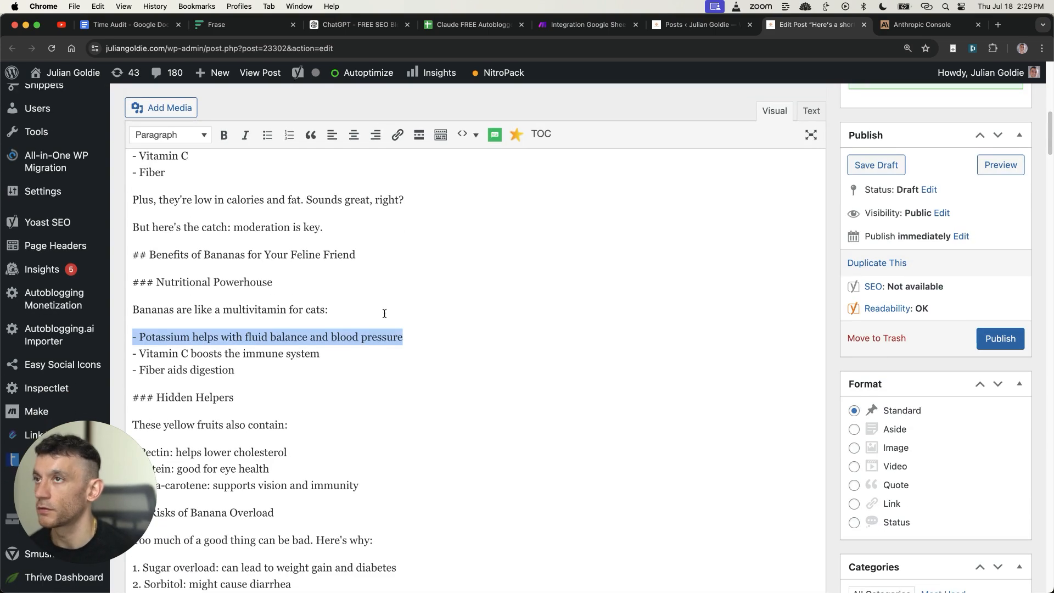
pyautogui.scroll(14, 442, 86)
# - Switch to the Google Sheet to review the source outline in Inputs, and return to the Make scenario
pyautogui.click(471, 24)
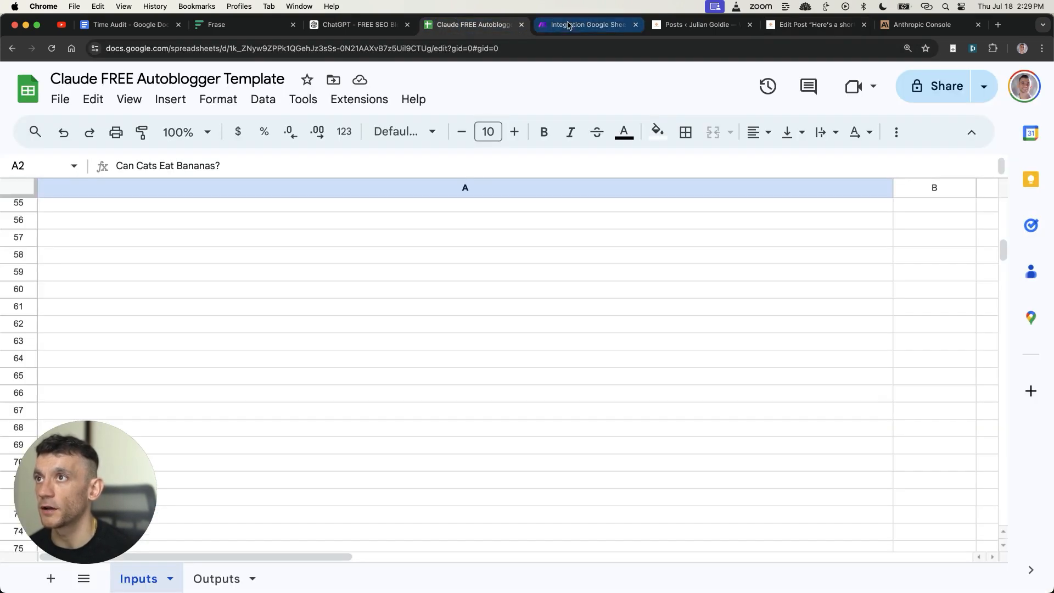
pyautogui.scroll(5, 192, 257)
pyautogui.scroll(-15, 301, 282)
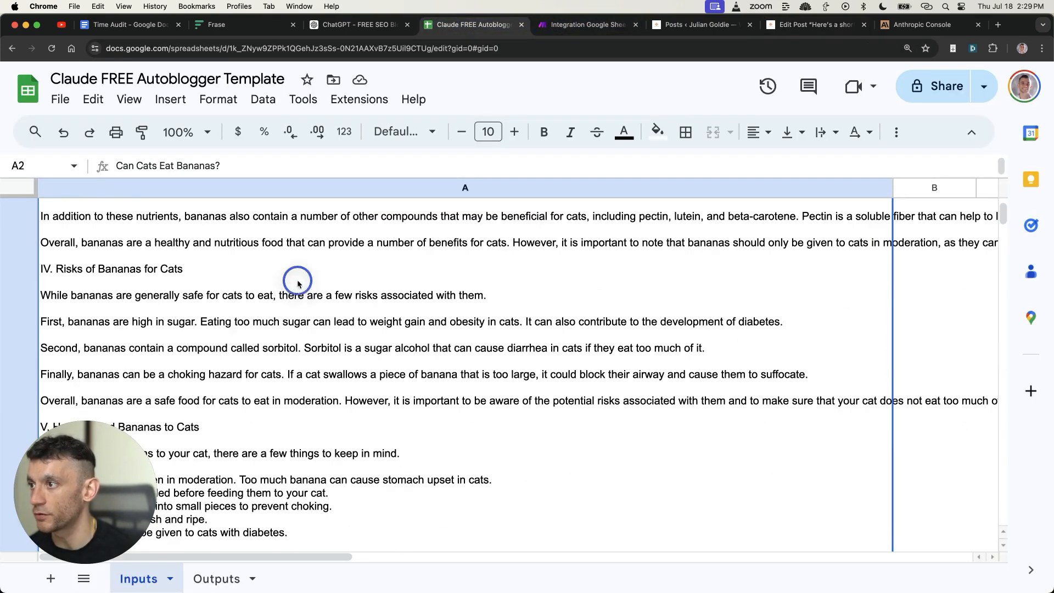
pyautogui.click(583, 20)
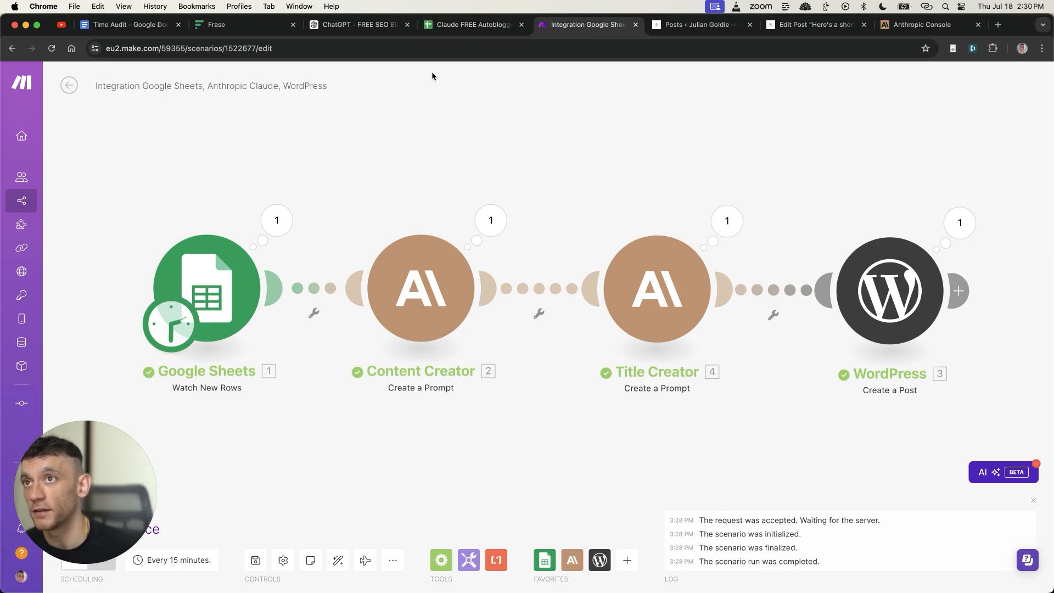
# - Inspect the "The Scoop on Cats and Bananas" section in the WordPress draft and look over the Make scenario again
pyautogui.moveTo(168, 192); pyautogui.dragTo(396, 341)
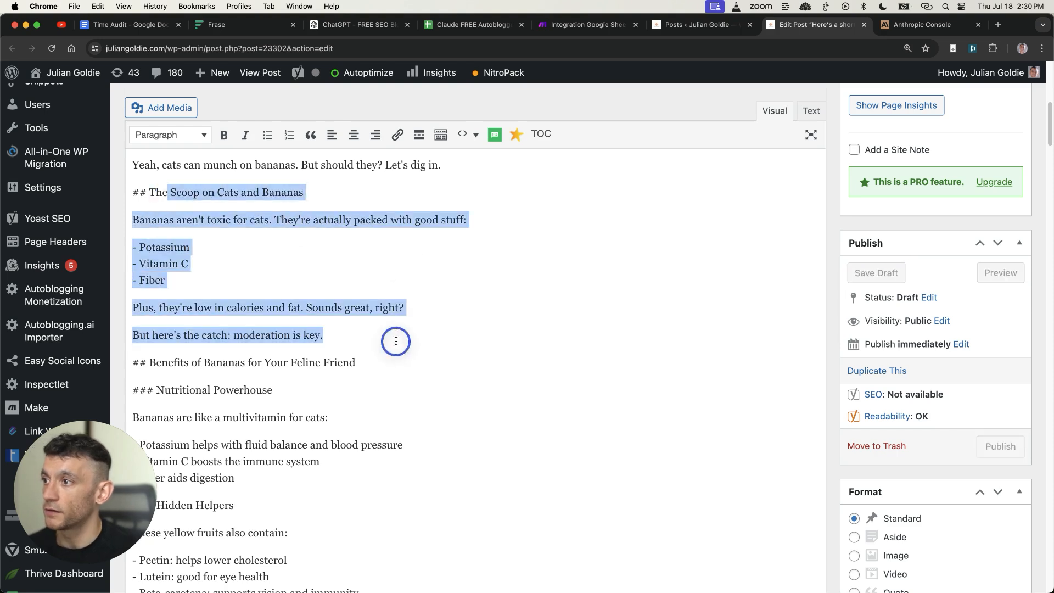
pyautogui.click(396, 341)
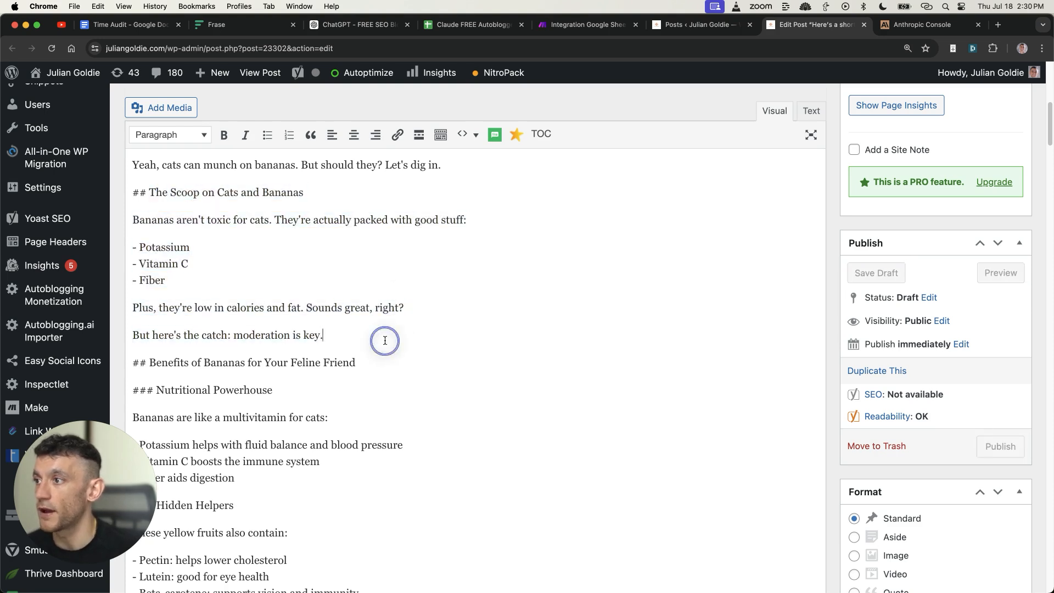
pyautogui.scroll(5, 387, 318)
pyautogui.moveTo(376, 478); pyautogui.dragTo(134, 344)
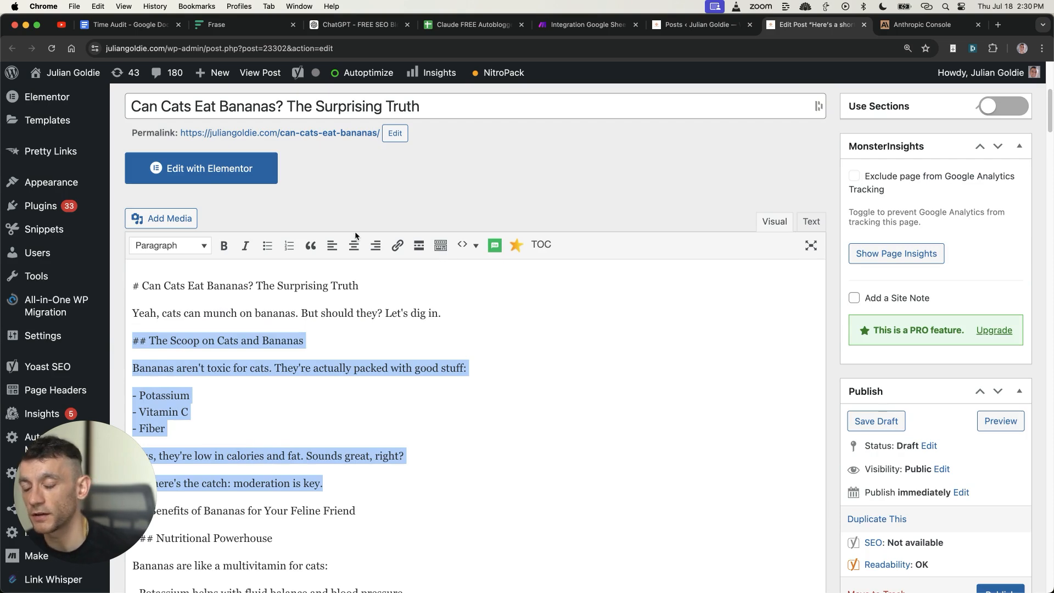
pyautogui.click(588, 25)
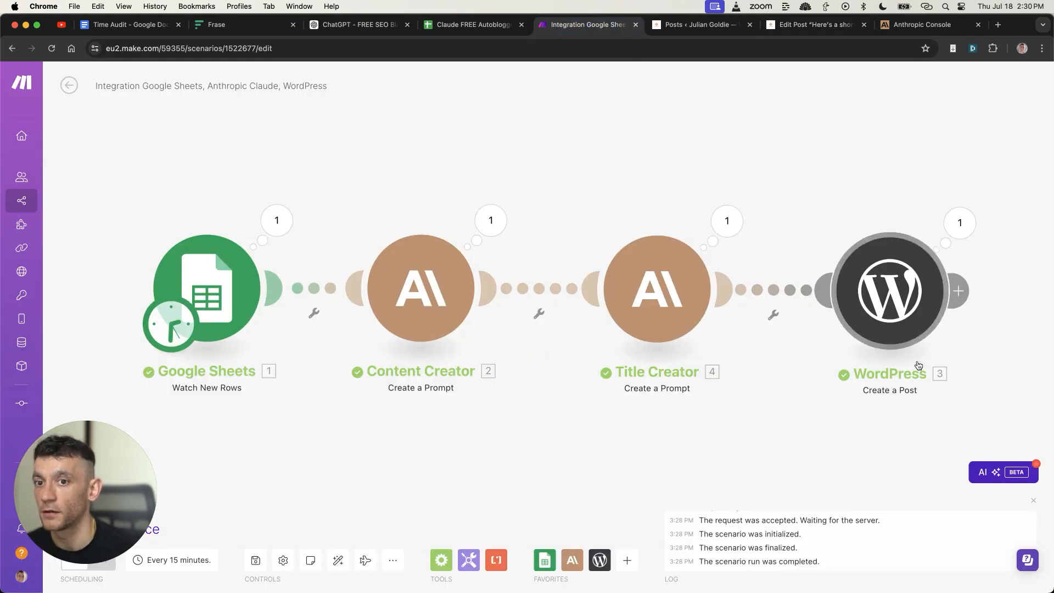
pyautogui.click(825, 31)
pyautogui.click(583, 26)
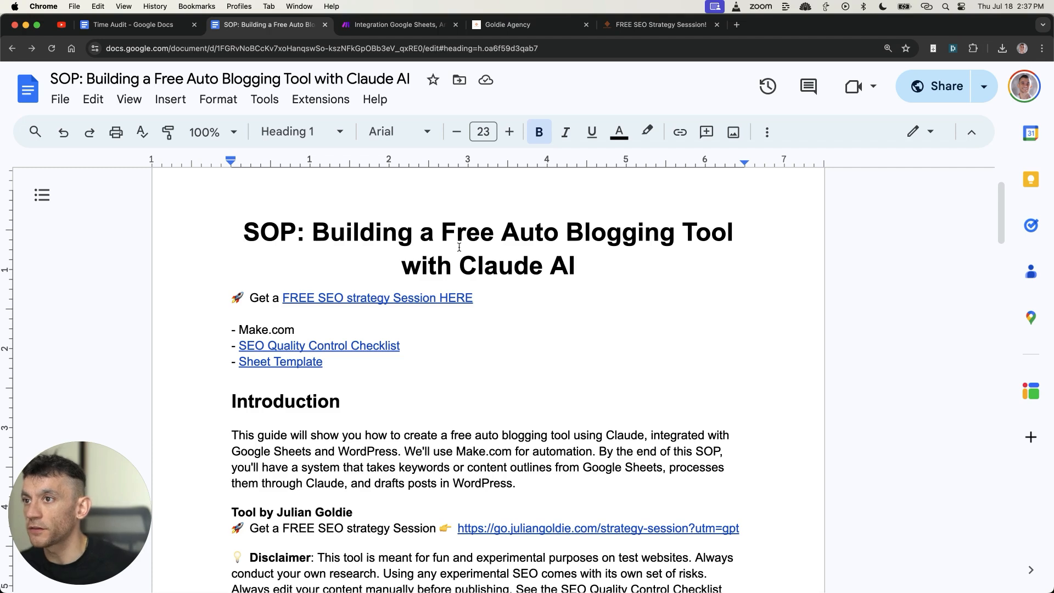
# - Look over the SOP document's title and introduction, and get the document's link ready for the lesson
pyautogui.click(316, 214)
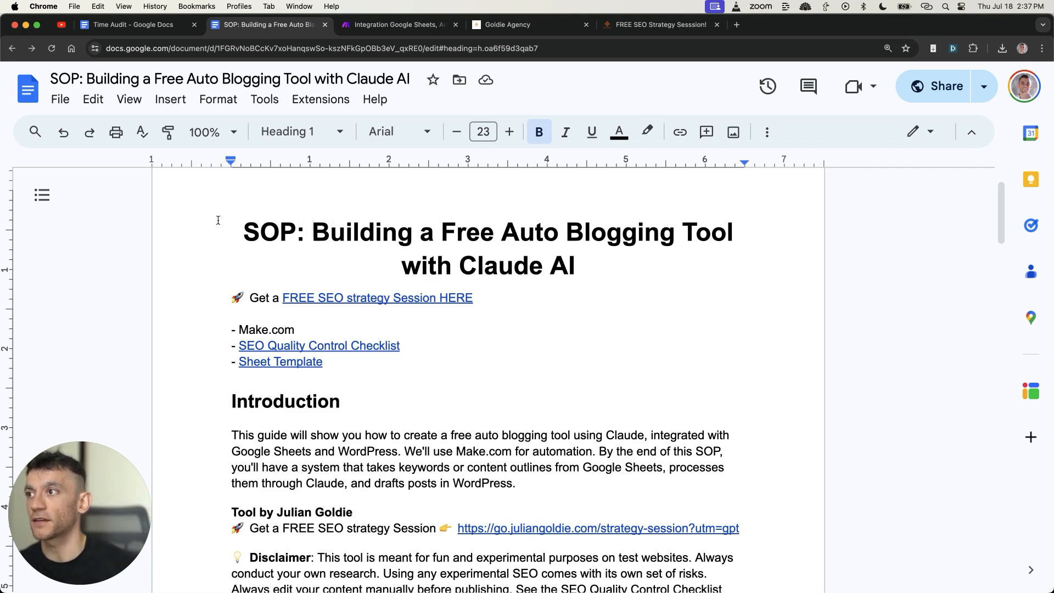
pyautogui.moveTo(172, 202); pyautogui.dragTo(494, 262)
pyautogui.click(608, 311)
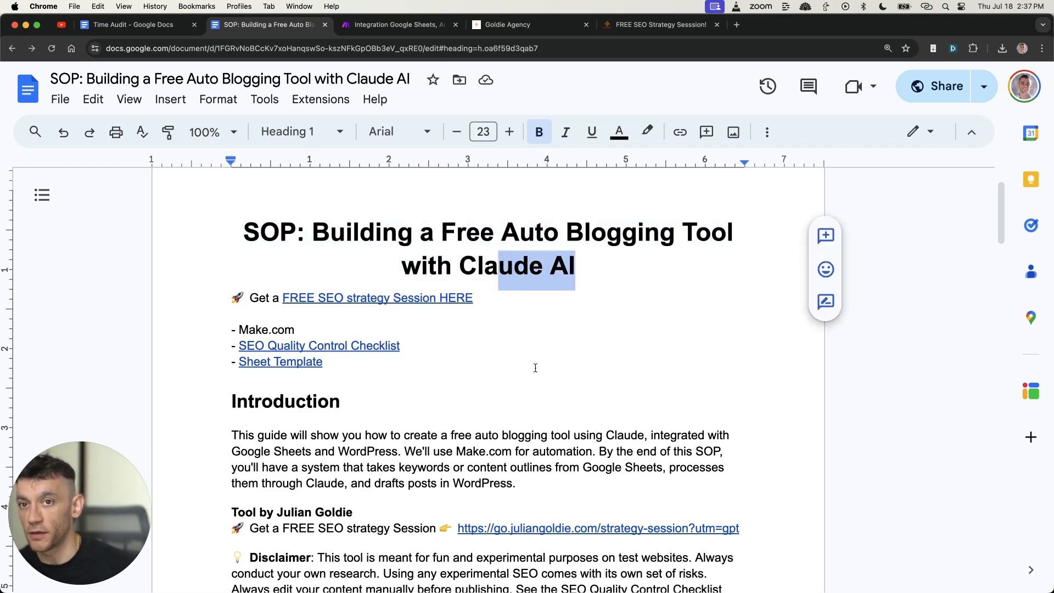
pyautogui.scroll(-3, 535, 367)
pyautogui.click(405, 50)
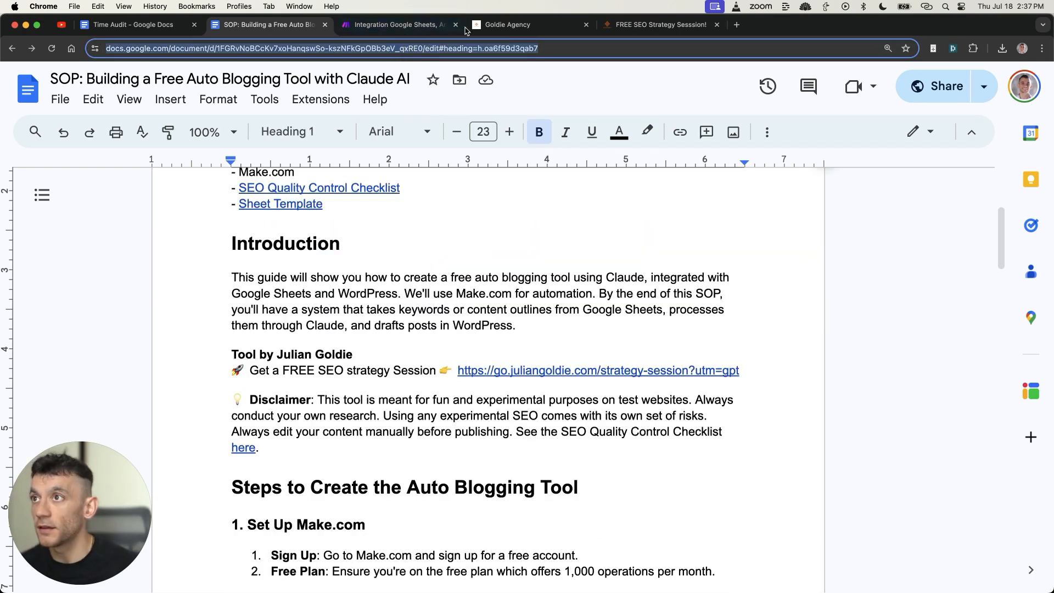
# - Switch to GoHighLevel, add a lesson titled "Free Claude Autoblogger" under FREE SEO TOOLS, and save a bullet "SOP" linked to the document in its description
pyautogui.click(505, 24)
pyautogui.scroll(-10, 468, 324)
pyautogui.scroll(-15, 470, 333)
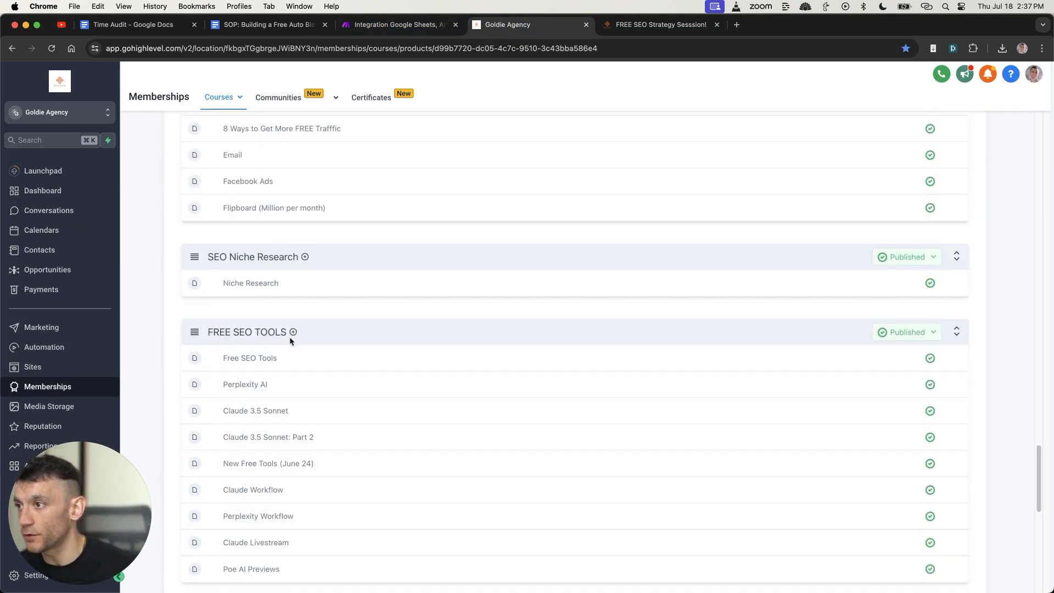
pyautogui.click(293, 332)
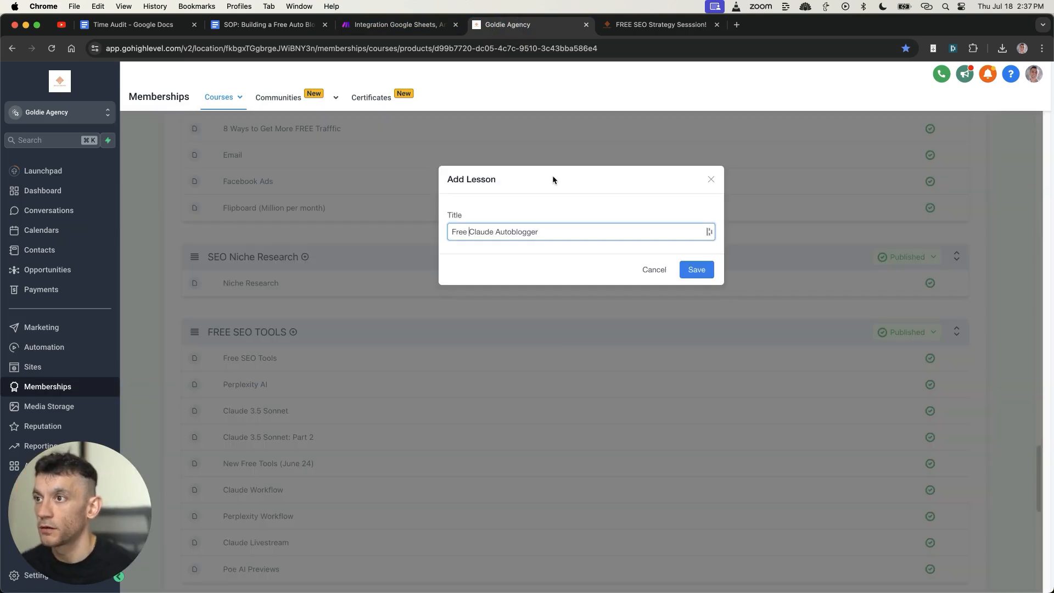
pyautogui.click(705, 270)
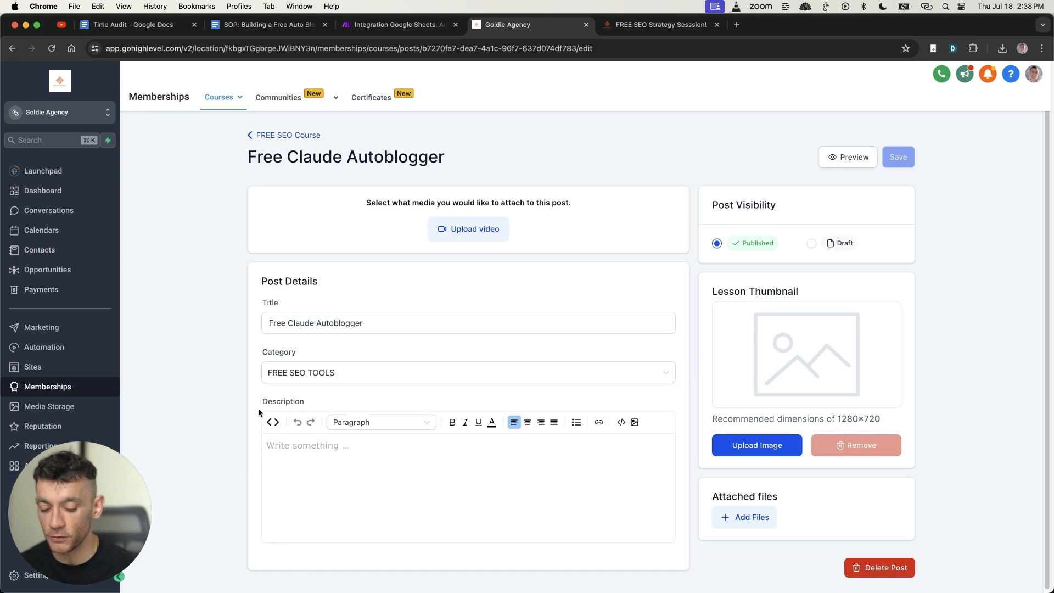
pyautogui.write('-')
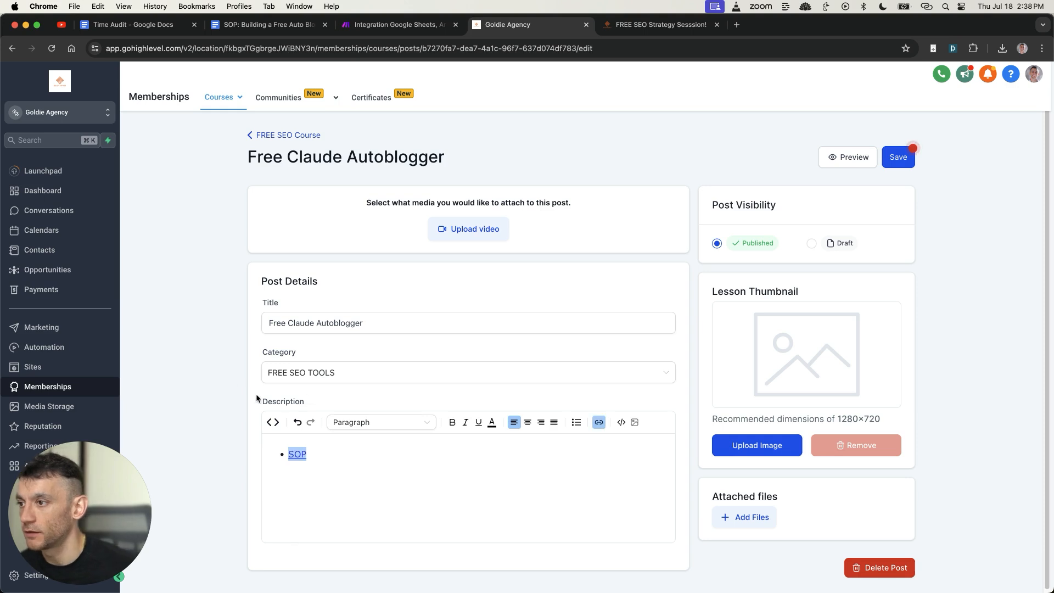
pyautogui.click(898, 157)
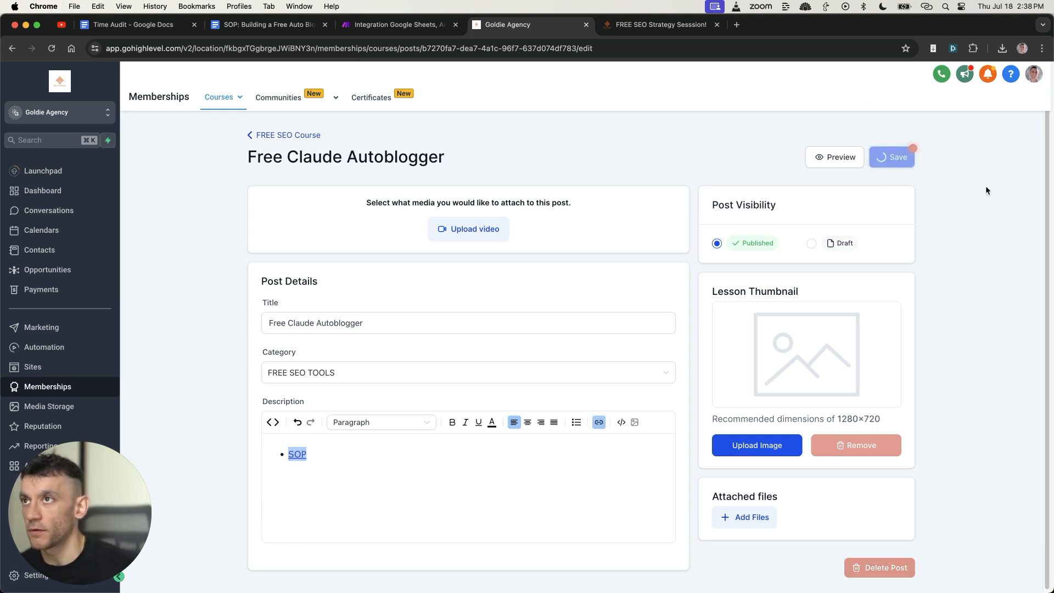
# - Export the Make scenario's blueprint and attach blueprint (2).json to the Free Claude Autoblogger lesson
pyautogui.click(384, 24)
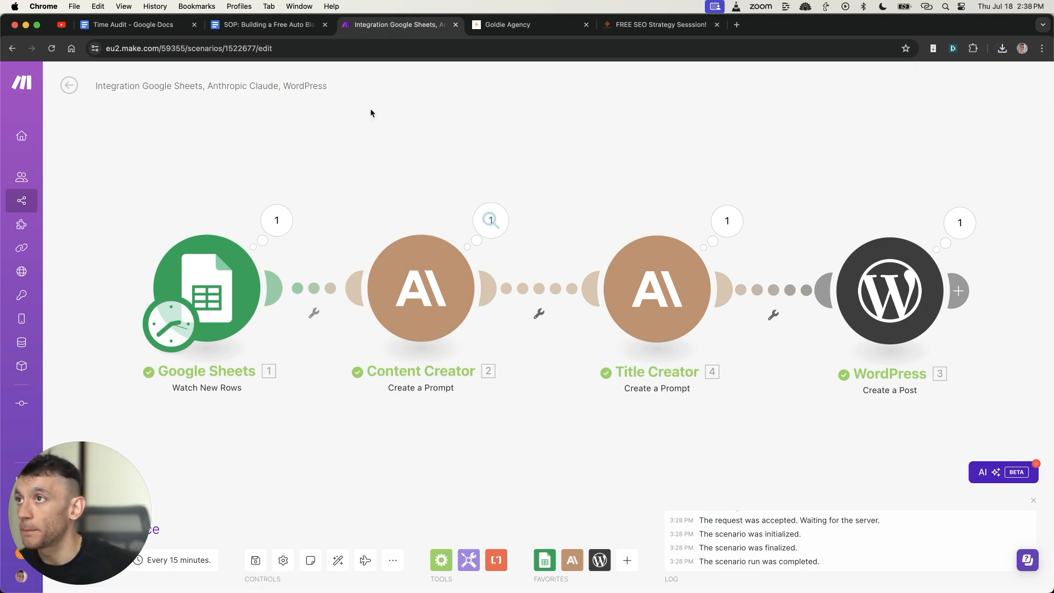
pyautogui.click(393, 560)
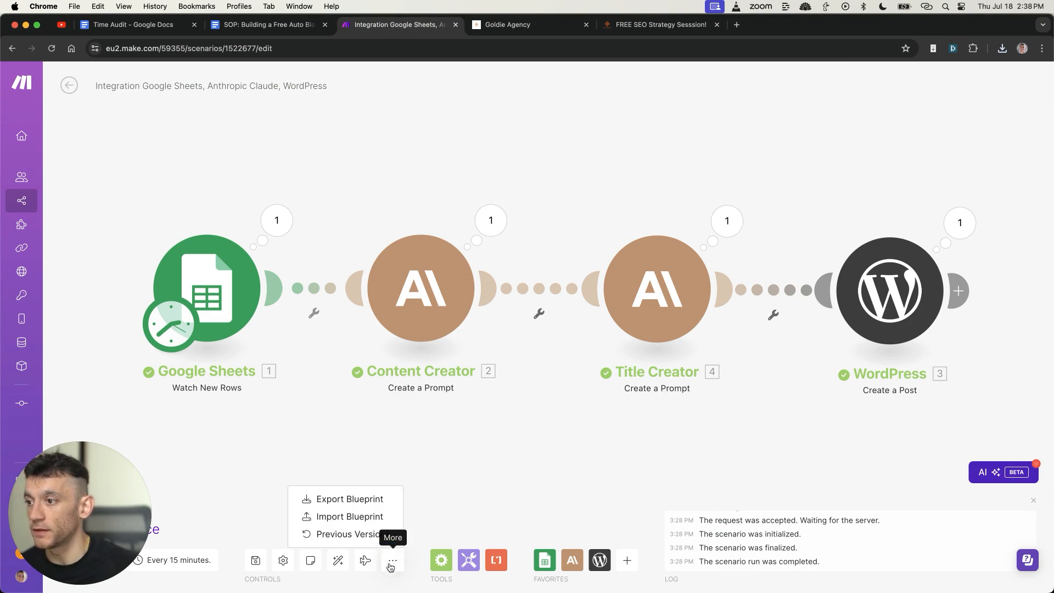
pyautogui.click(347, 517)
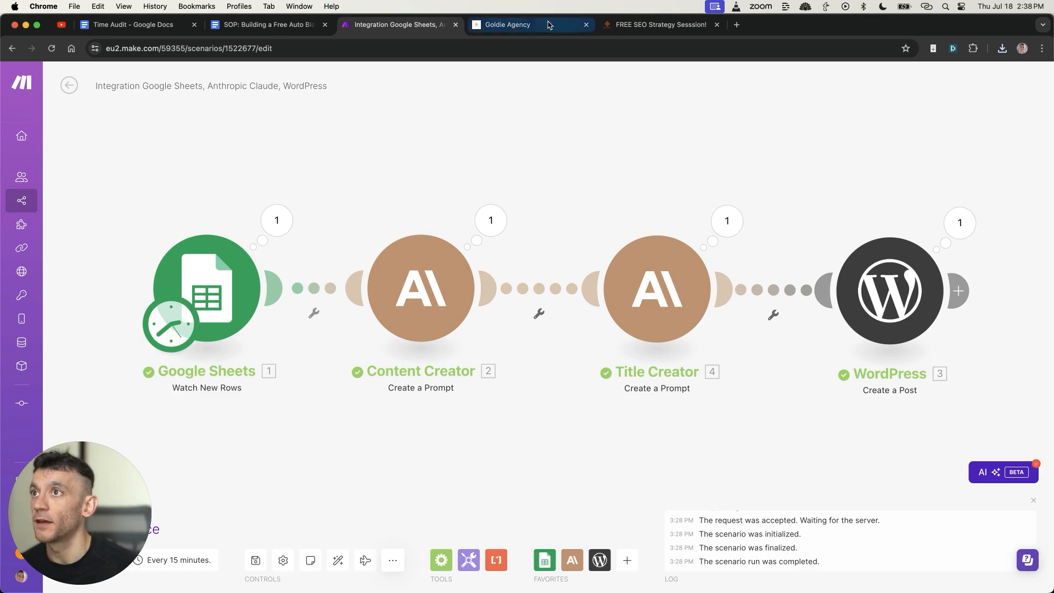
pyautogui.click(549, 24)
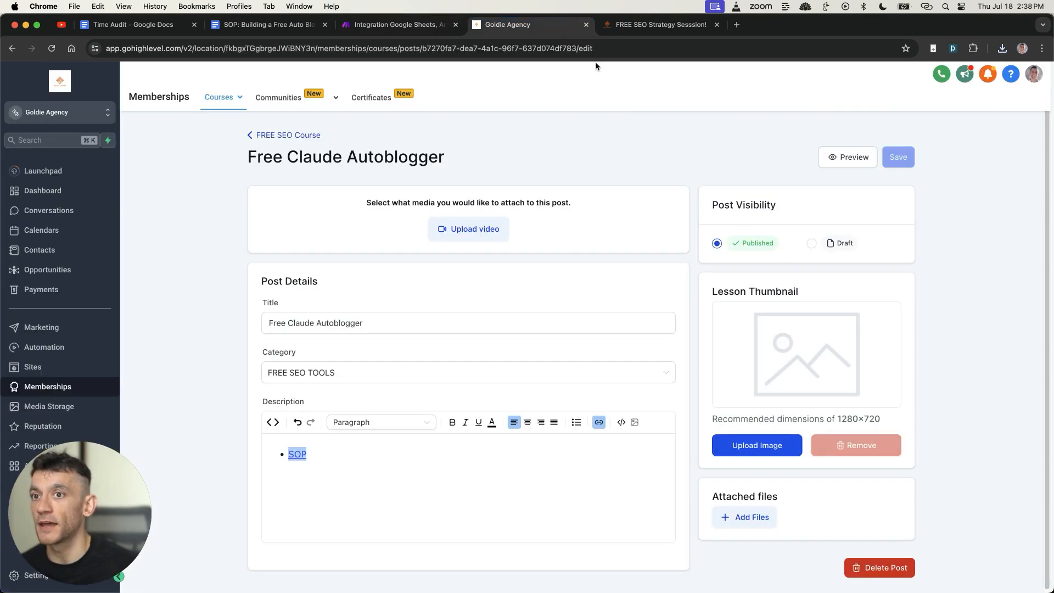
pyautogui.click(744, 526)
pyautogui.click(473, 294)
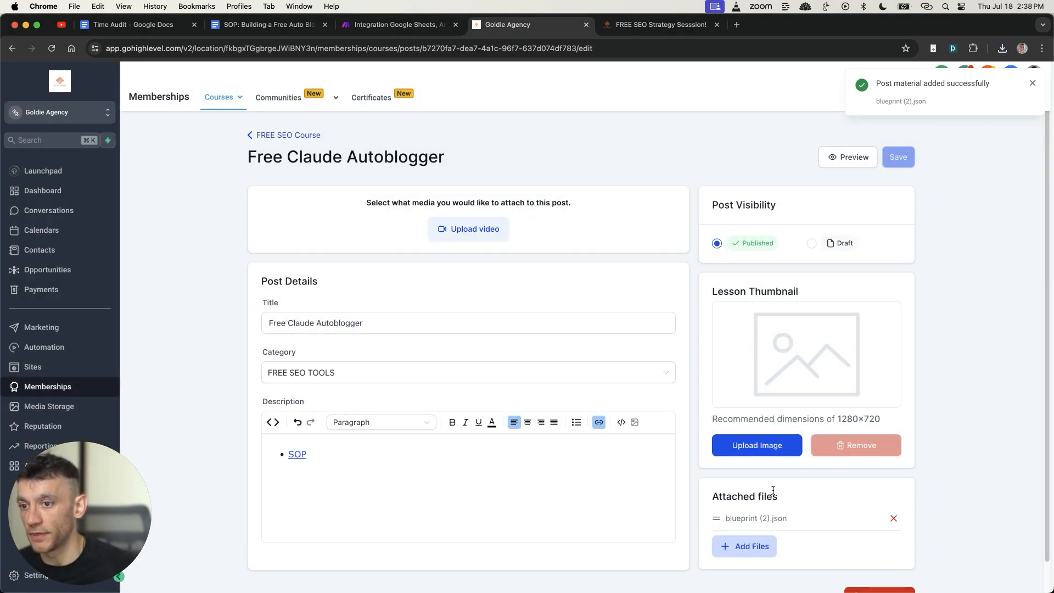
# - Look again at the Make scenario and the lesson page, and skim through the SOP document in Google Docs
pyautogui.click(369, 28)
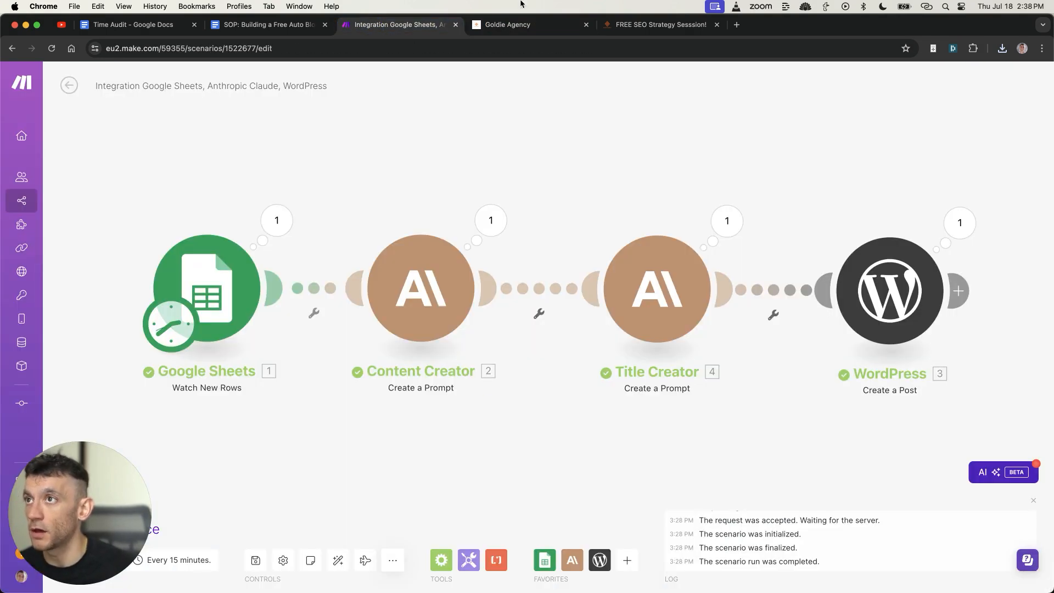
pyautogui.click(522, 25)
pyautogui.click(268, 24)
pyautogui.scroll(-2, 205, 291)
pyautogui.scroll(4, 217, 266)
pyautogui.scroll(-18, 291, 395)
pyautogui.scroll(-8, 295, 410)
pyautogui.scroll(20, 292, 463)
# - Examine the SOP's resource list, covering Make.com, the SEO Quality Control Checklist and the Sheet Template
pyautogui.moveTo(191, 400); pyautogui.dragTo(106, 412)
pyautogui.doubleClick(429, 414)
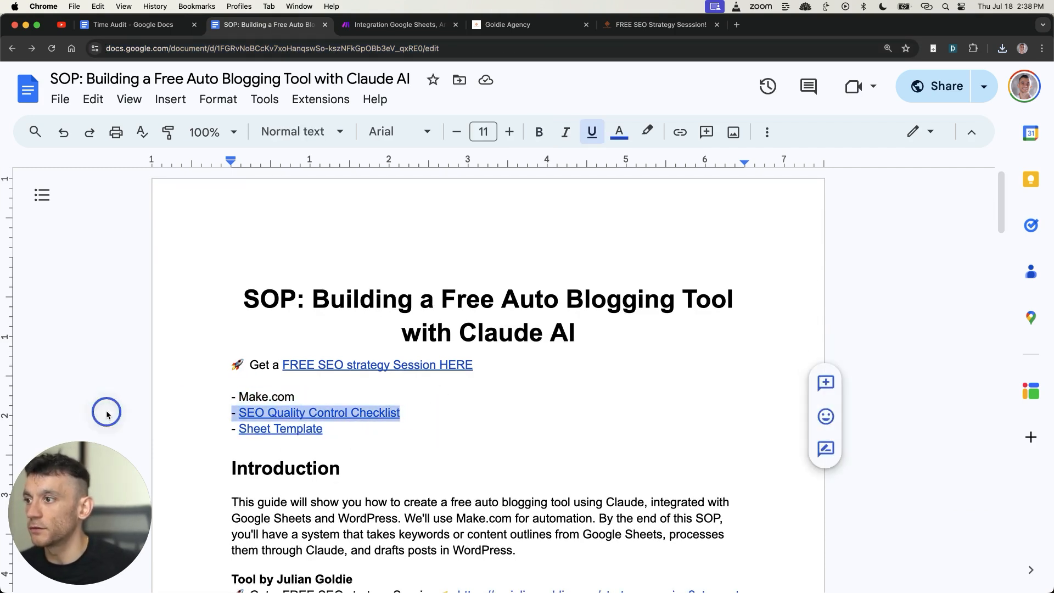
pyautogui.click(223, 410)
pyautogui.moveTo(222, 409); pyautogui.dragTo(410, 430)
pyautogui.click(278, 416)
pyautogui.click(234, 393)
pyautogui.moveTo(234, 398); pyautogui.dragTo(407, 411)
pyautogui.doubleClick(407, 442)
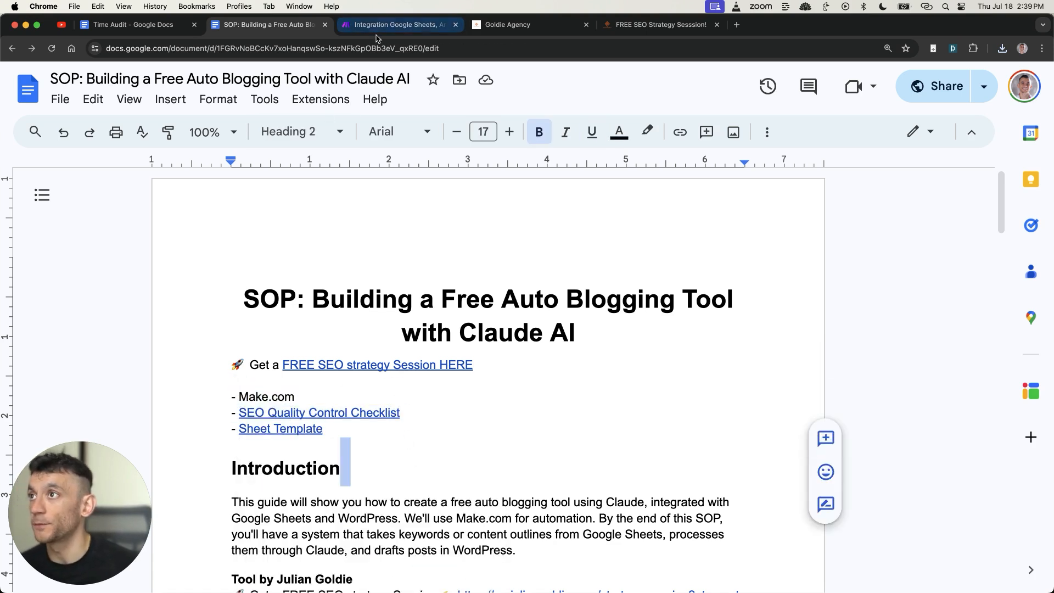
# - Check the free SEO strategy session page and the lesson page, and enlarge the session page to 175% to read its headline
pyautogui.click(656, 25)
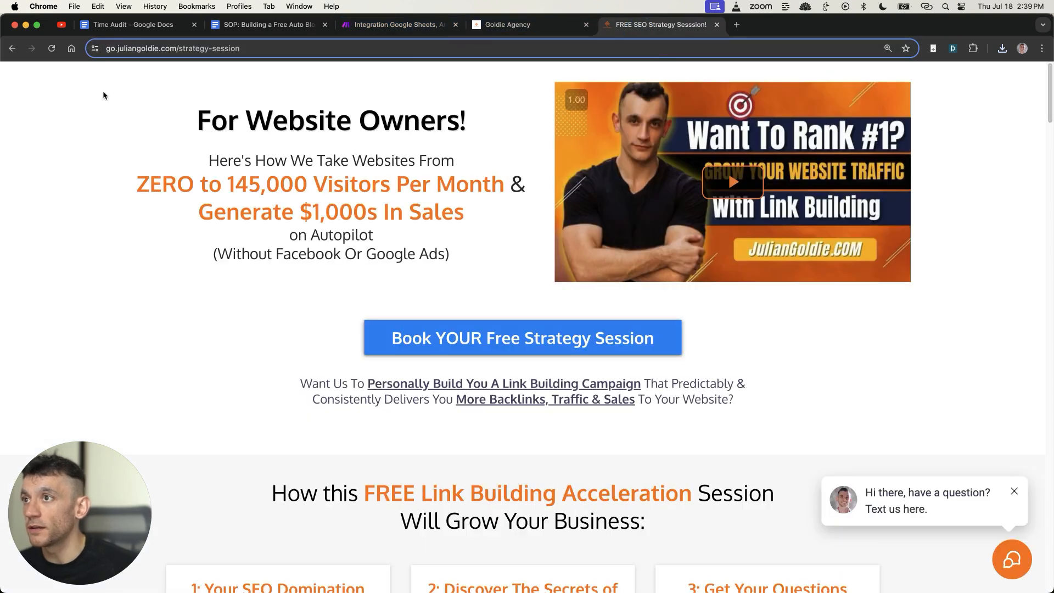
pyautogui.click(515, 24)
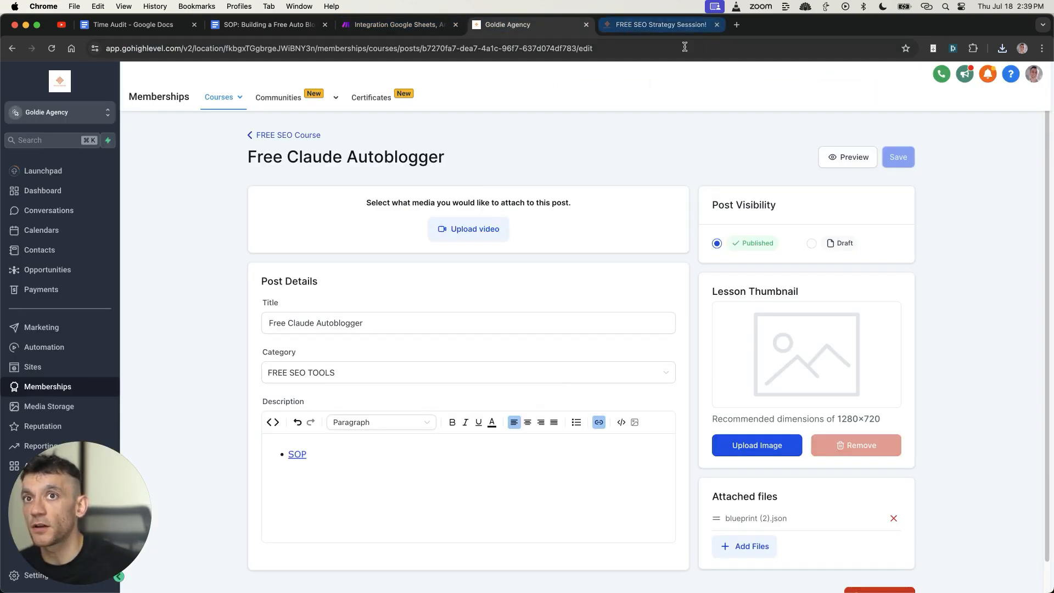
pyautogui.click(668, 22)
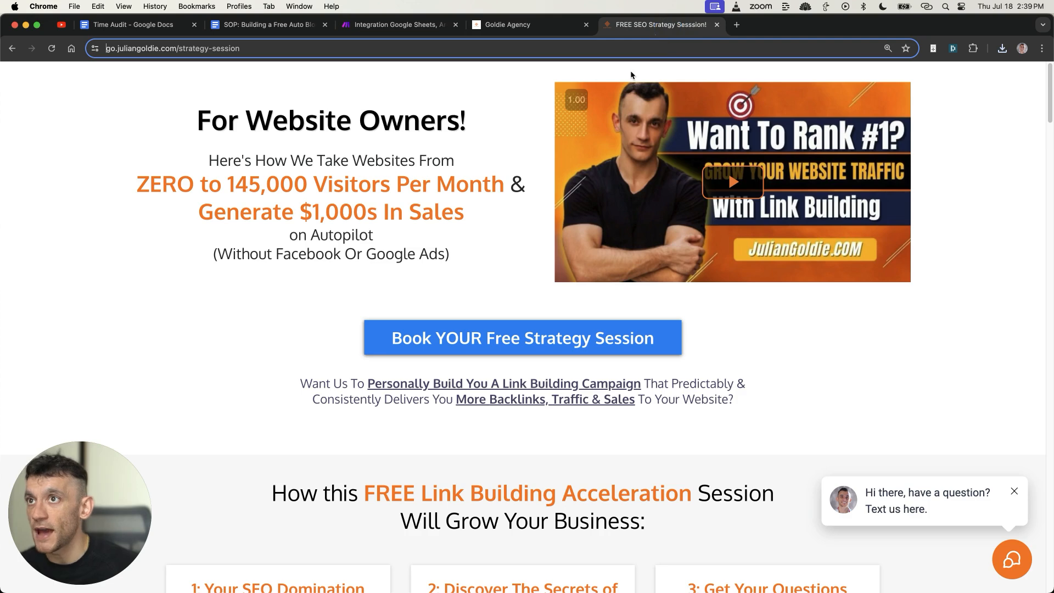
pyautogui.press('super+equal')
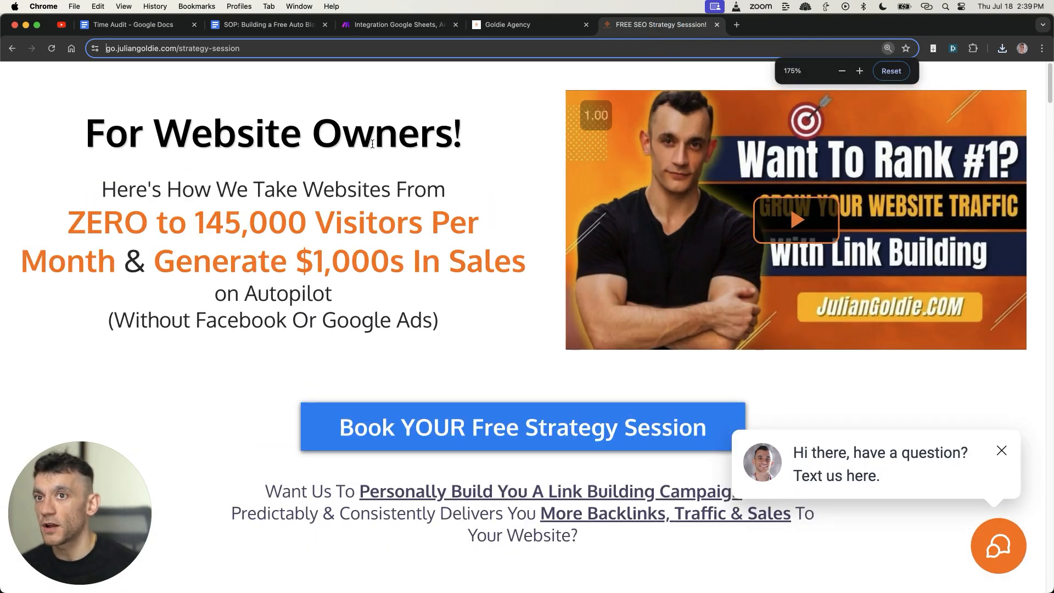
pyautogui.click(375, 184)
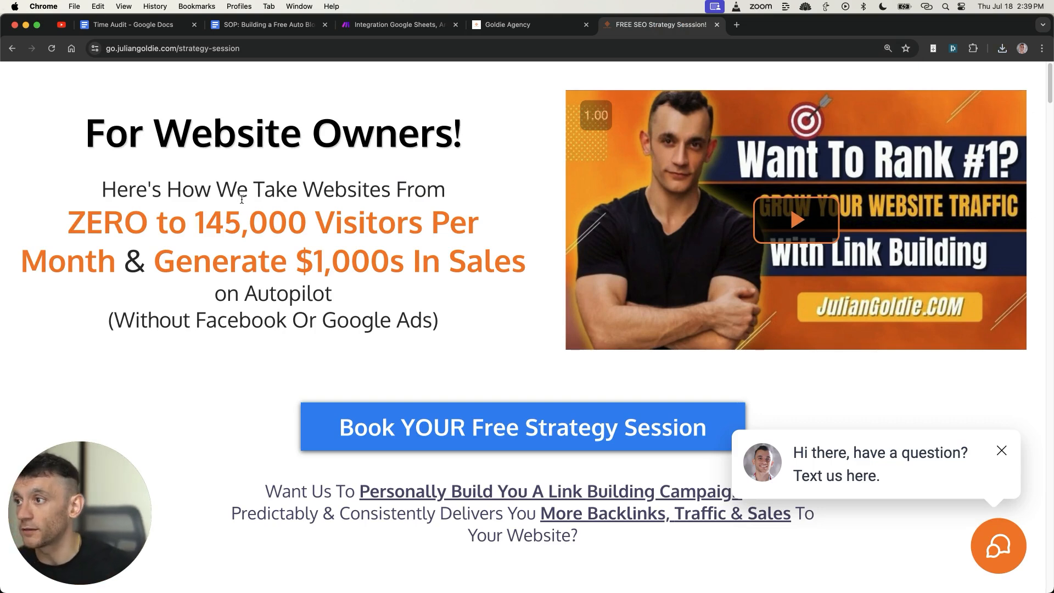
# - Review the strategy session page's numbered benefits, from the SEO domination plan onward, and return to the page's headline
pyautogui.scroll(-6, 242, 200)
pyautogui.scroll(-1, 403, 324)
pyautogui.scroll(-3, 432, 297)
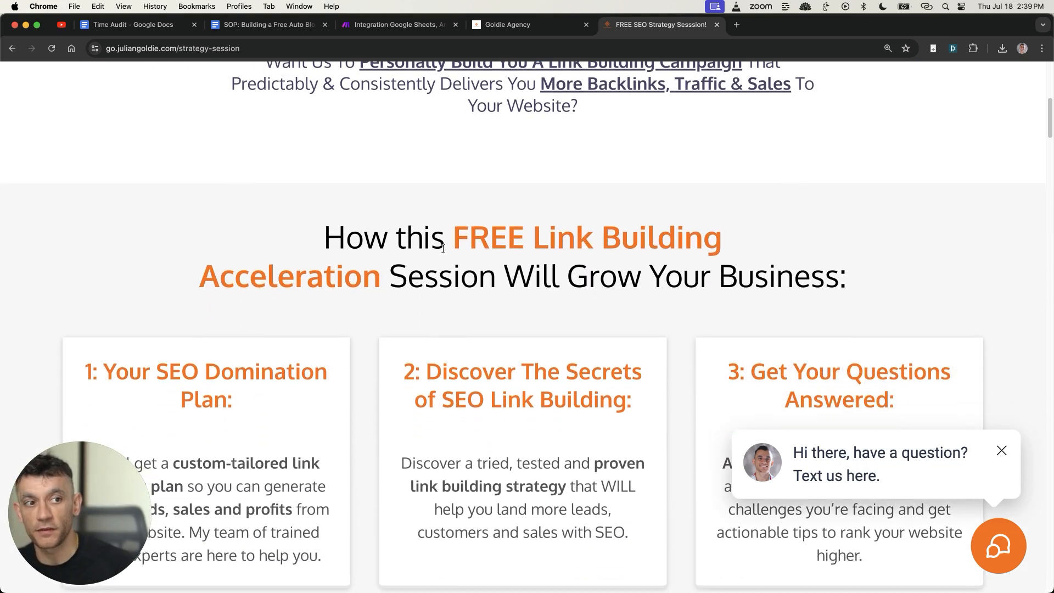
pyautogui.moveTo(85, 268); pyautogui.dragTo(287, 313)
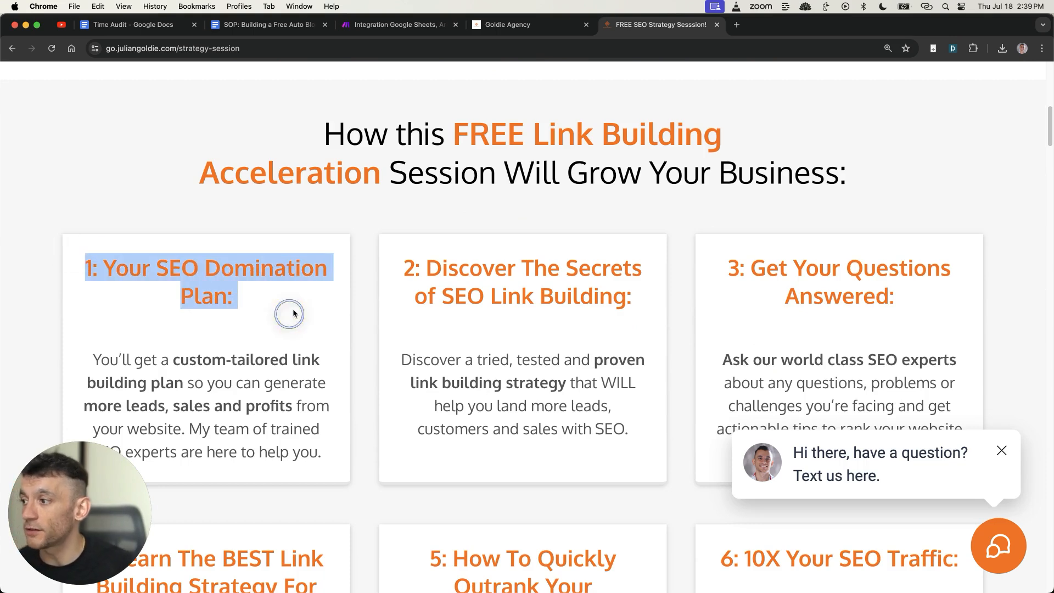
pyautogui.moveTo(415, 256); pyautogui.dragTo(681, 296)
pyautogui.moveTo(730, 254); pyautogui.dragTo(898, 297)
pyautogui.scroll(-5, 898, 297)
pyautogui.moveTo(92, 277); pyautogui.dragTo(378, 351)
pyautogui.scroll(16, 380, 348)
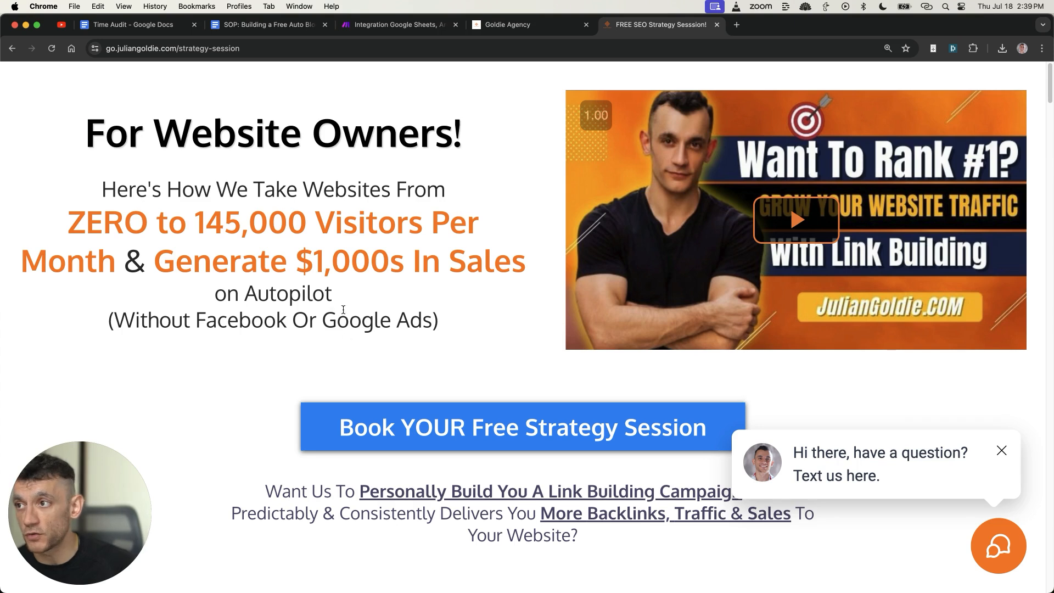